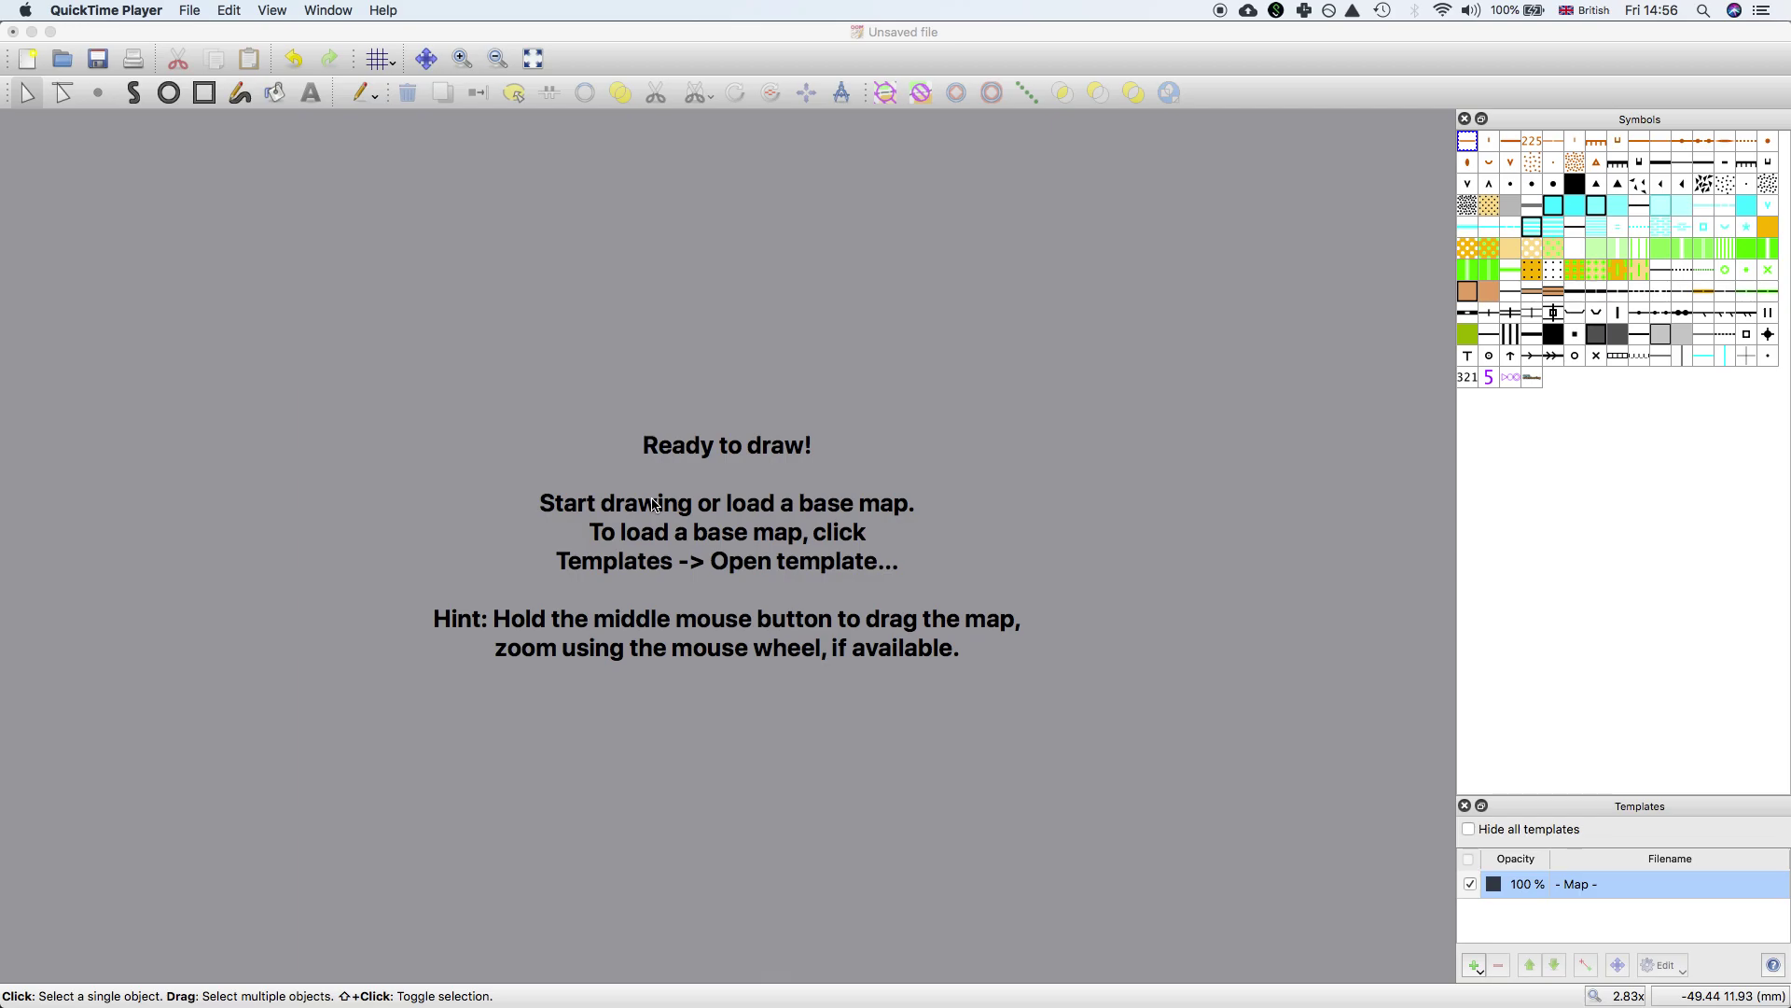
# Step: Load C58p0vdXEAA6cxr.jpg as a template at 300 dpi and 1:10000, then select its row
pyautogui.click(324, 11)
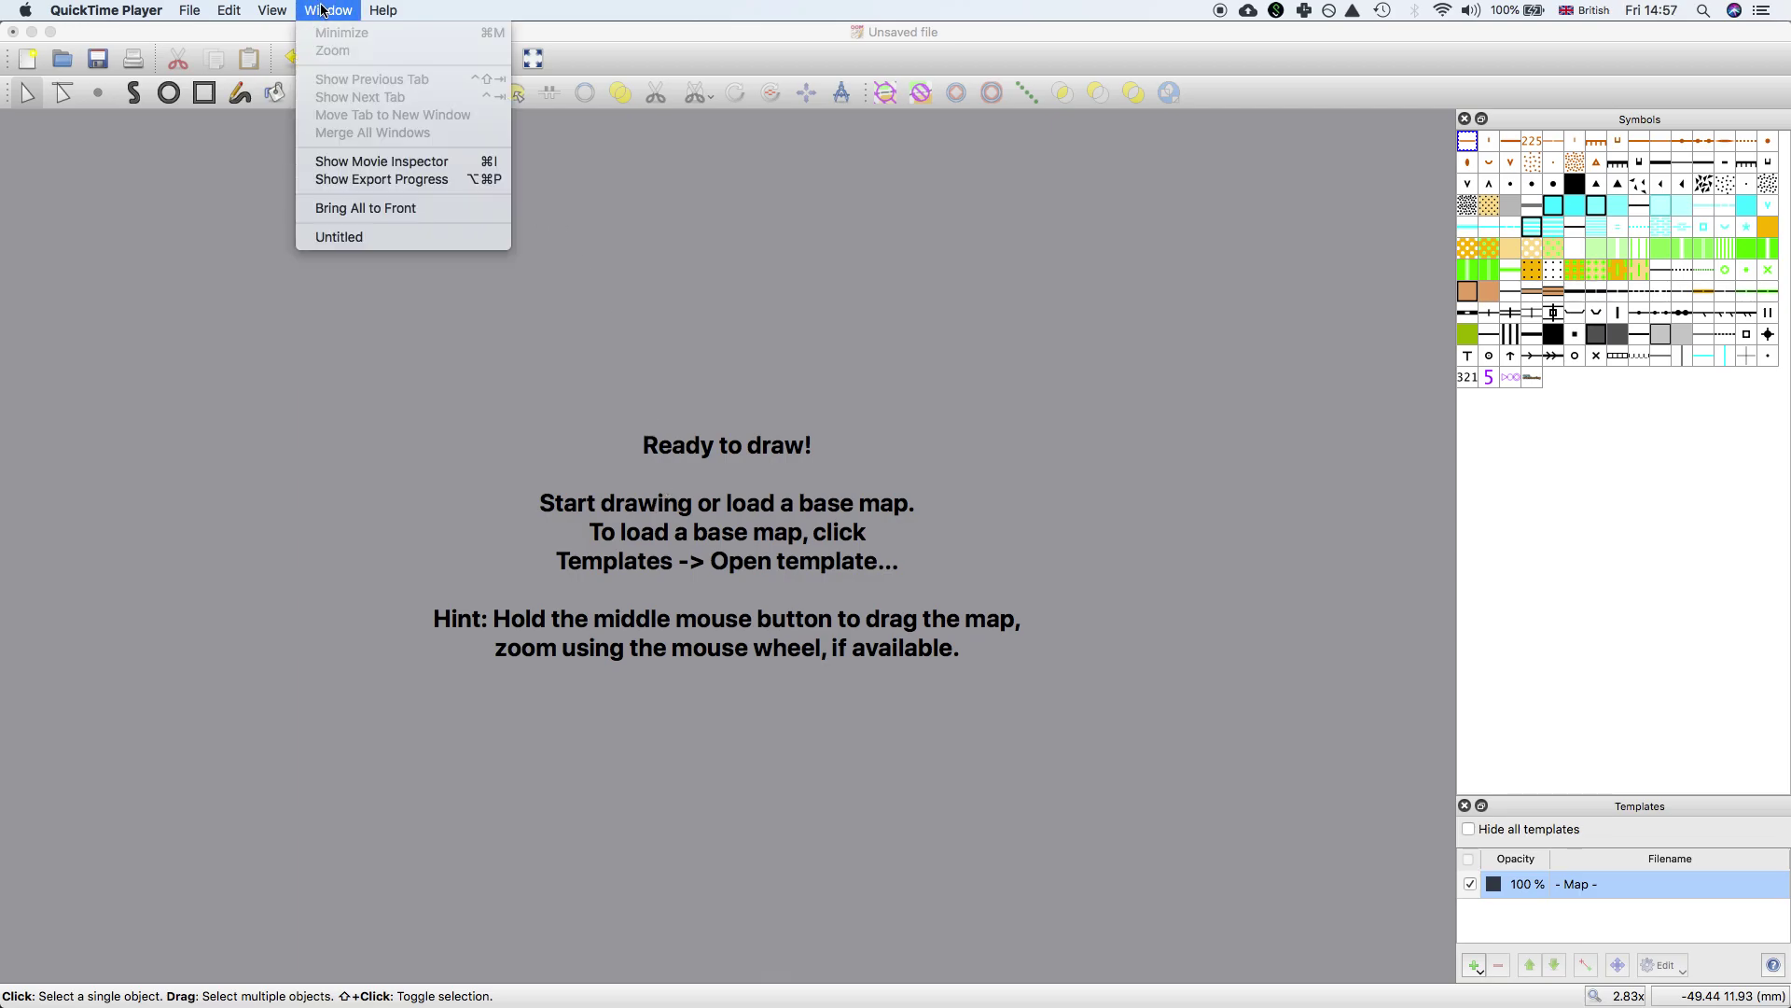
pyautogui.click(343, 471)
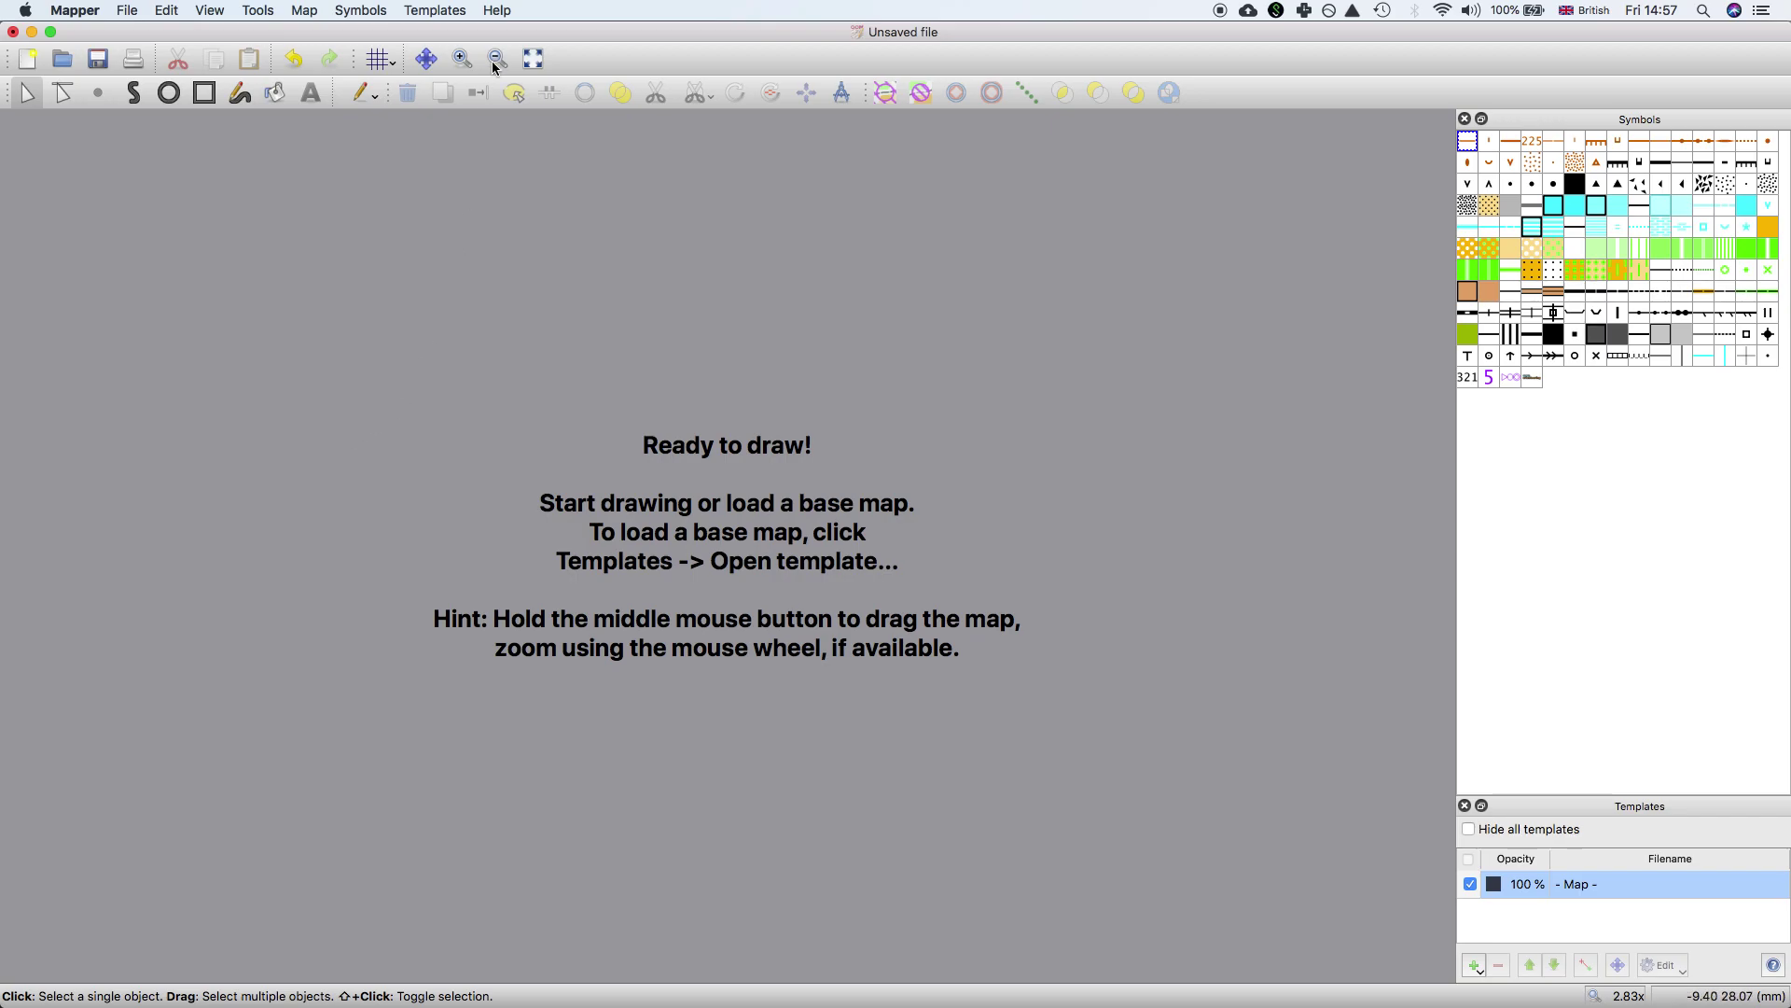
pyautogui.click(435, 11)
pyautogui.click(496, 66)
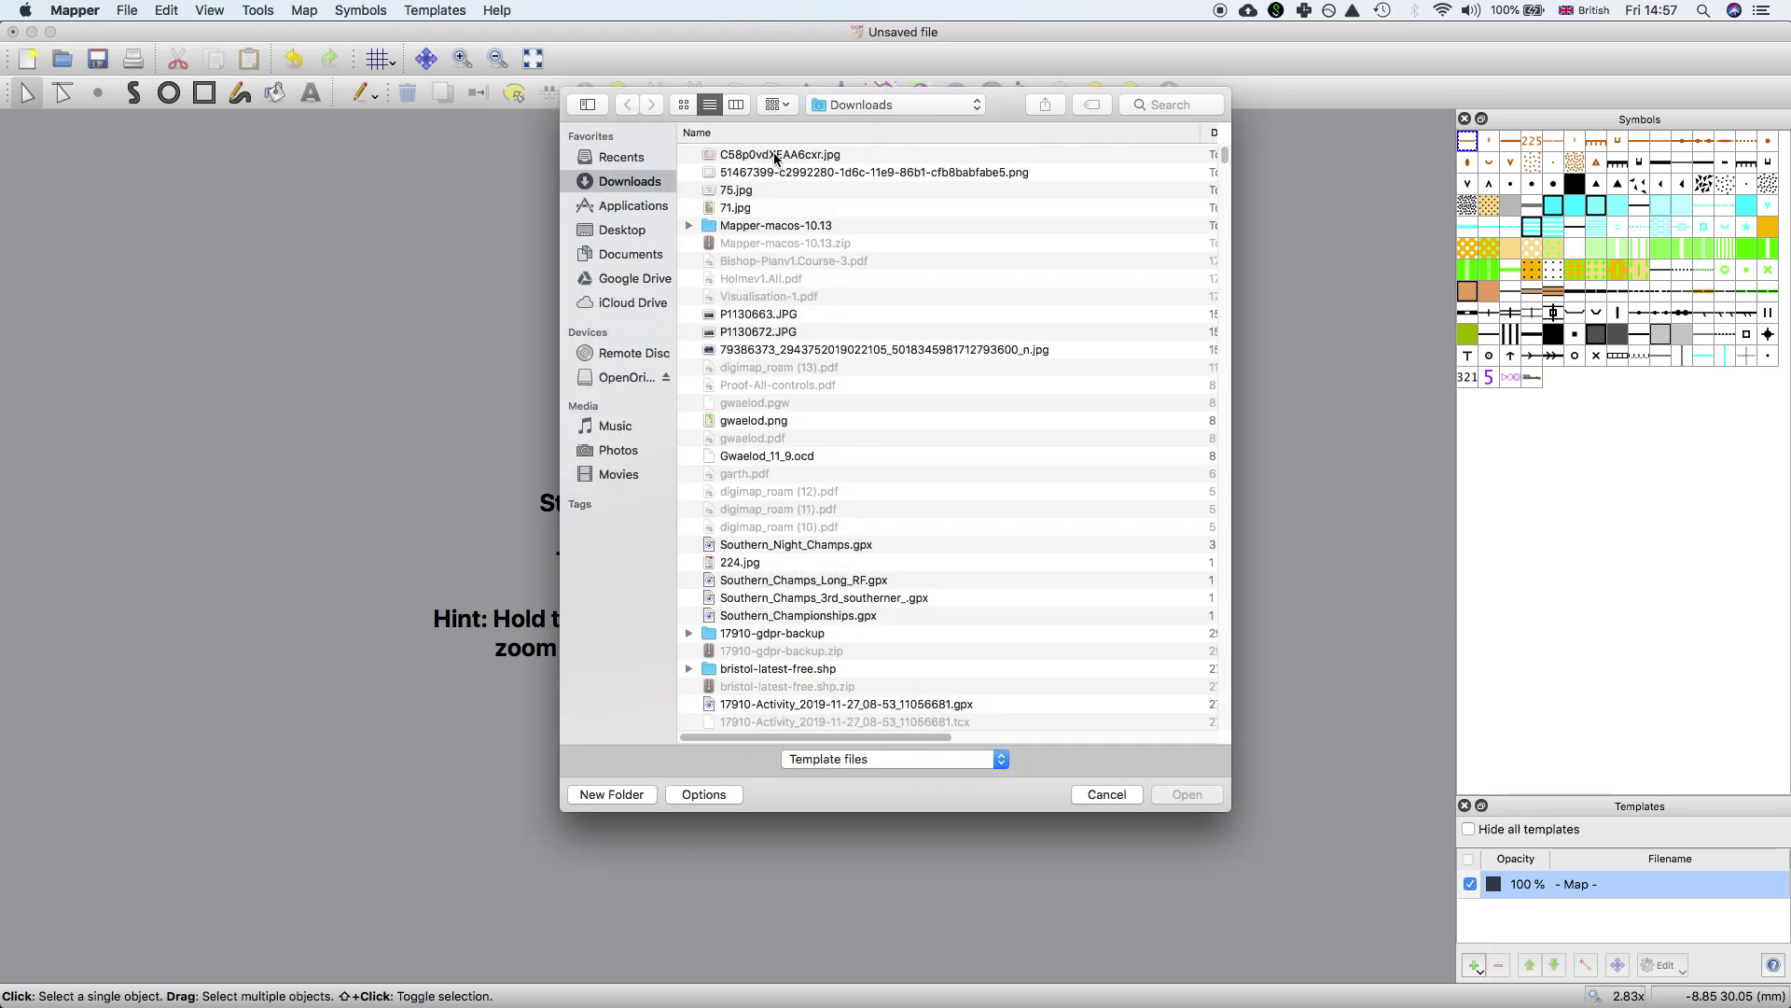
pyautogui.click(774, 158)
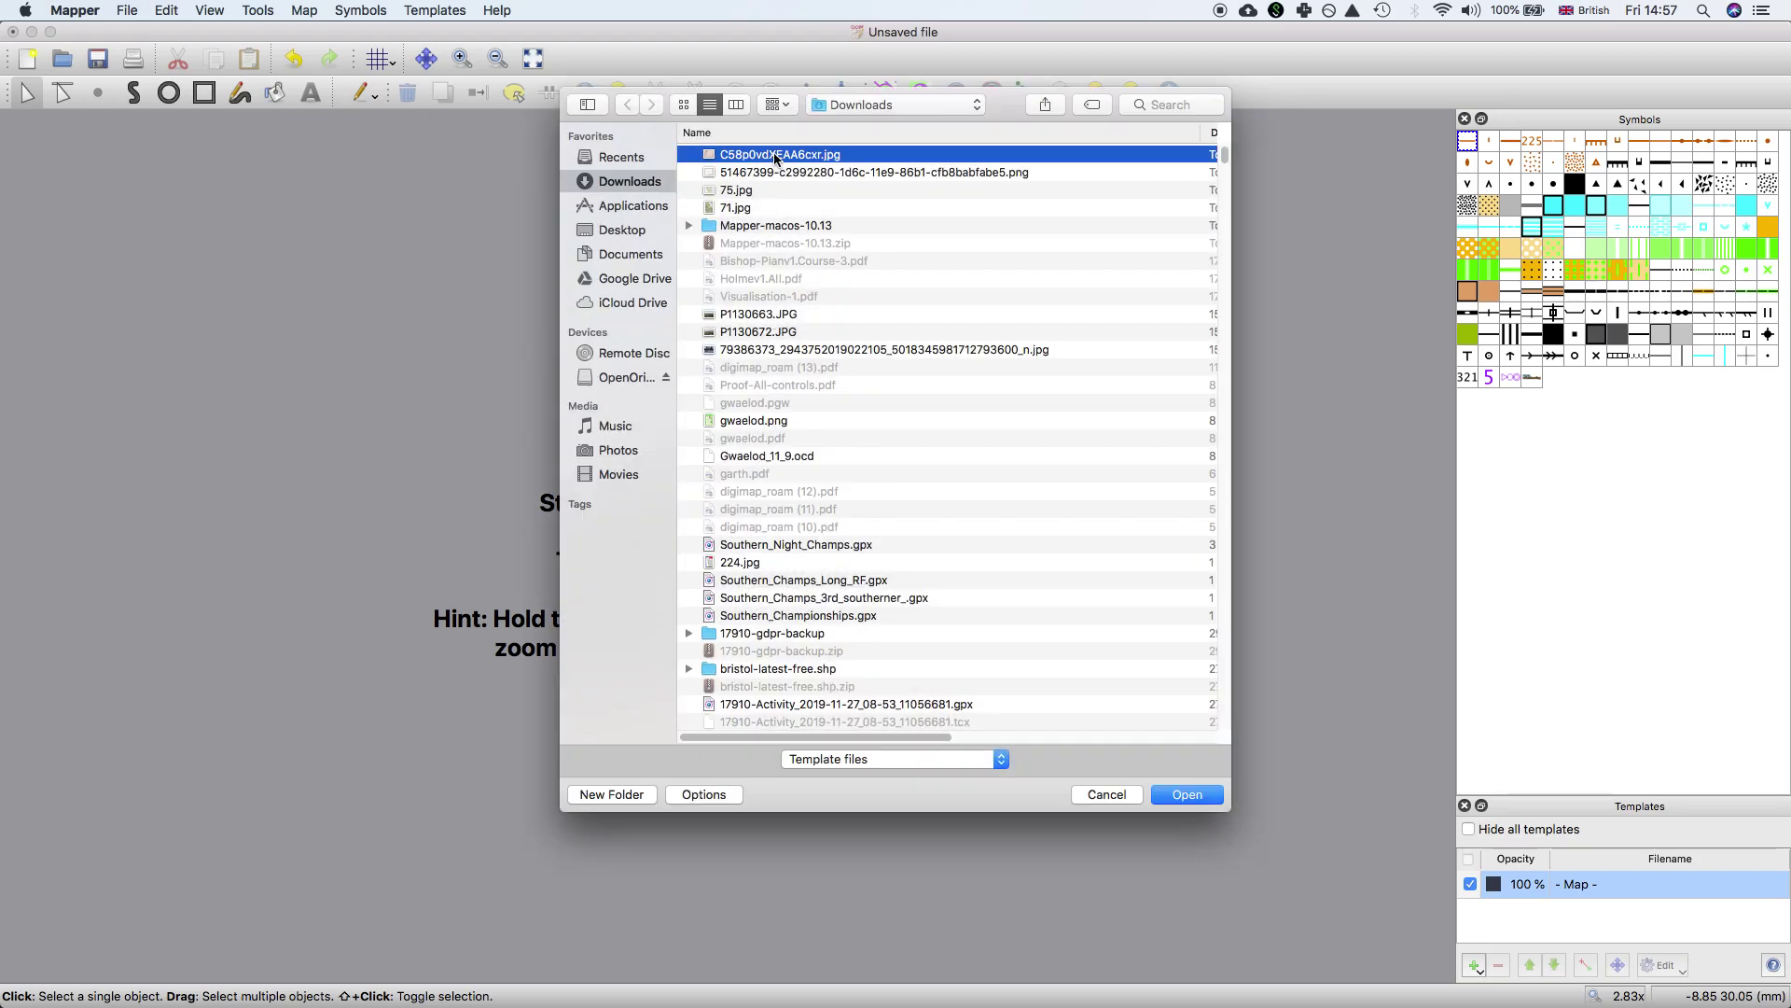
pyautogui.click(1186, 794)
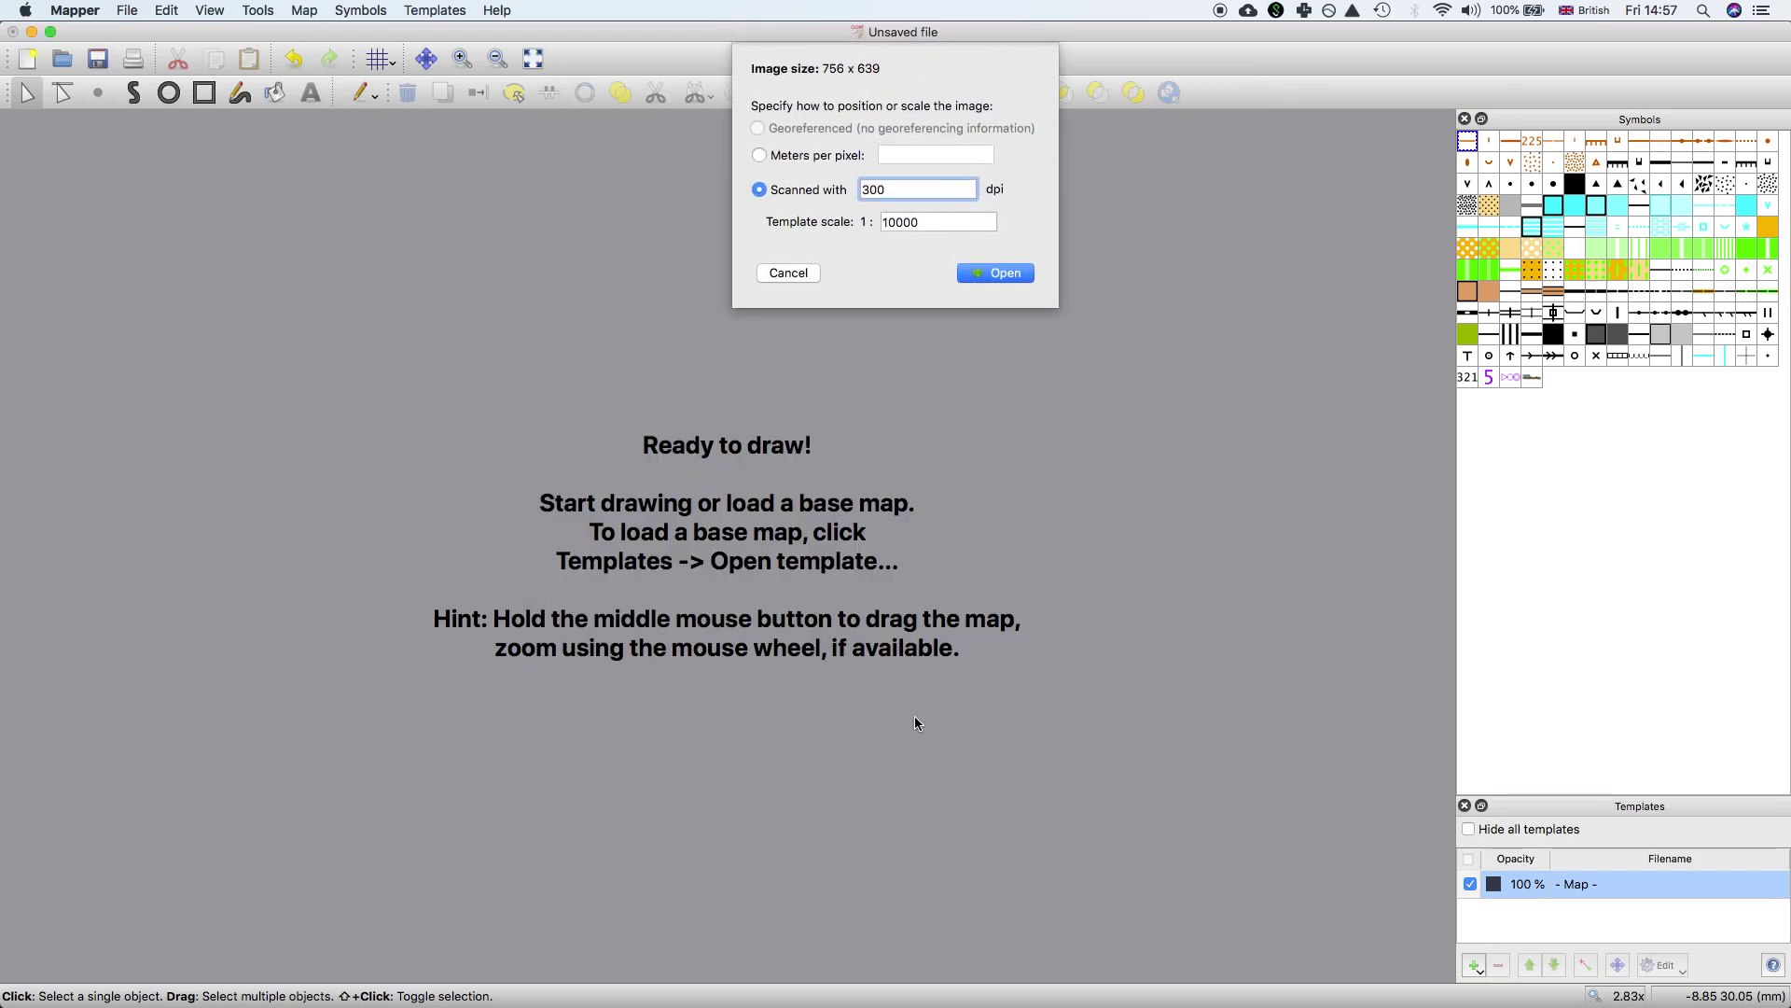
pyautogui.click(1003, 272)
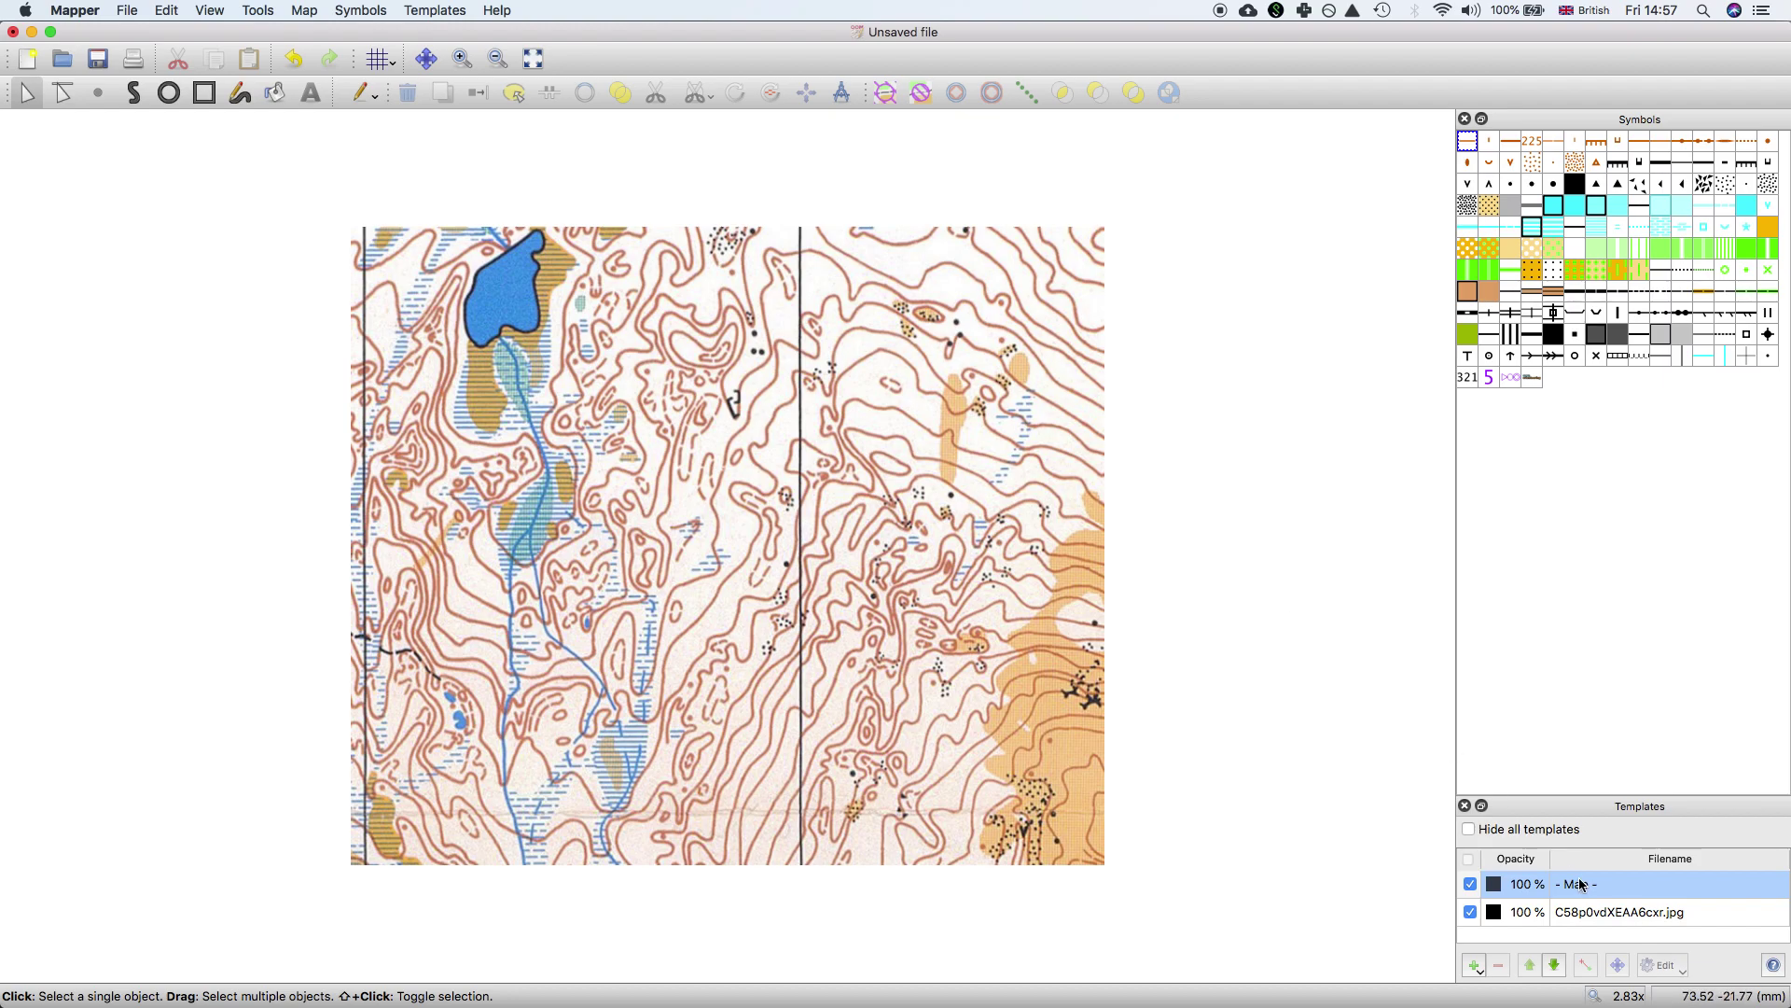
pyautogui.click(1605, 914)
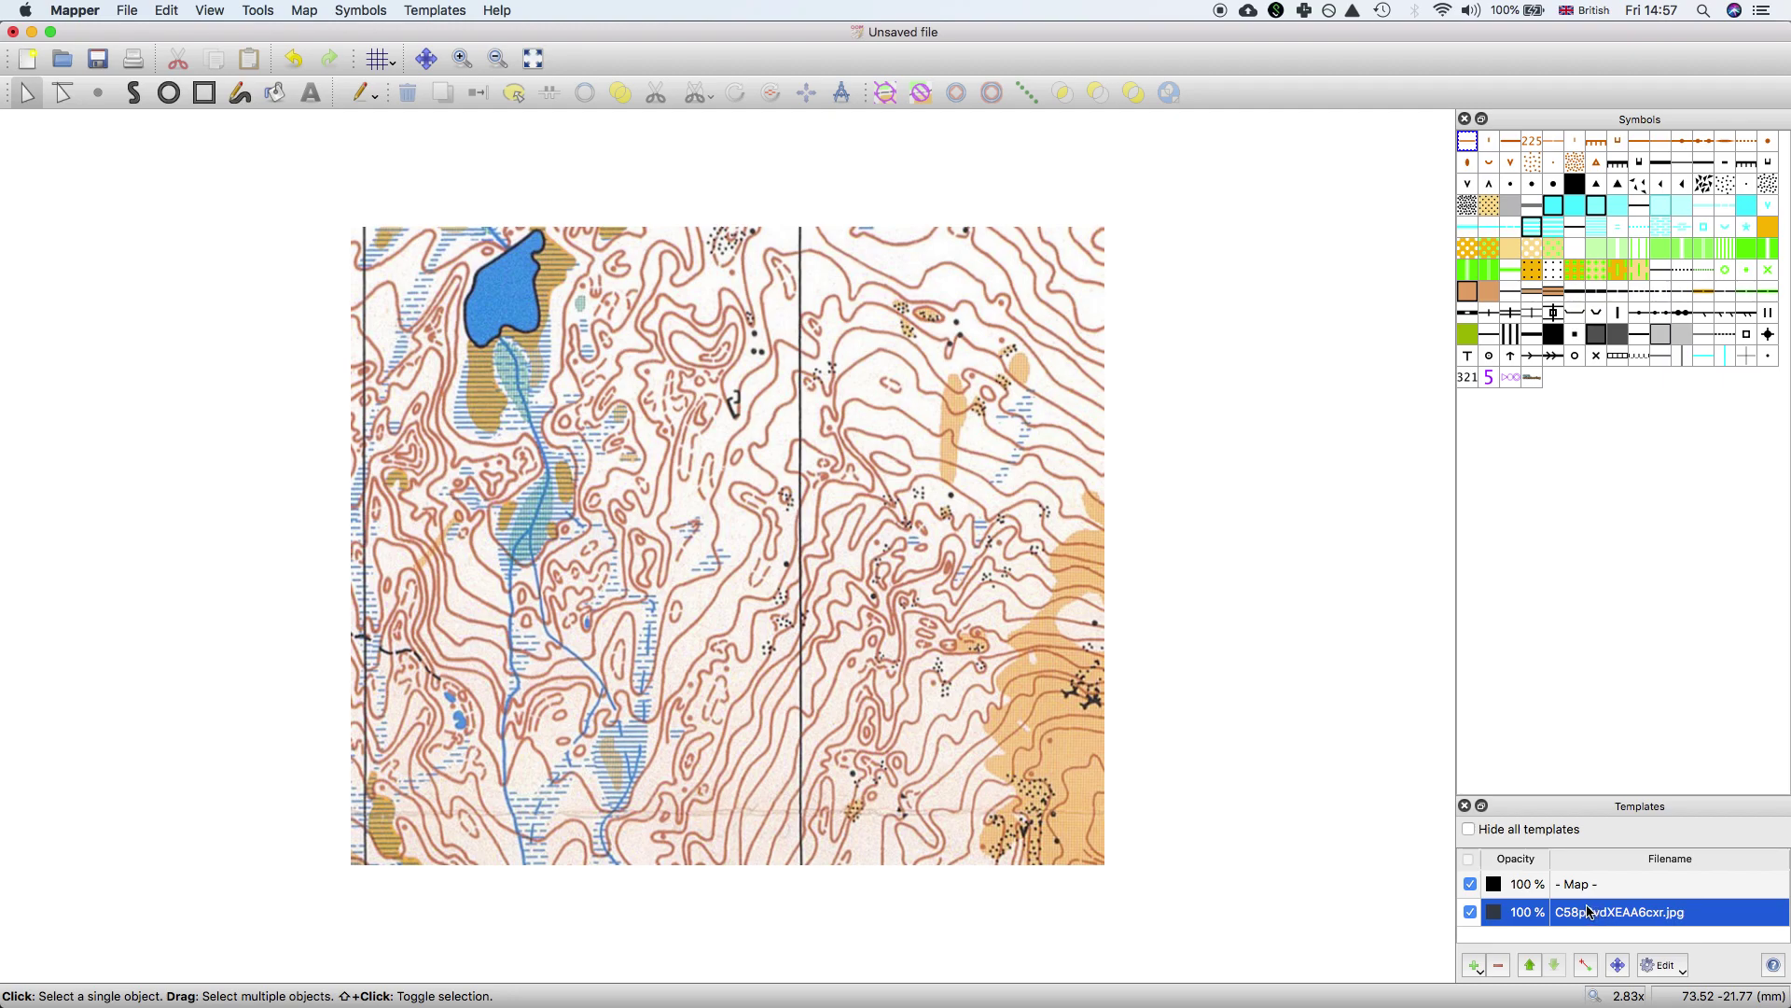
# Step: Launch Vectorize lines on the scan template and maximize the Contour Vectorizer window
pyautogui.click(1667, 966)
pyautogui.click(1679, 942)
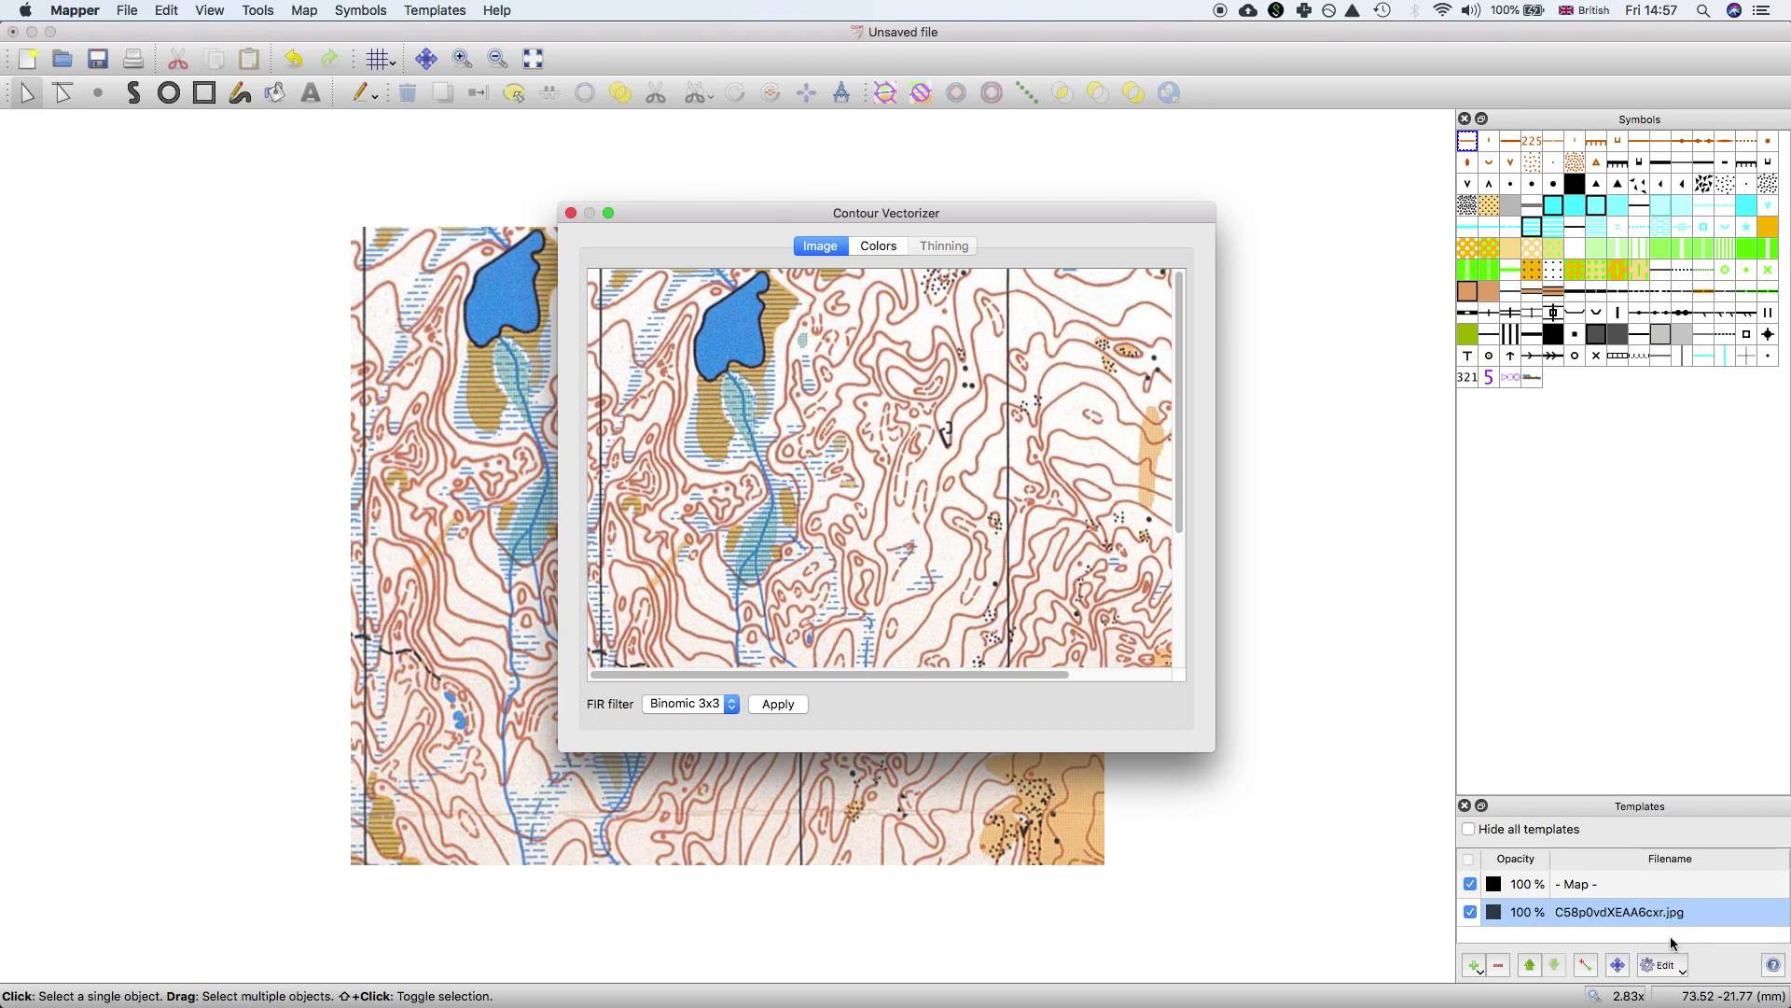
pyautogui.doubleClick(1065, 215)
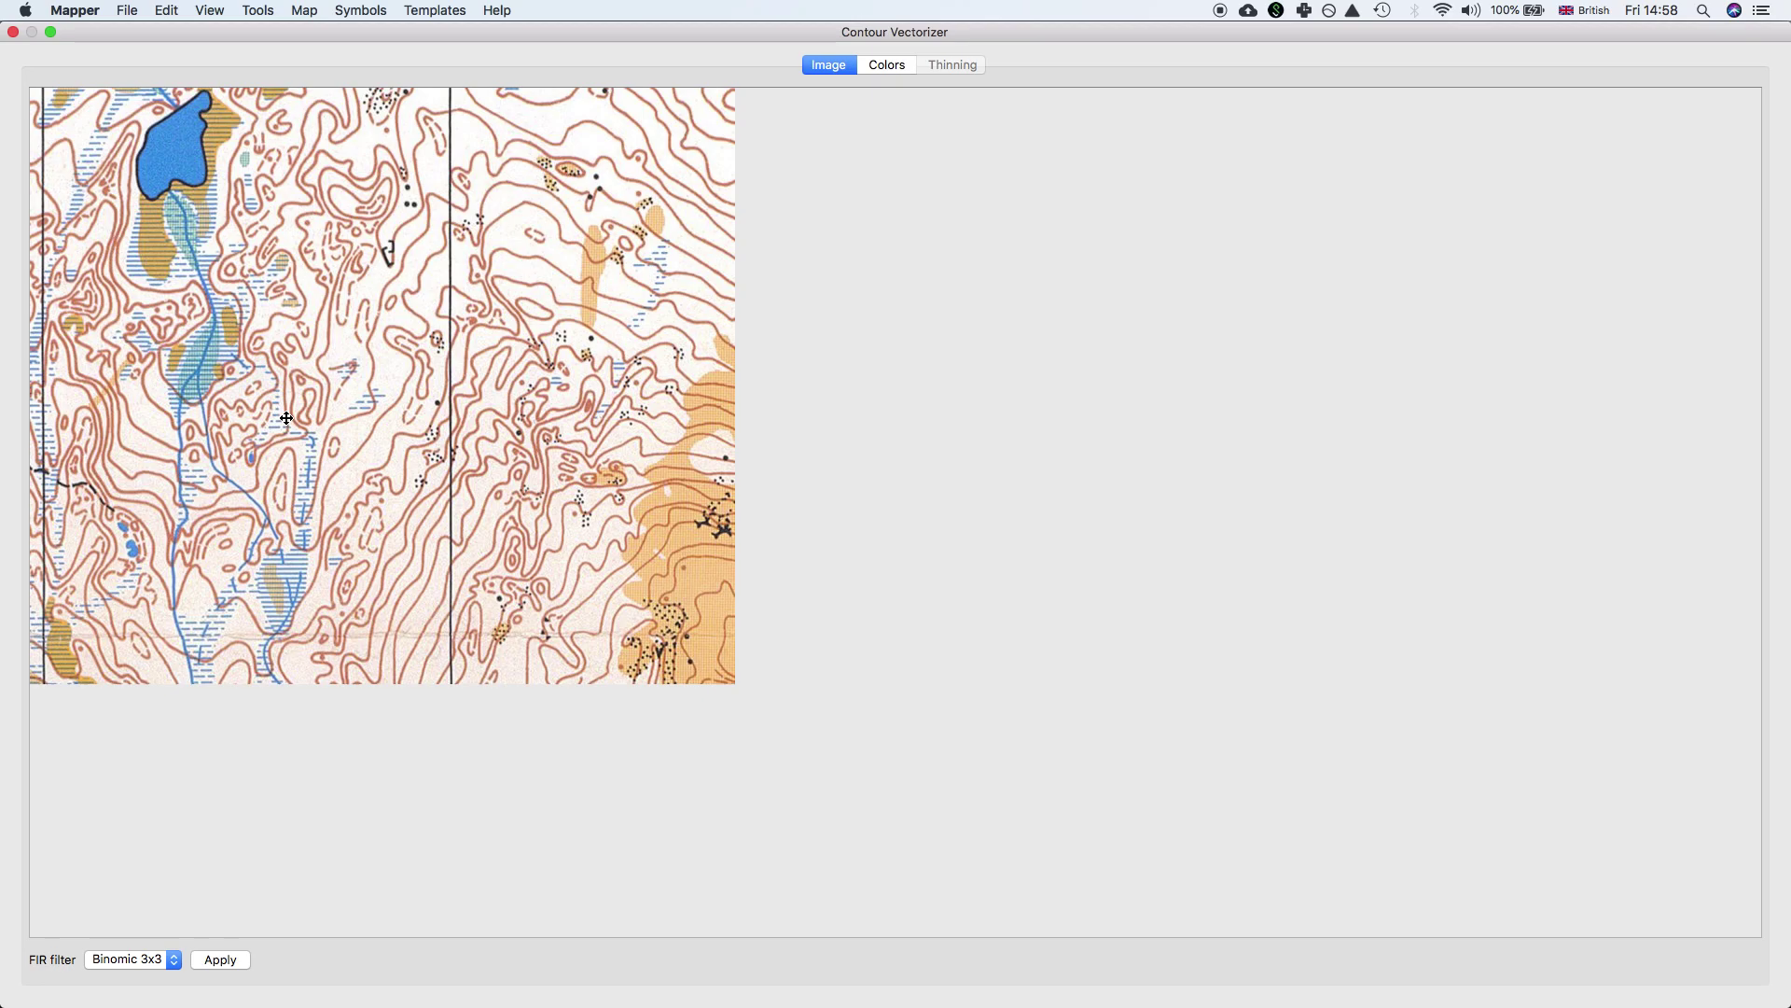
# Step: Keep the Binomic 3x3 smoothing filter and move on to colour classification
pyautogui.click(162, 964)
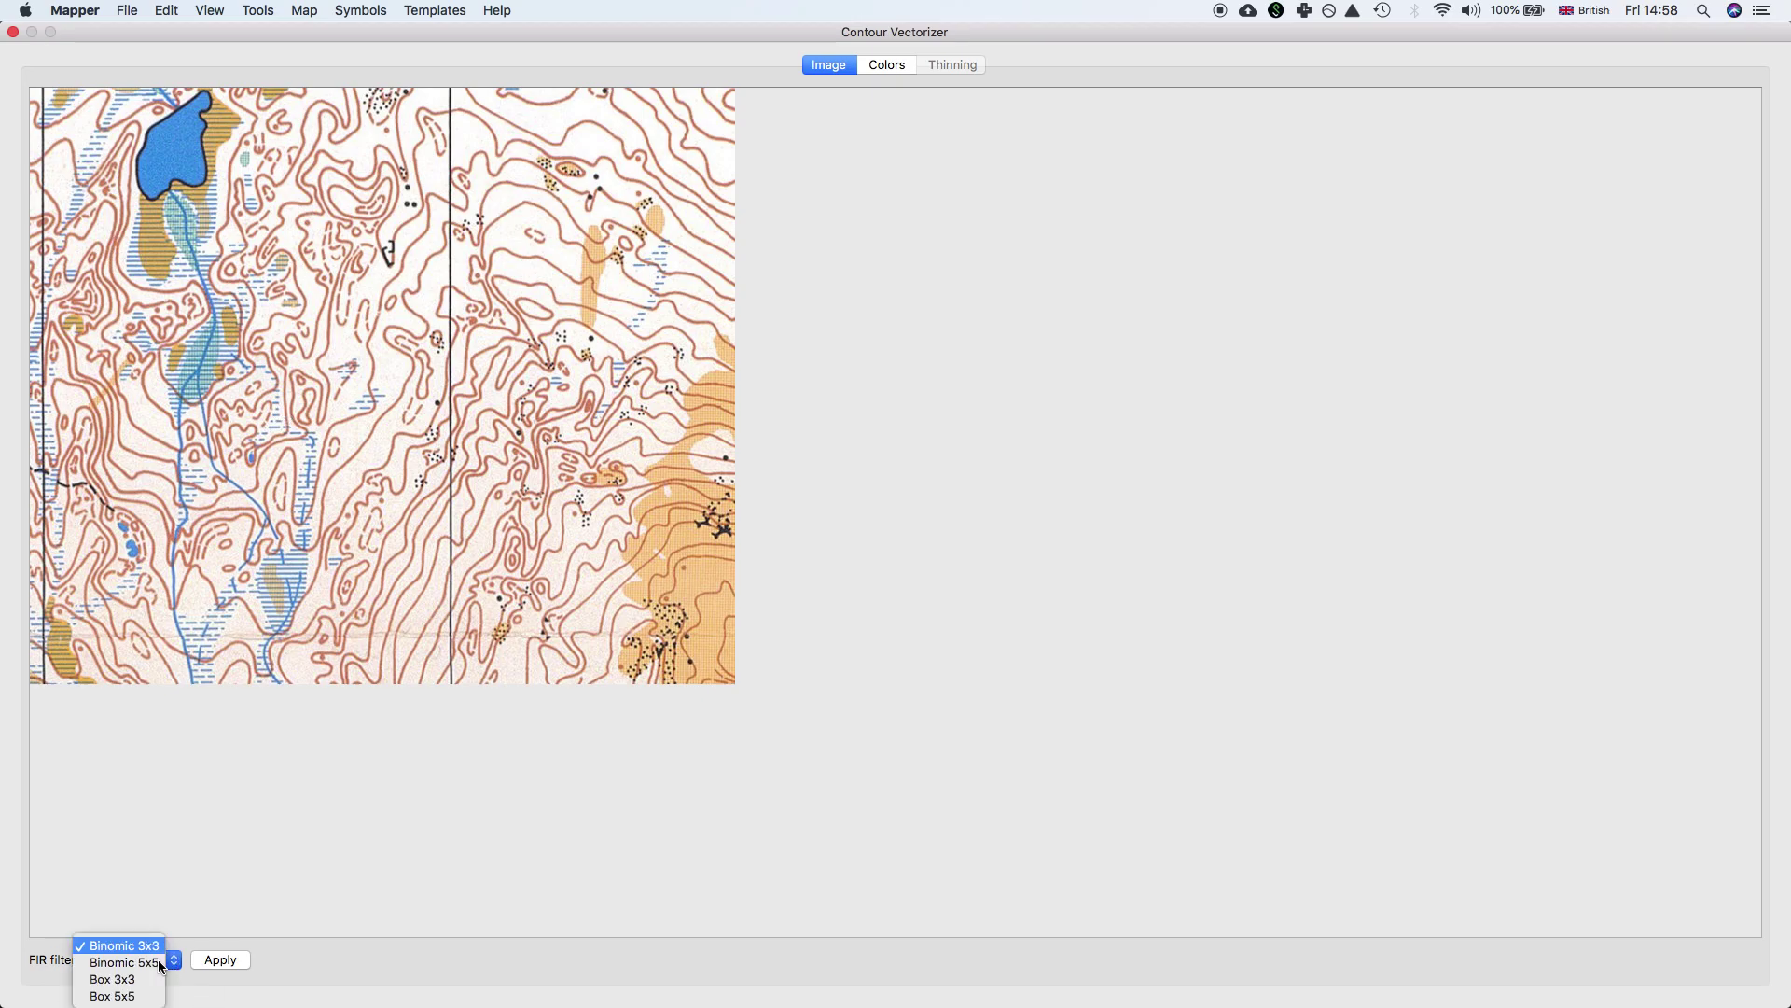
pyautogui.click(213, 862)
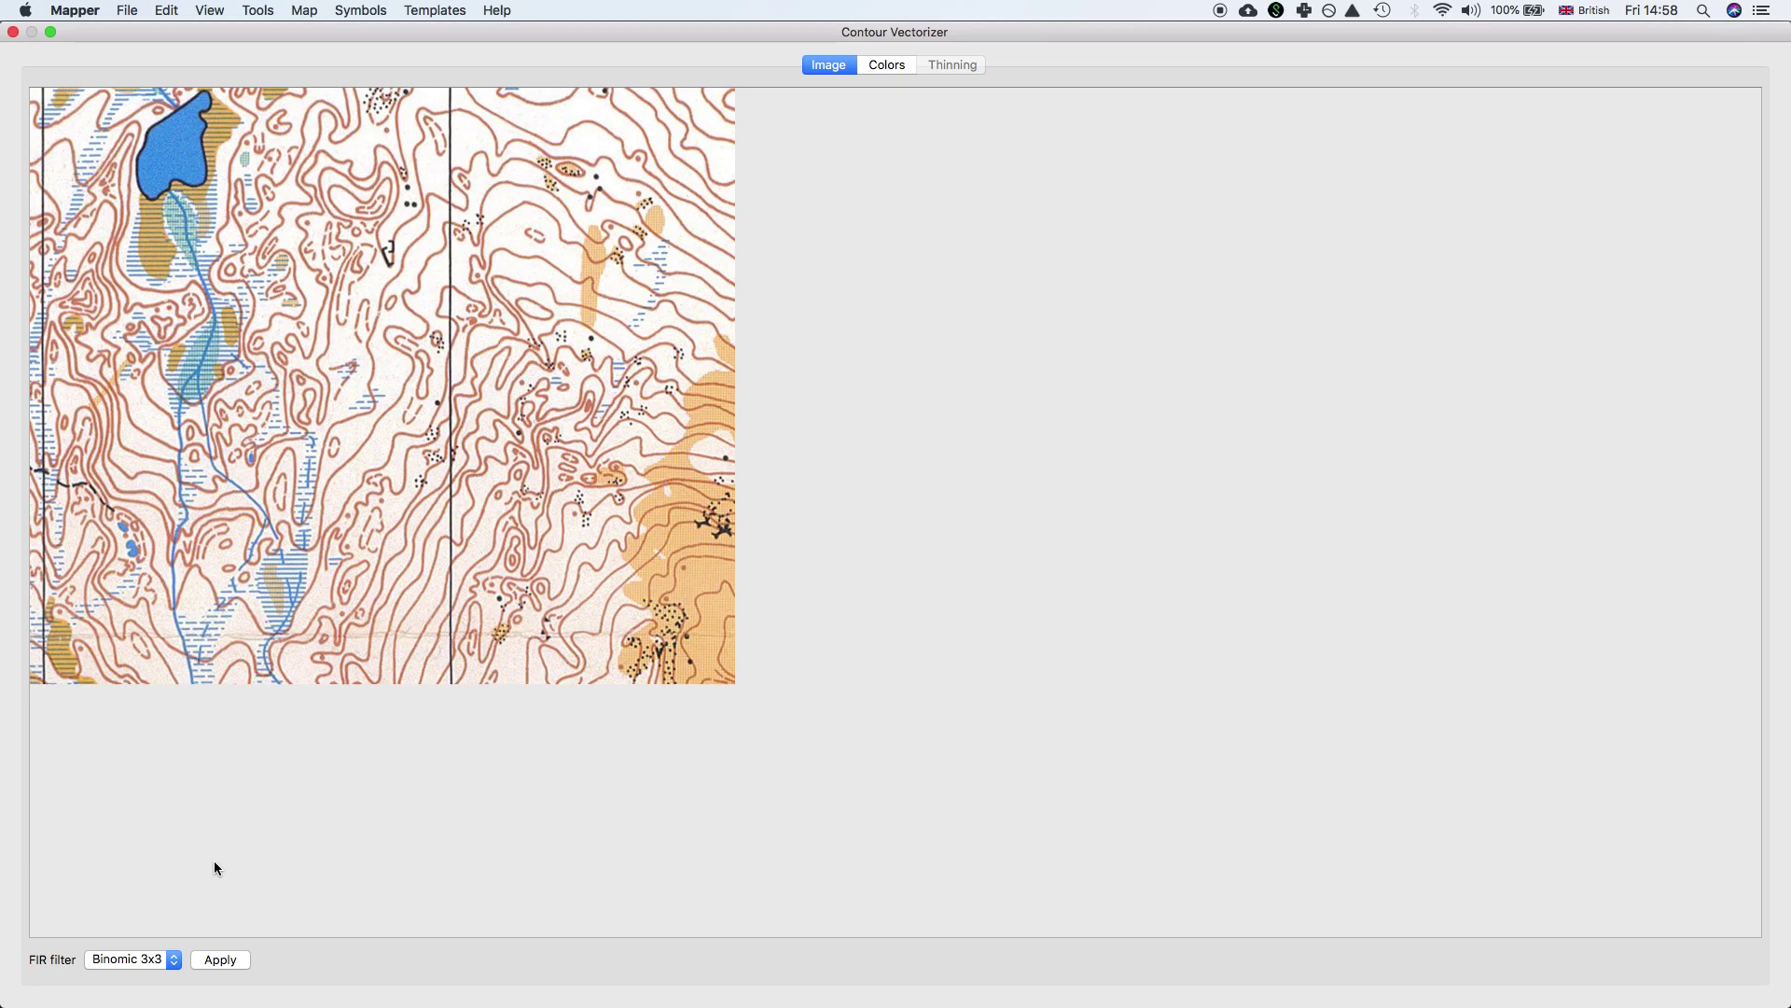
pyautogui.click(140, 962)
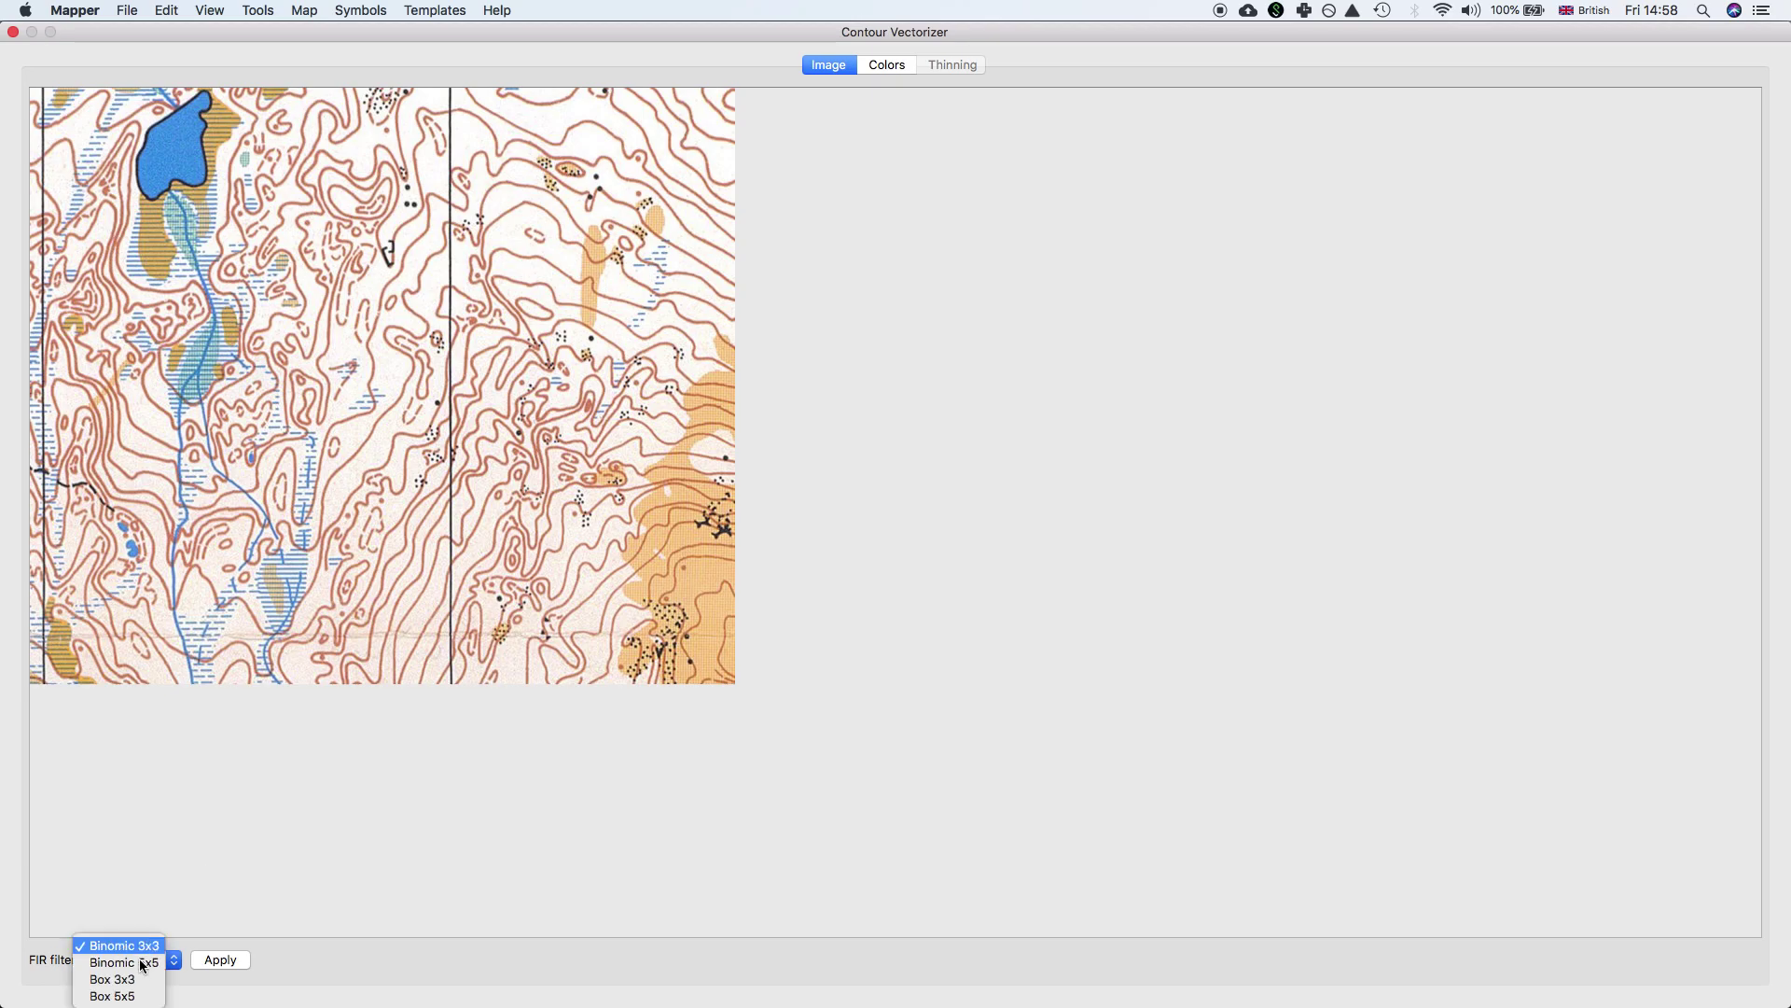
pyautogui.click(136, 883)
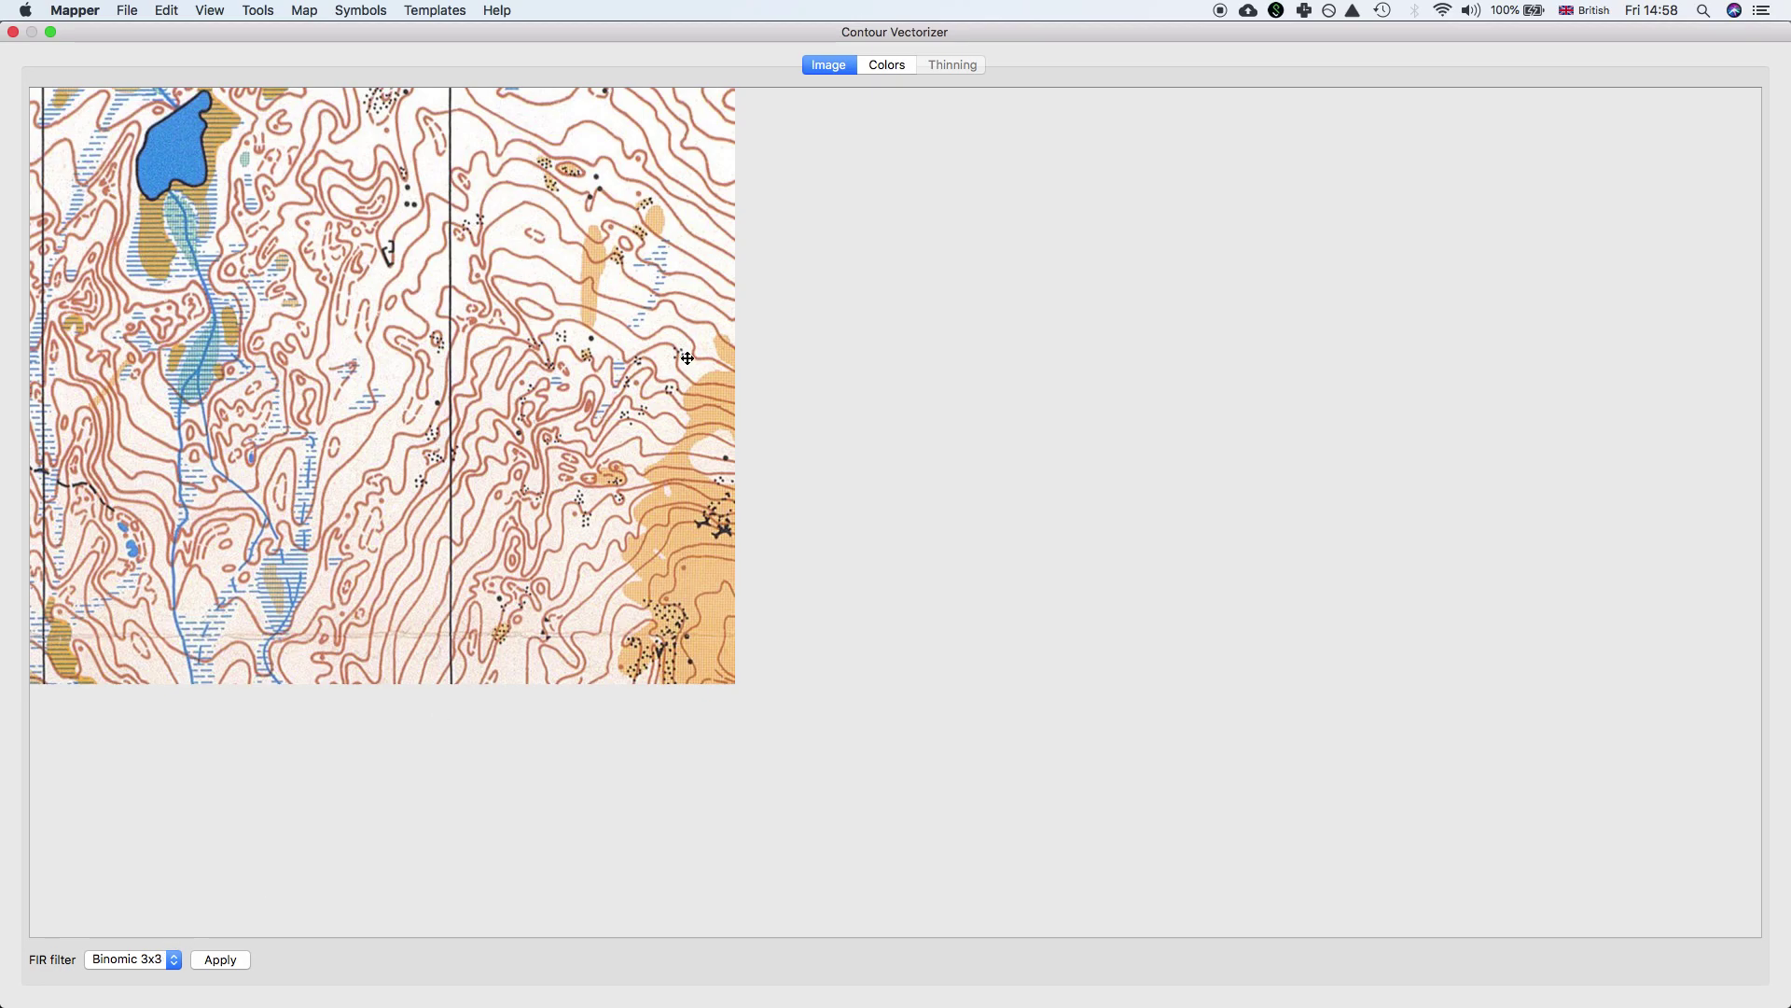
pyautogui.click(887, 65)
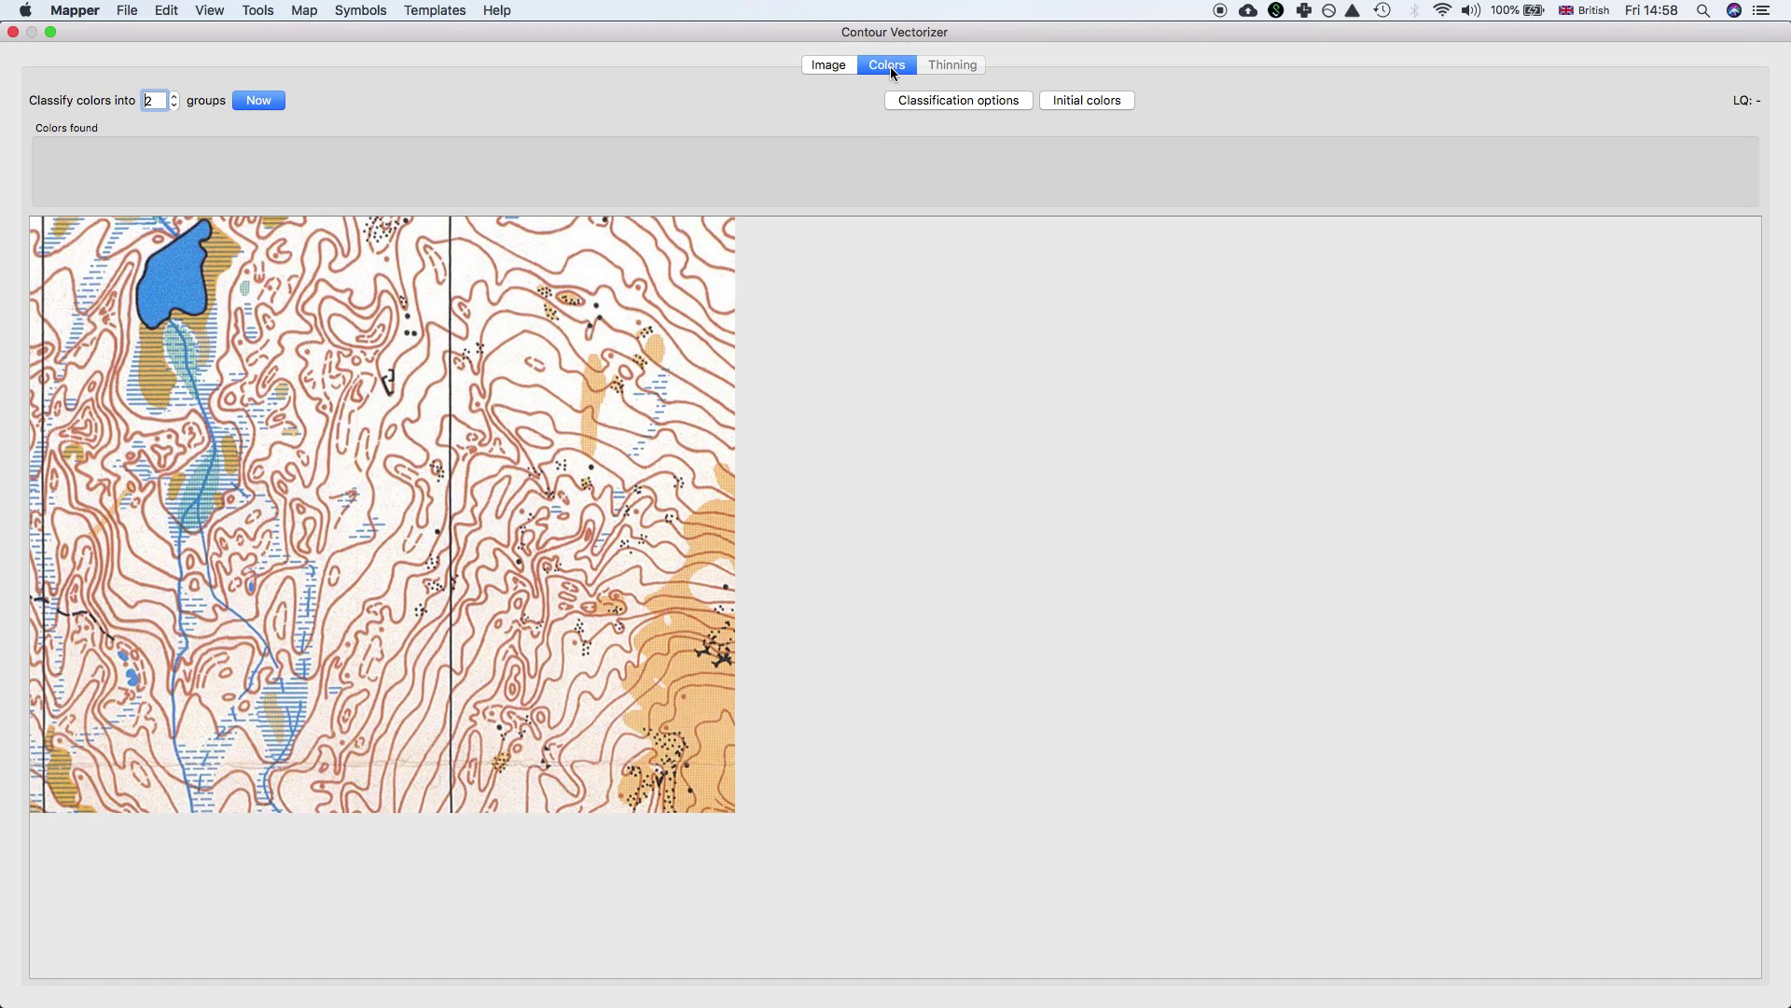
# Step: Raise the colour group count to 10 and classify the scan's colours
pyautogui.click(175, 98)
pyautogui.scroll(5, 173, 99)
pyautogui.scroll(2, 173, 100)
pyautogui.click(254, 102)
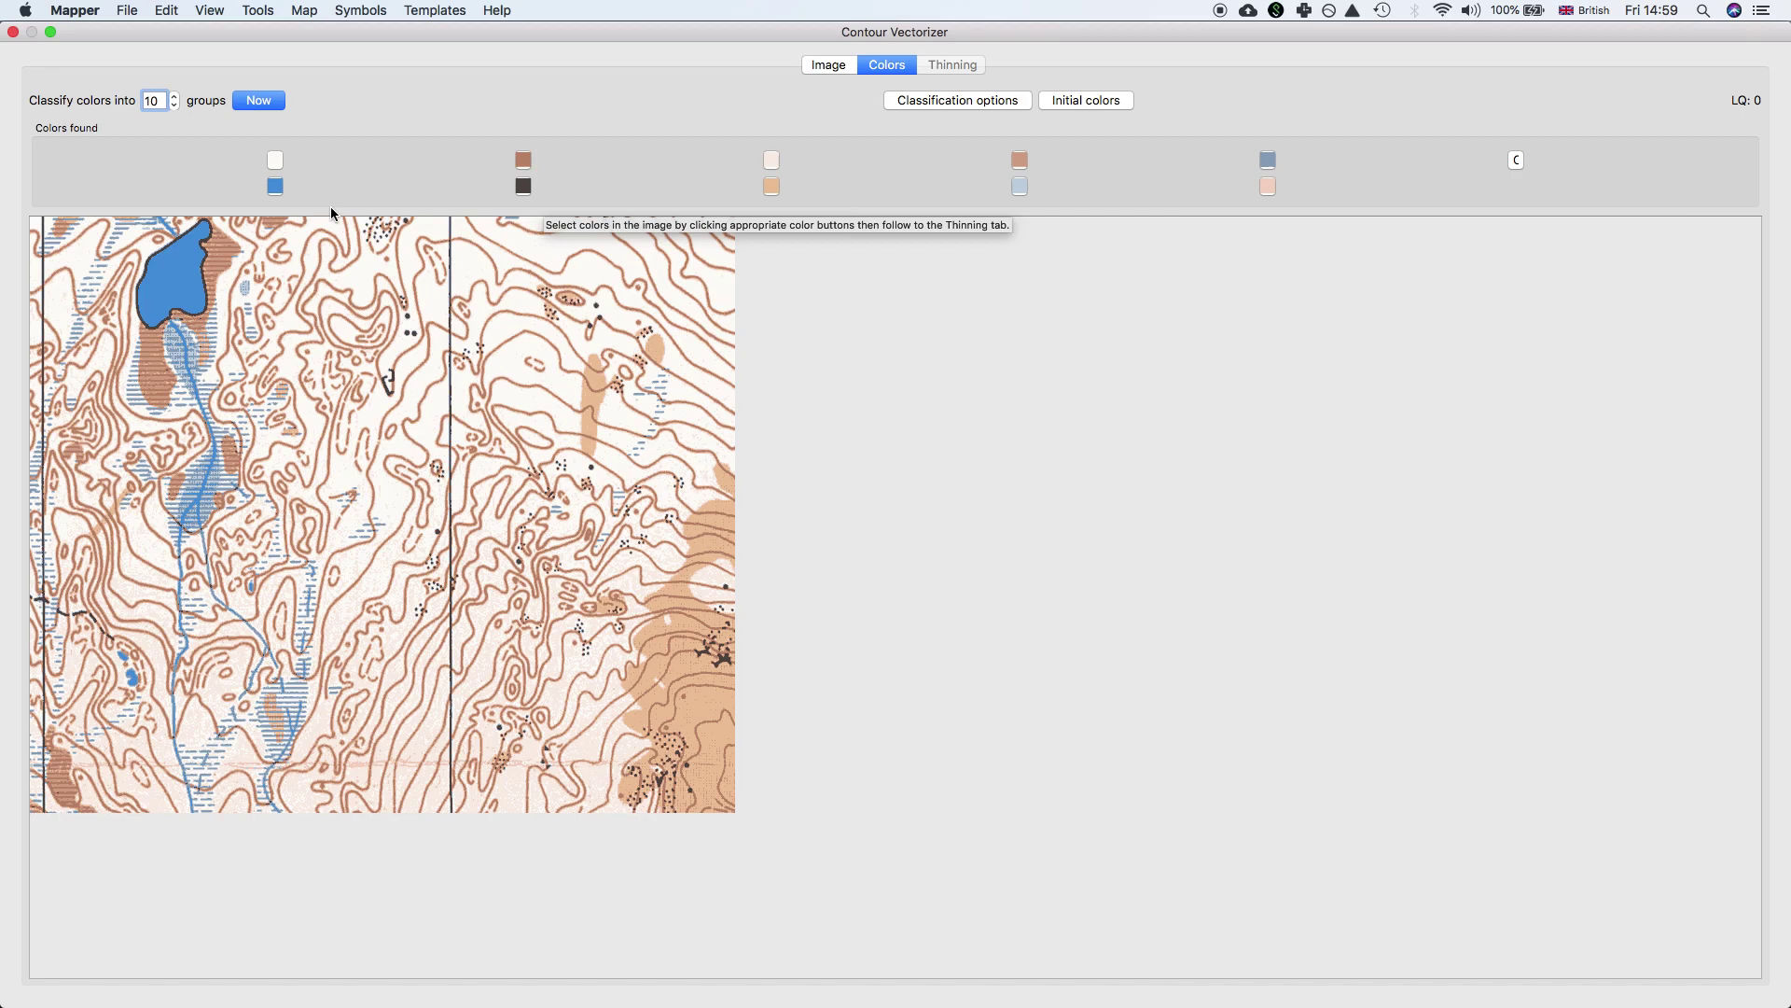
# Step: Preview the blue, light-blue and grey-blue swatches, then deselect all three
pyautogui.click(275, 188)
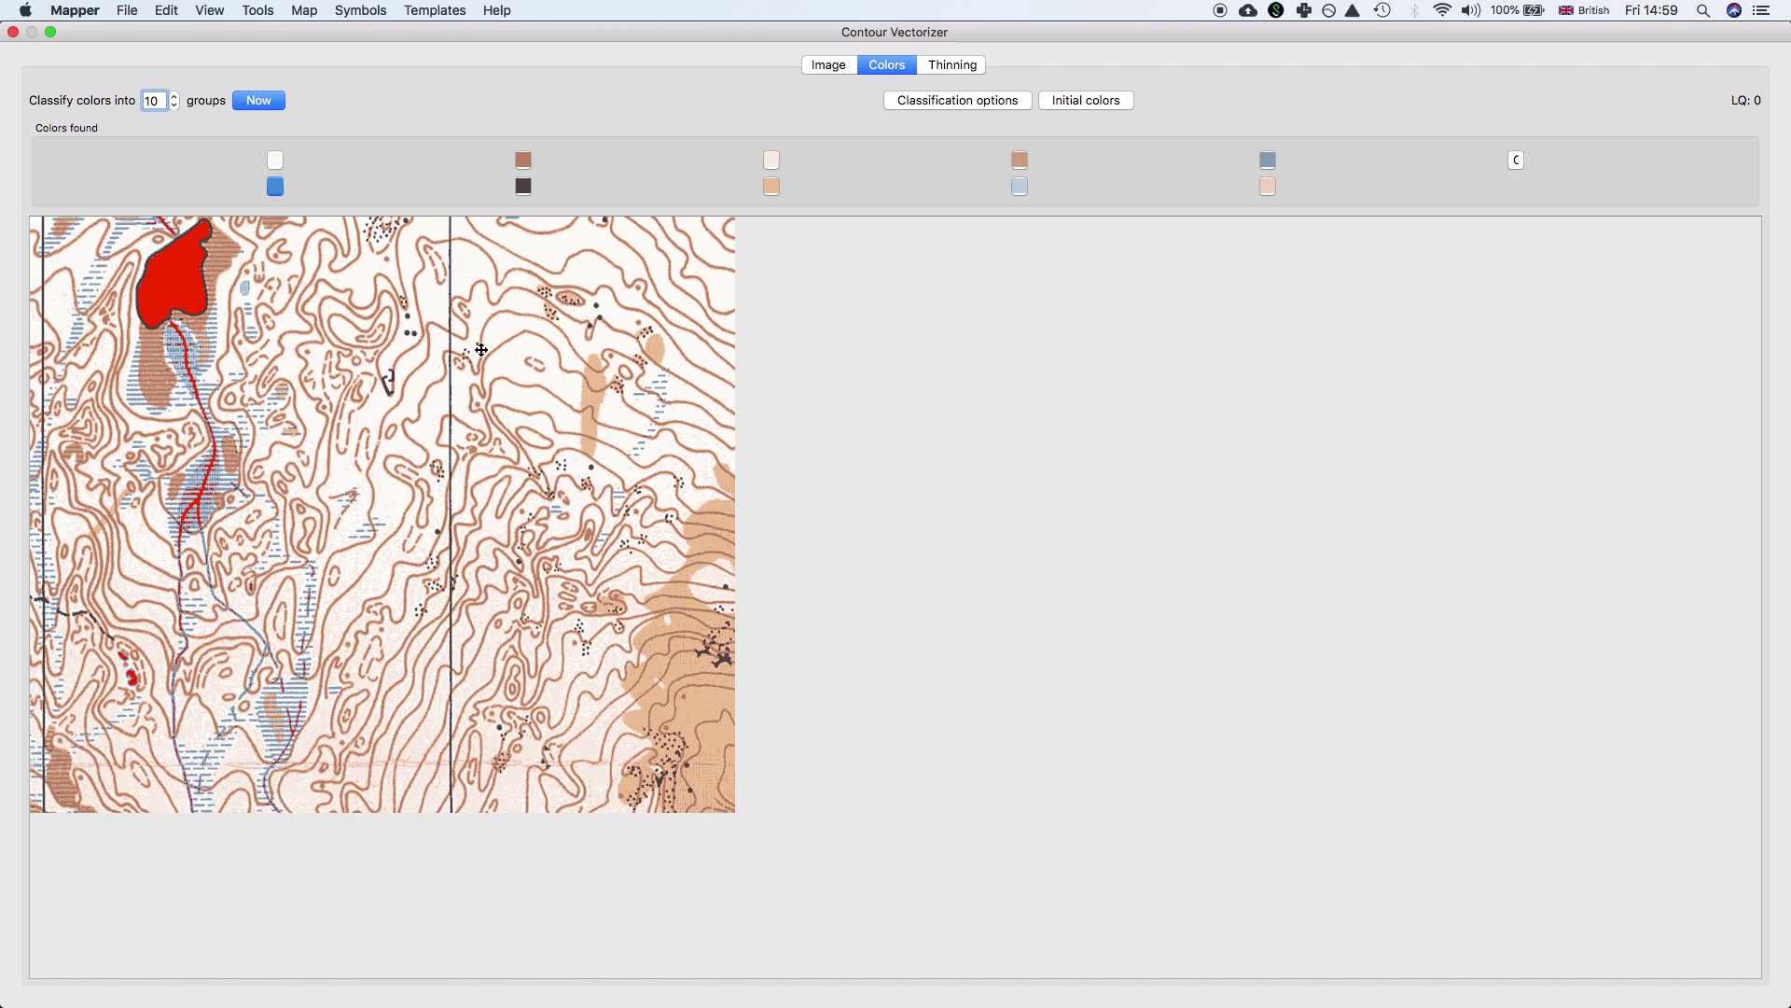
pyautogui.click(1017, 187)
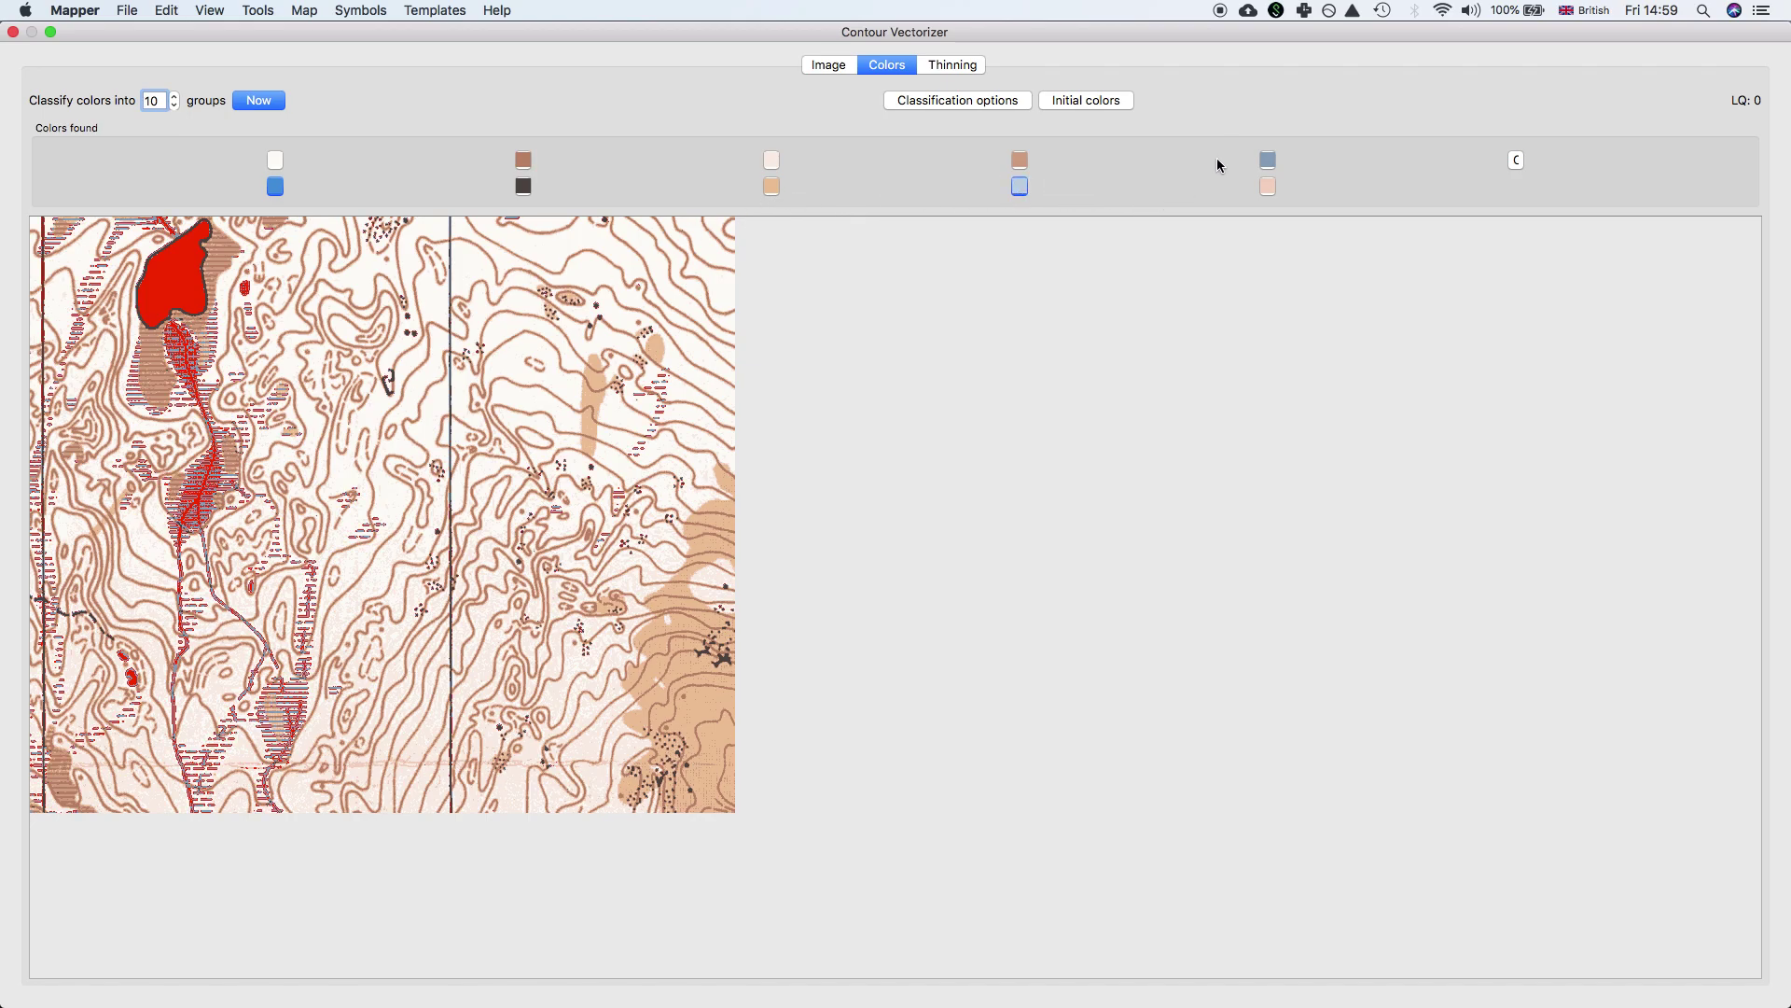
pyautogui.click(1271, 161)
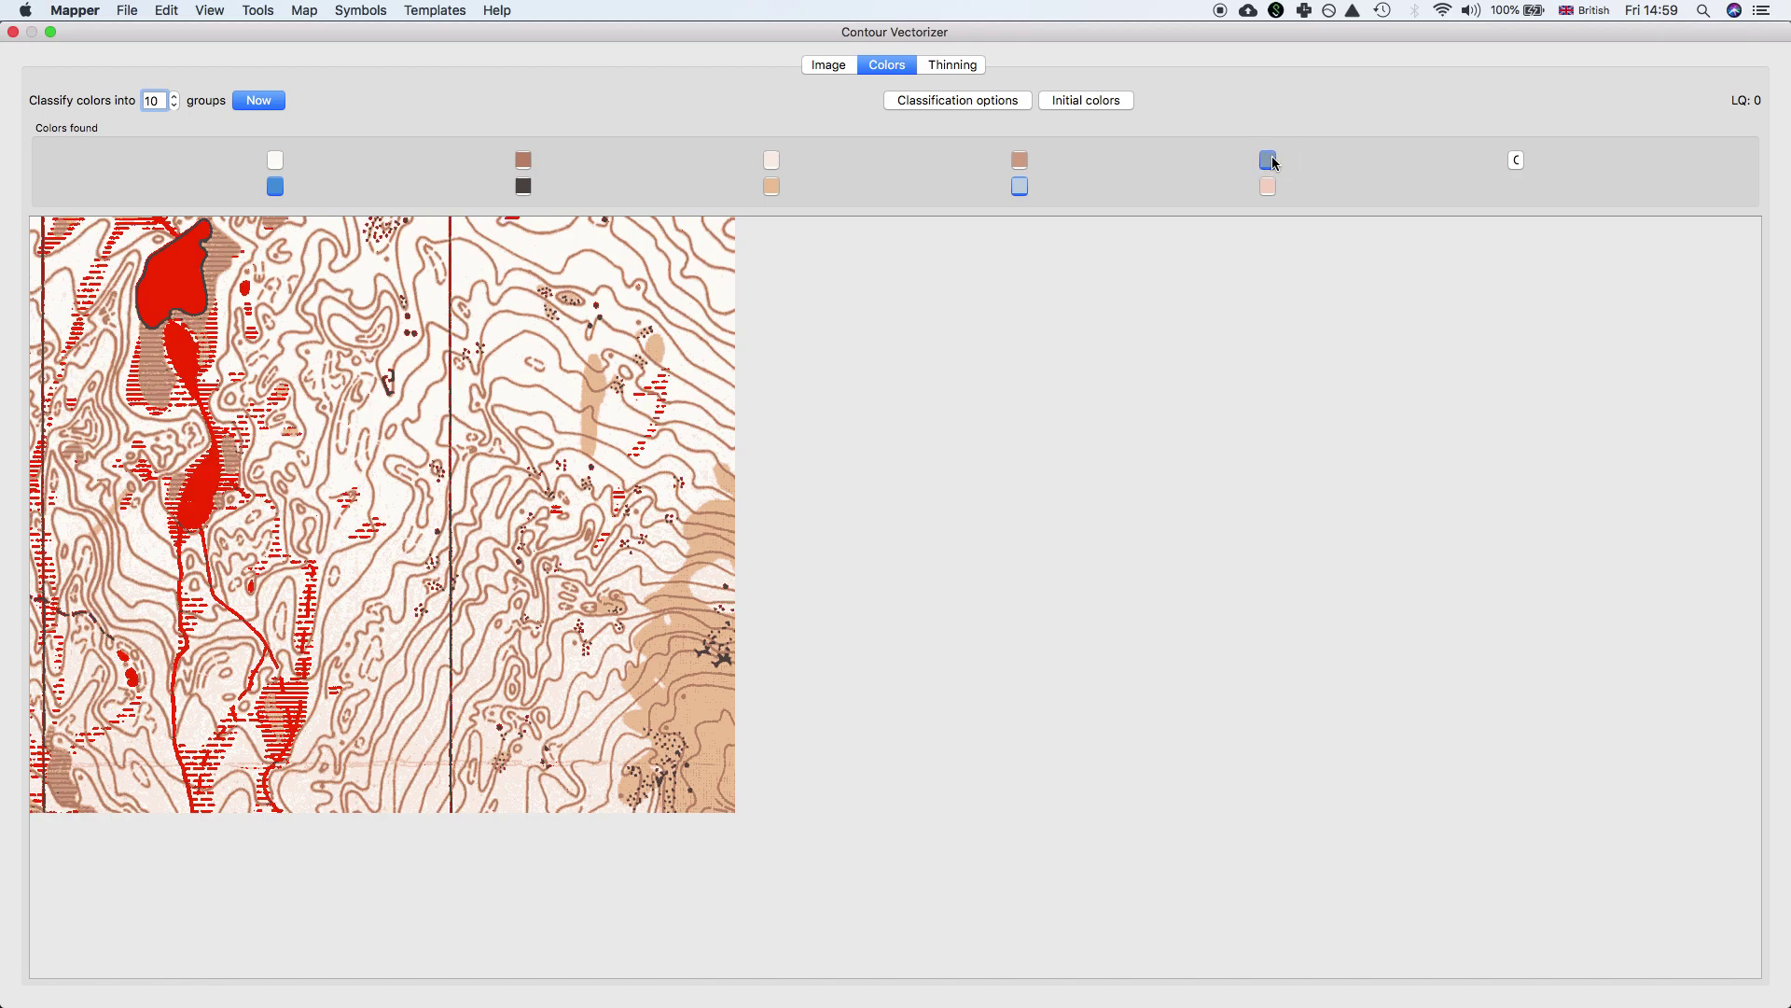
pyautogui.click(1271, 161)
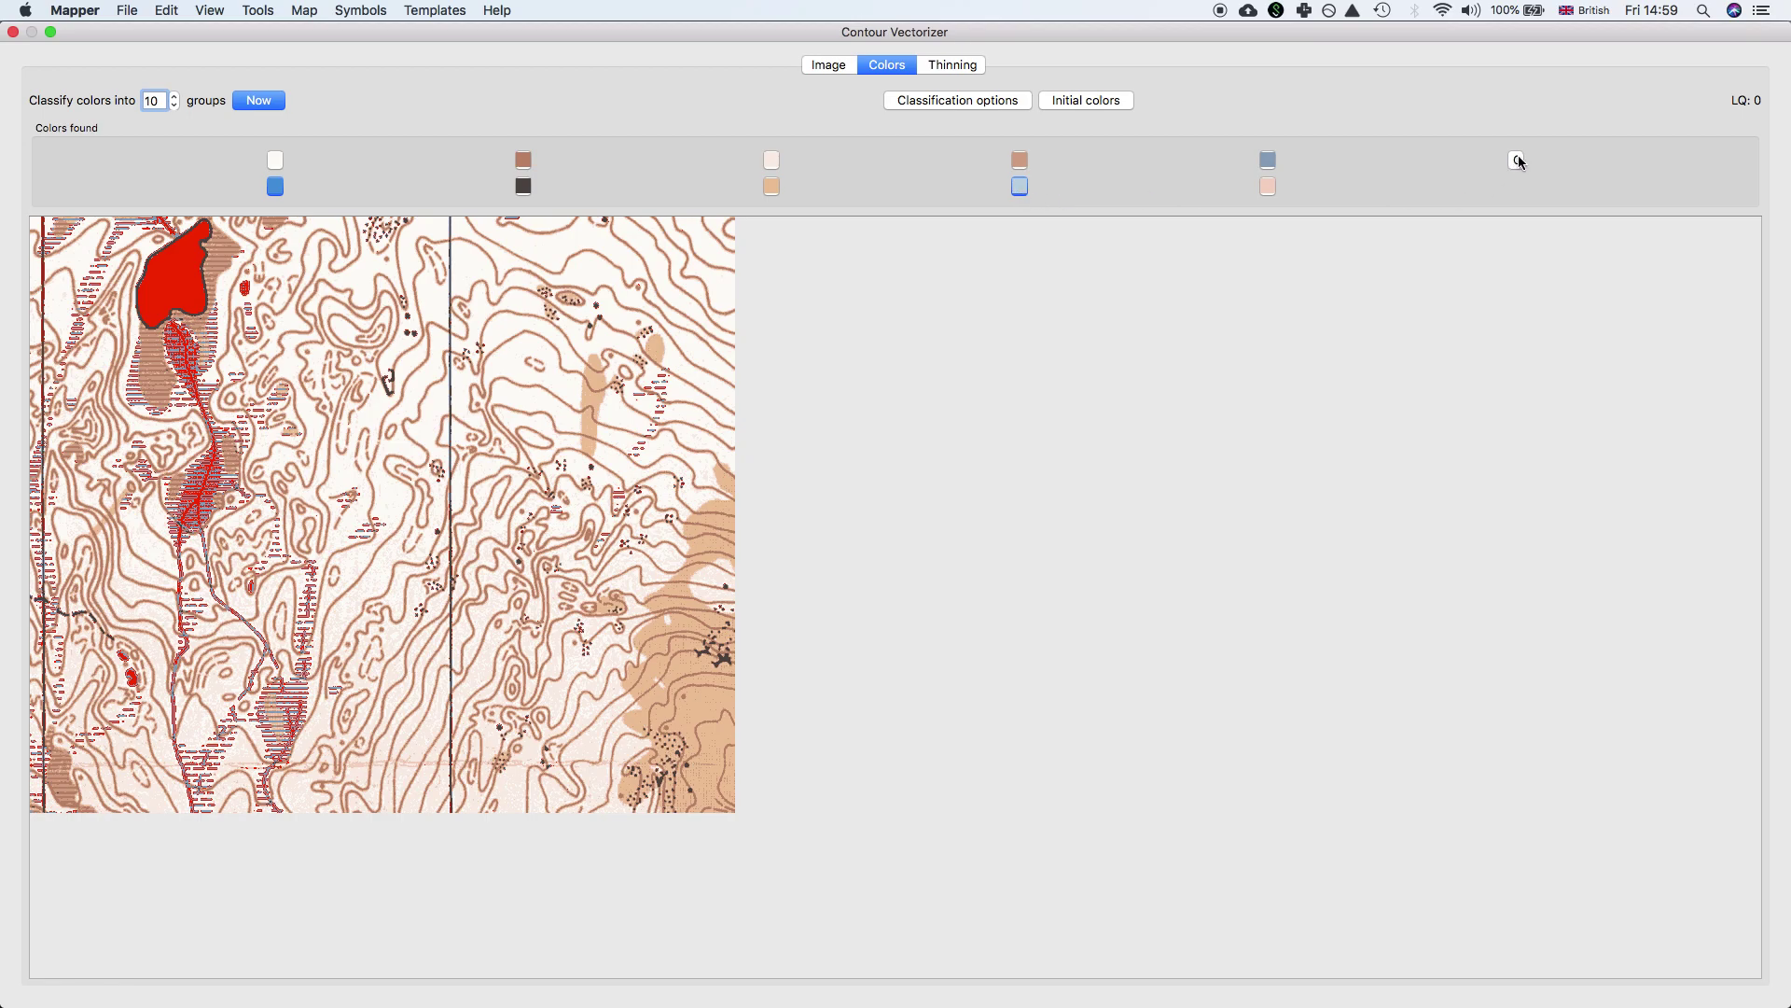
pyautogui.click(1020, 186)
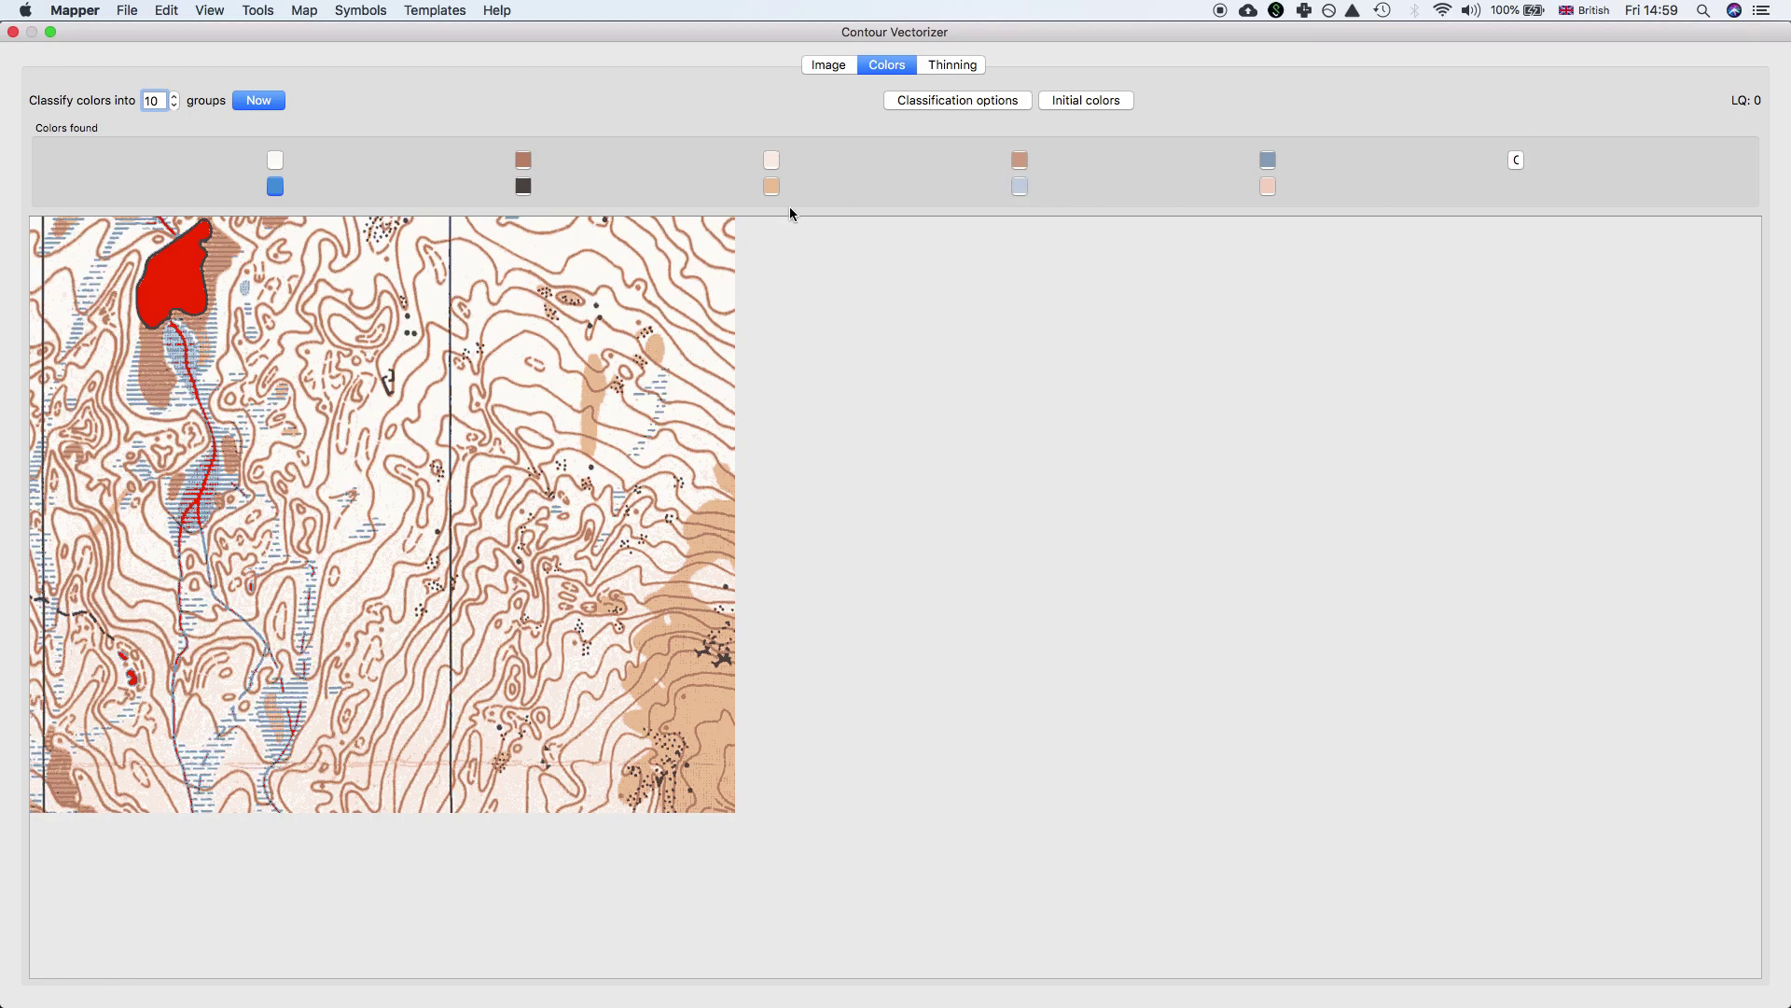
pyautogui.click(276, 190)
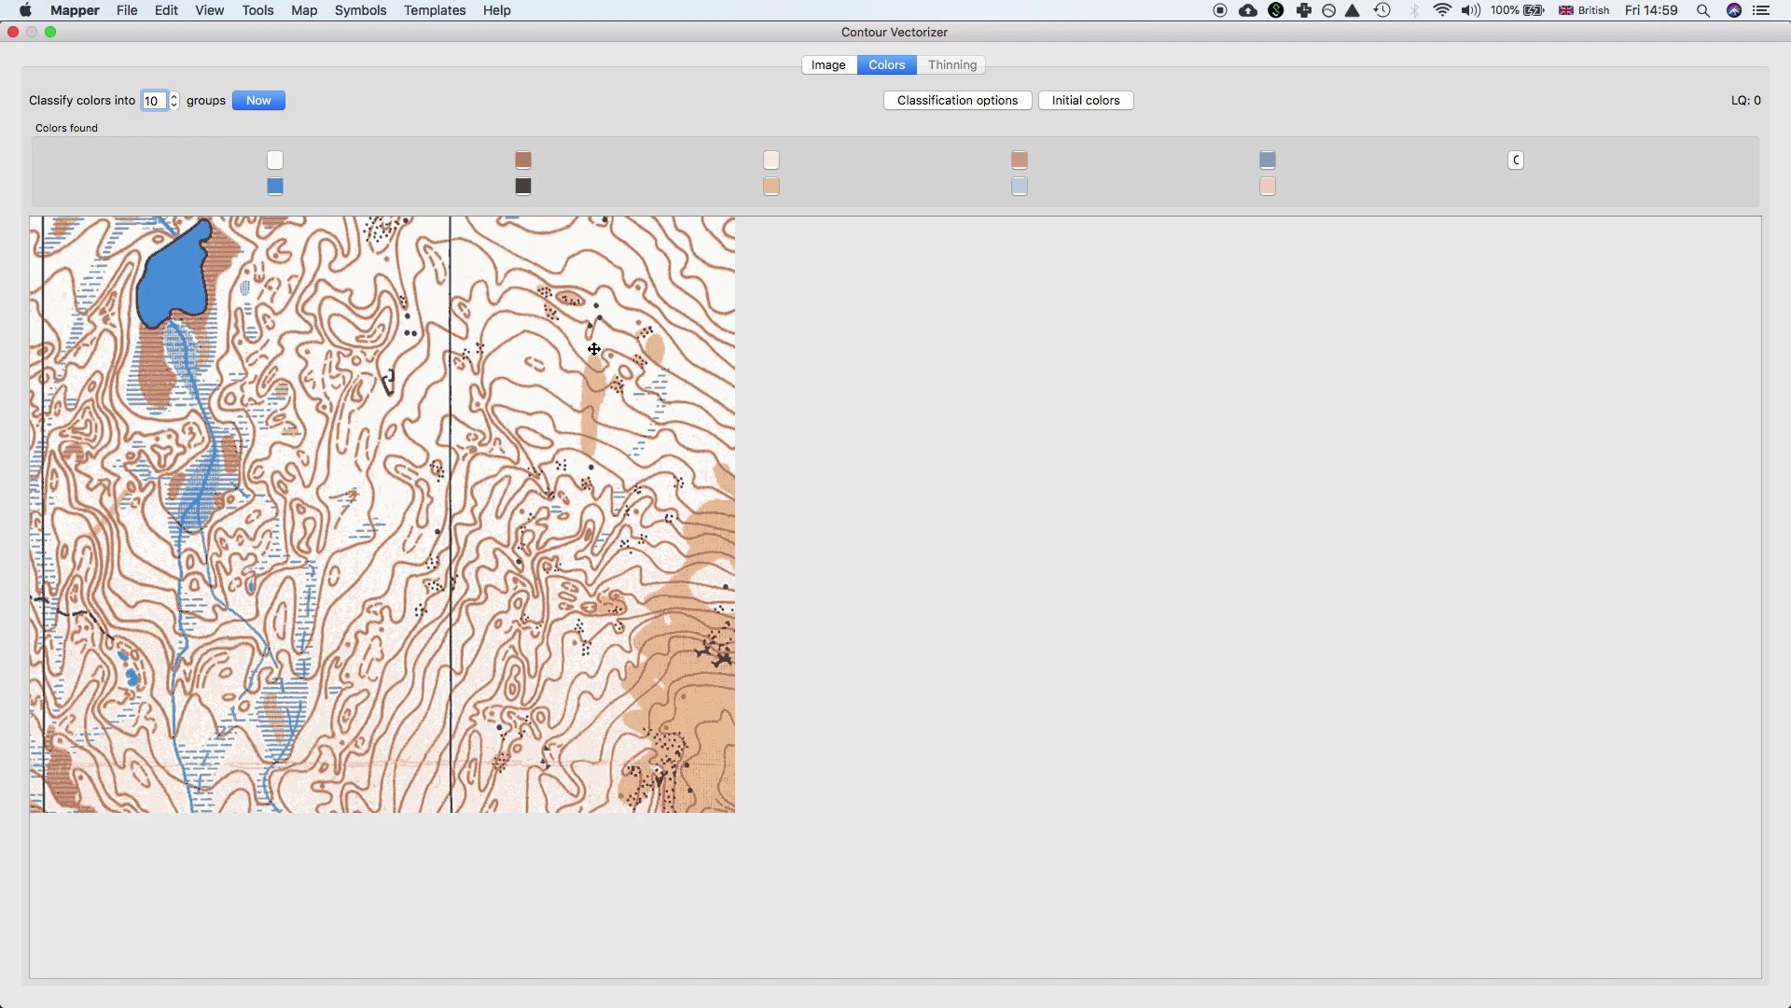
# Step: Select the two brown contour shades, testing and removing light orange and light pink
pyautogui.click(525, 162)
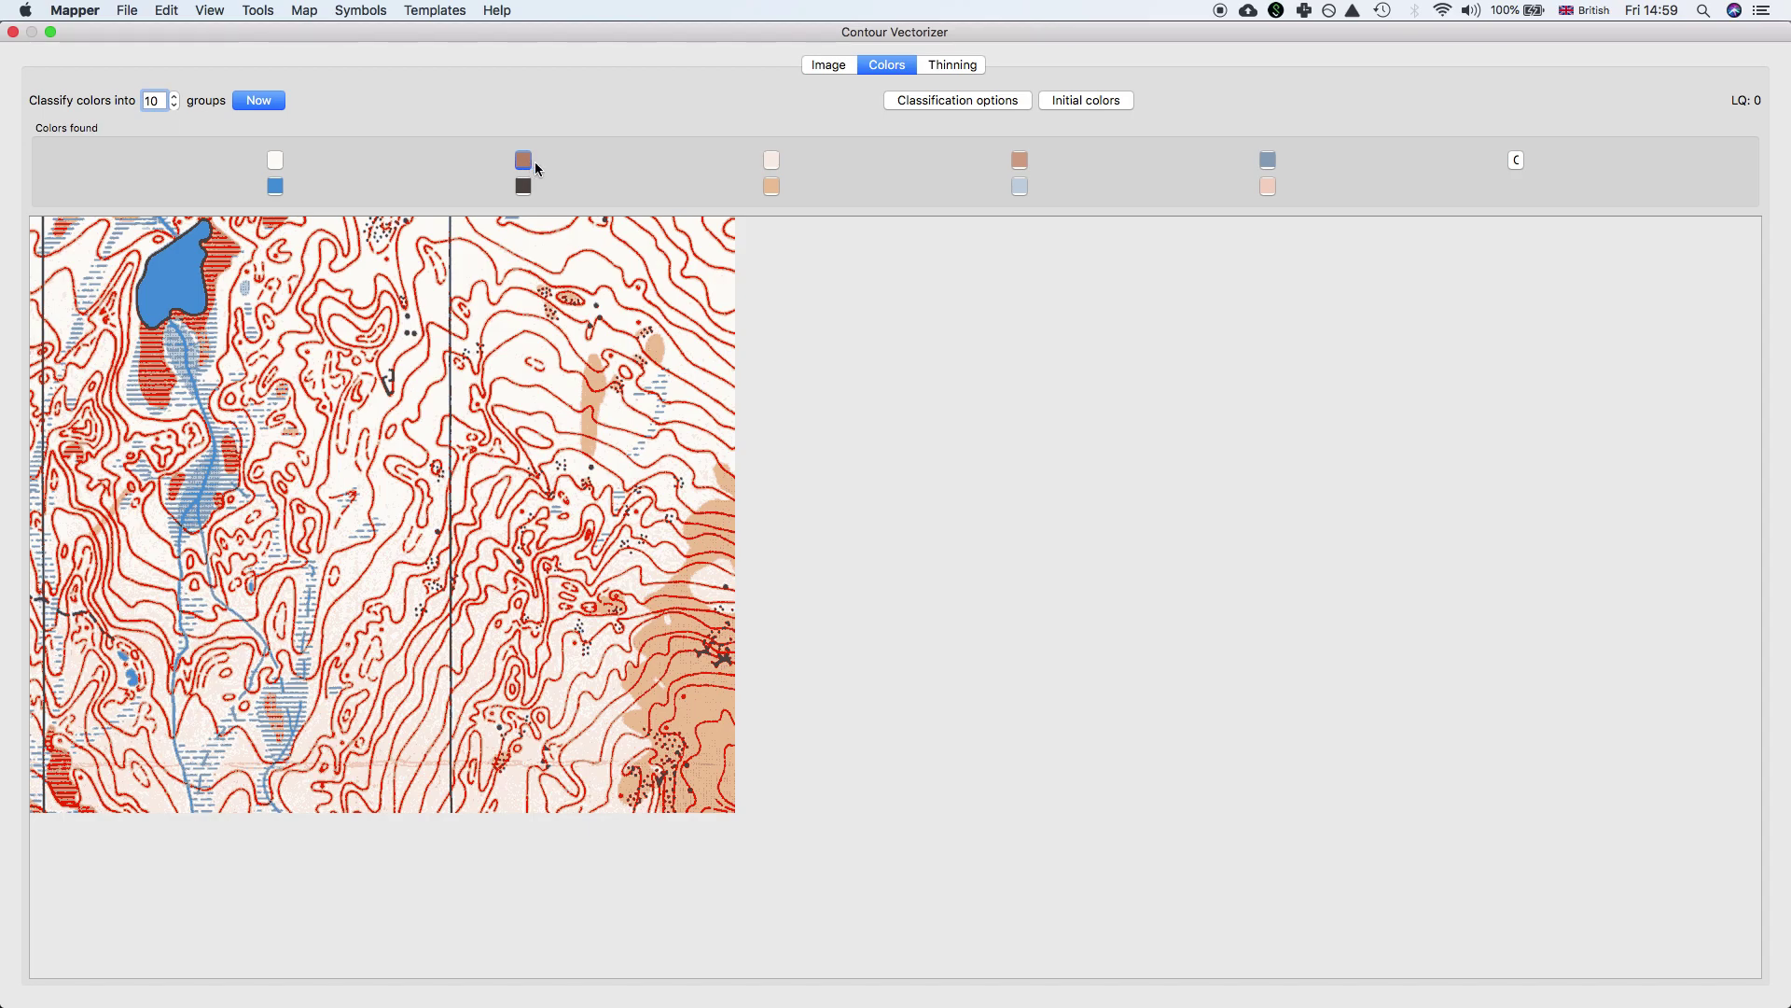
pyautogui.click(1022, 165)
pyautogui.click(772, 186)
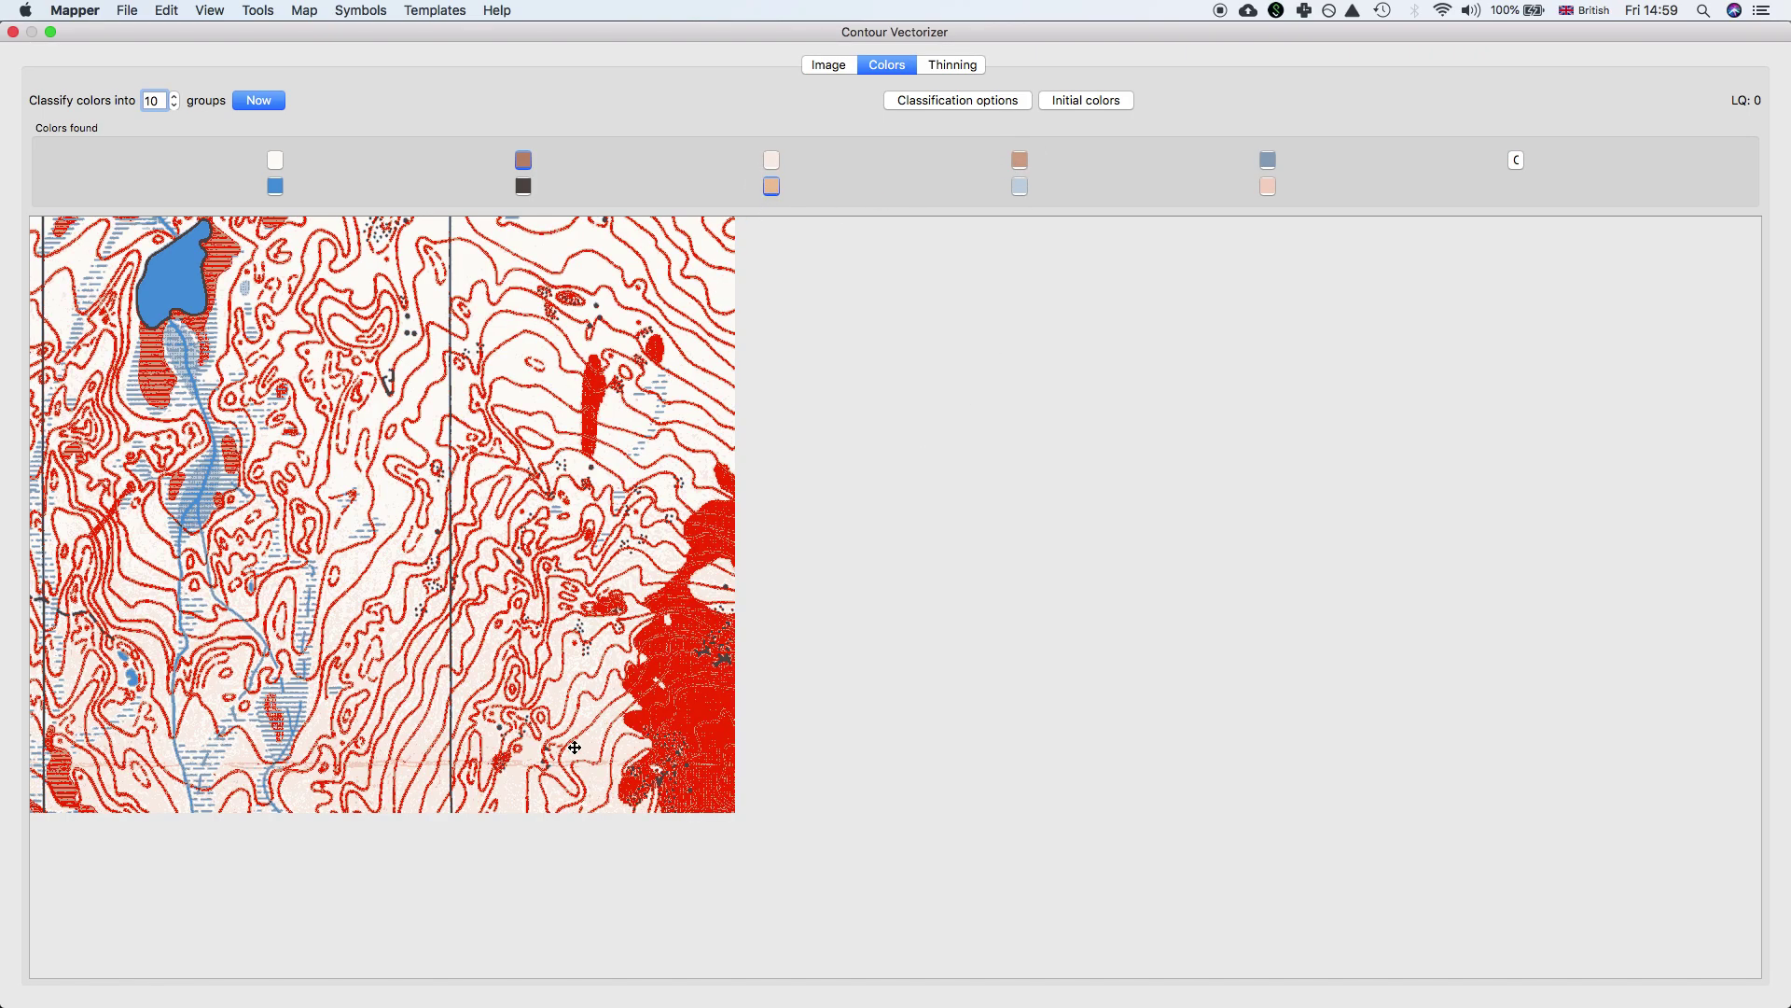
pyautogui.click(771, 187)
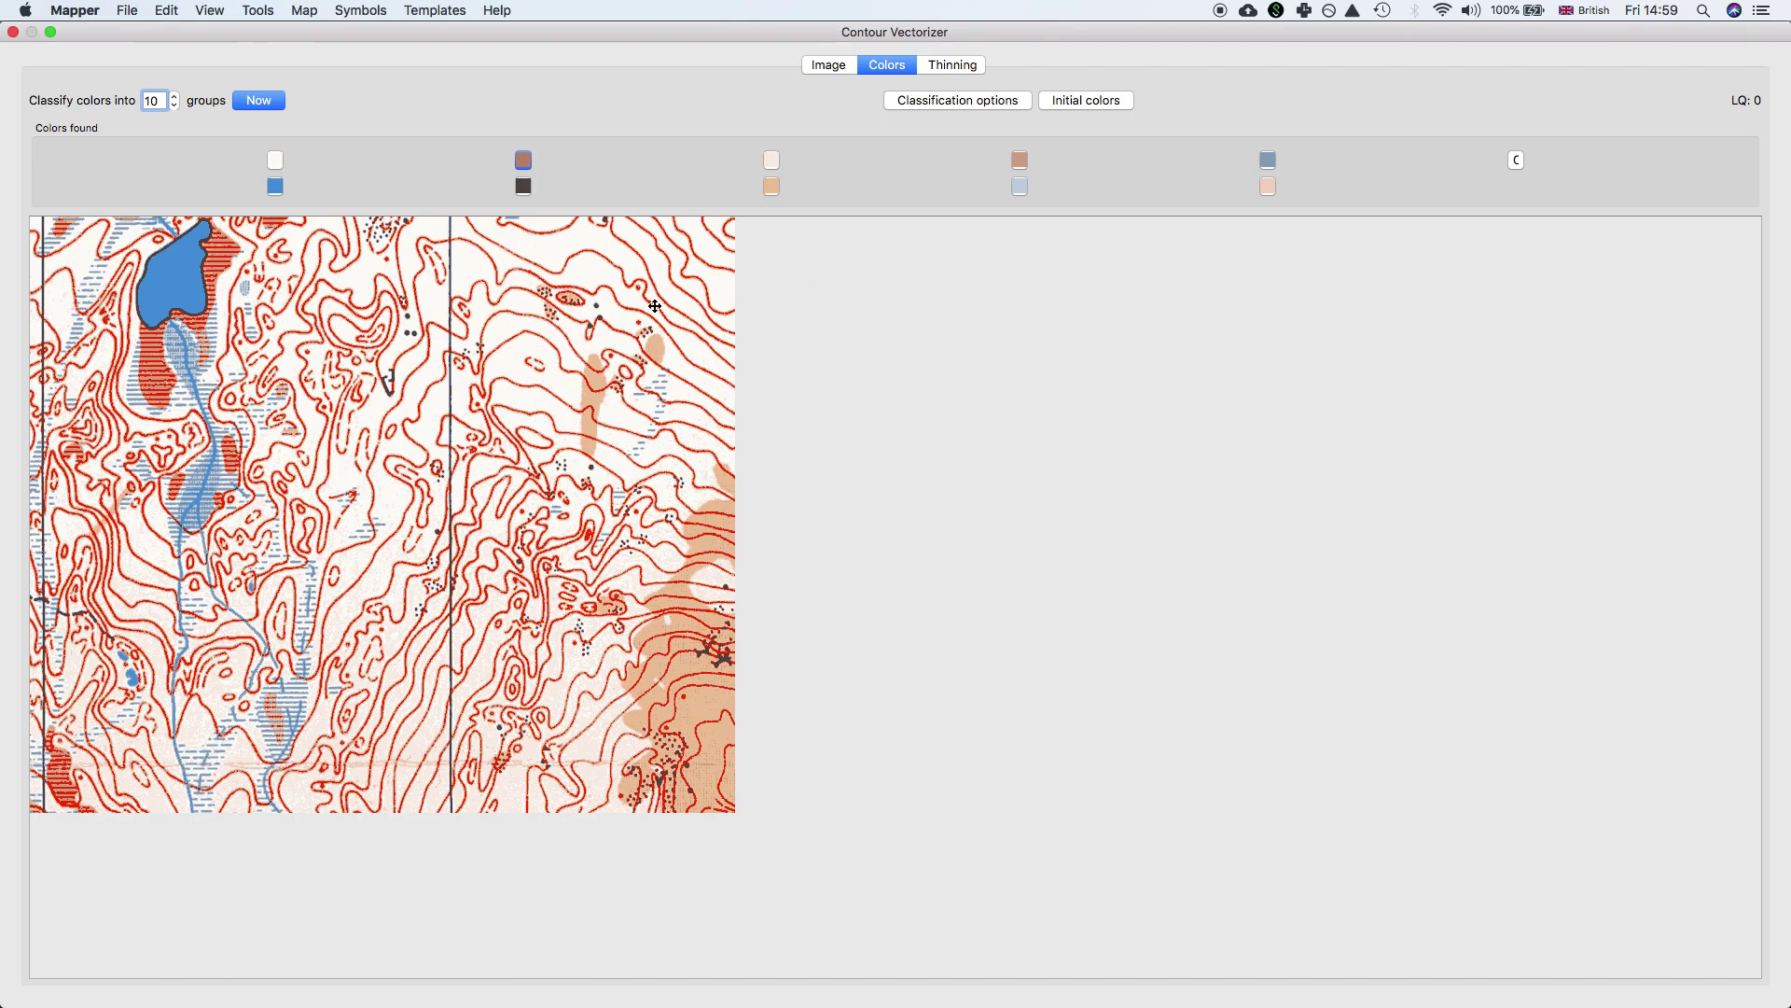
pyautogui.click(1270, 185)
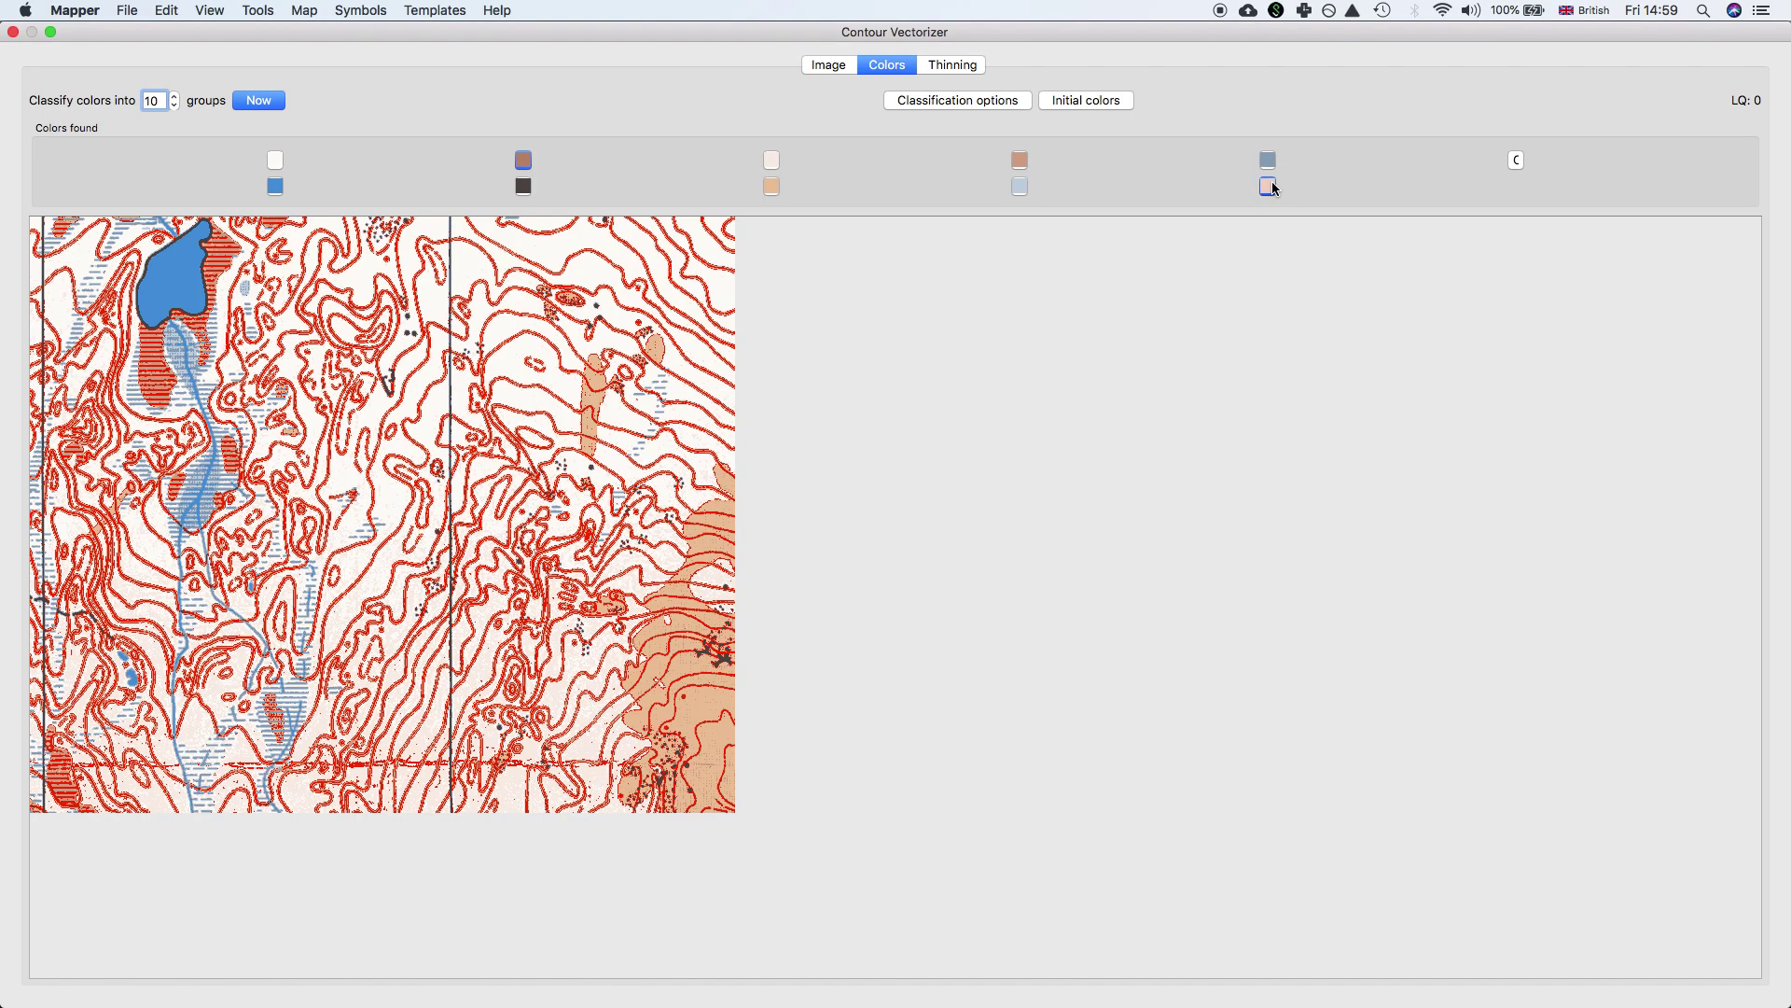
pyautogui.click(1270, 186)
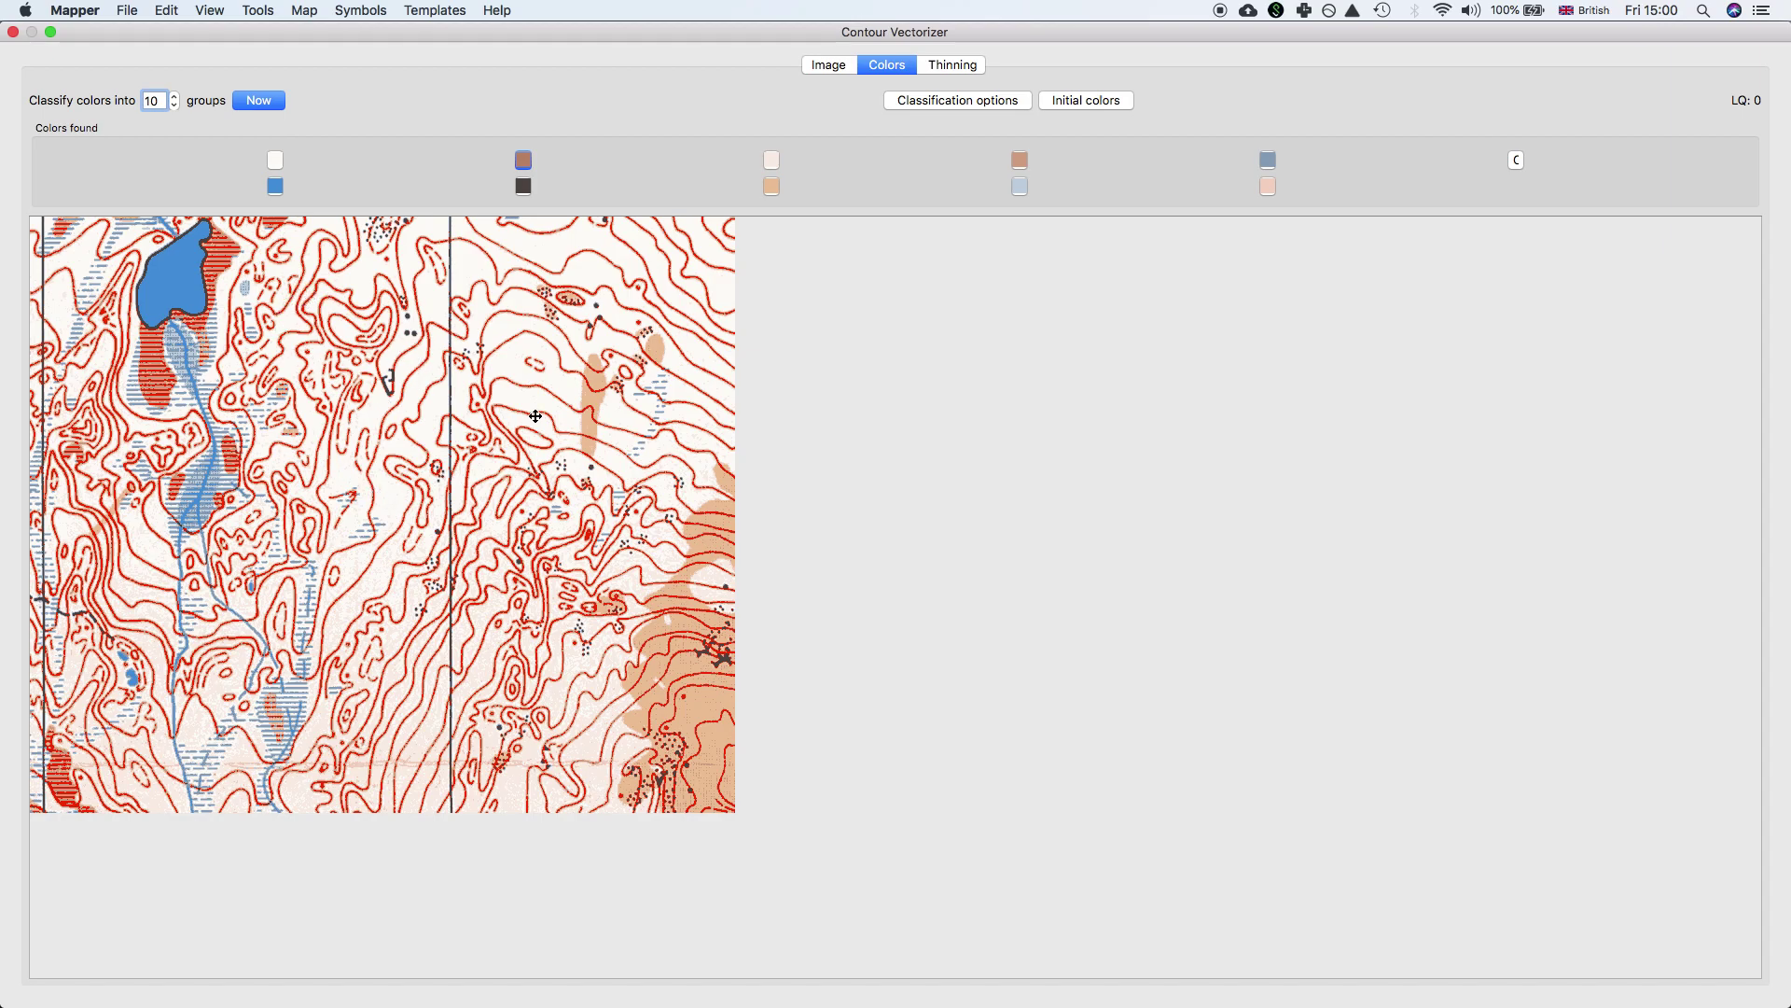
# Step: Reclassify the scan into 20 colour groups and select the brownish contour groups
pyautogui.click(175, 97)
pyautogui.click(175, 97)
pyautogui.click(259, 100)
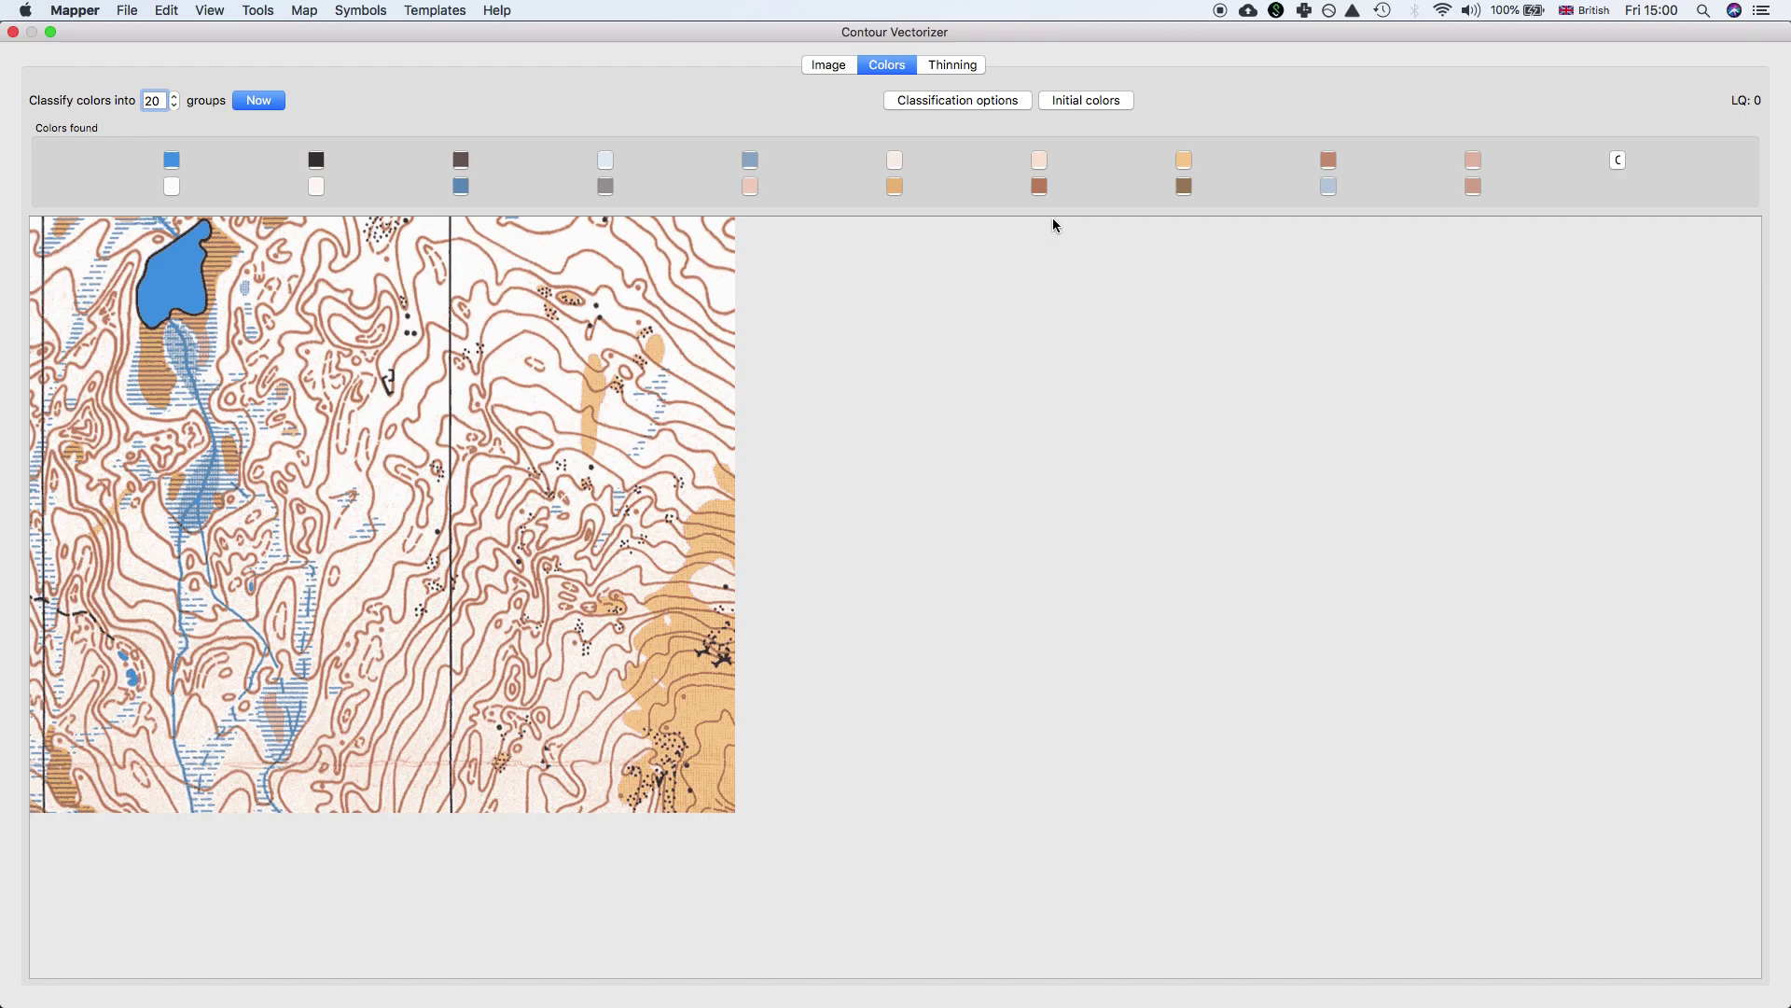
pyautogui.click(1331, 166)
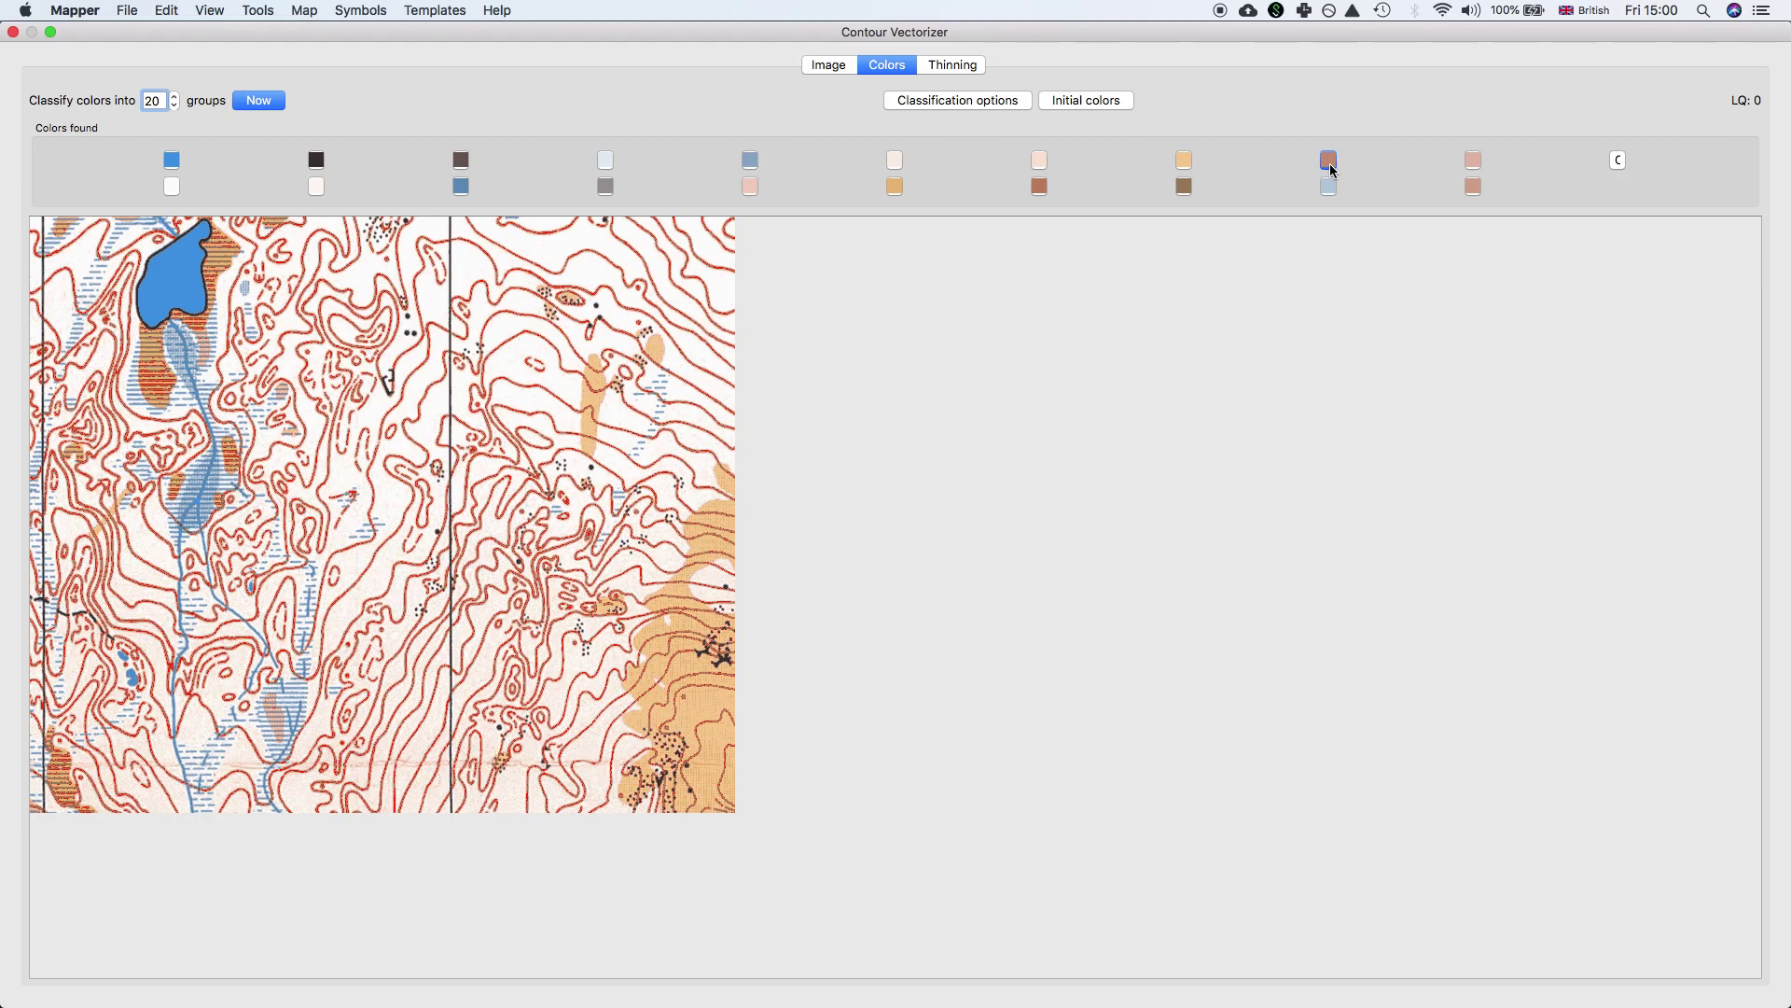
pyautogui.scroll(5, 635, 340)
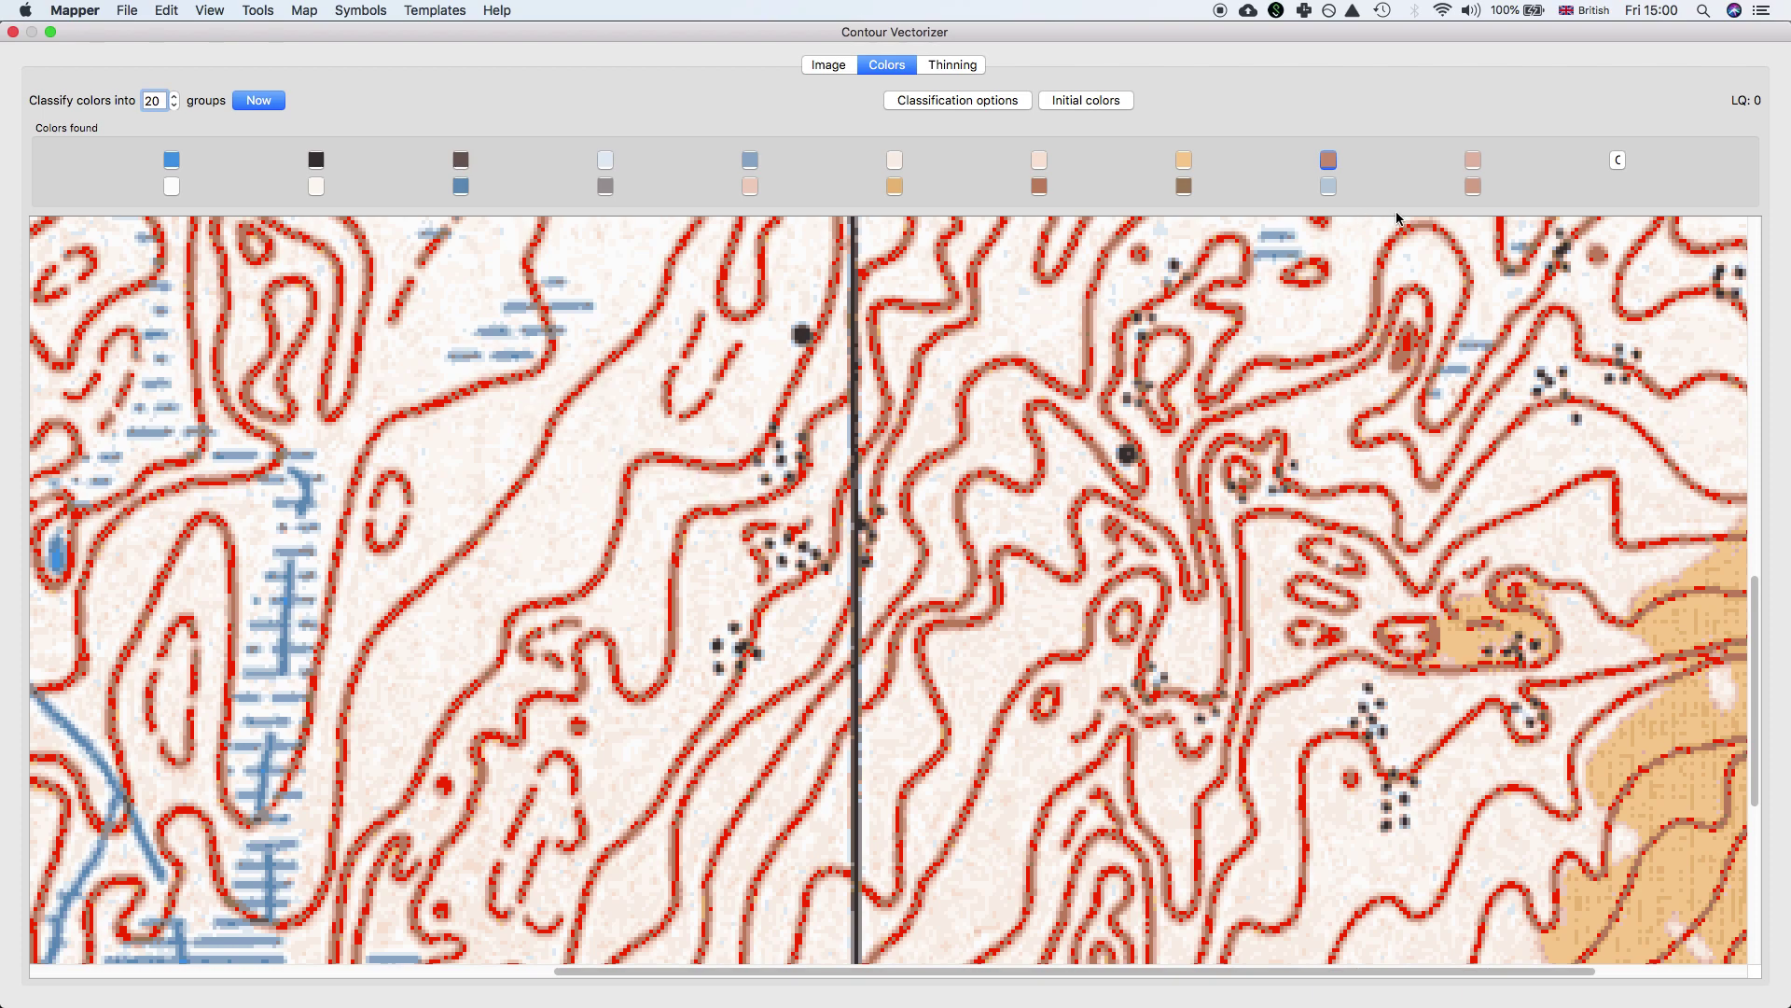
pyautogui.click(1472, 187)
pyautogui.click(1472, 160)
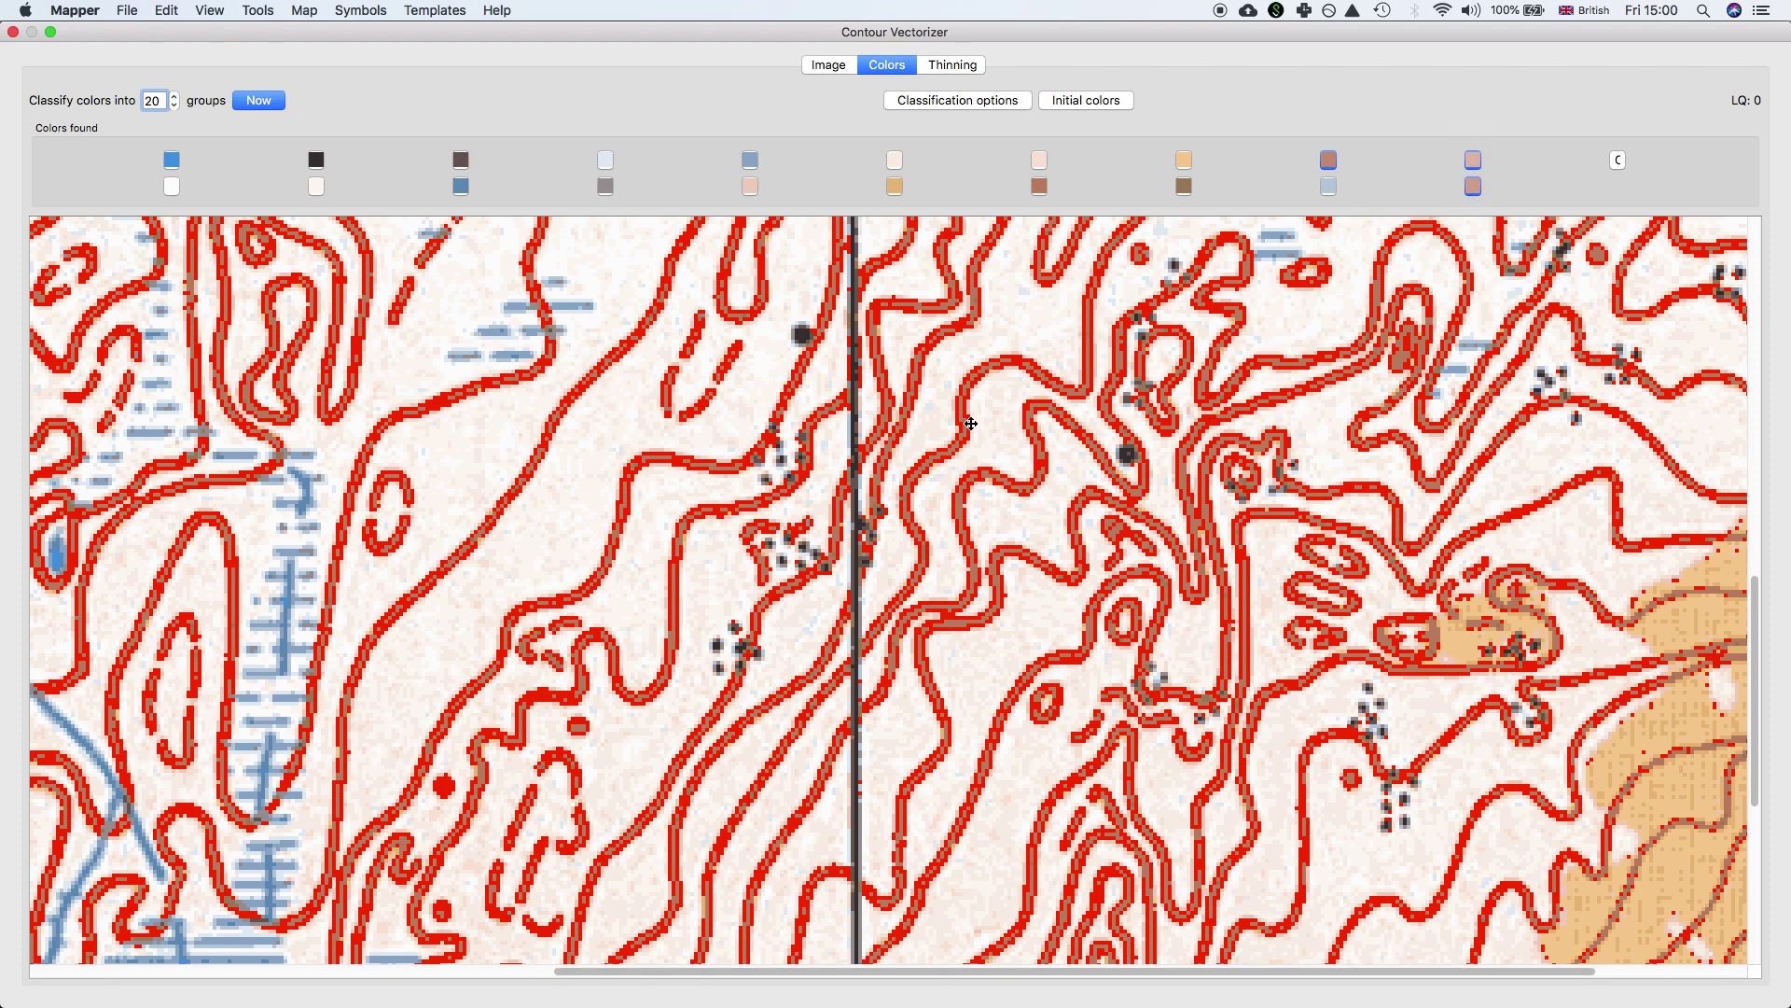
pyautogui.click(1184, 185)
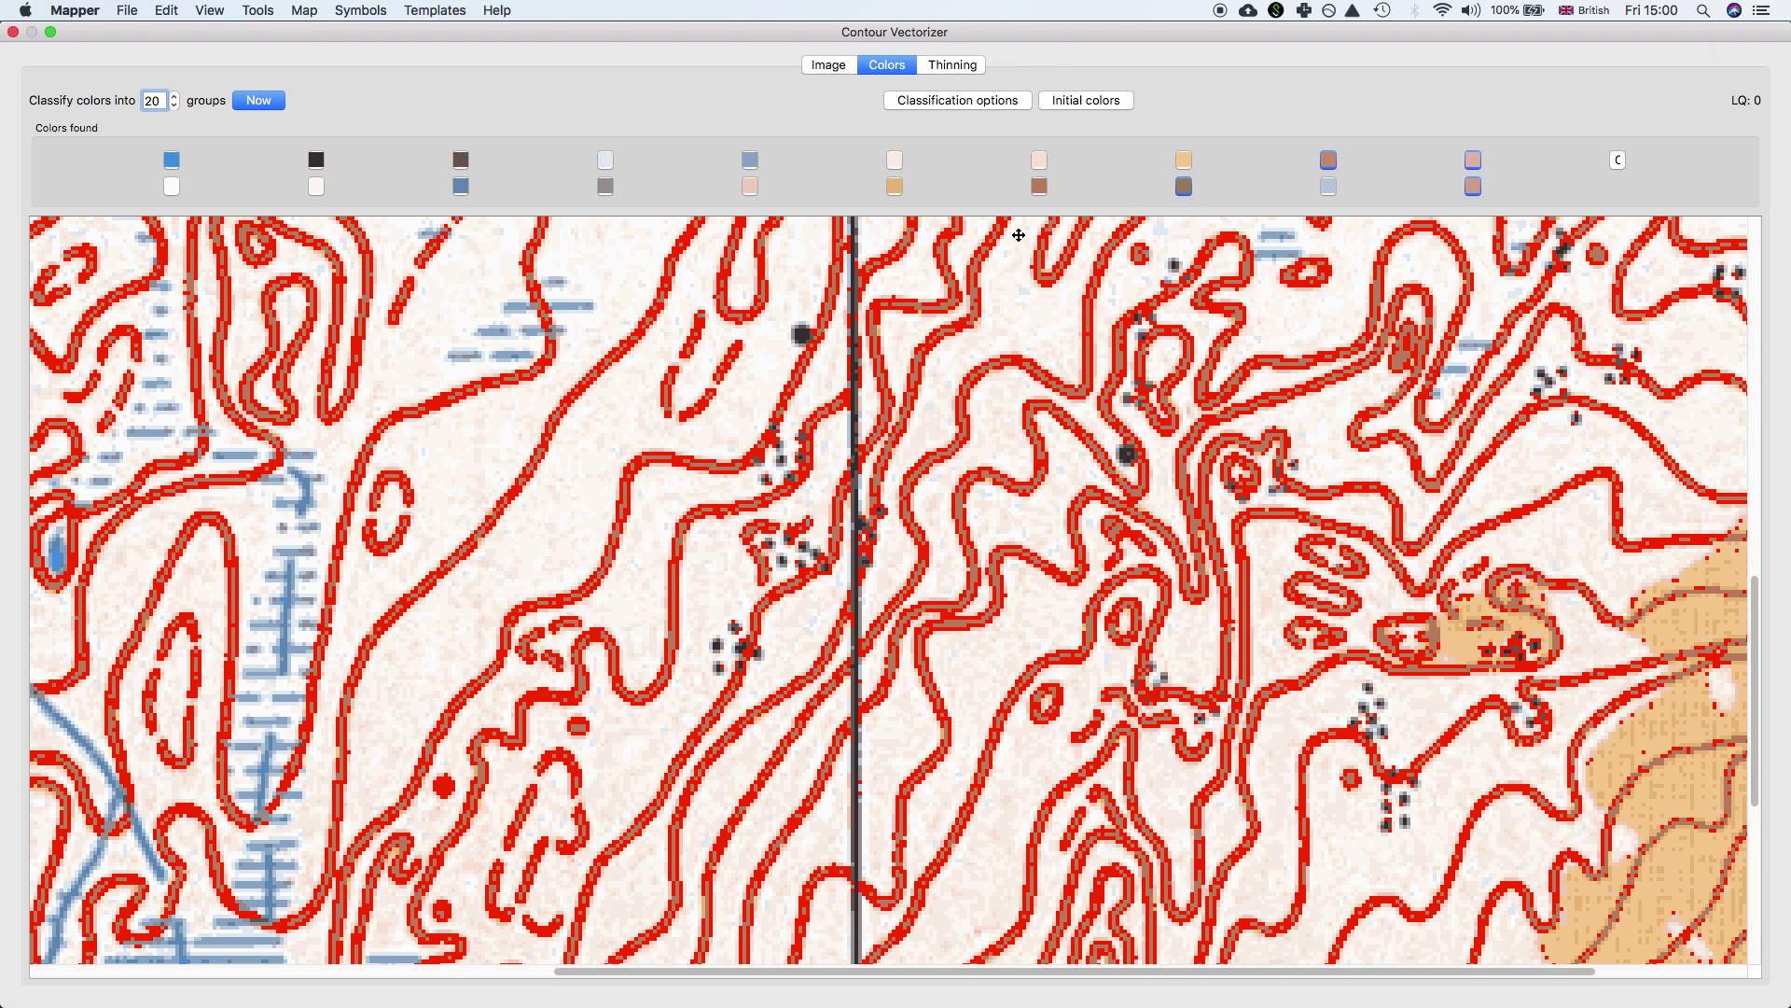
pyautogui.click(1040, 186)
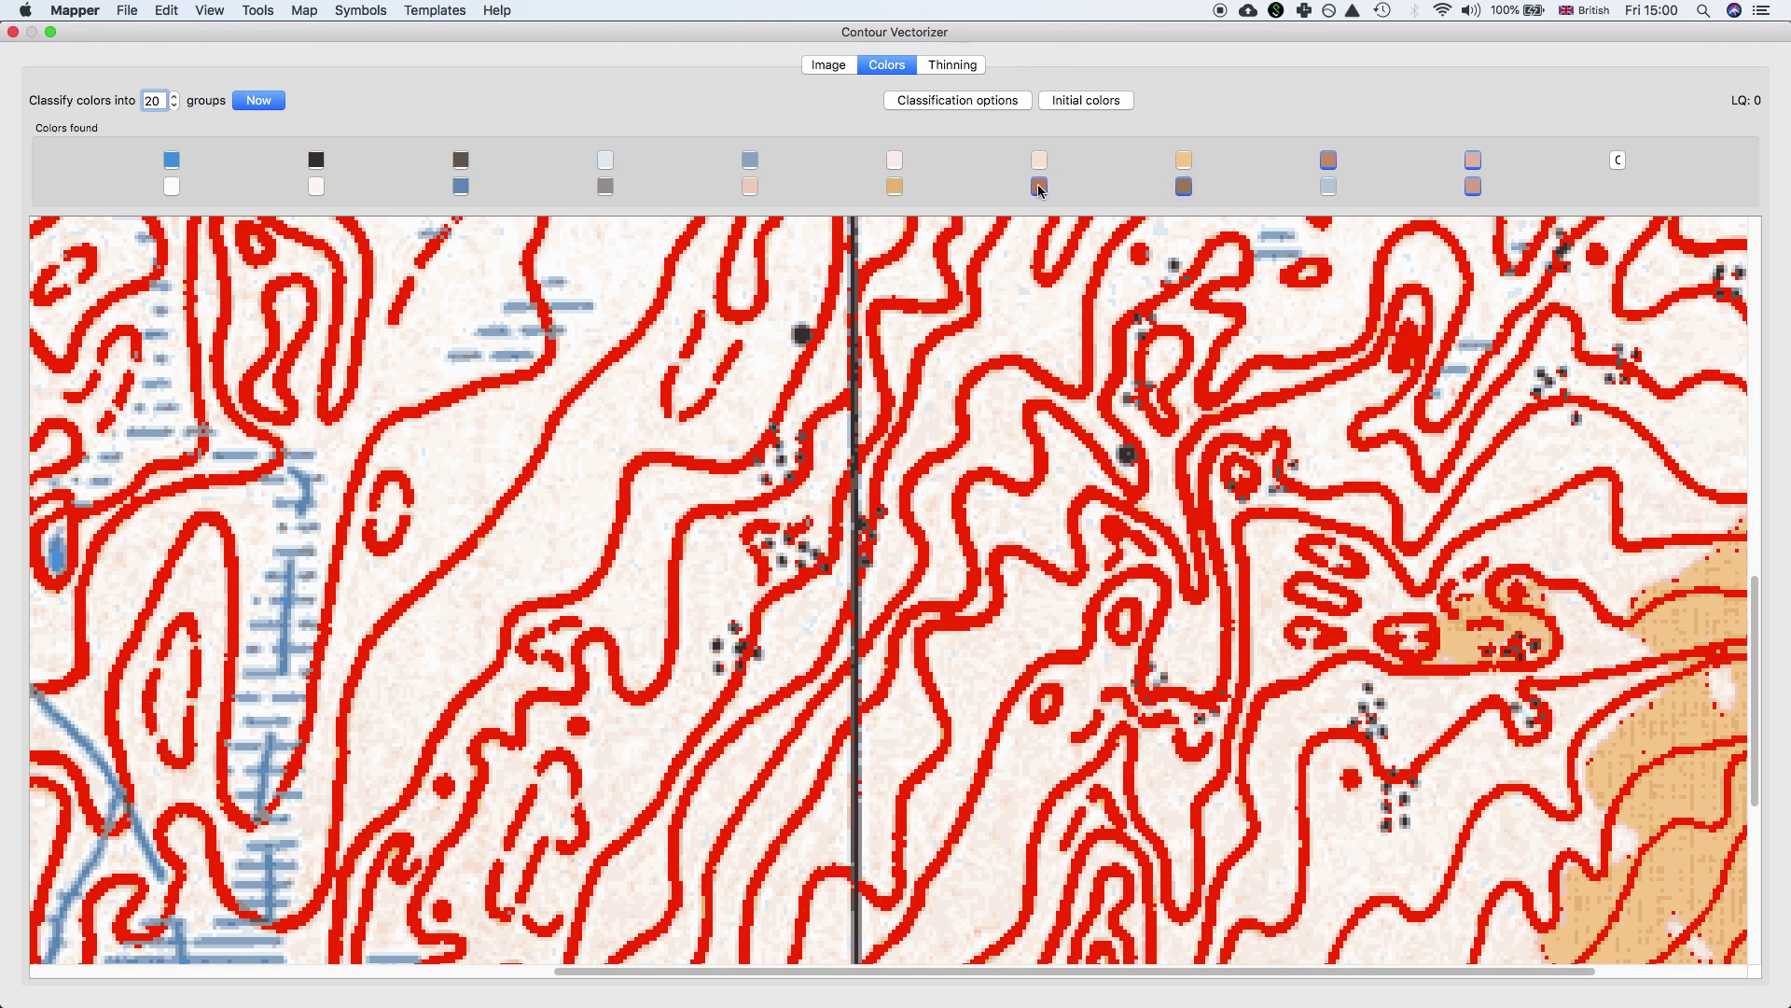
# Step: Reclassify into 9 colour groups and select the single brown contour swatch
pyautogui.click(175, 107)
pyautogui.click(174, 106)
pyautogui.click(258, 100)
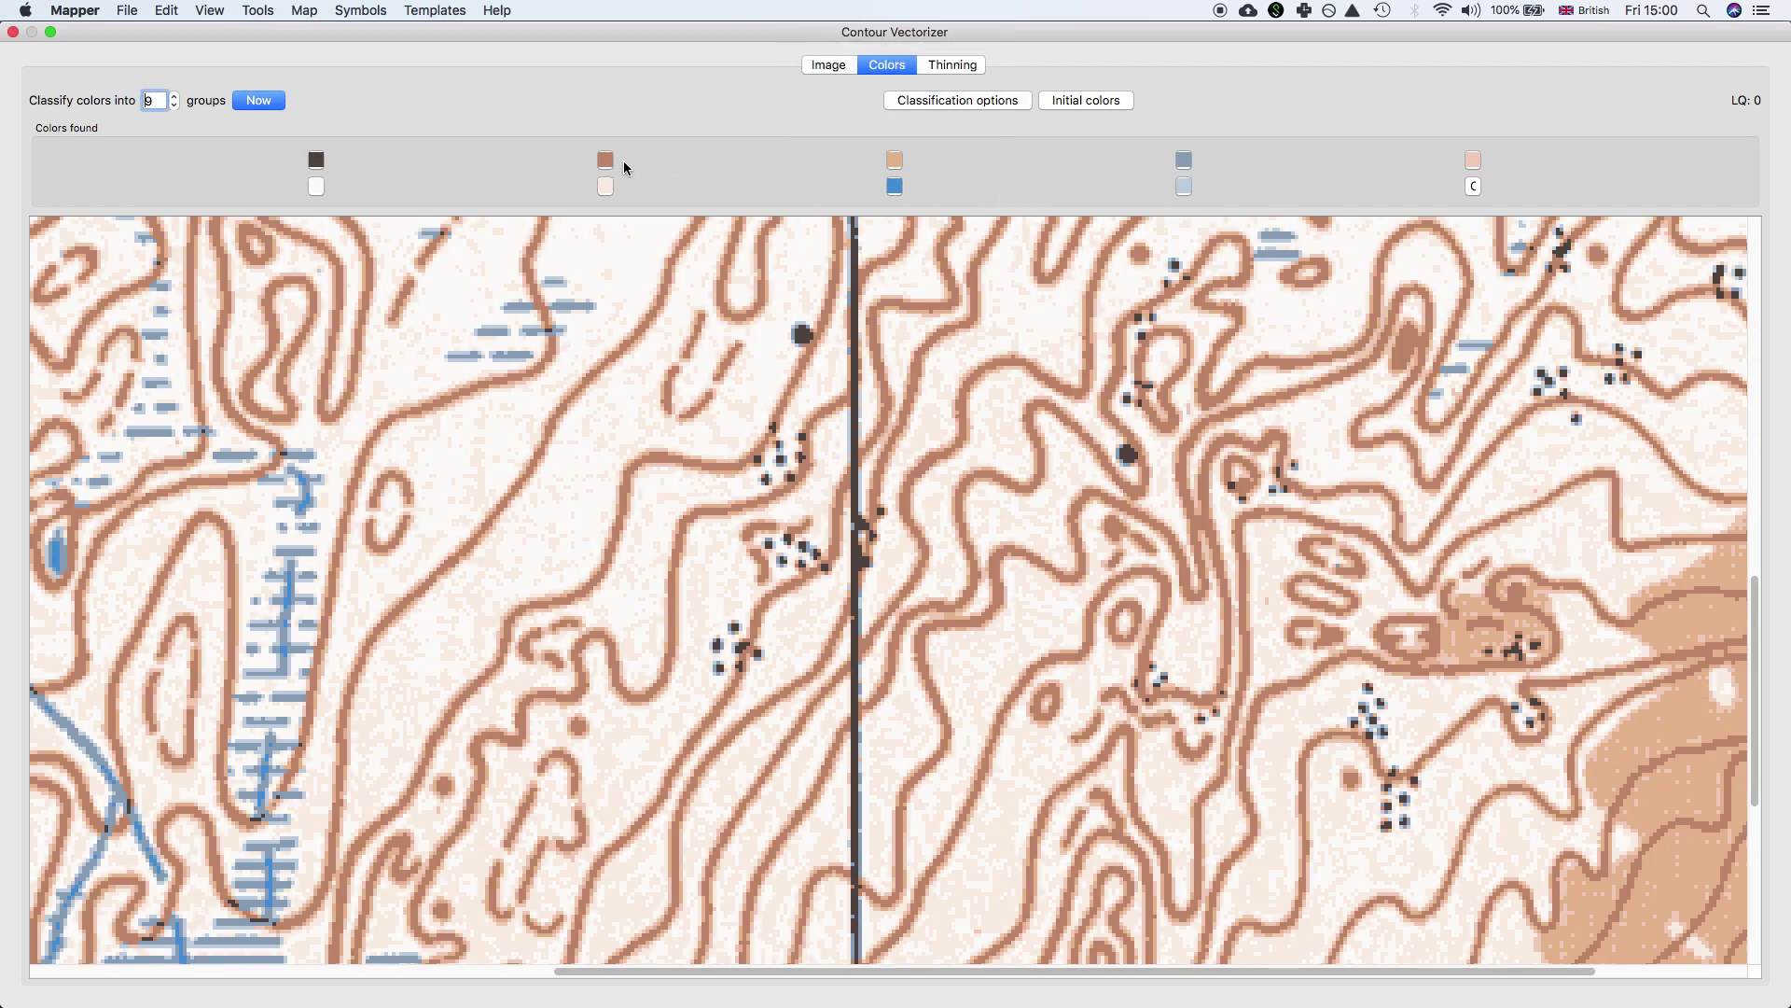
pyautogui.click(604, 160)
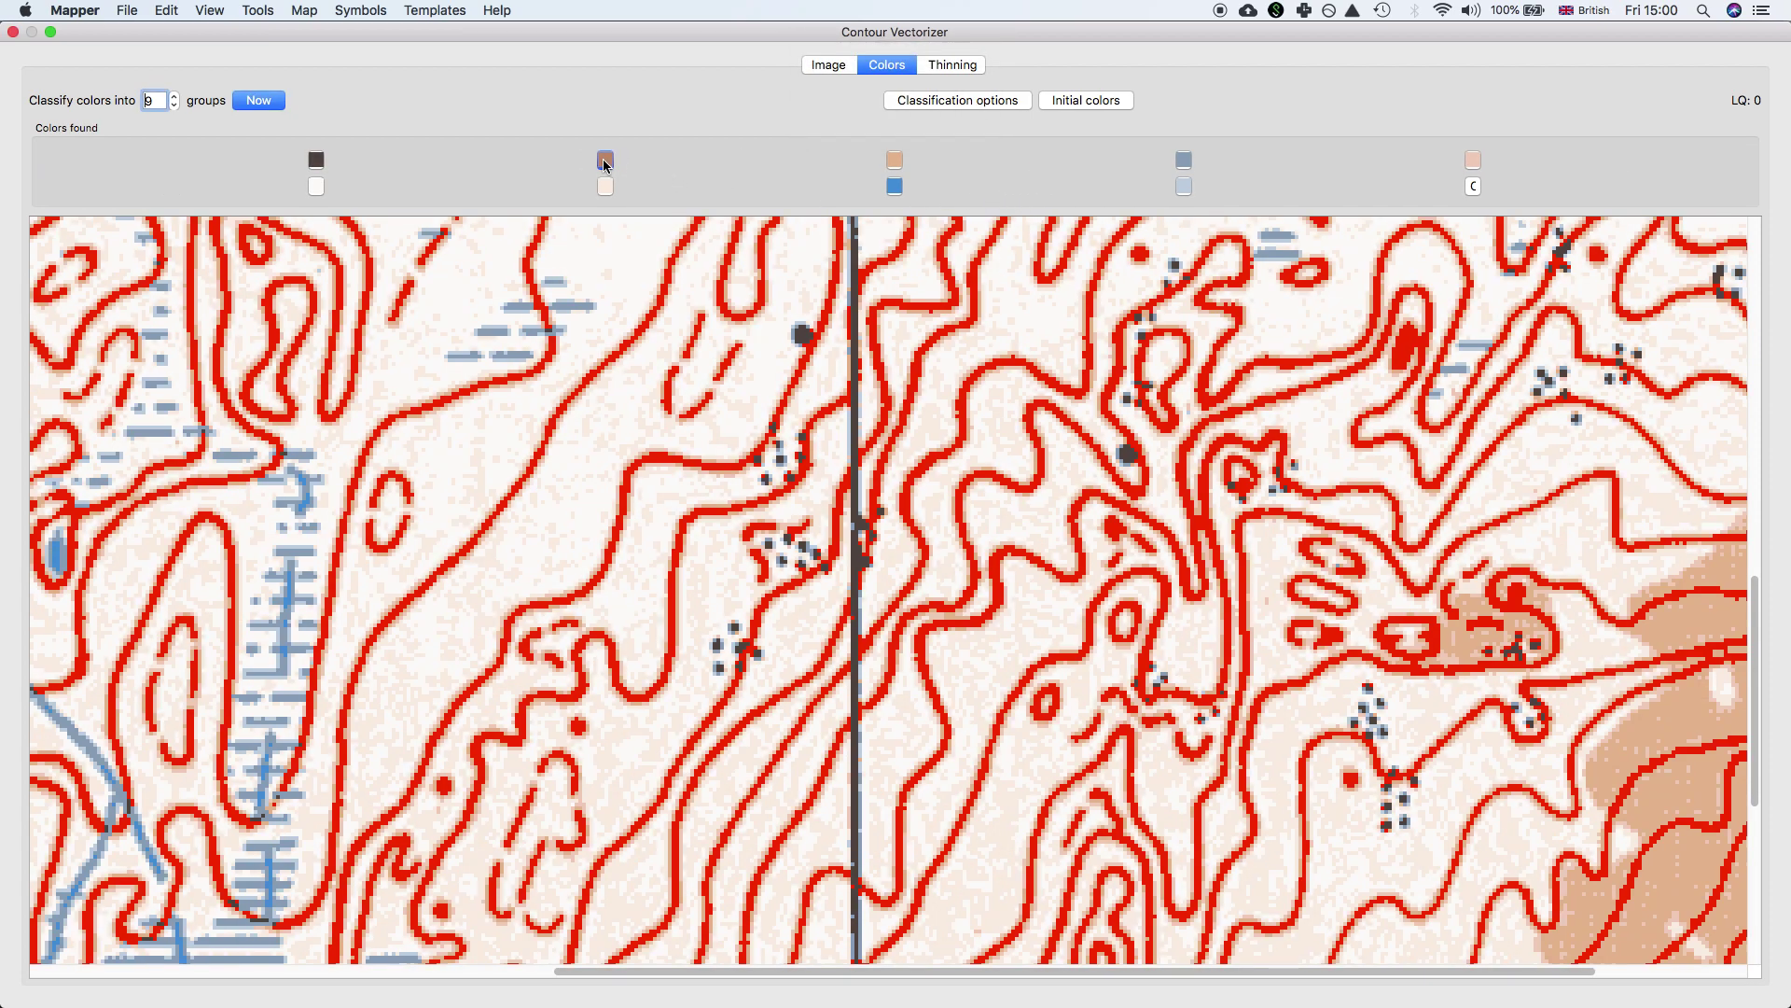
pyautogui.scroll(-2, 1117, 579)
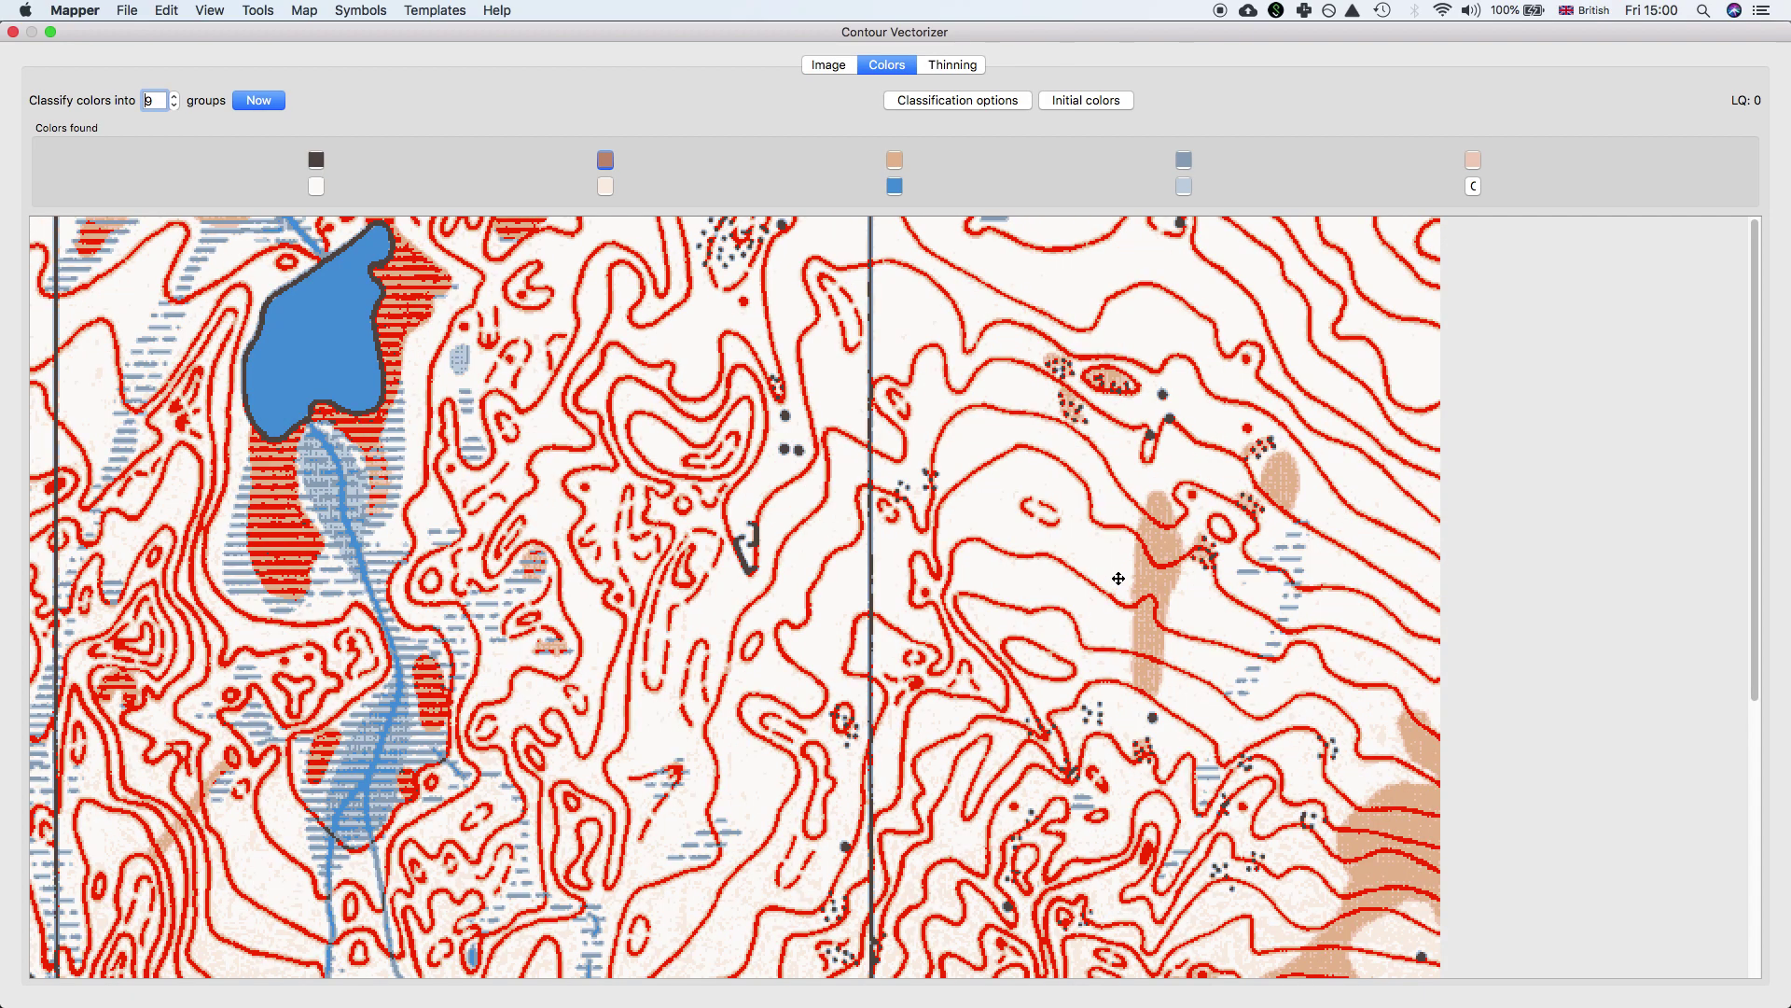
pyautogui.scroll(-2, 1173, 585)
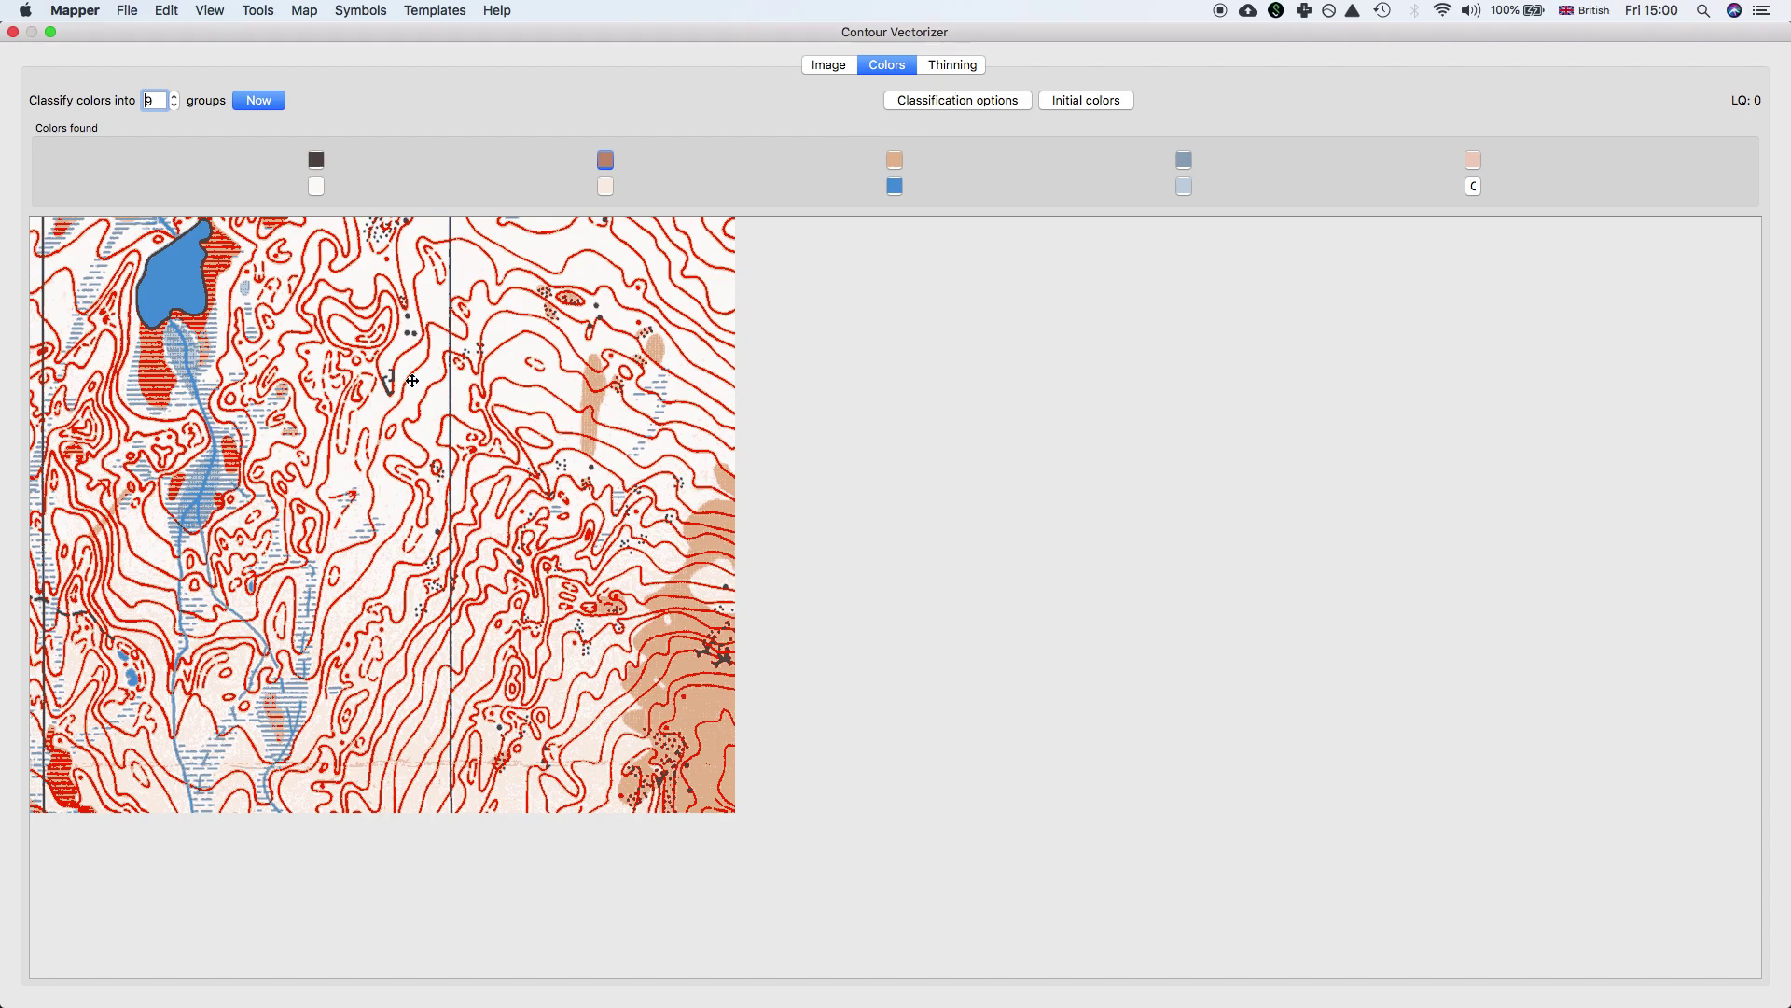
# Step: Create the black-and-white contour image on the Thinning step
pyautogui.click(960, 65)
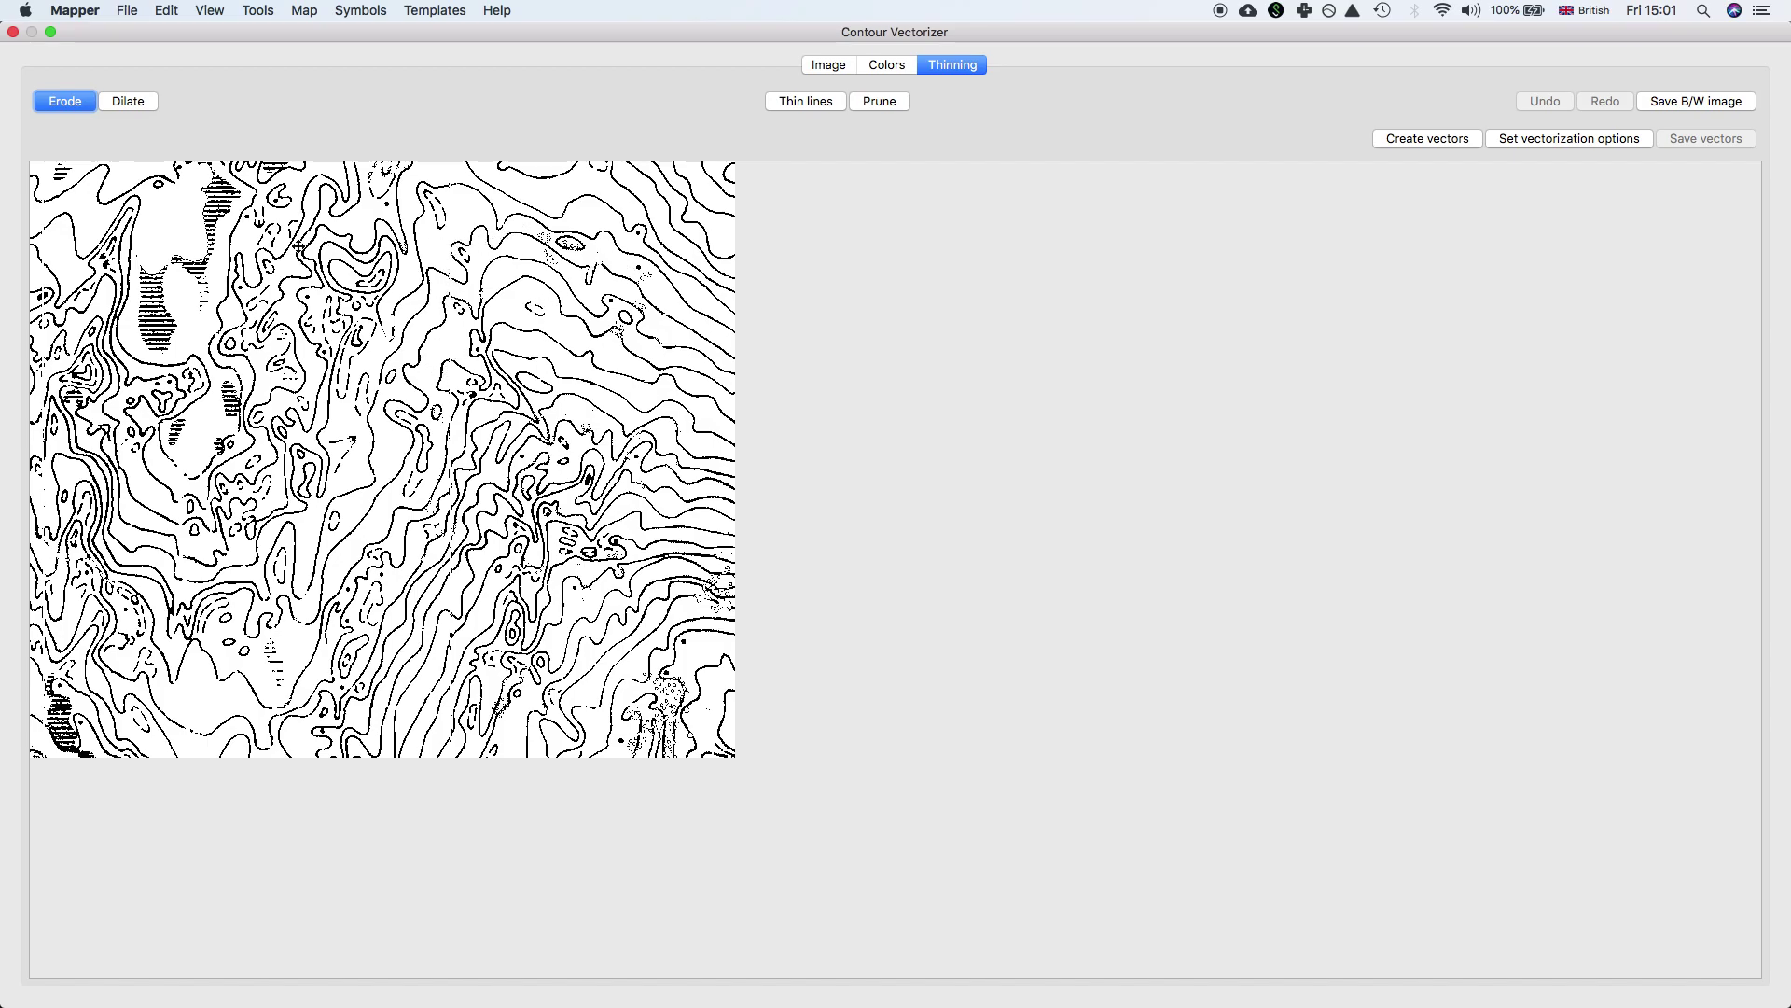
pyautogui.click(889, 62)
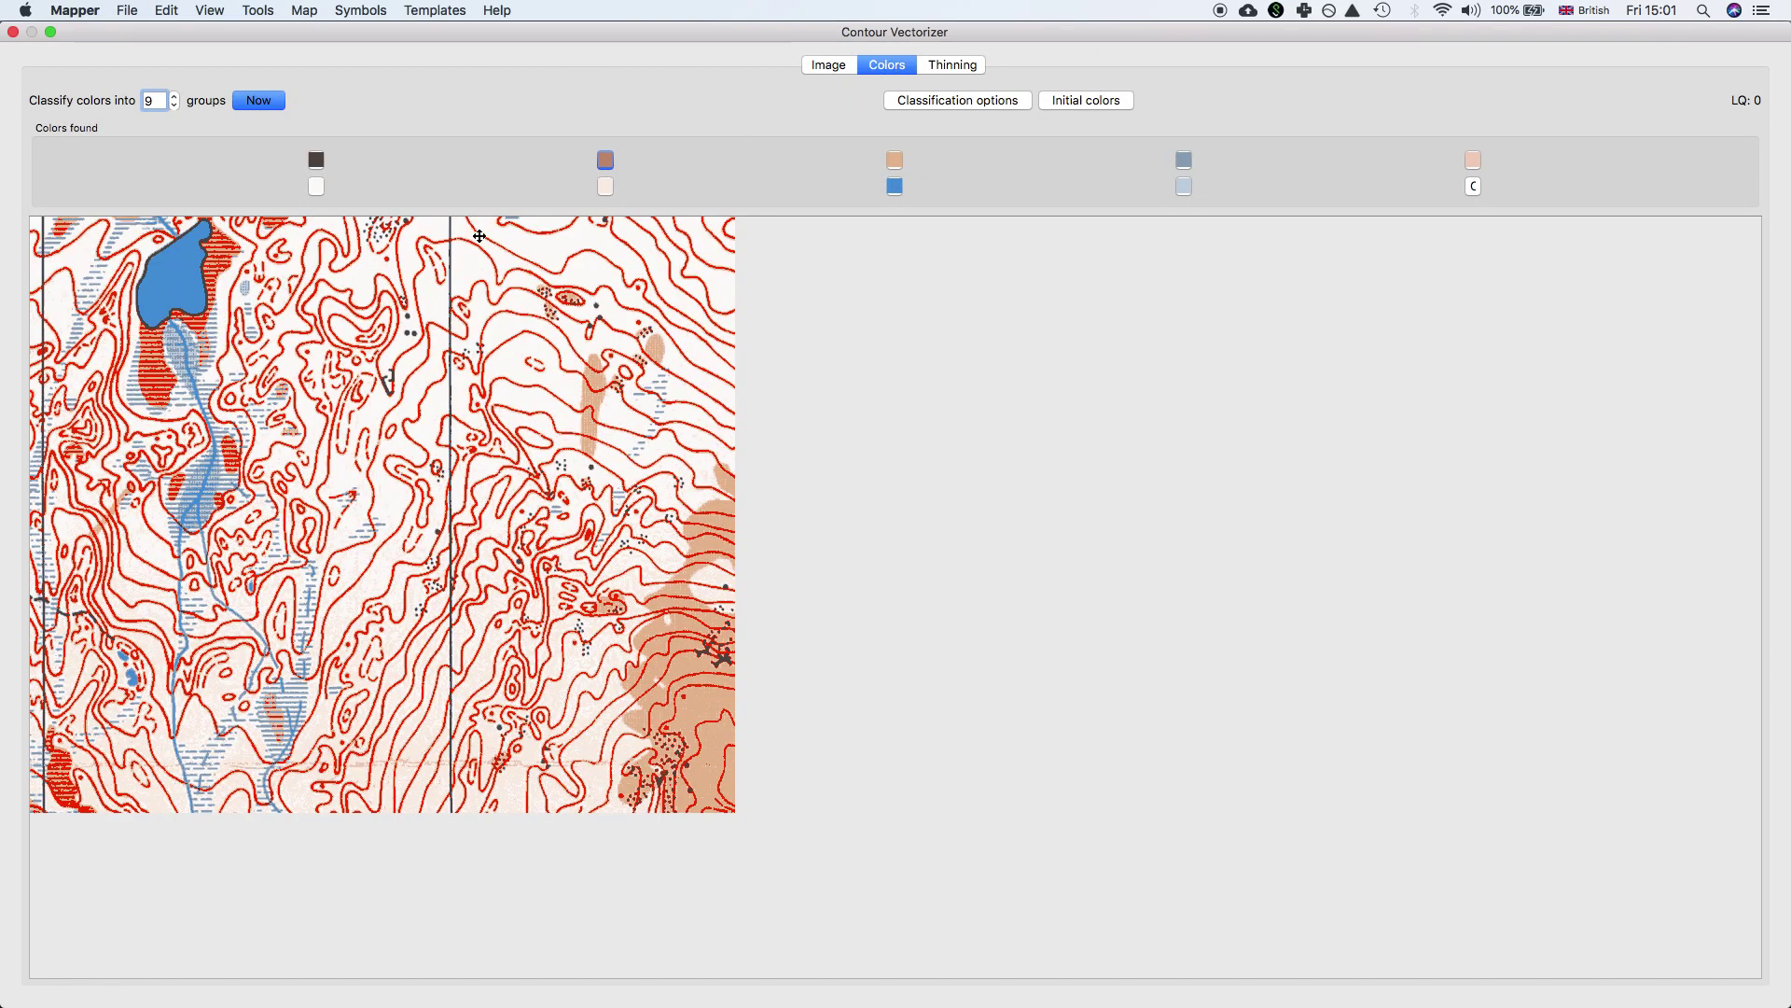
pyautogui.click(947, 66)
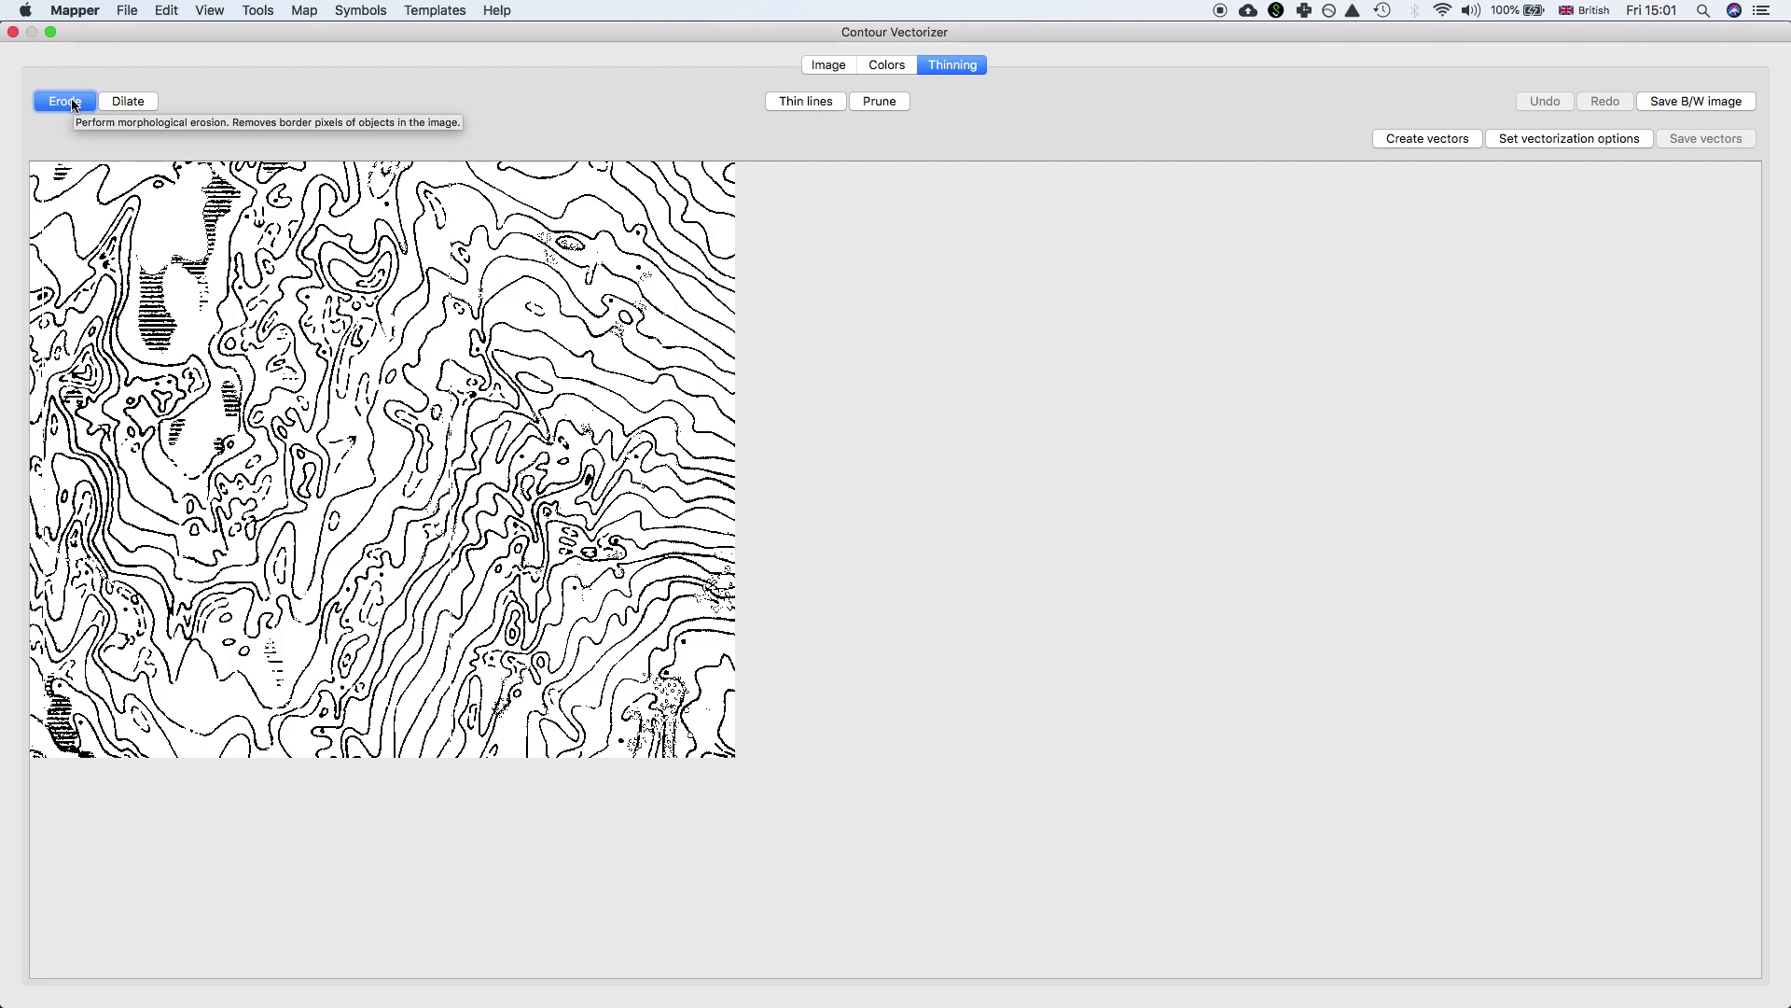
# Step: Try Dilate and Erode on the lines, then undo both
pyautogui.click(128, 99)
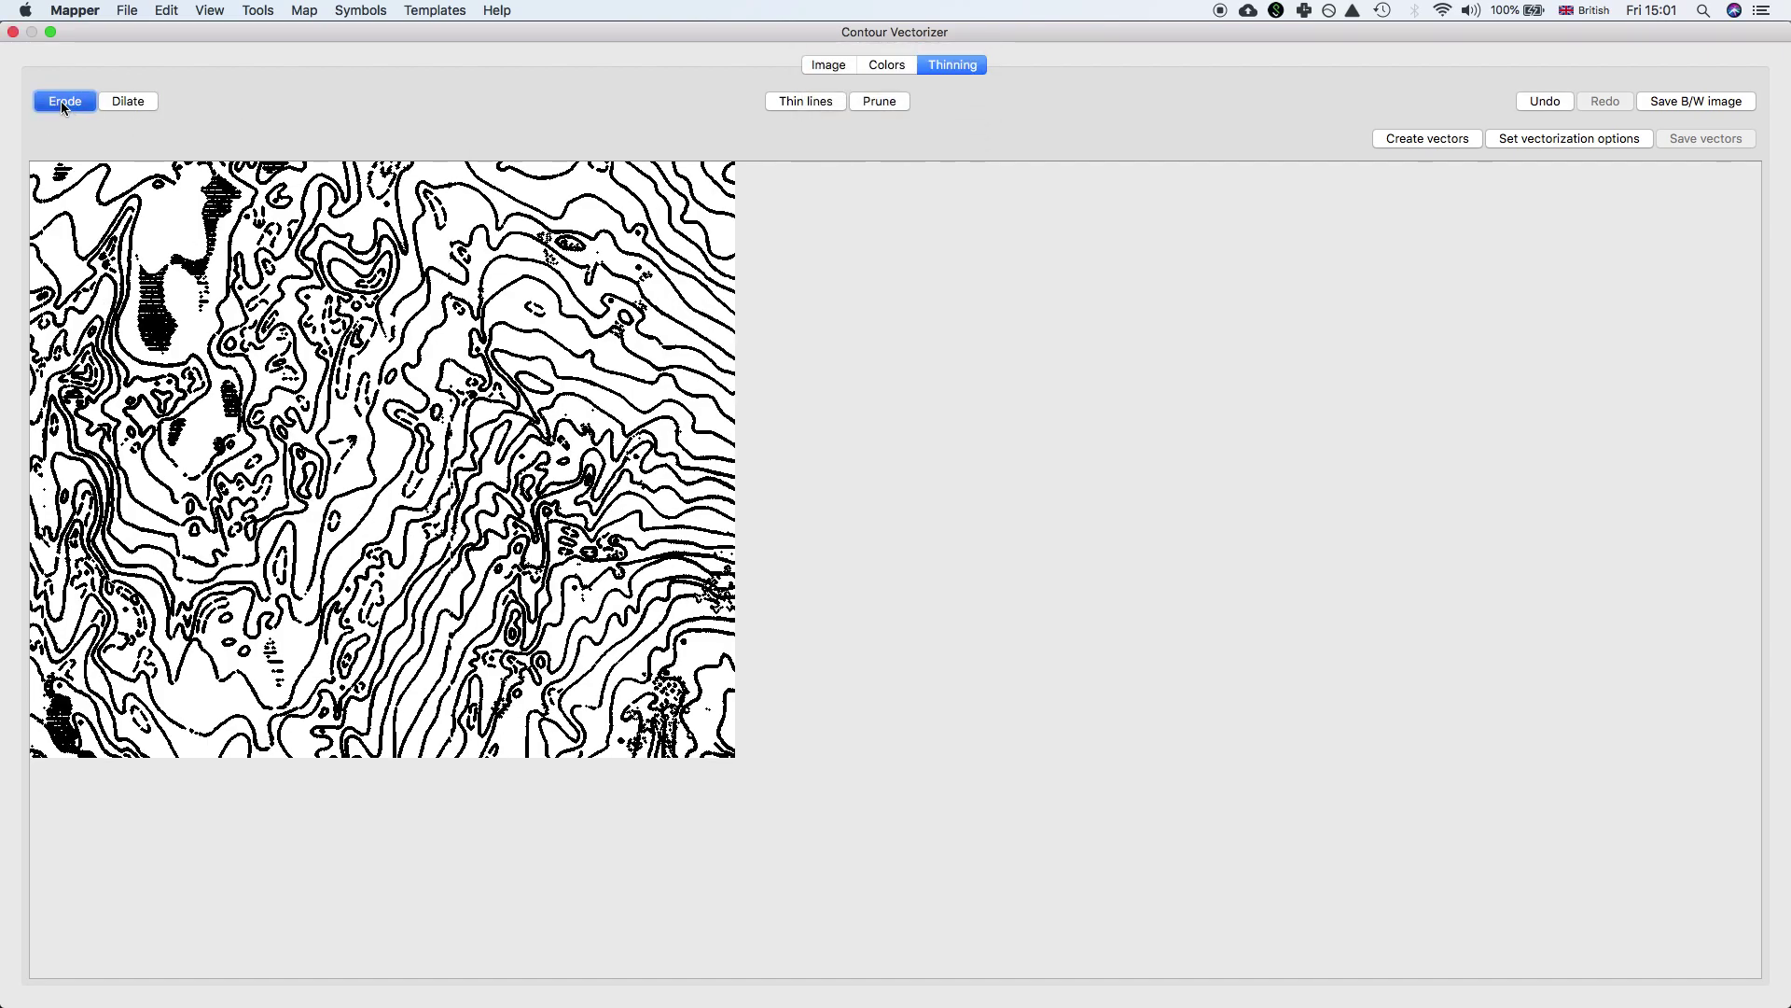
pyautogui.click(61, 102)
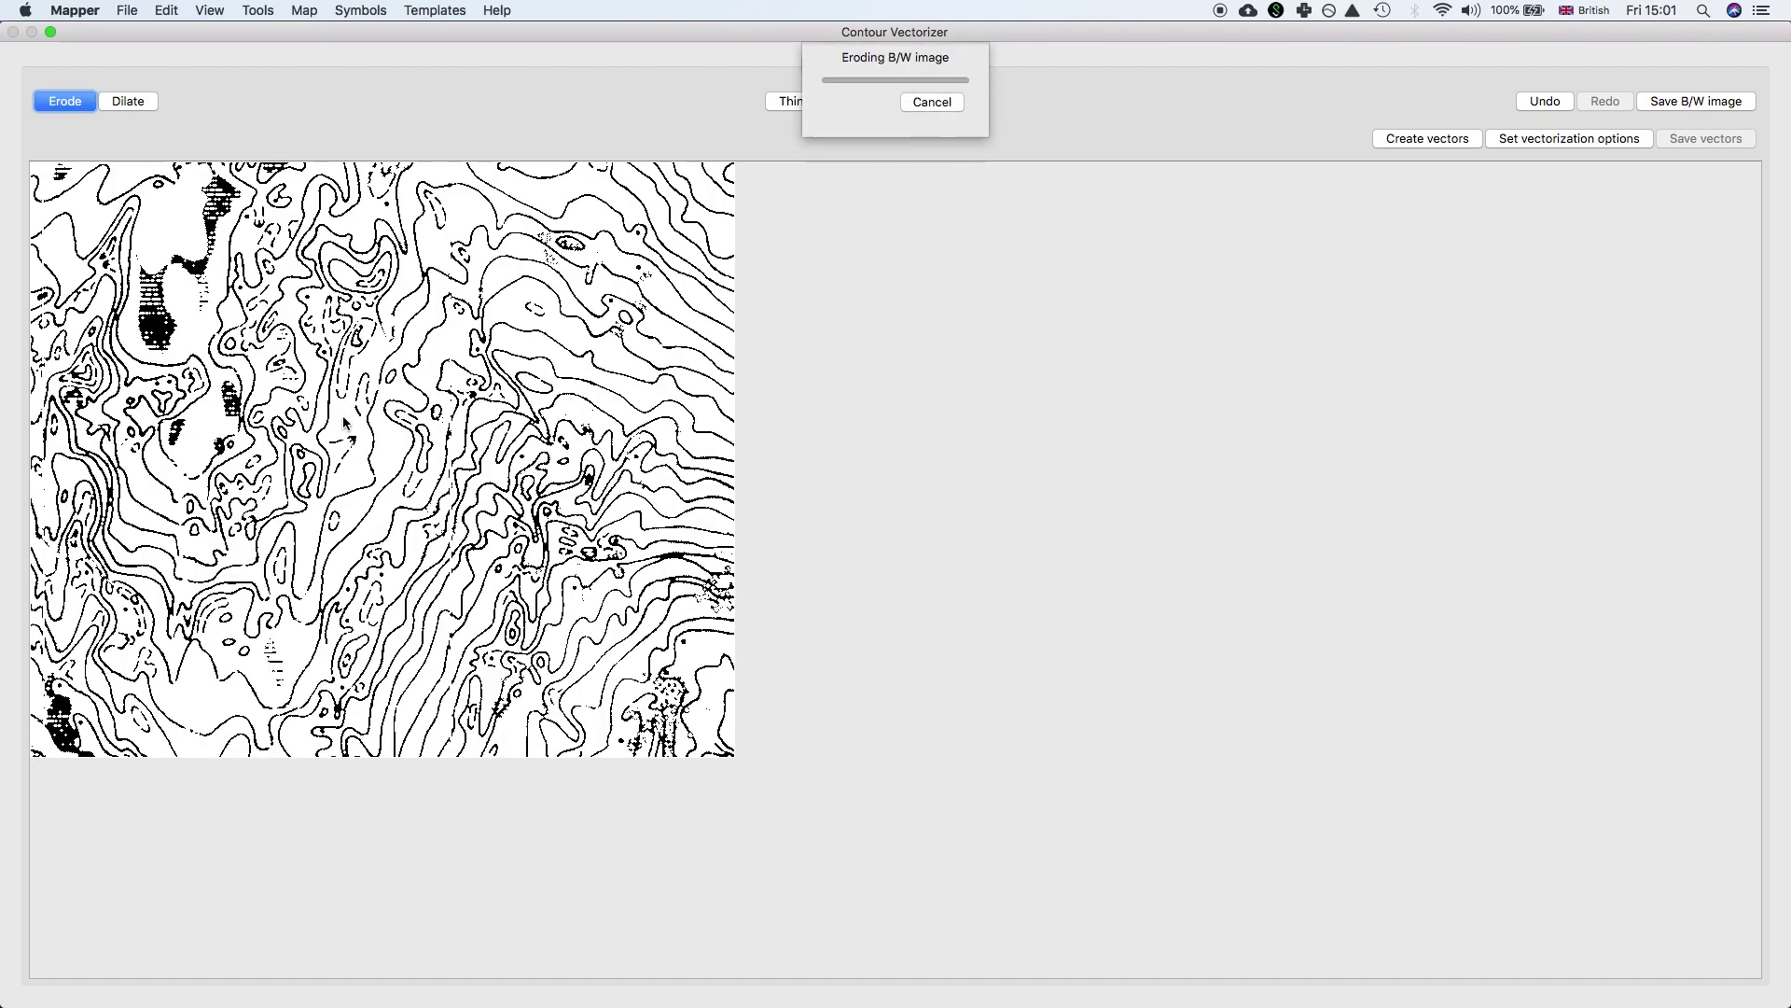
pyautogui.click(1545, 101)
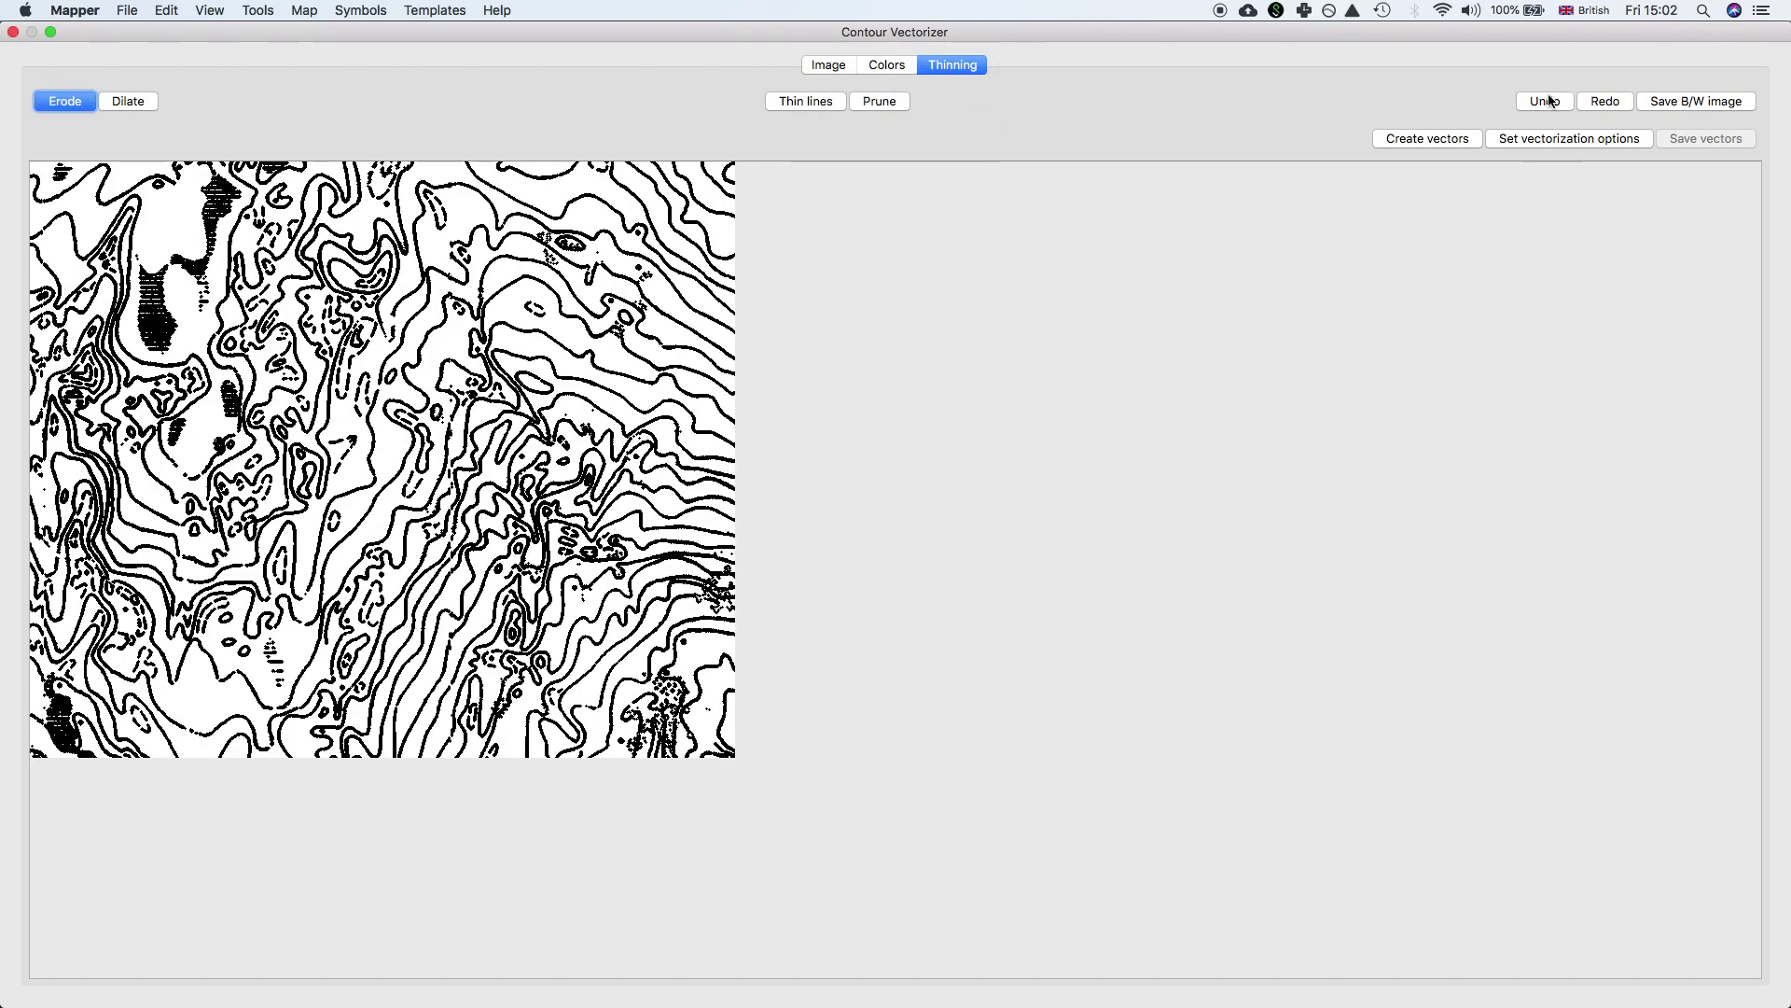
pyautogui.click(1545, 101)
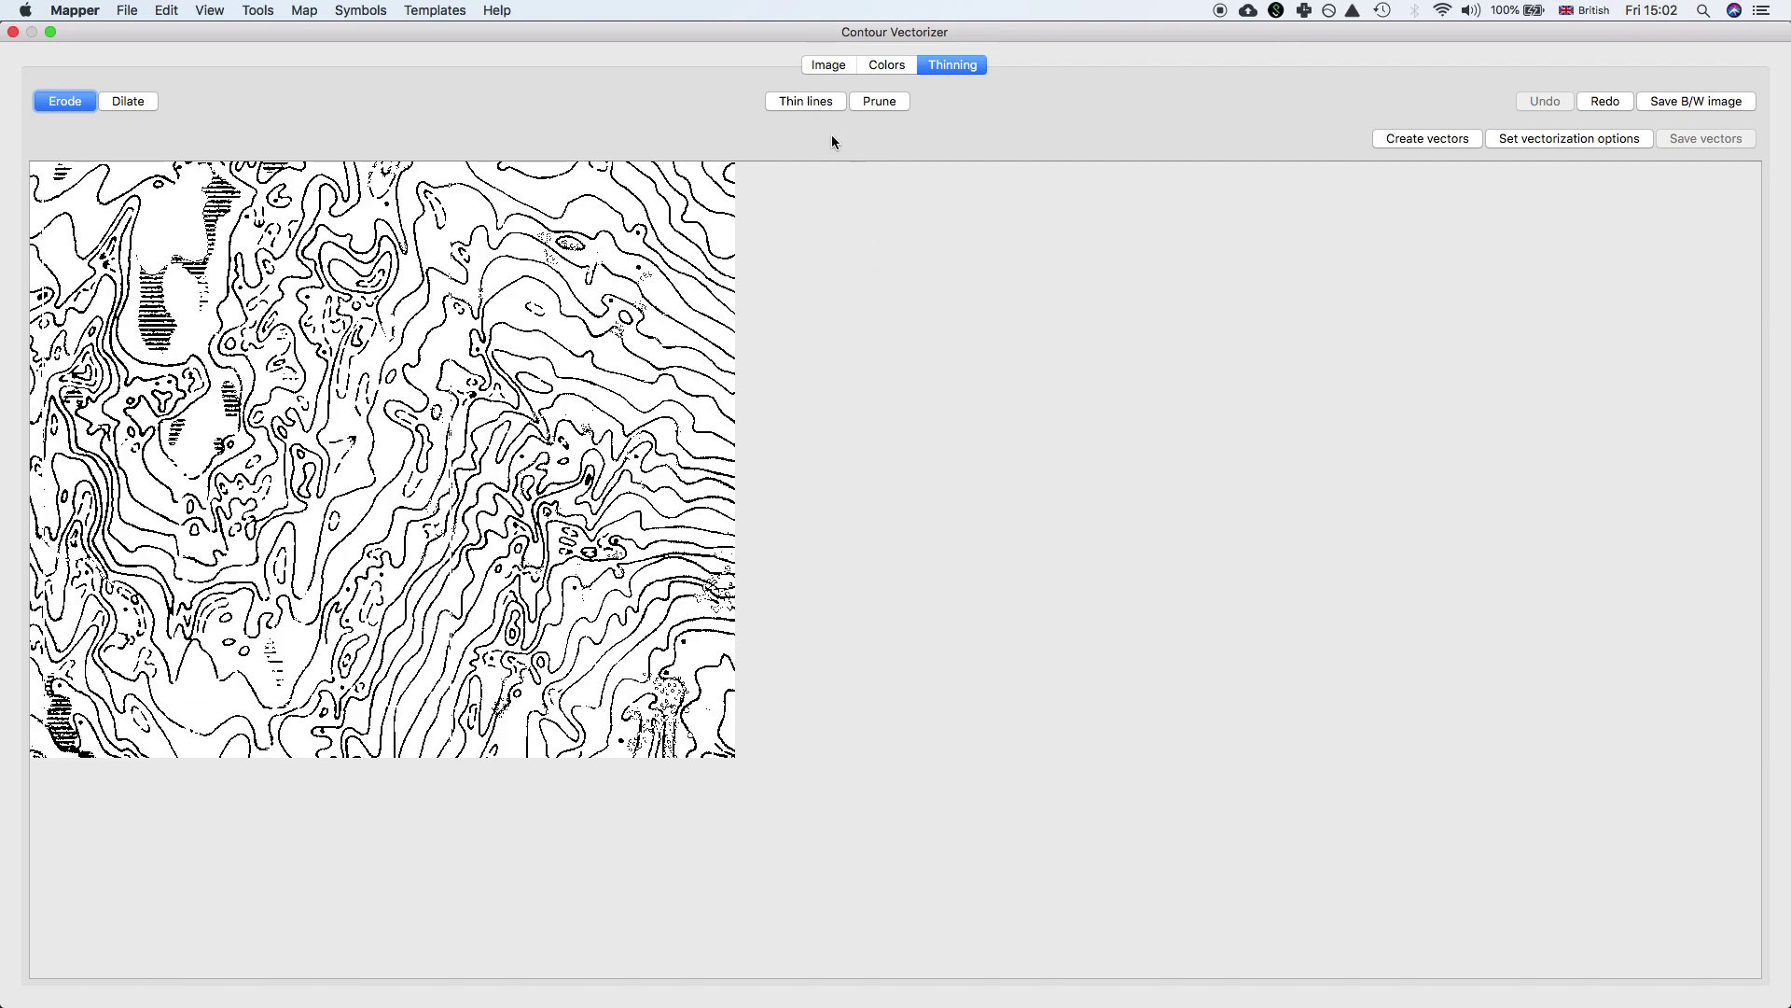
# Step: Thin the black-and-white contours to single-pixel lines and zoom to inspect them
pyautogui.click(814, 100)
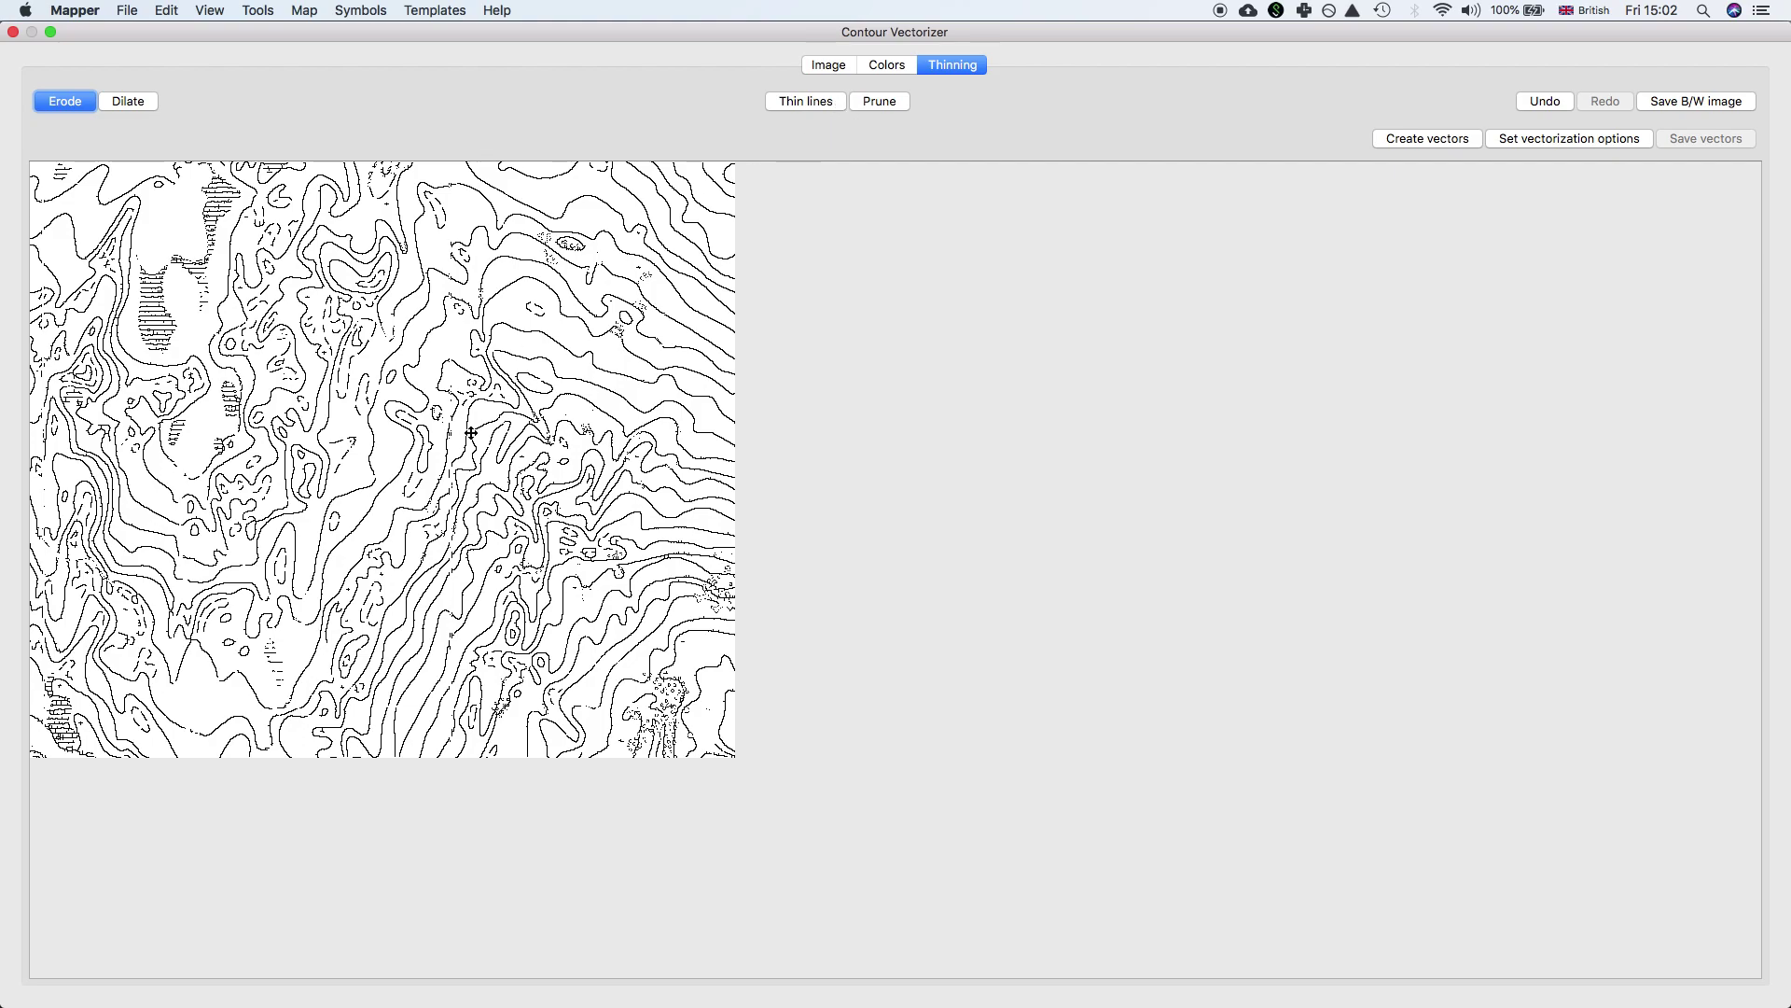
pyautogui.scroll(2, 392, 522)
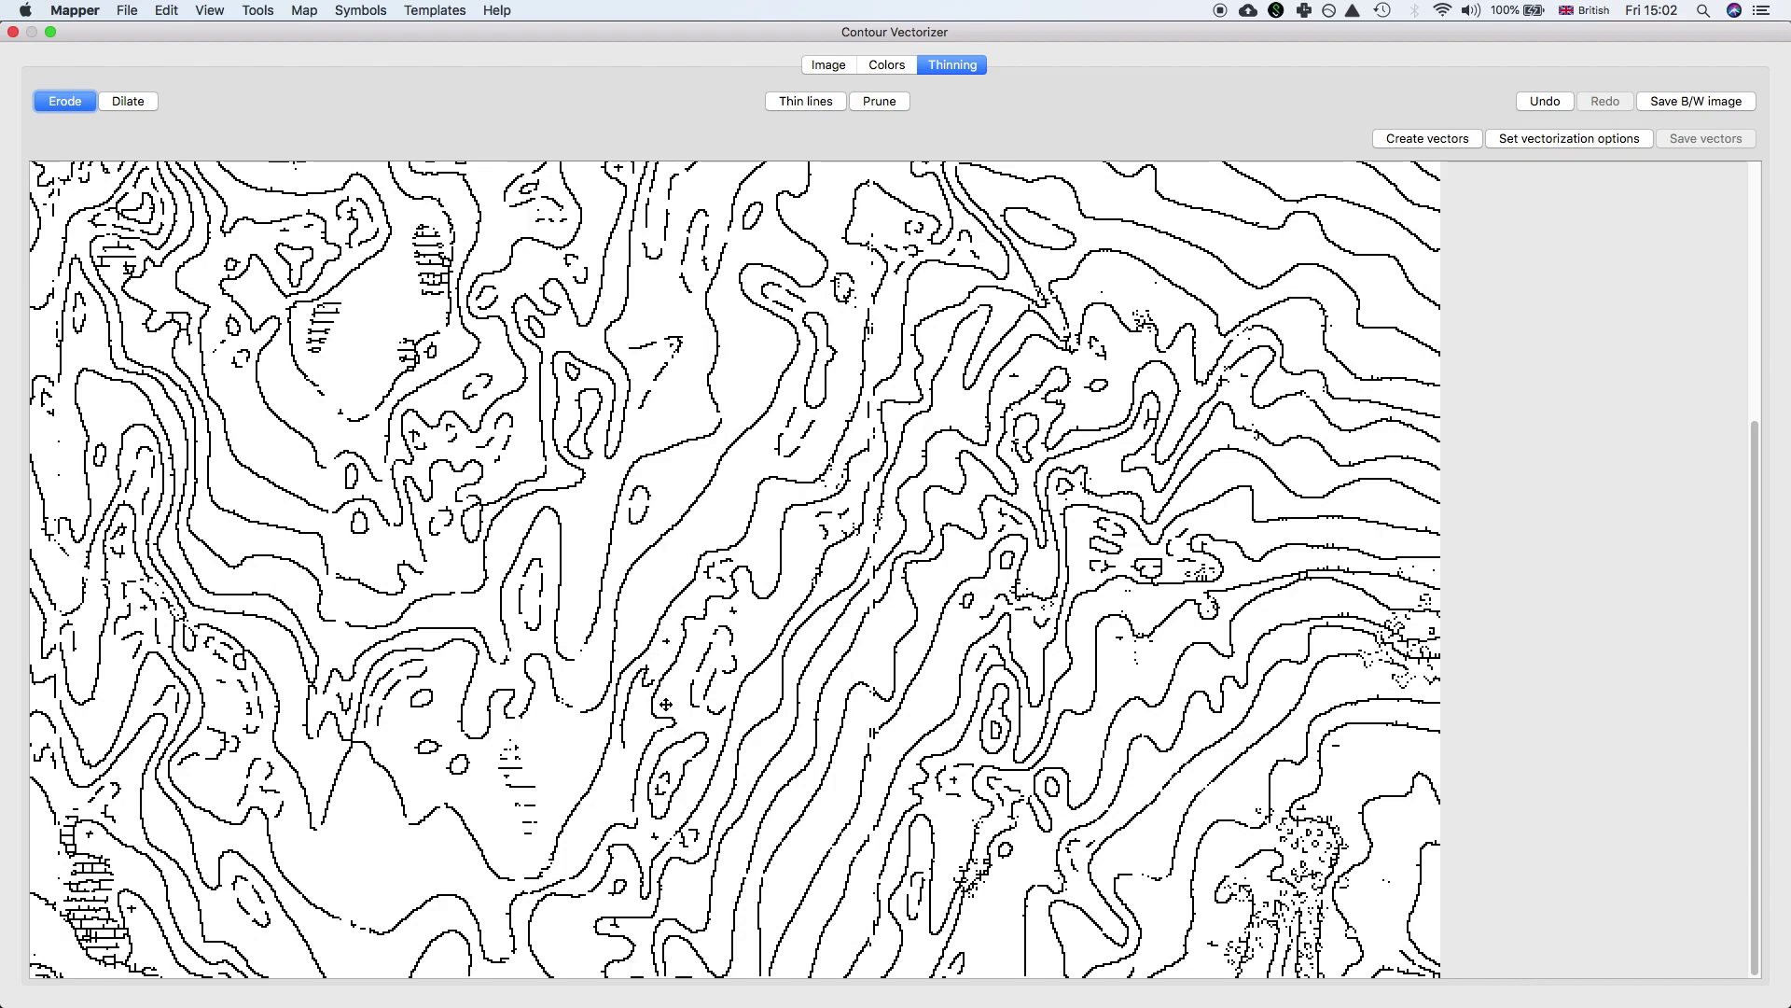
pyautogui.scroll(-2, 617, 695)
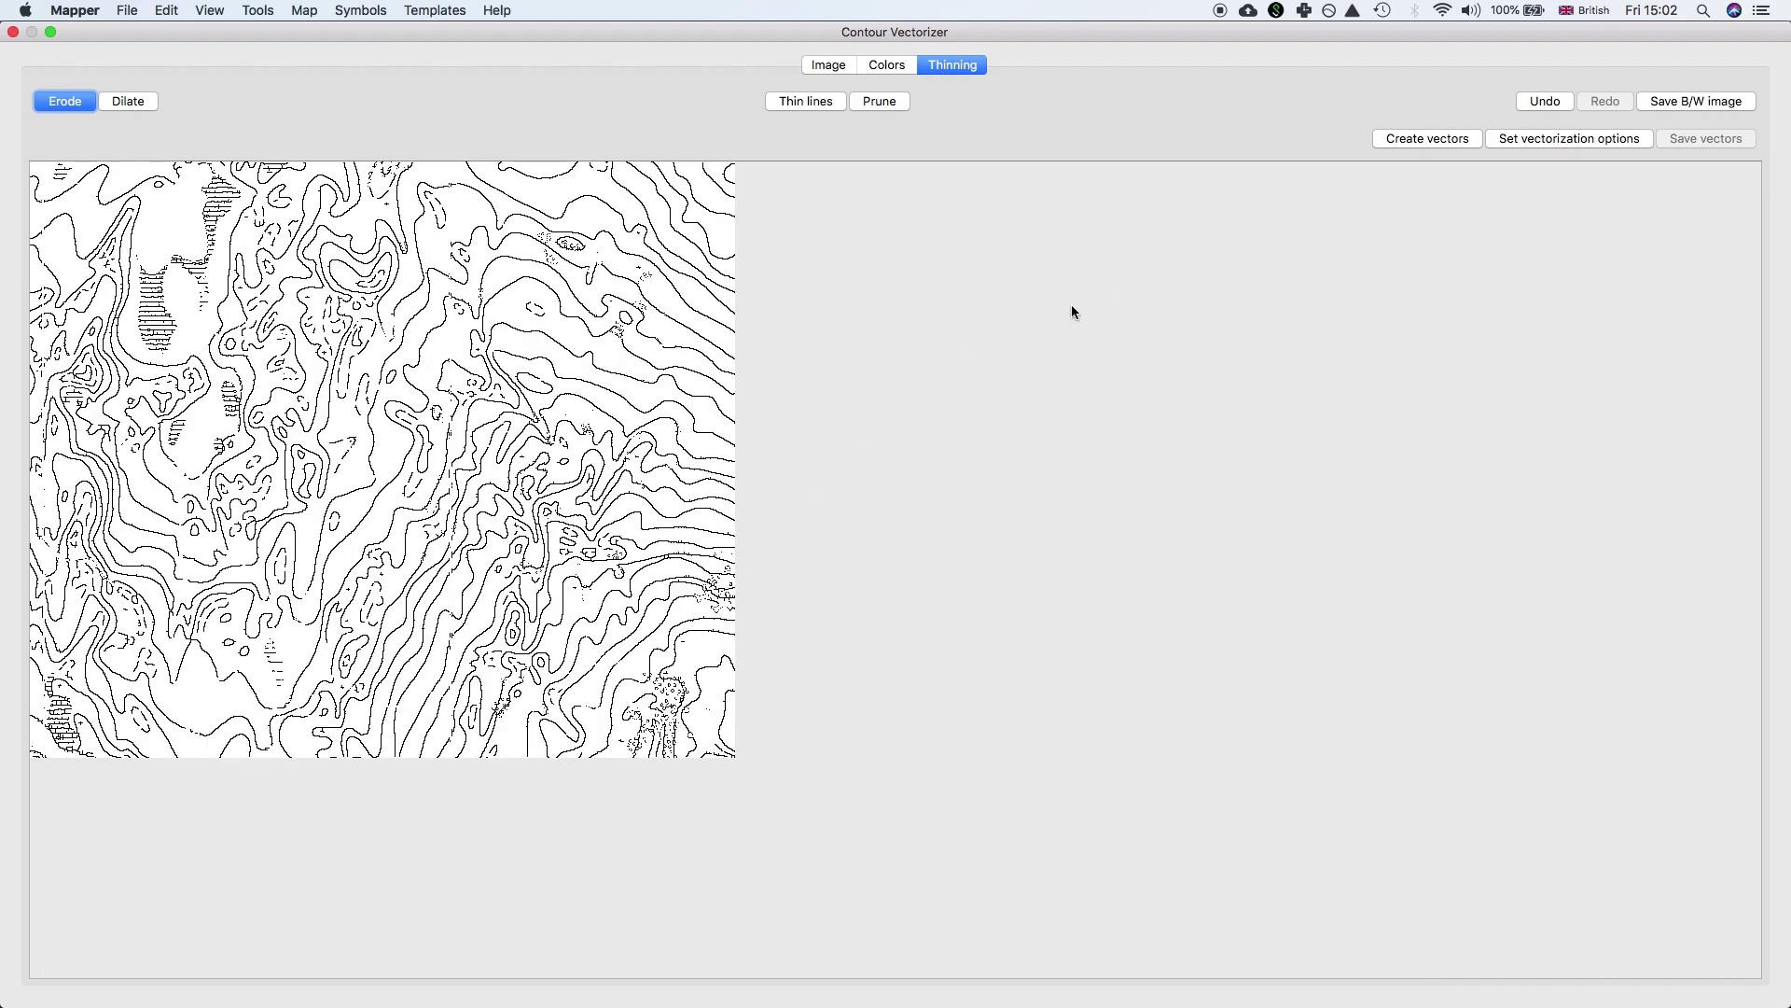
pyautogui.scroll(2, 704, 325)
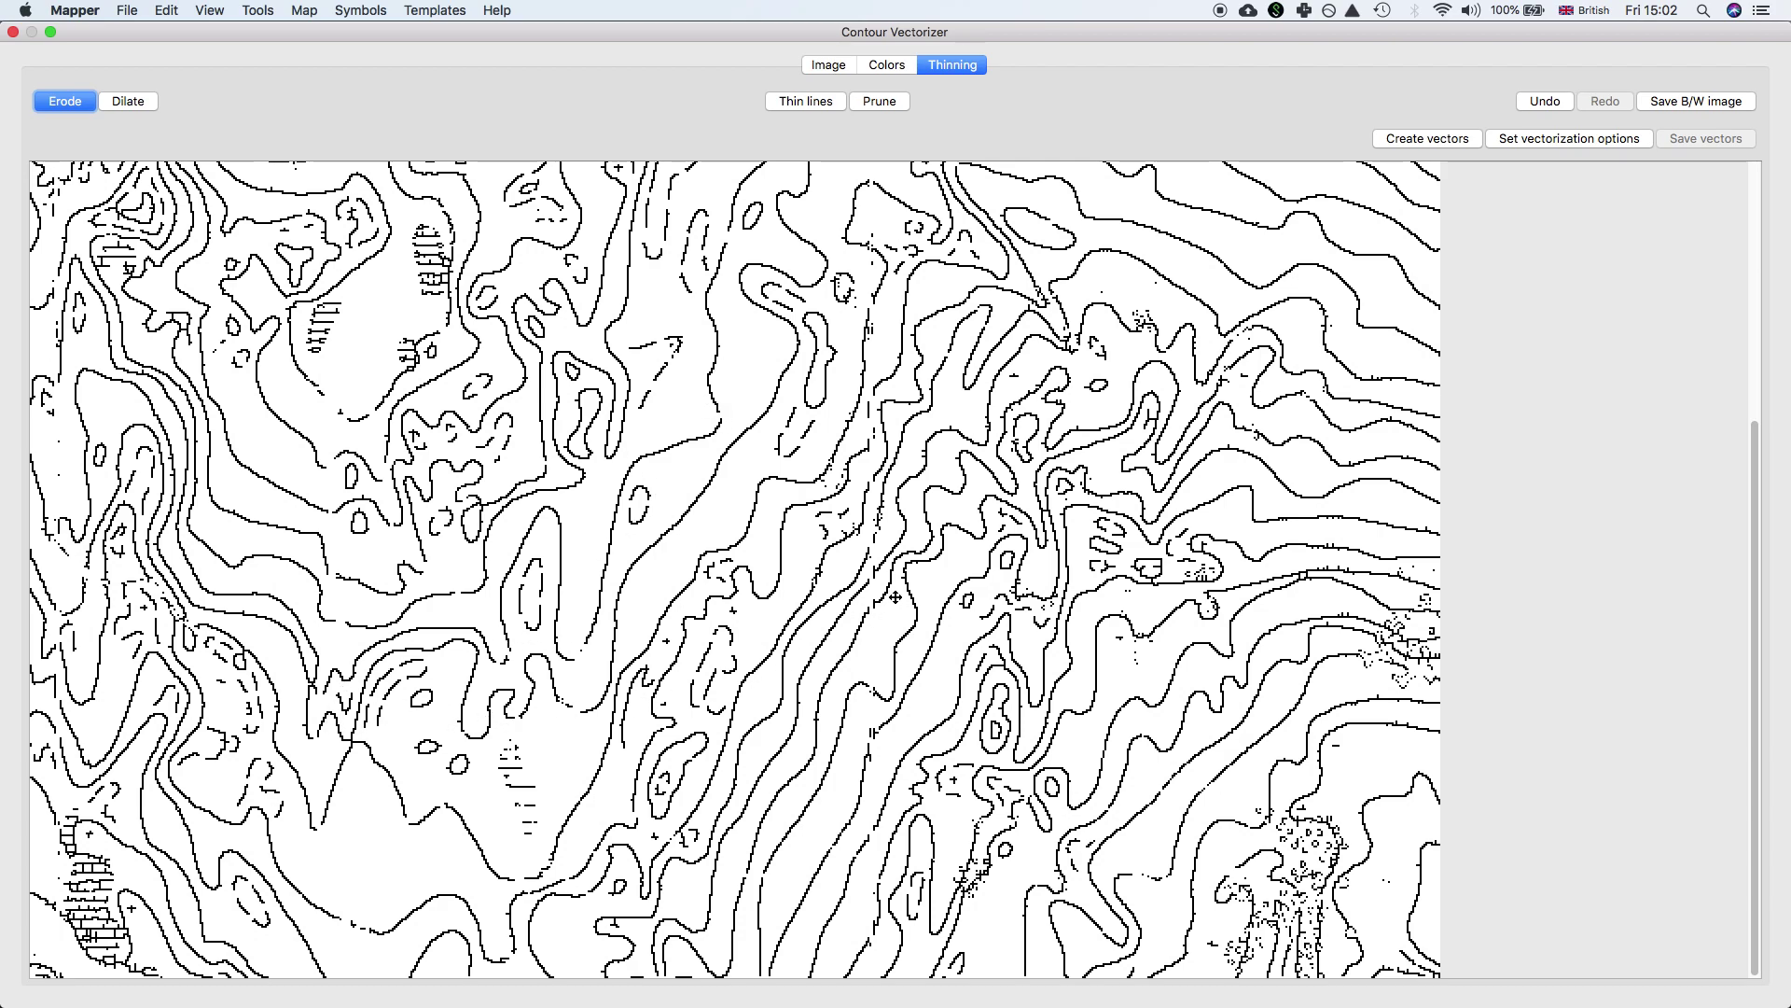
pyautogui.scroll(-2, 895, 597)
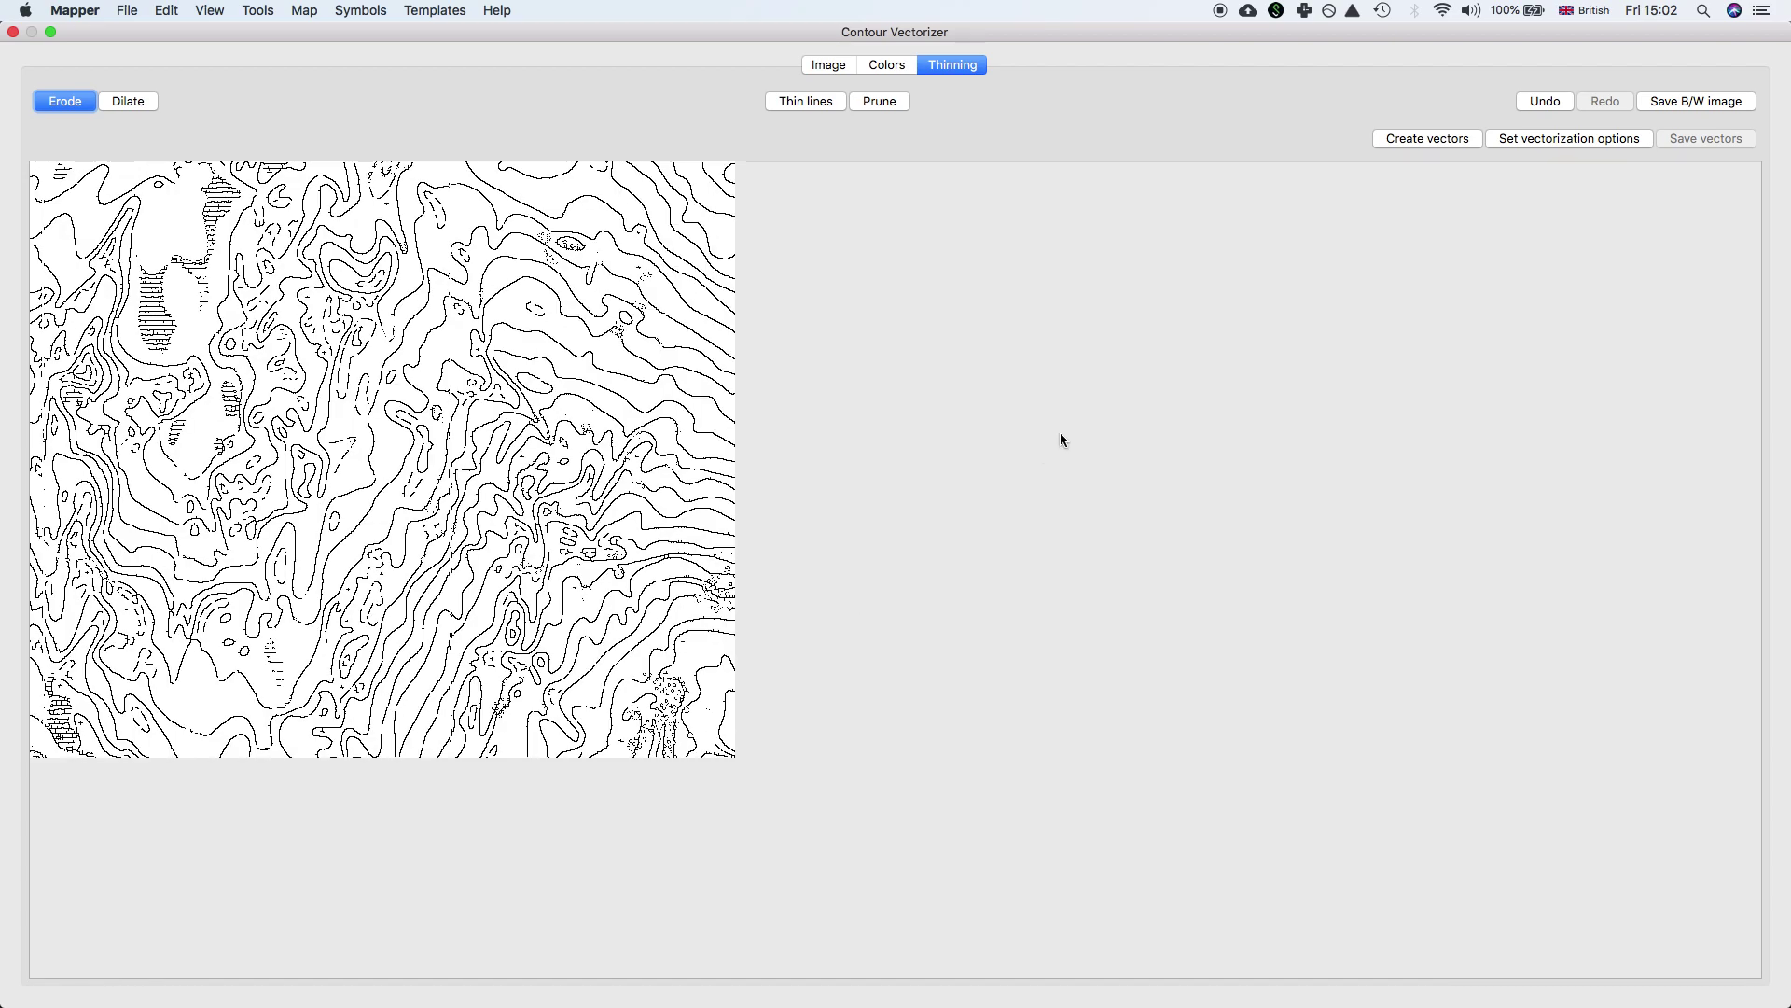
# Step: Create vectors from the thinned contours and zoom in to check the traced lines
pyautogui.click(1403, 140)
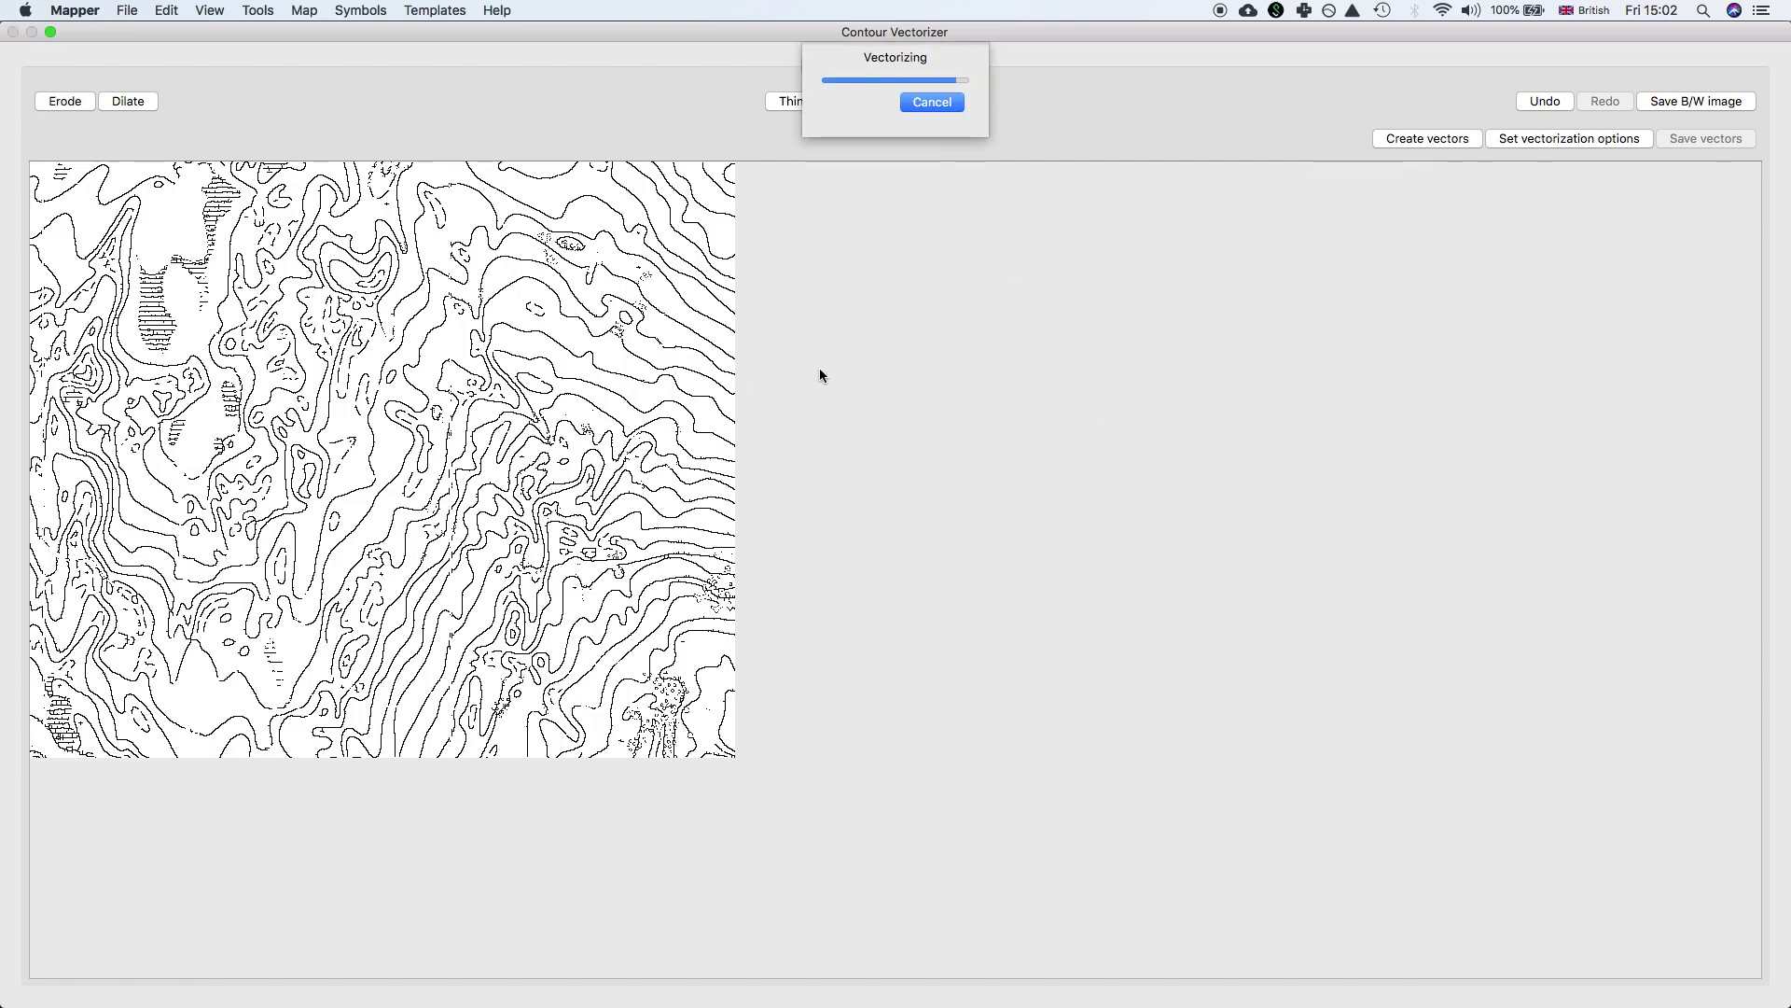
pyautogui.scroll(2, 555, 345)
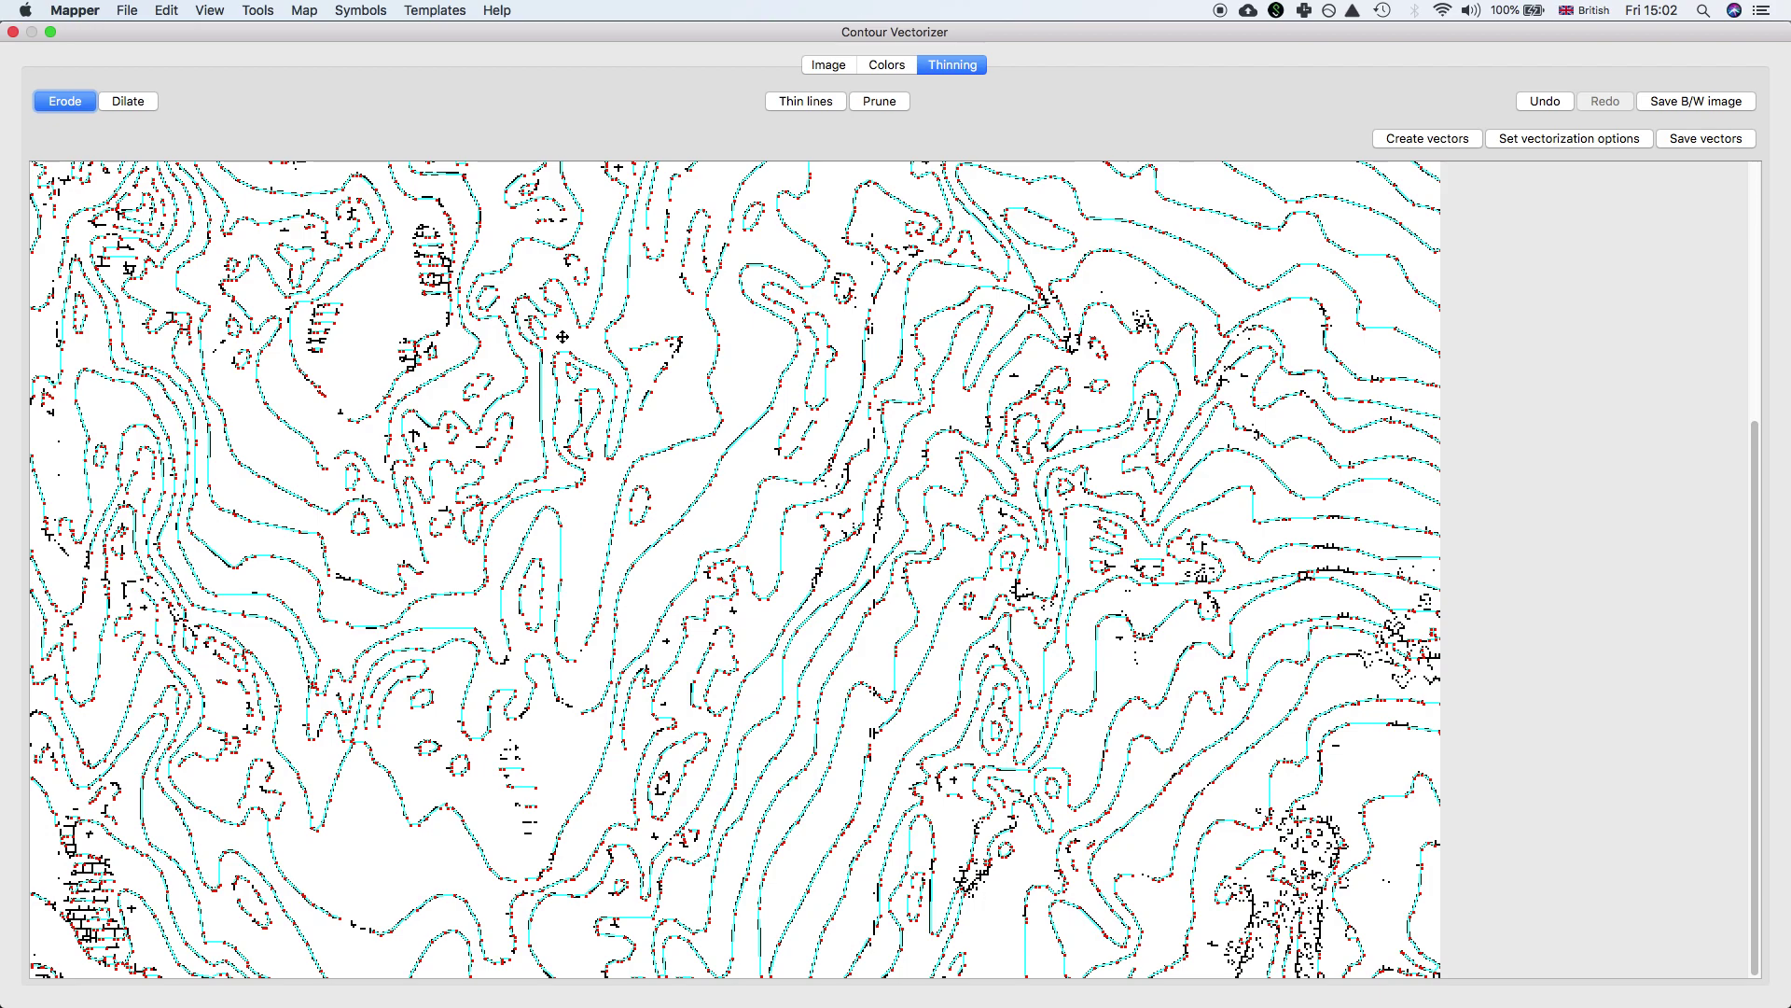
pyautogui.scroll(2, 732, 421)
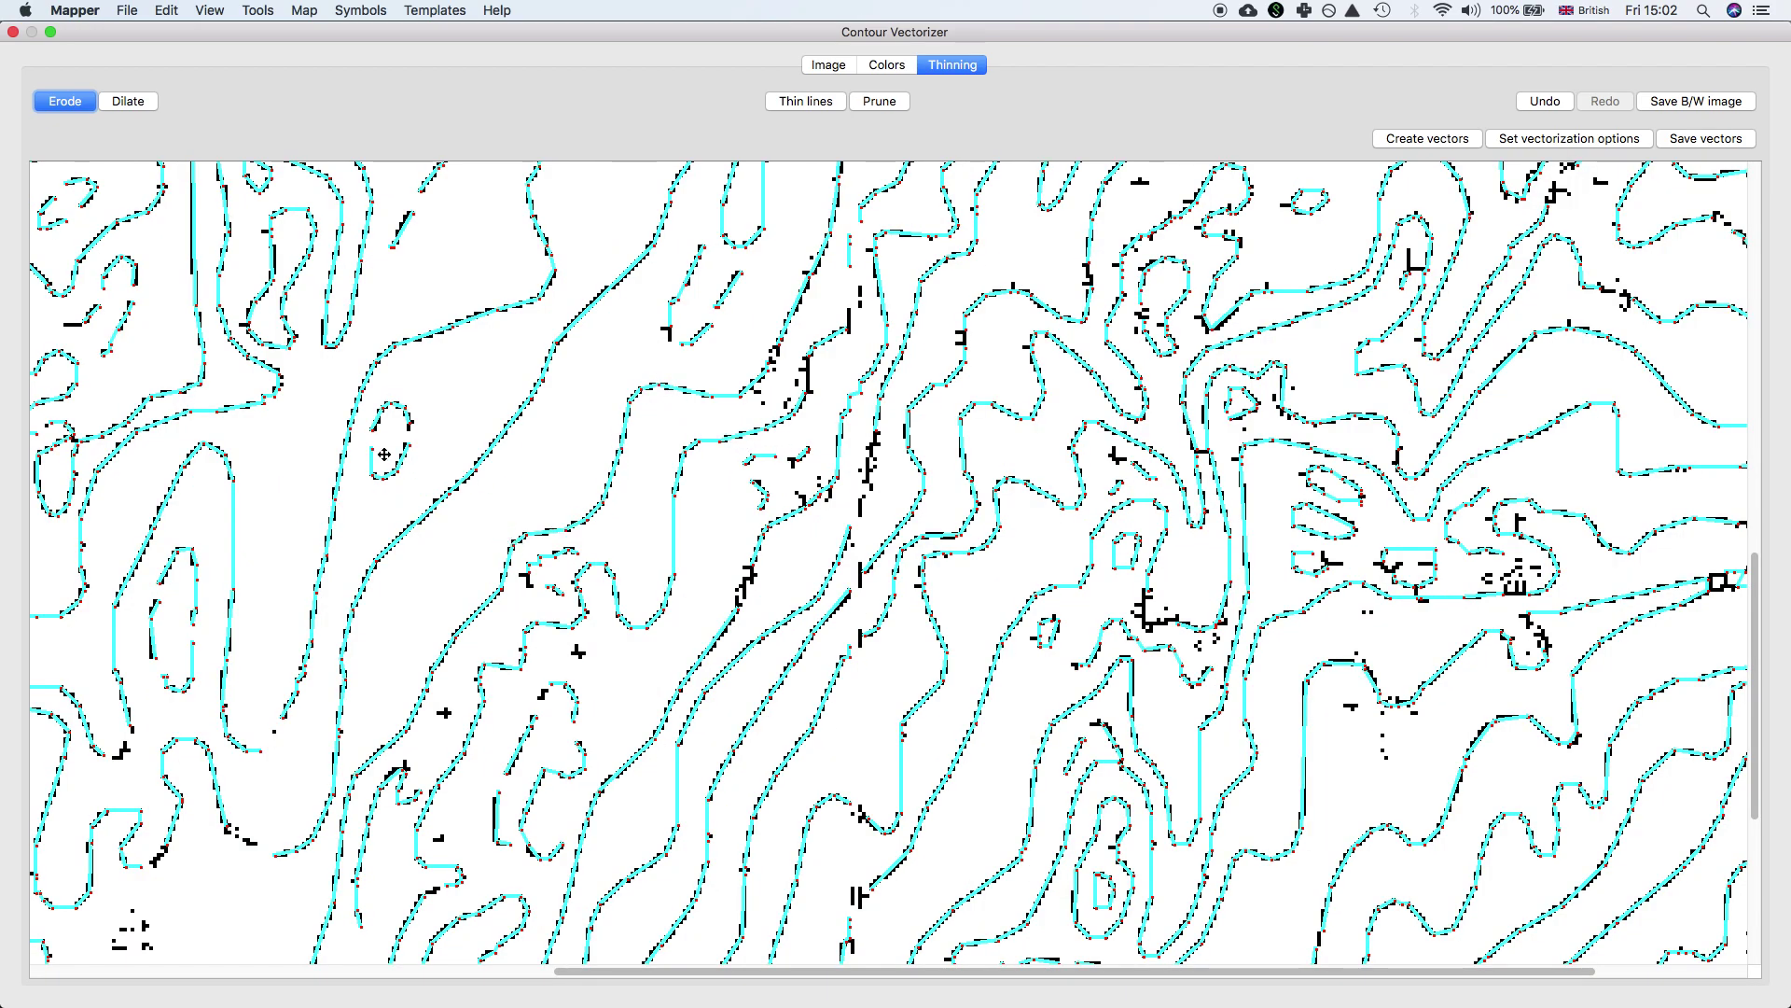
pyautogui.scroll(-2, 1076, 566)
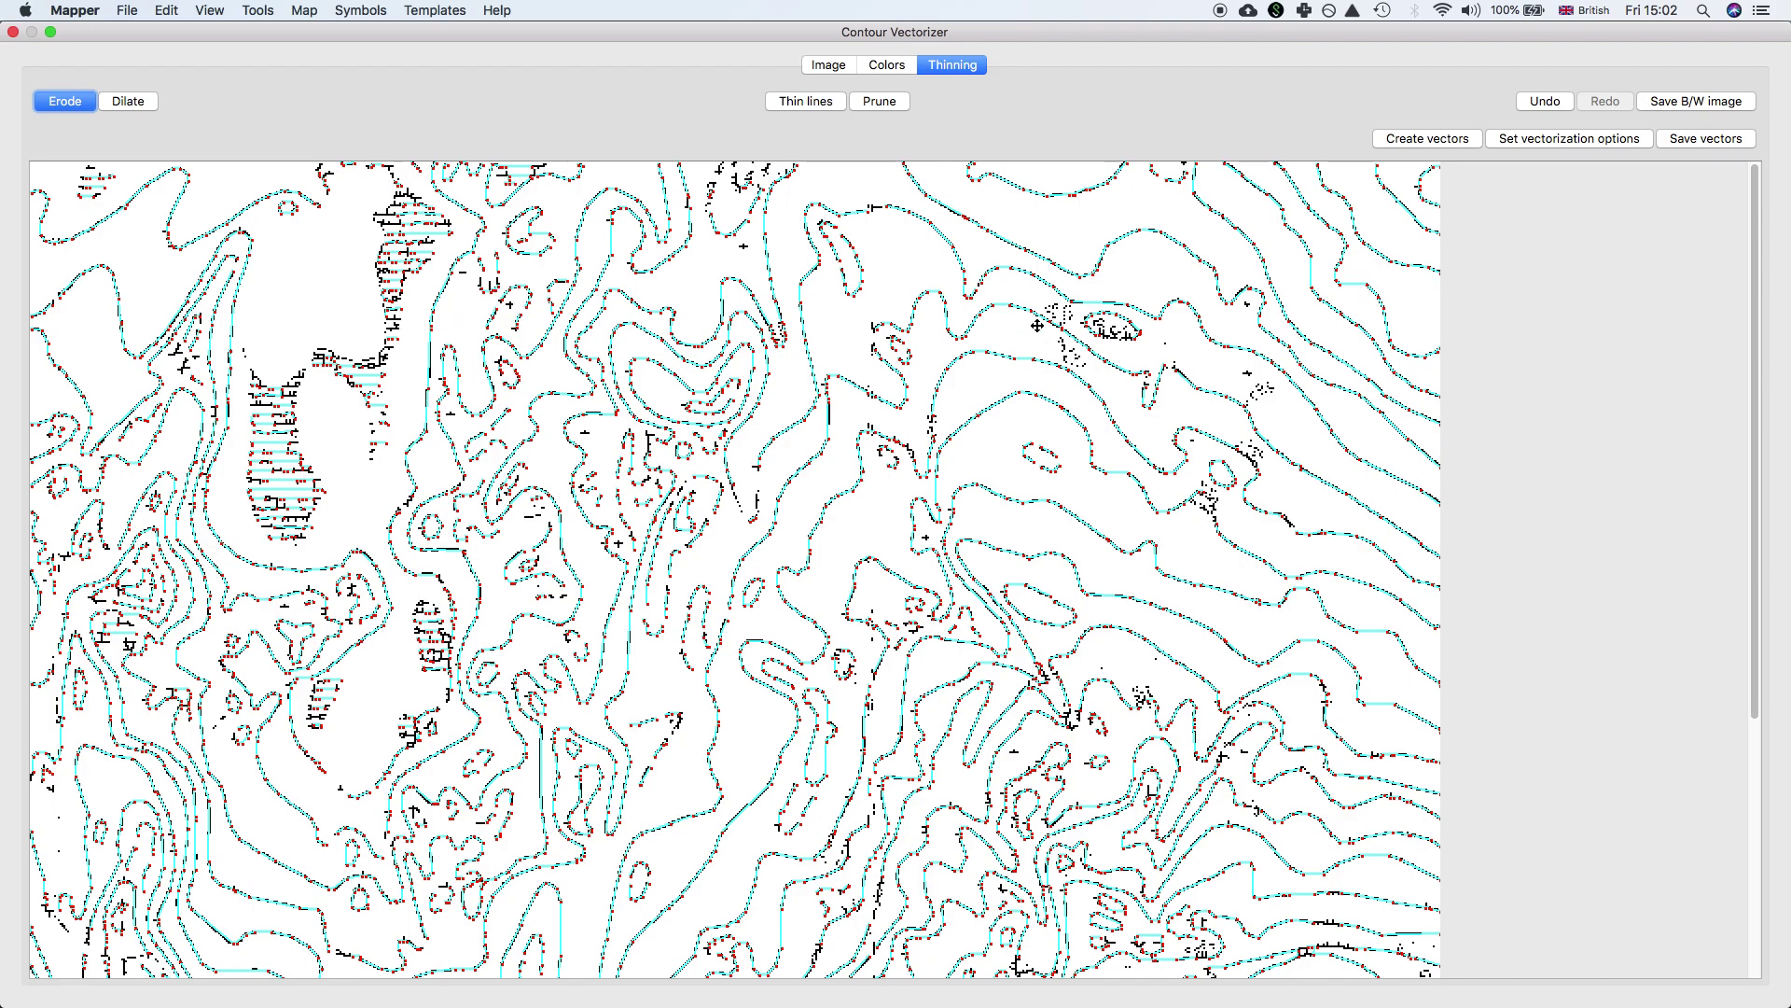
pyautogui.scroll(2, 1259, 457)
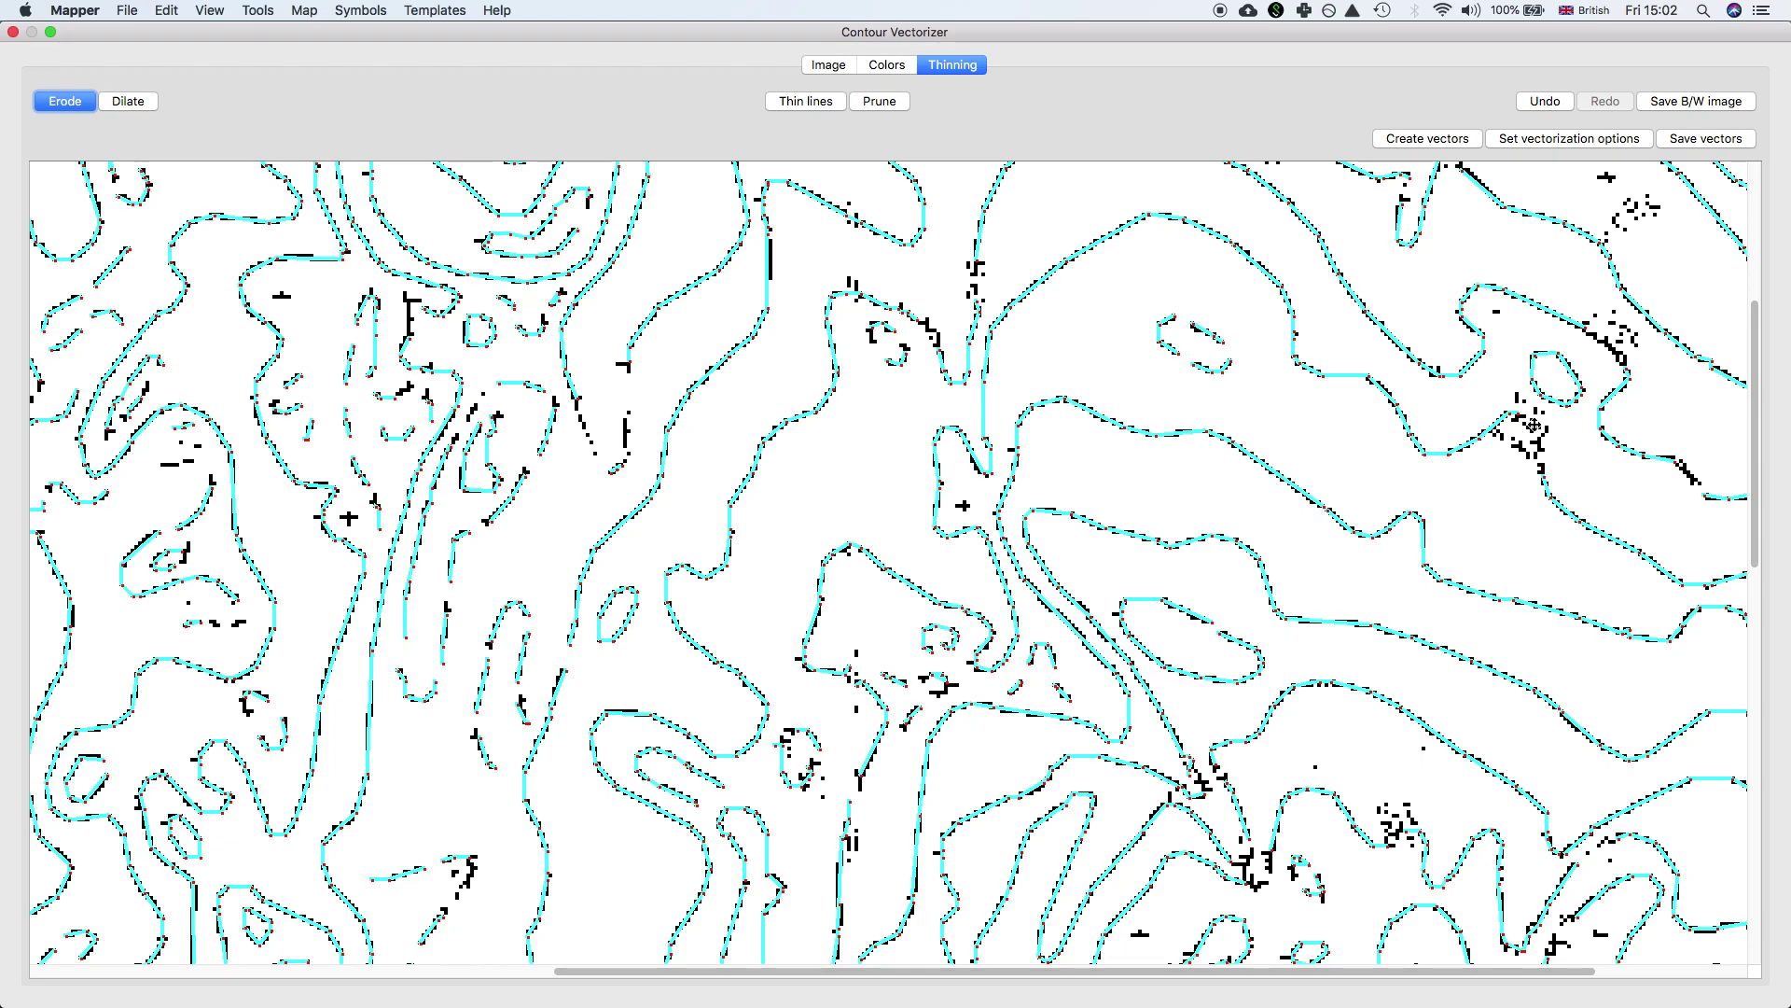
pyautogui.moveTo(1506, 667); pyautogui.dragTo(1445, 482)
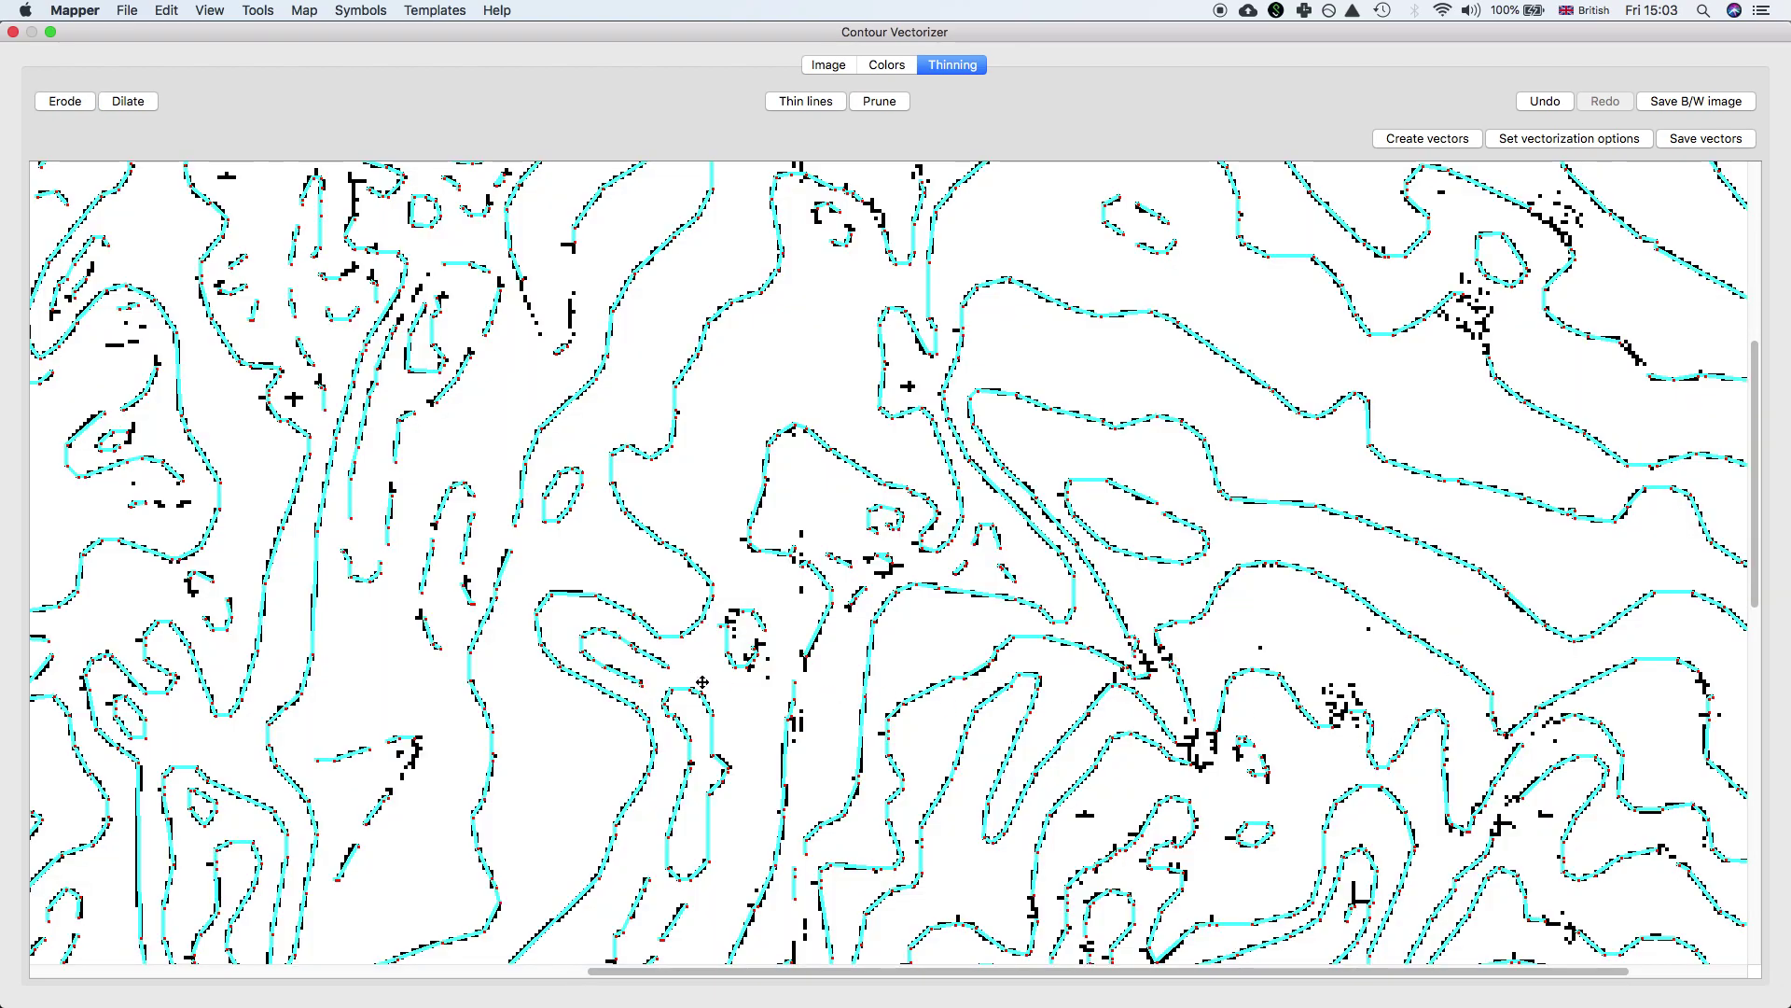
pyautogui.scroll(-2, 910, 655)
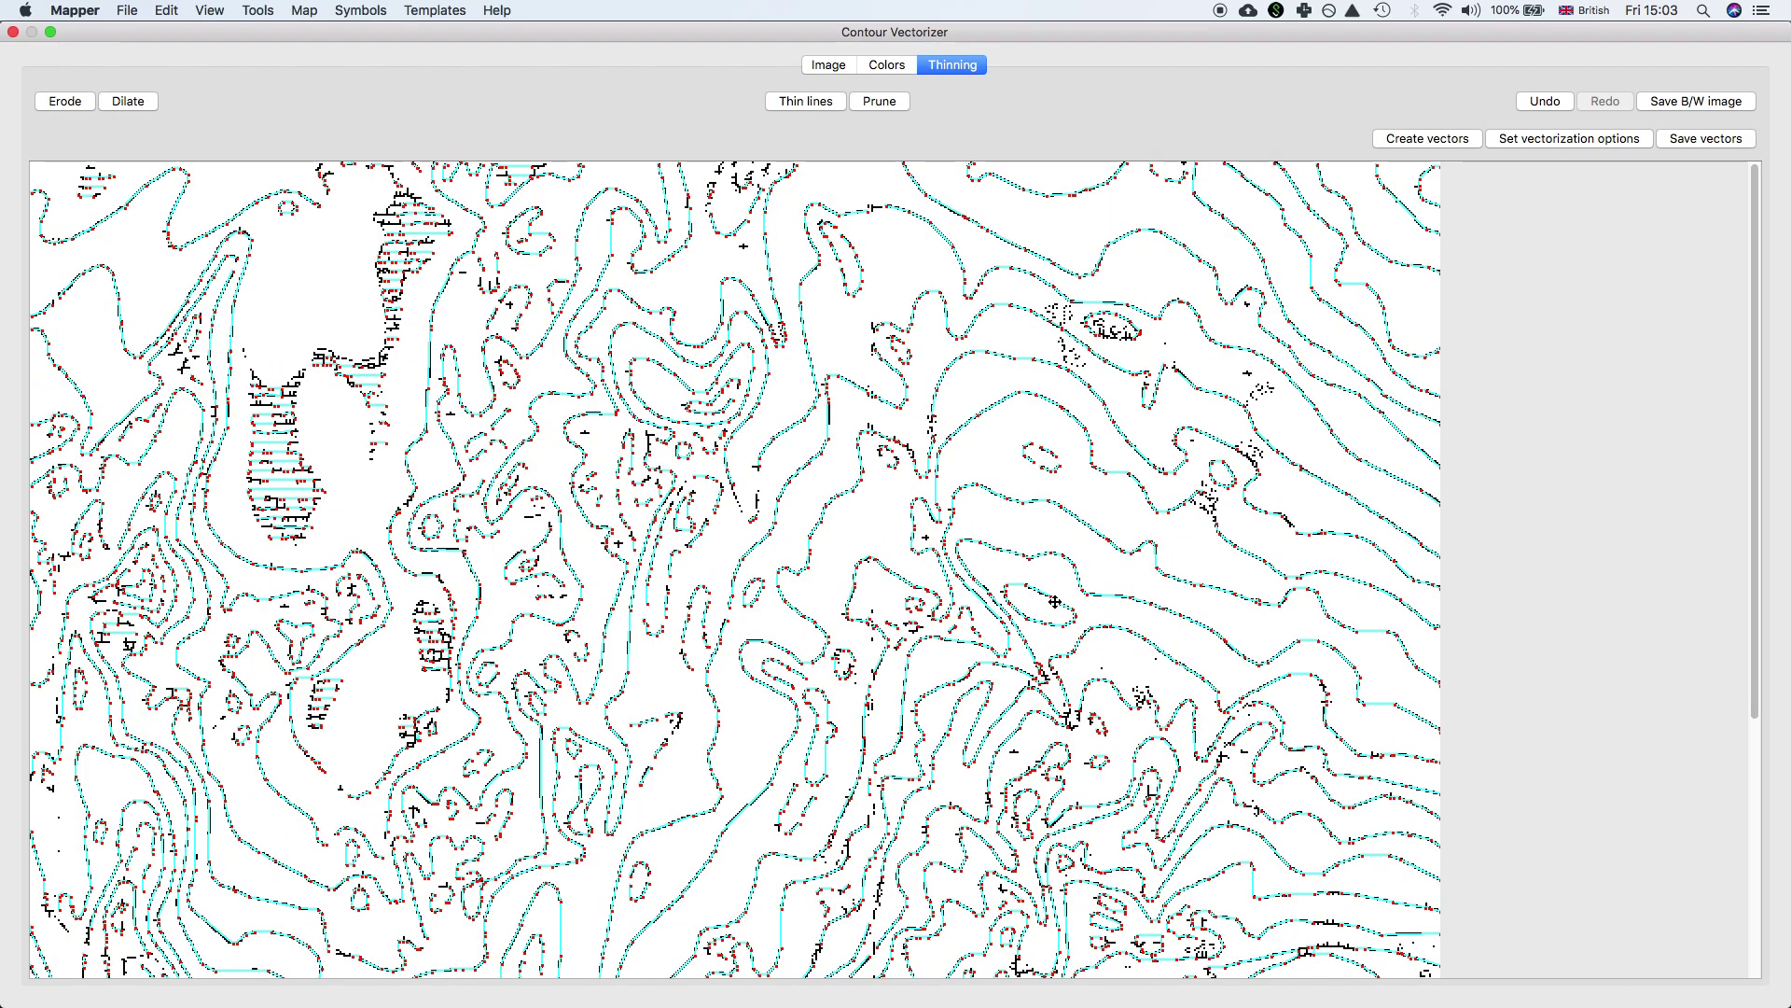
pyautogui.scroll(-2, 701, 602)
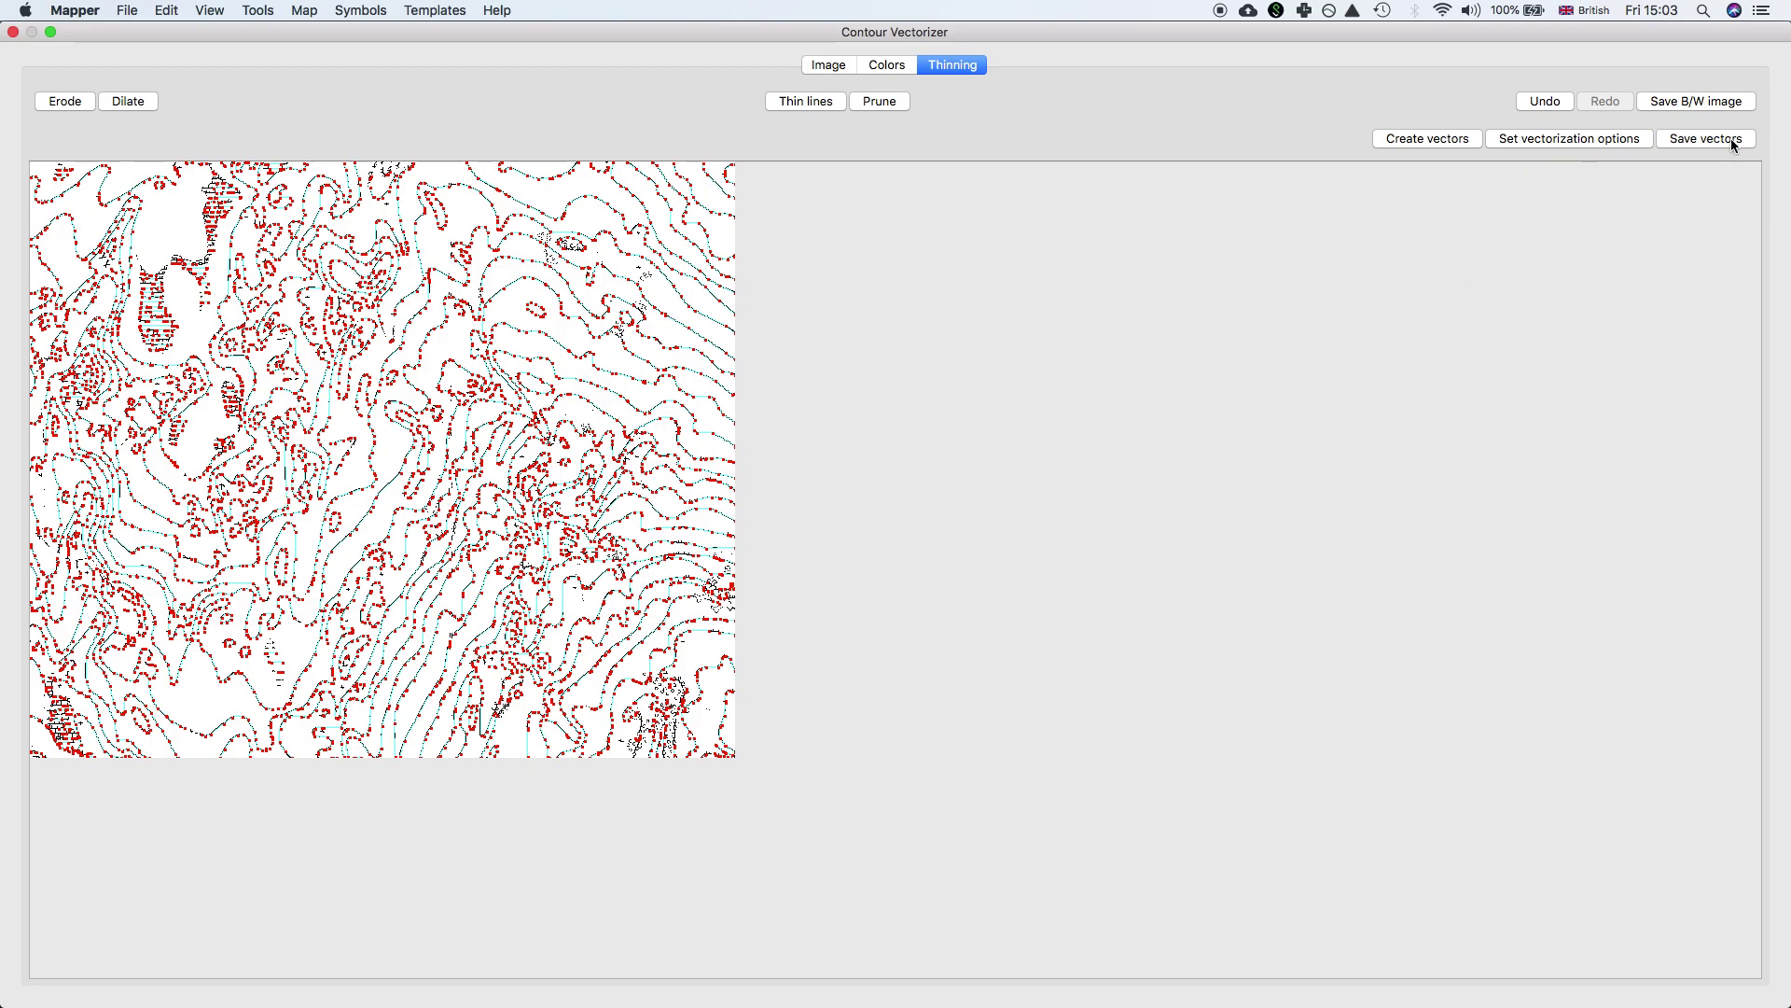
# Step: Close the Contour Vectorizer and hide the jpg scan template
pyautogui.click(14, 33)
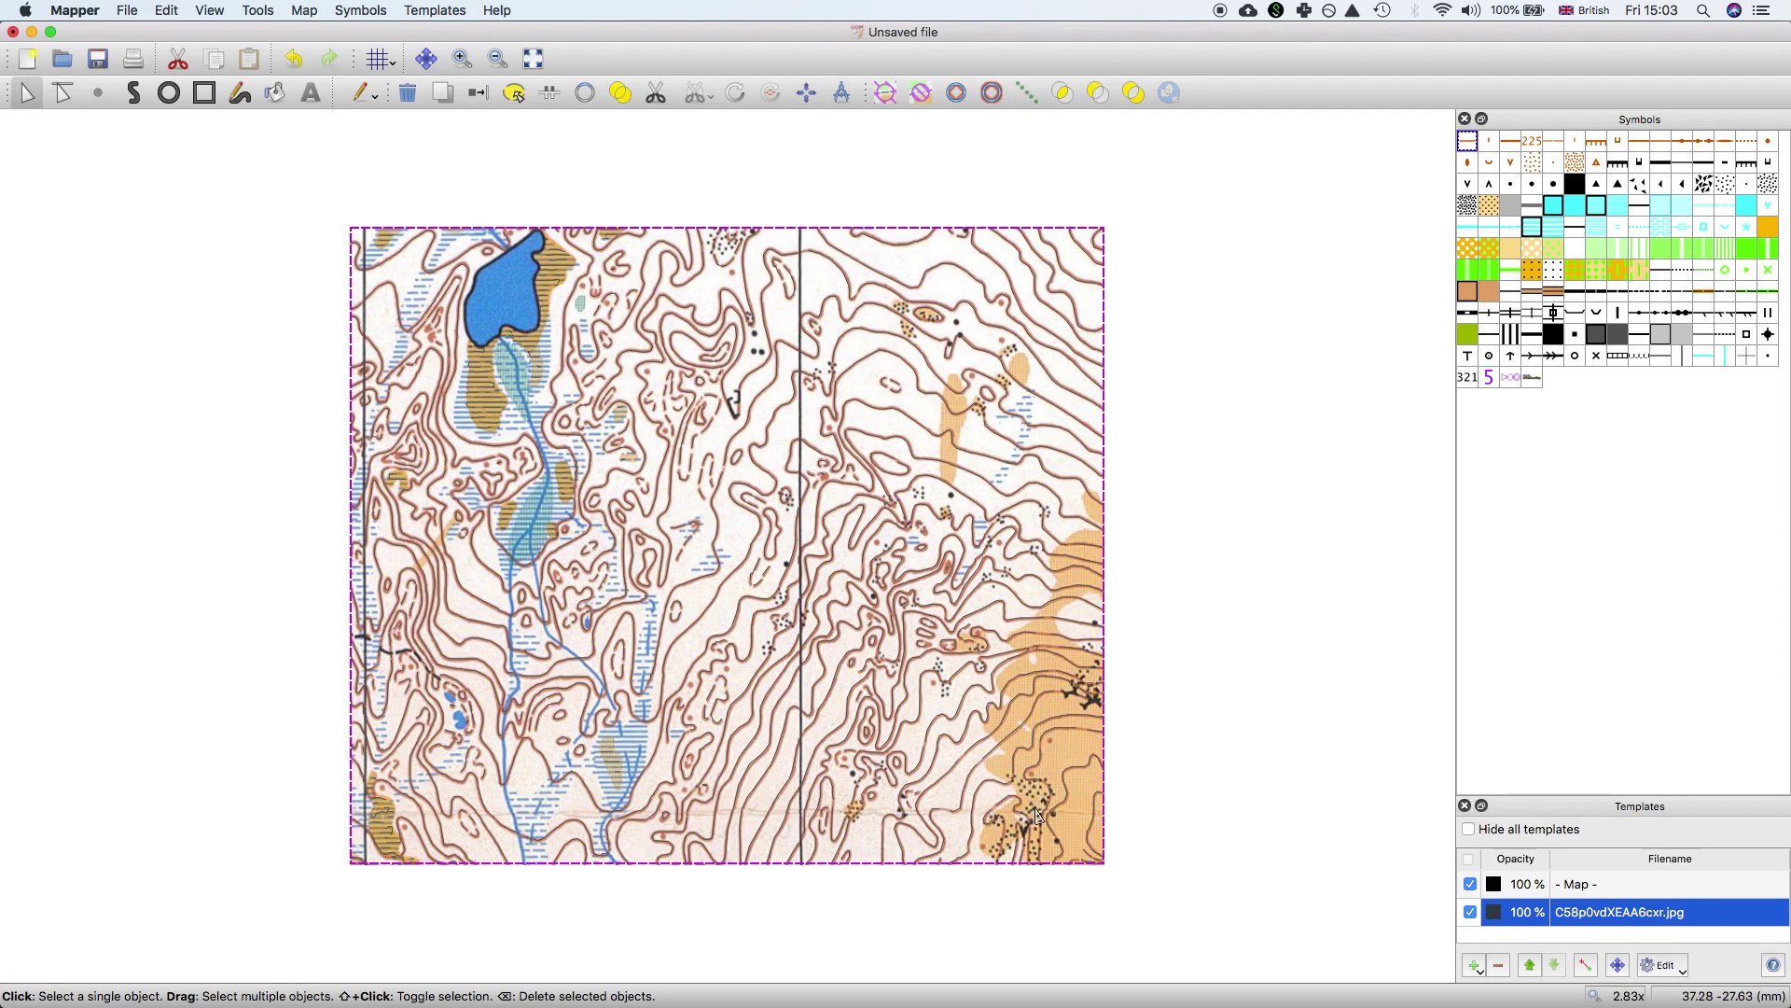
pyautogui.click(1471, 913)
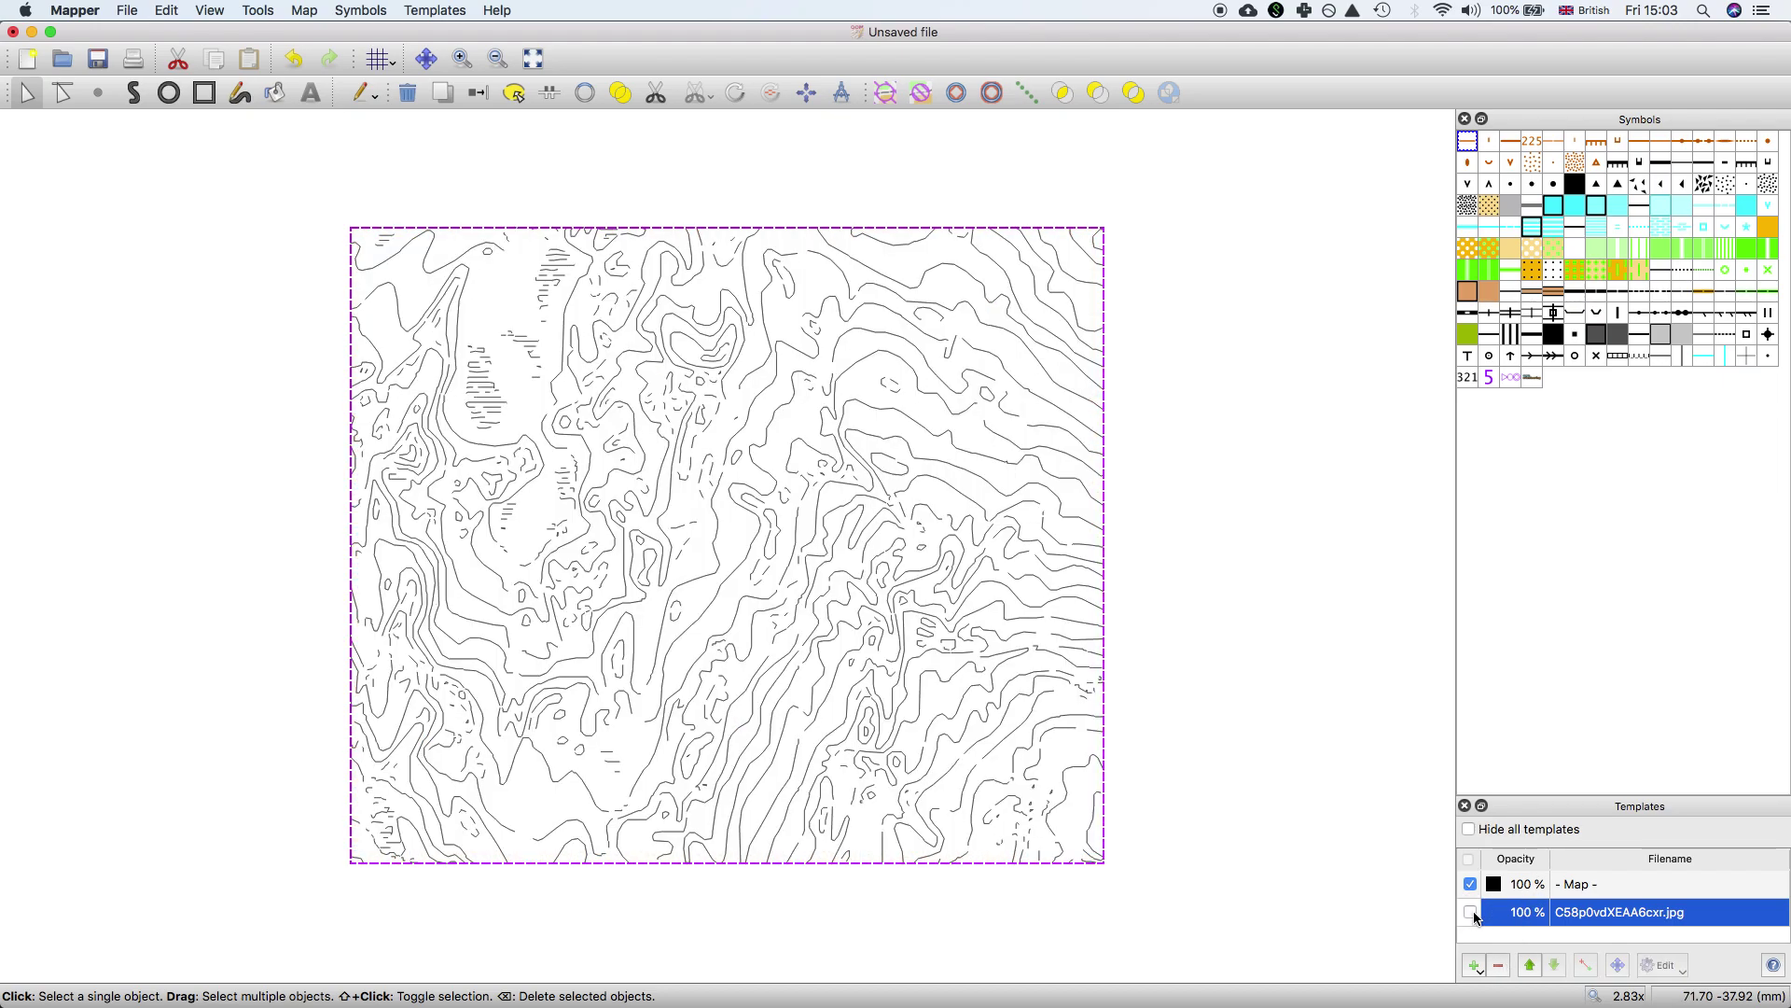
# Step: Switch the selected vectors to the 101 Contour symbol and leave the scan visible beneath
pyautogui.rightClick(1472, 143)
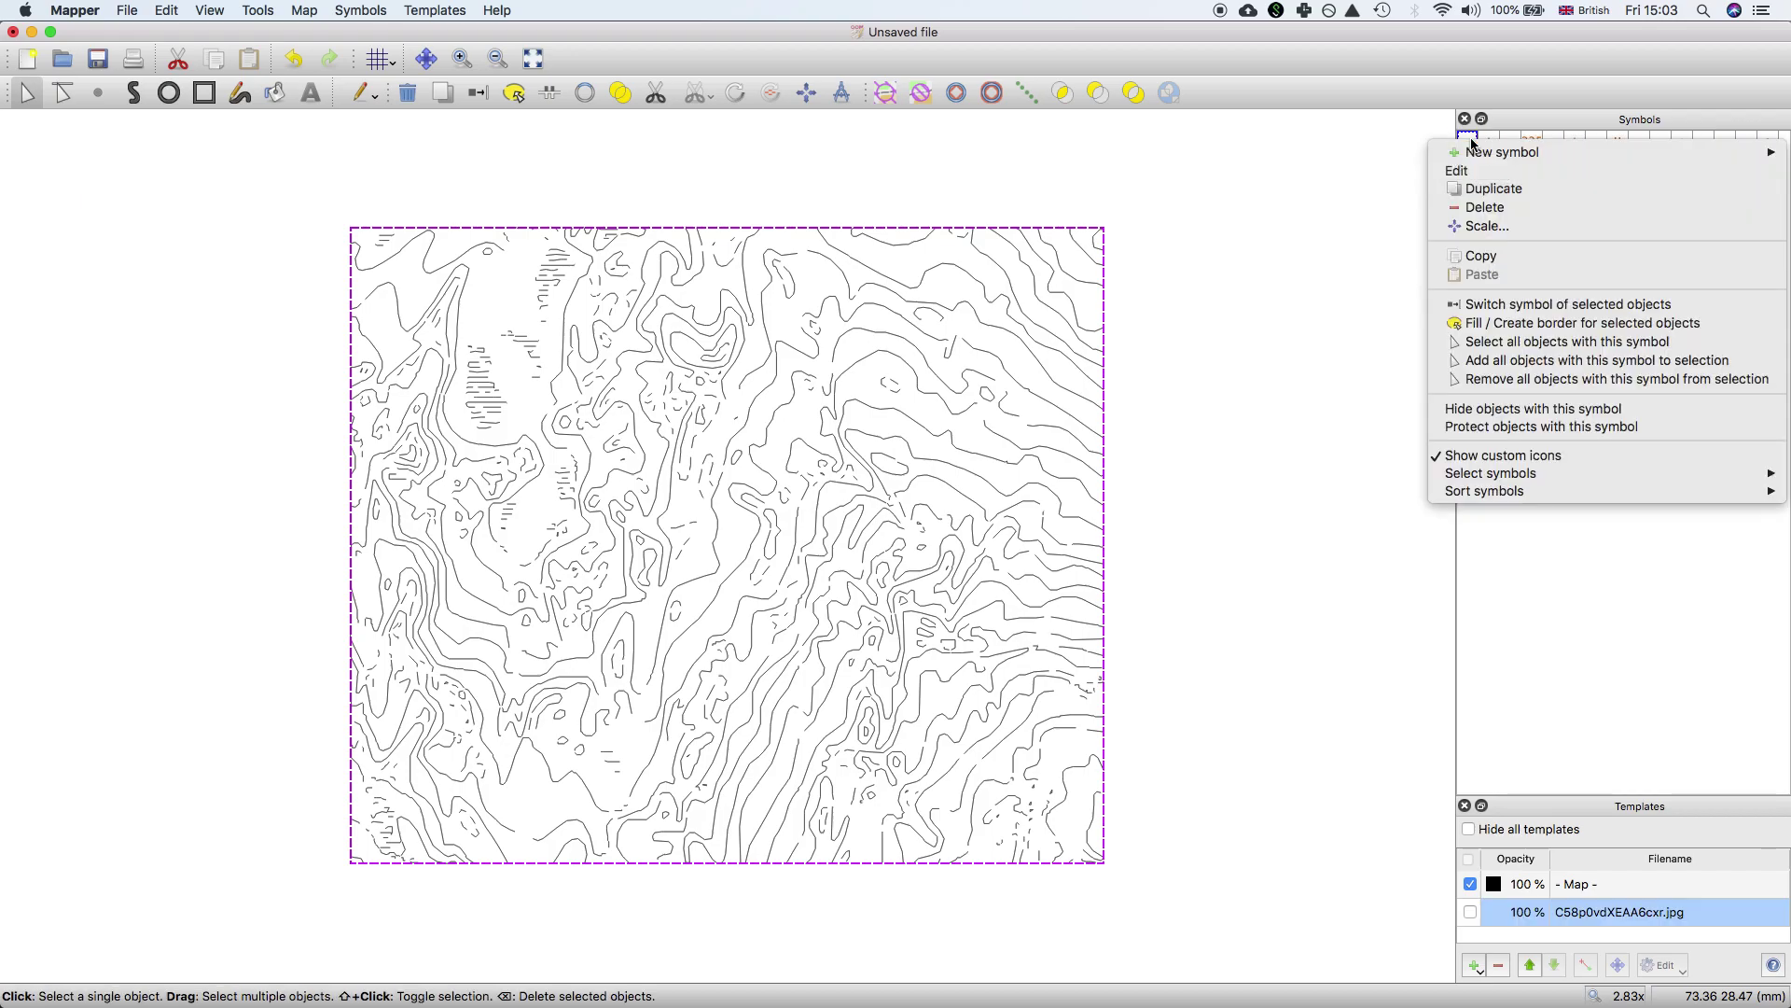
pyautogui.click(1560, 300)
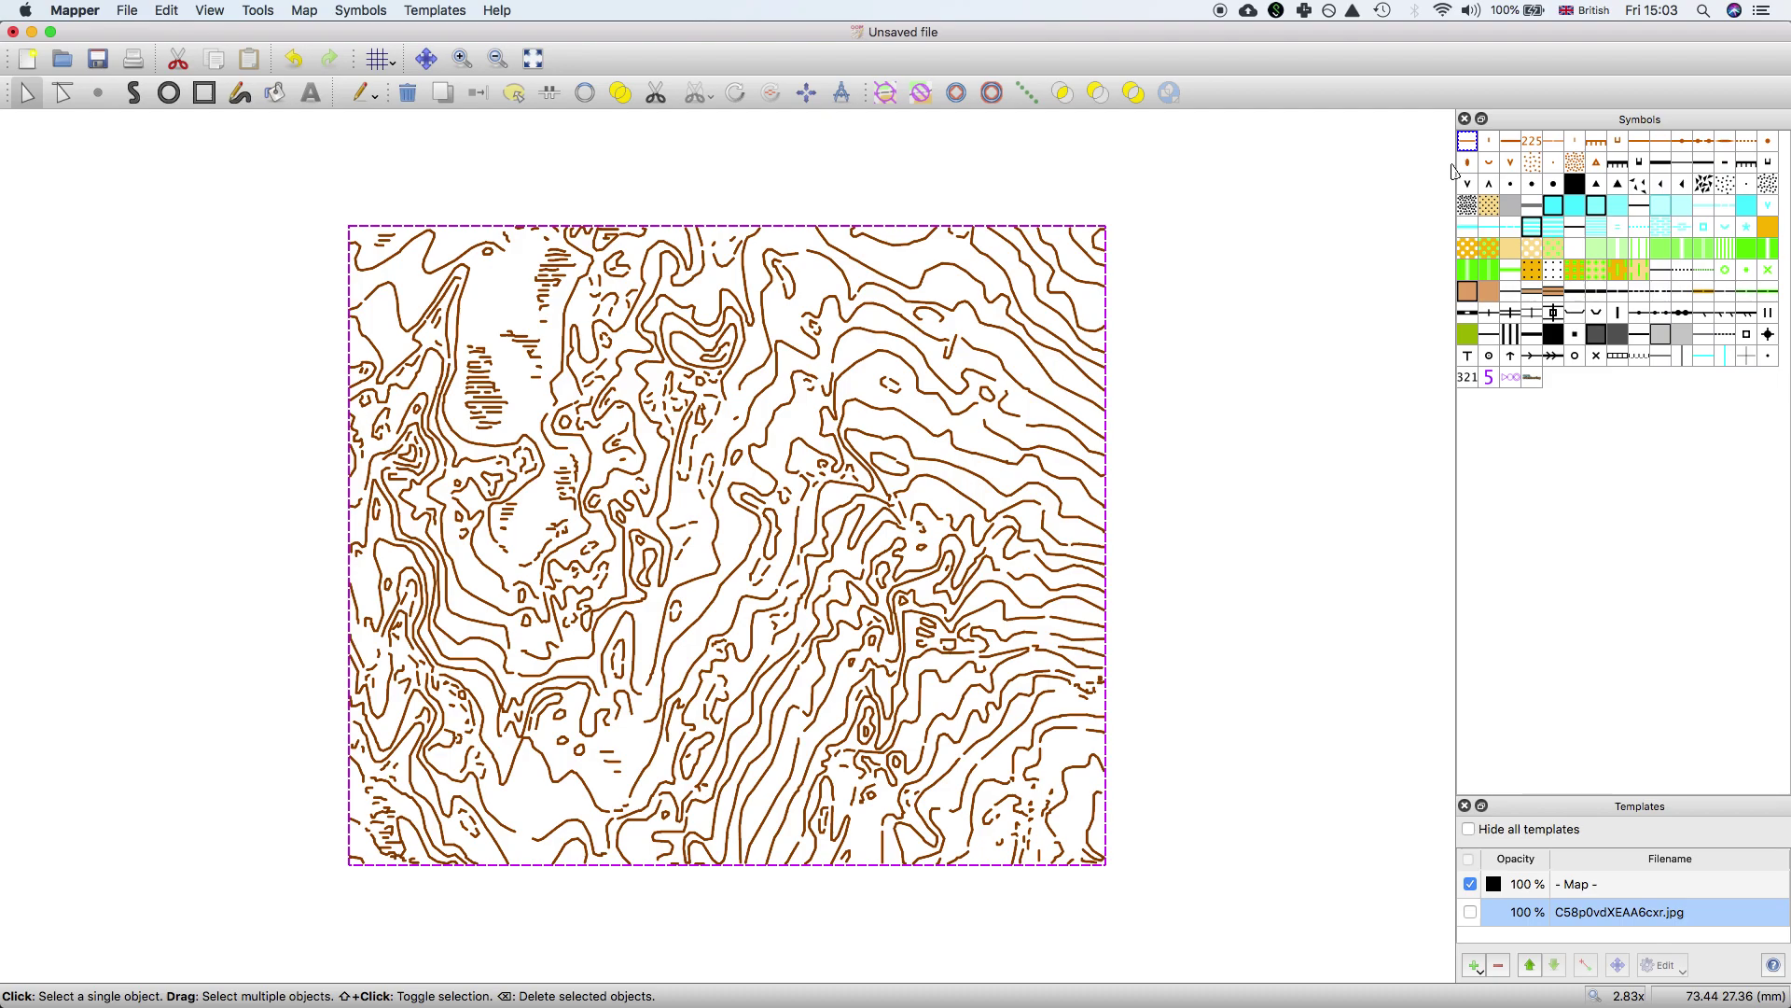
pyautogui.click(1472, 911)
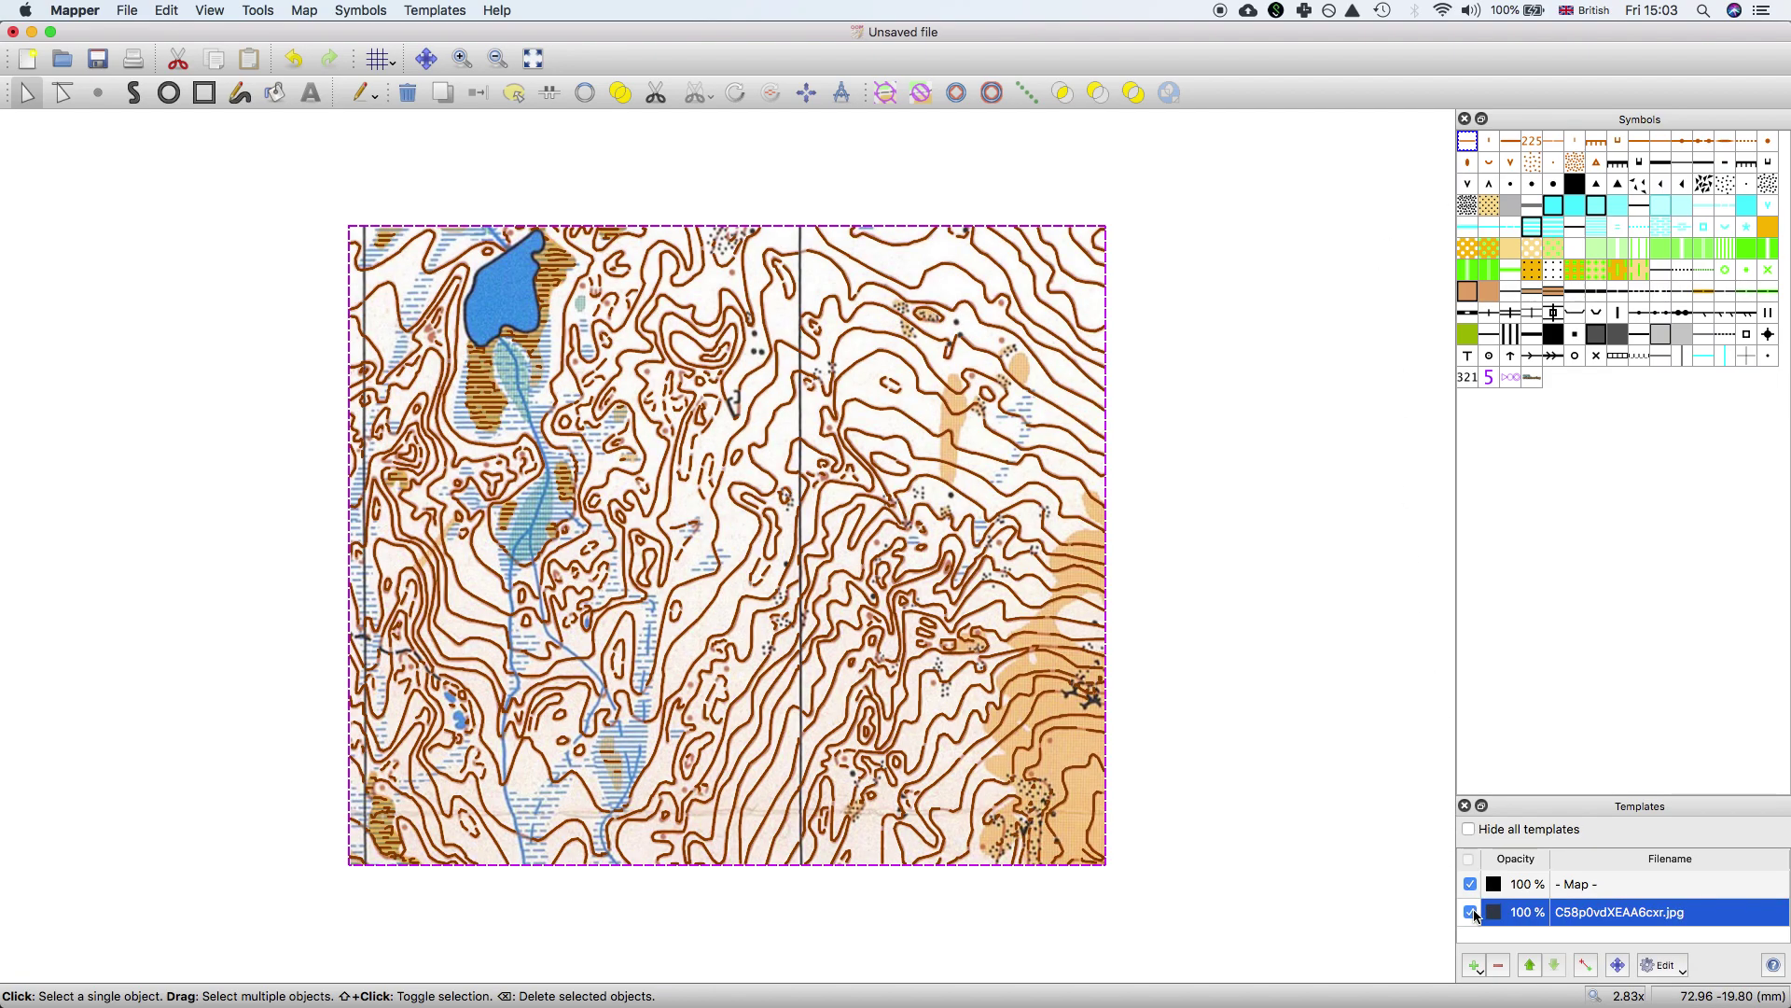
pyautogui.click(1471, 912)
pyautogui.click(1472, 911)
pyautogui.click(1471, 912)
pyautogui.click(1472, 911)
# Step: Zoom in and out to compare the brown contours against the scan
pyautogui.scroll(3, 672, 376)
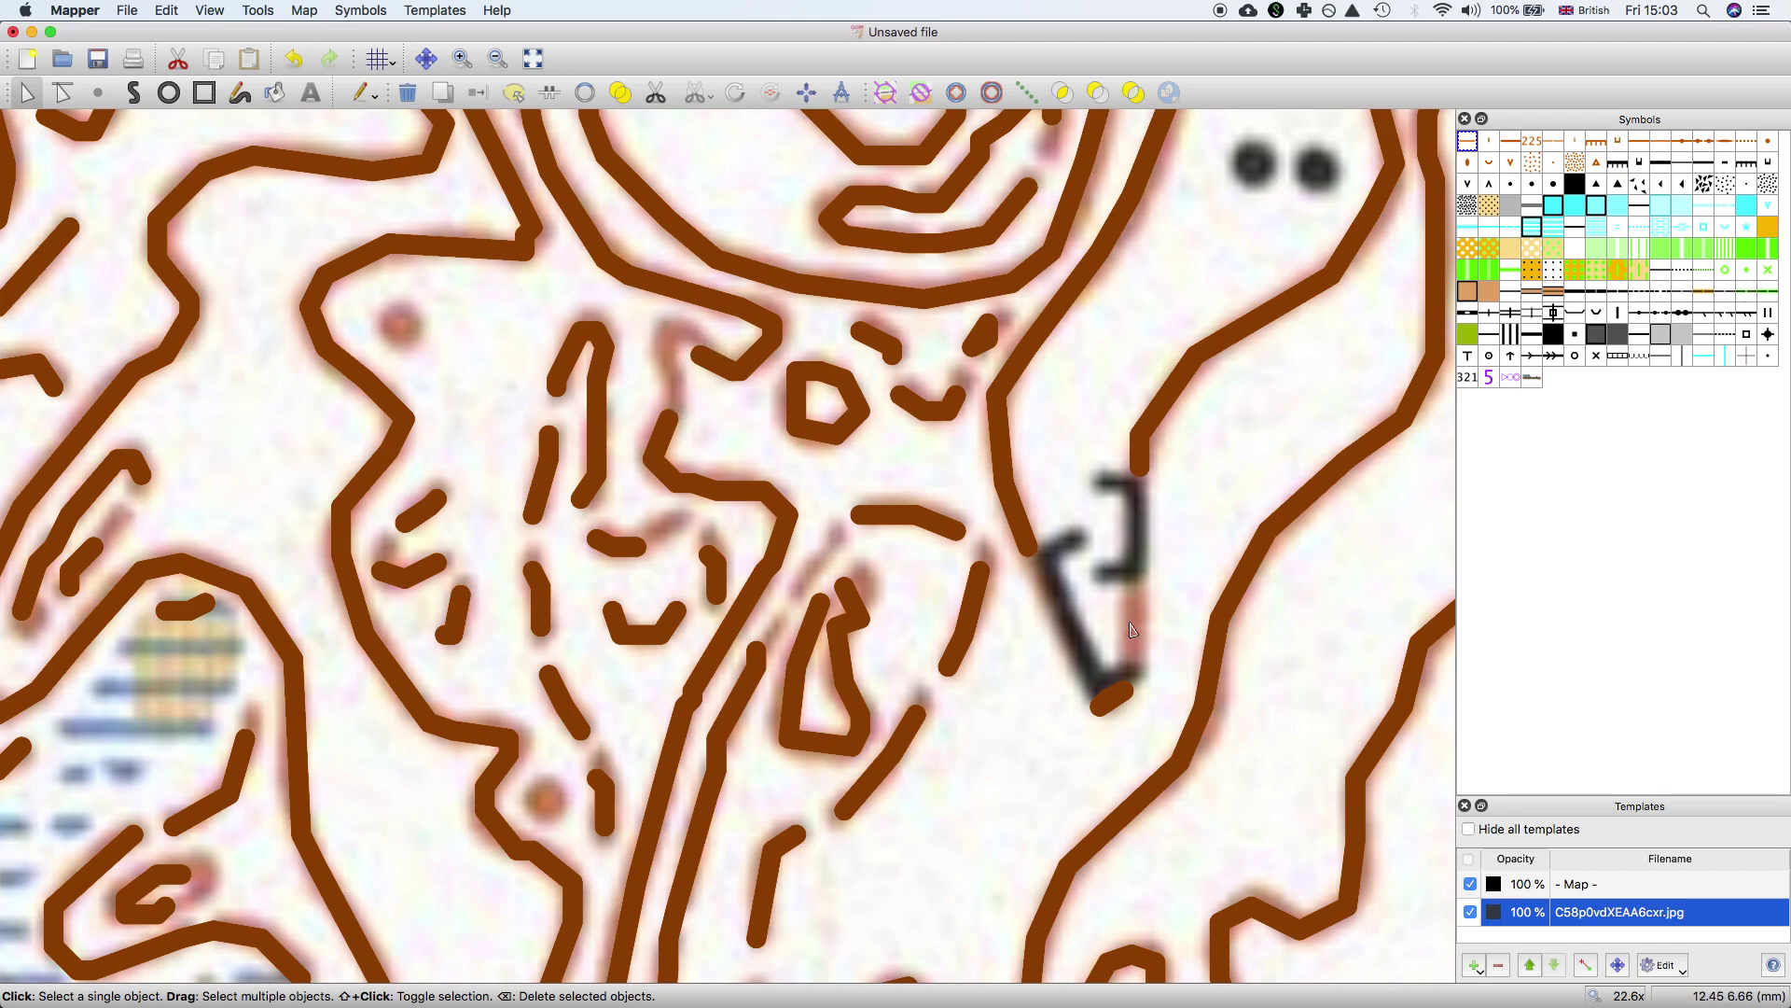
pyautogui.scroll(-3, 1132, 630)
pyautogui.scroll(-2, 1301, 723)
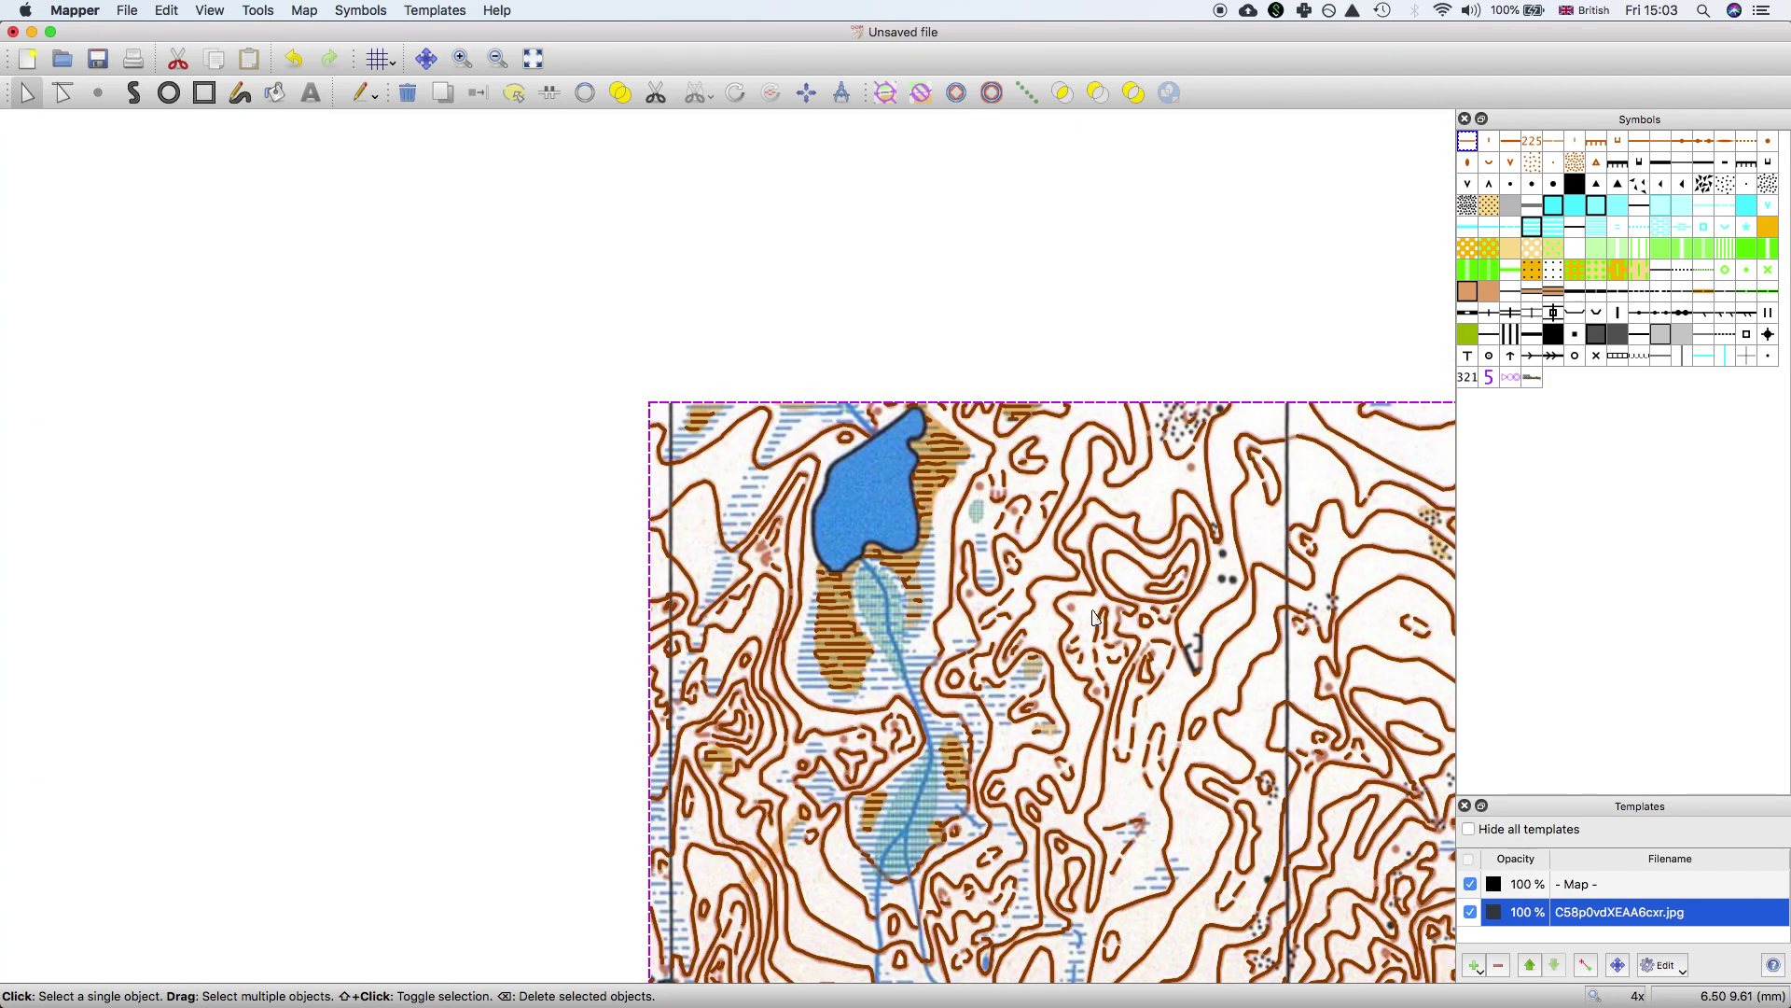
pyautogui.scroll(4, 841, 576)
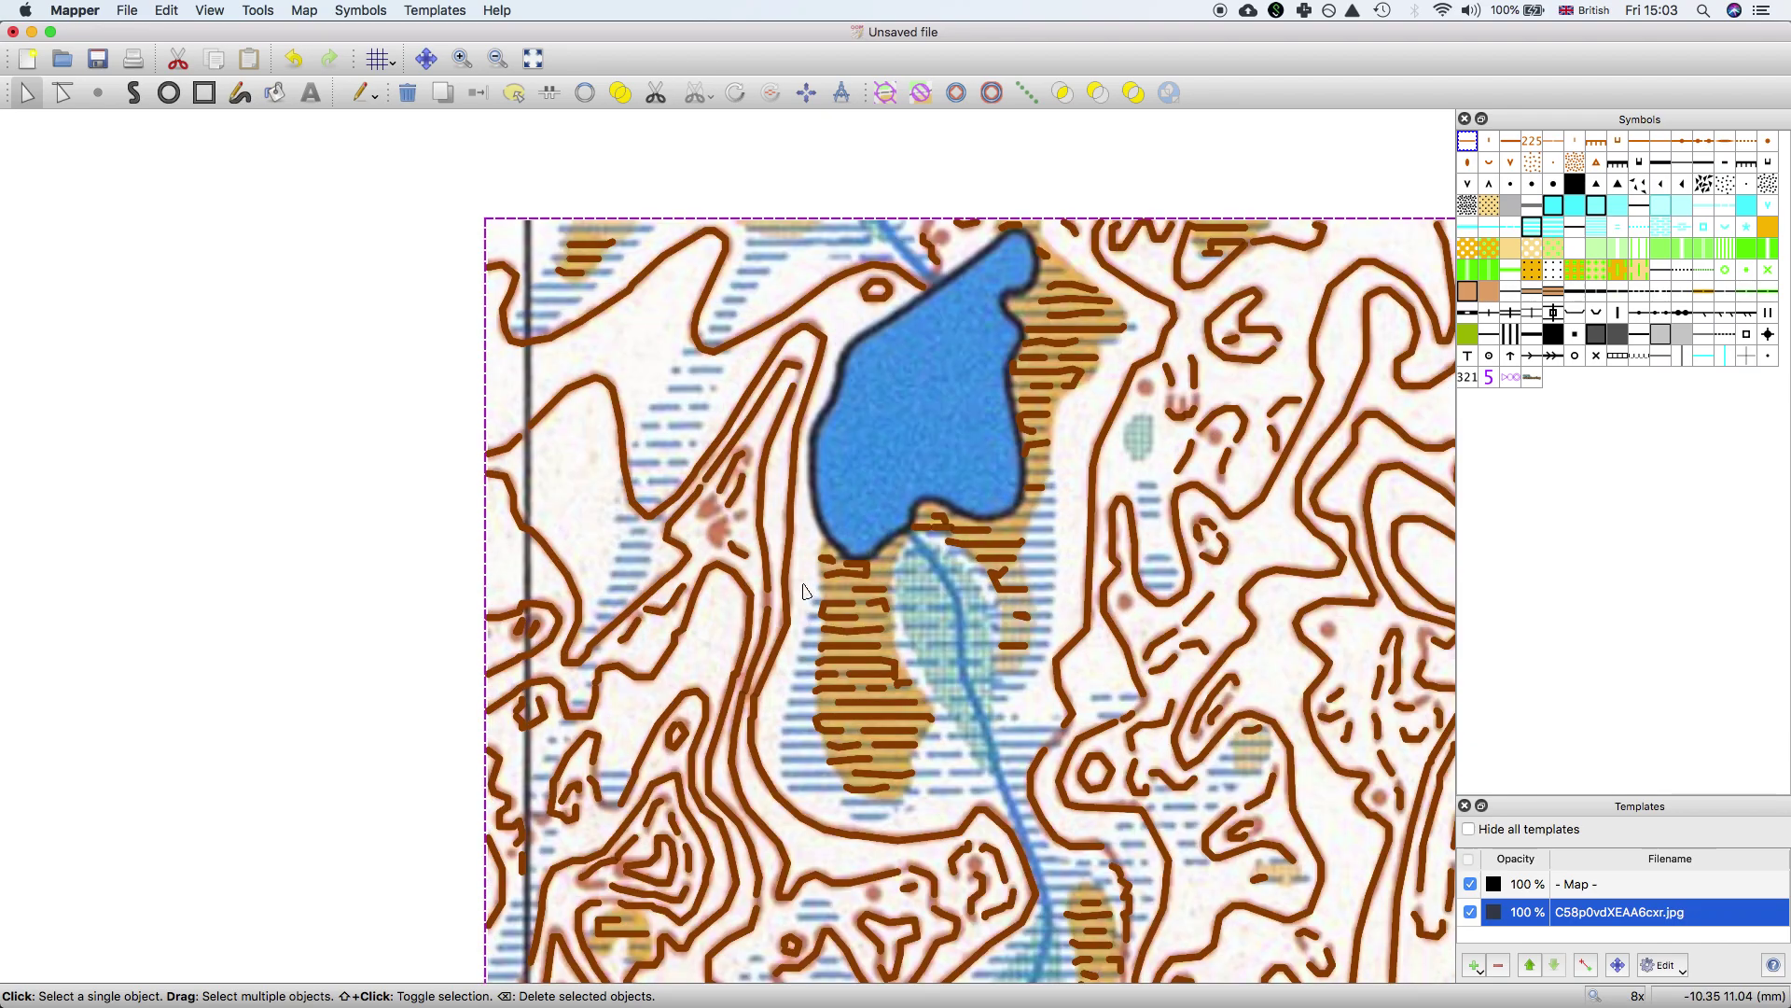
pyautogui.scroll(-3, 1198, 704)
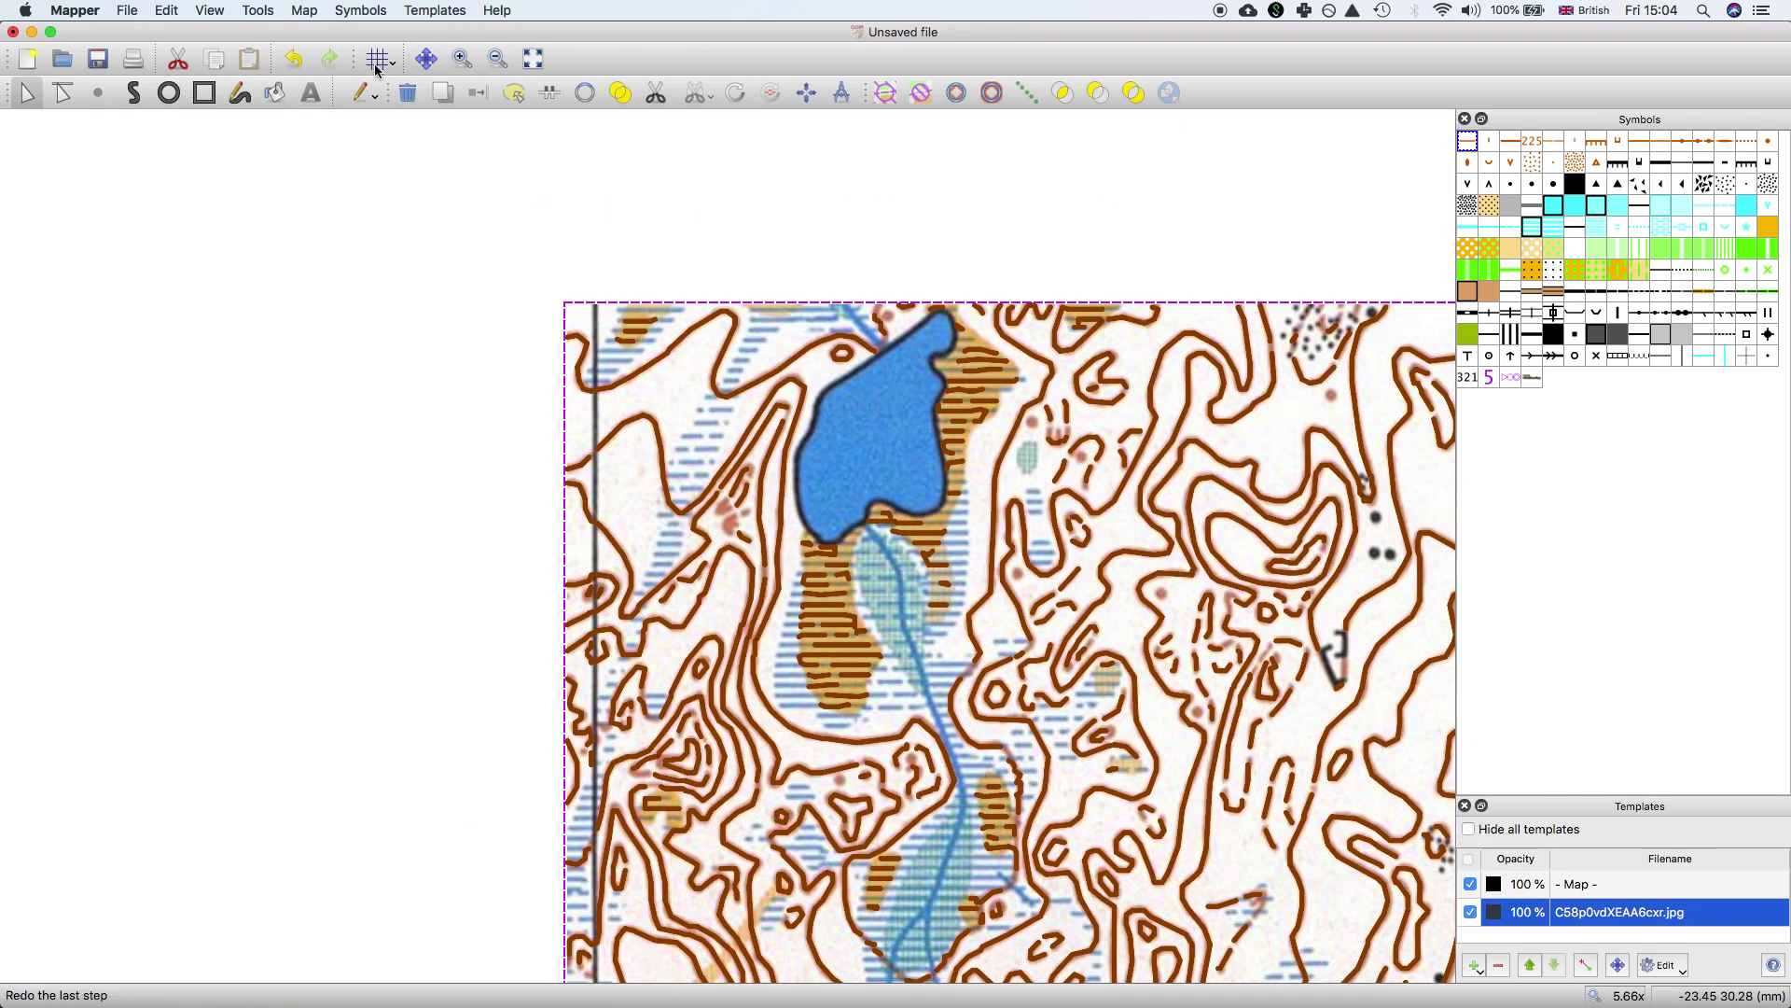
# Step: Pan and zoom to bring the whole map into view, adjusting a View menu option
pyautogui.click(427, 58)
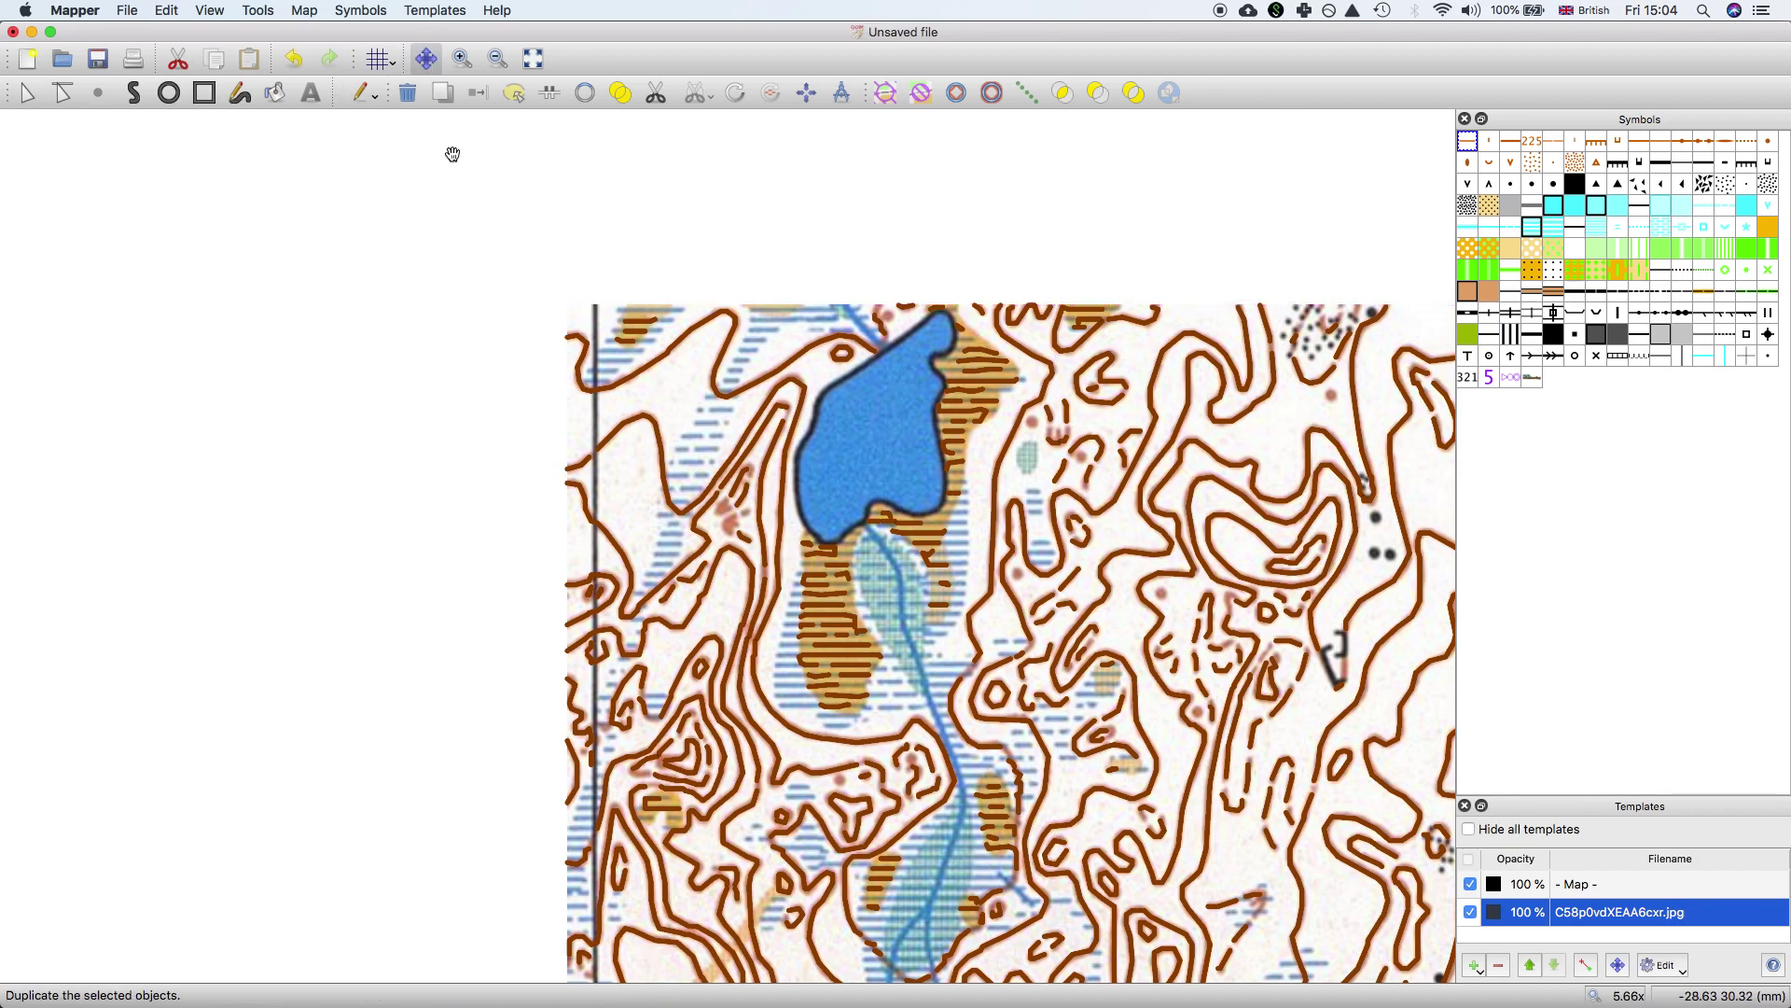
pyautogui.moveTo(1026, 737); pyautogui.dragTo(821, 569)
pyautogui.scroll(-2, 821, 569)
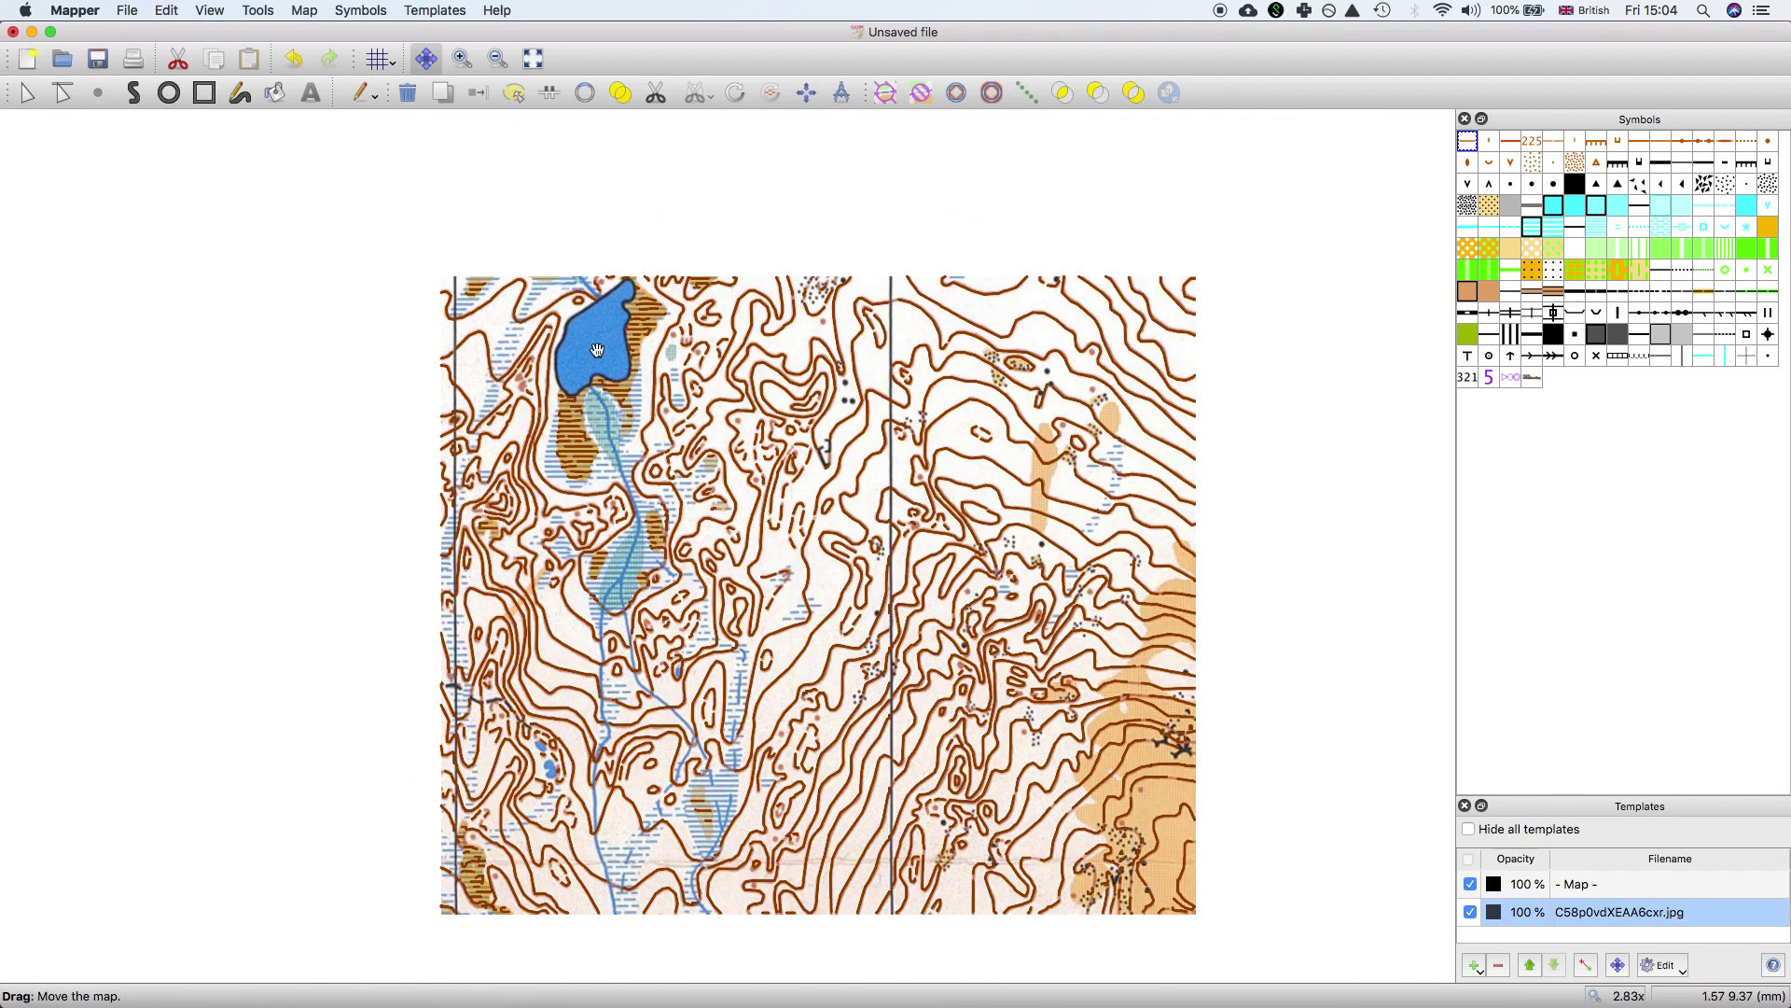
pyautogui.click(211, 11)
pyautogui.moveTo(257, 11)
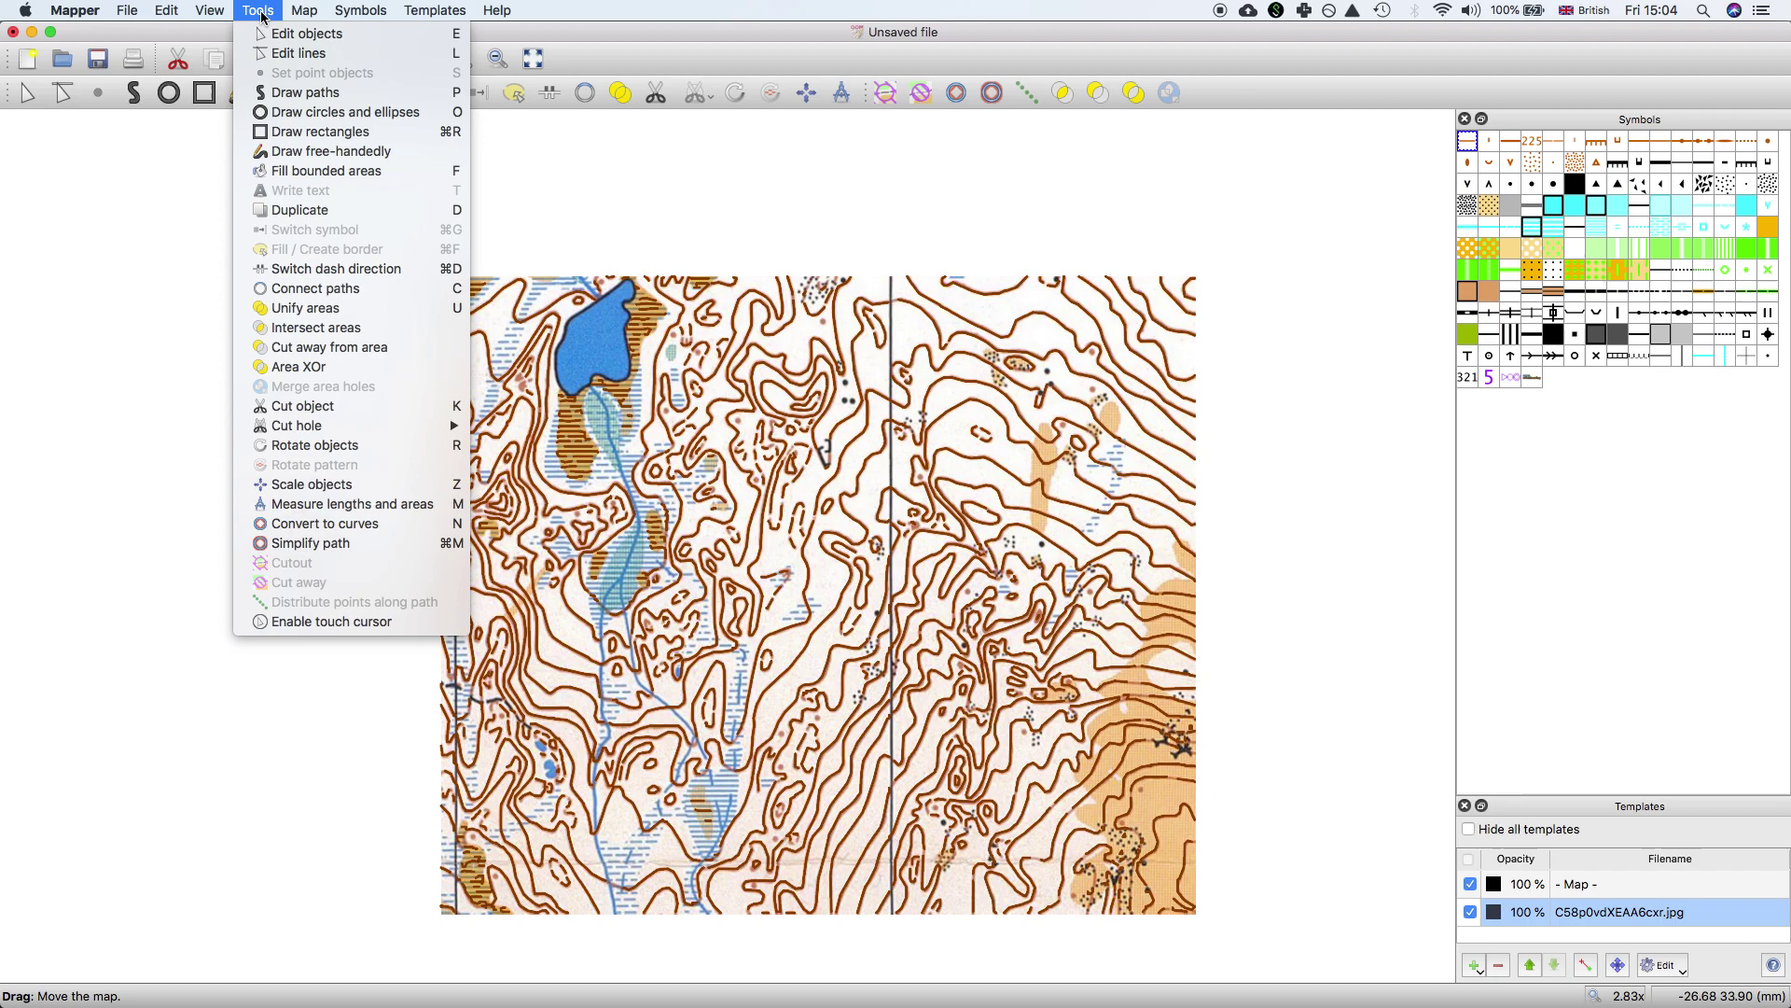
pyautogui.click(342, 528)
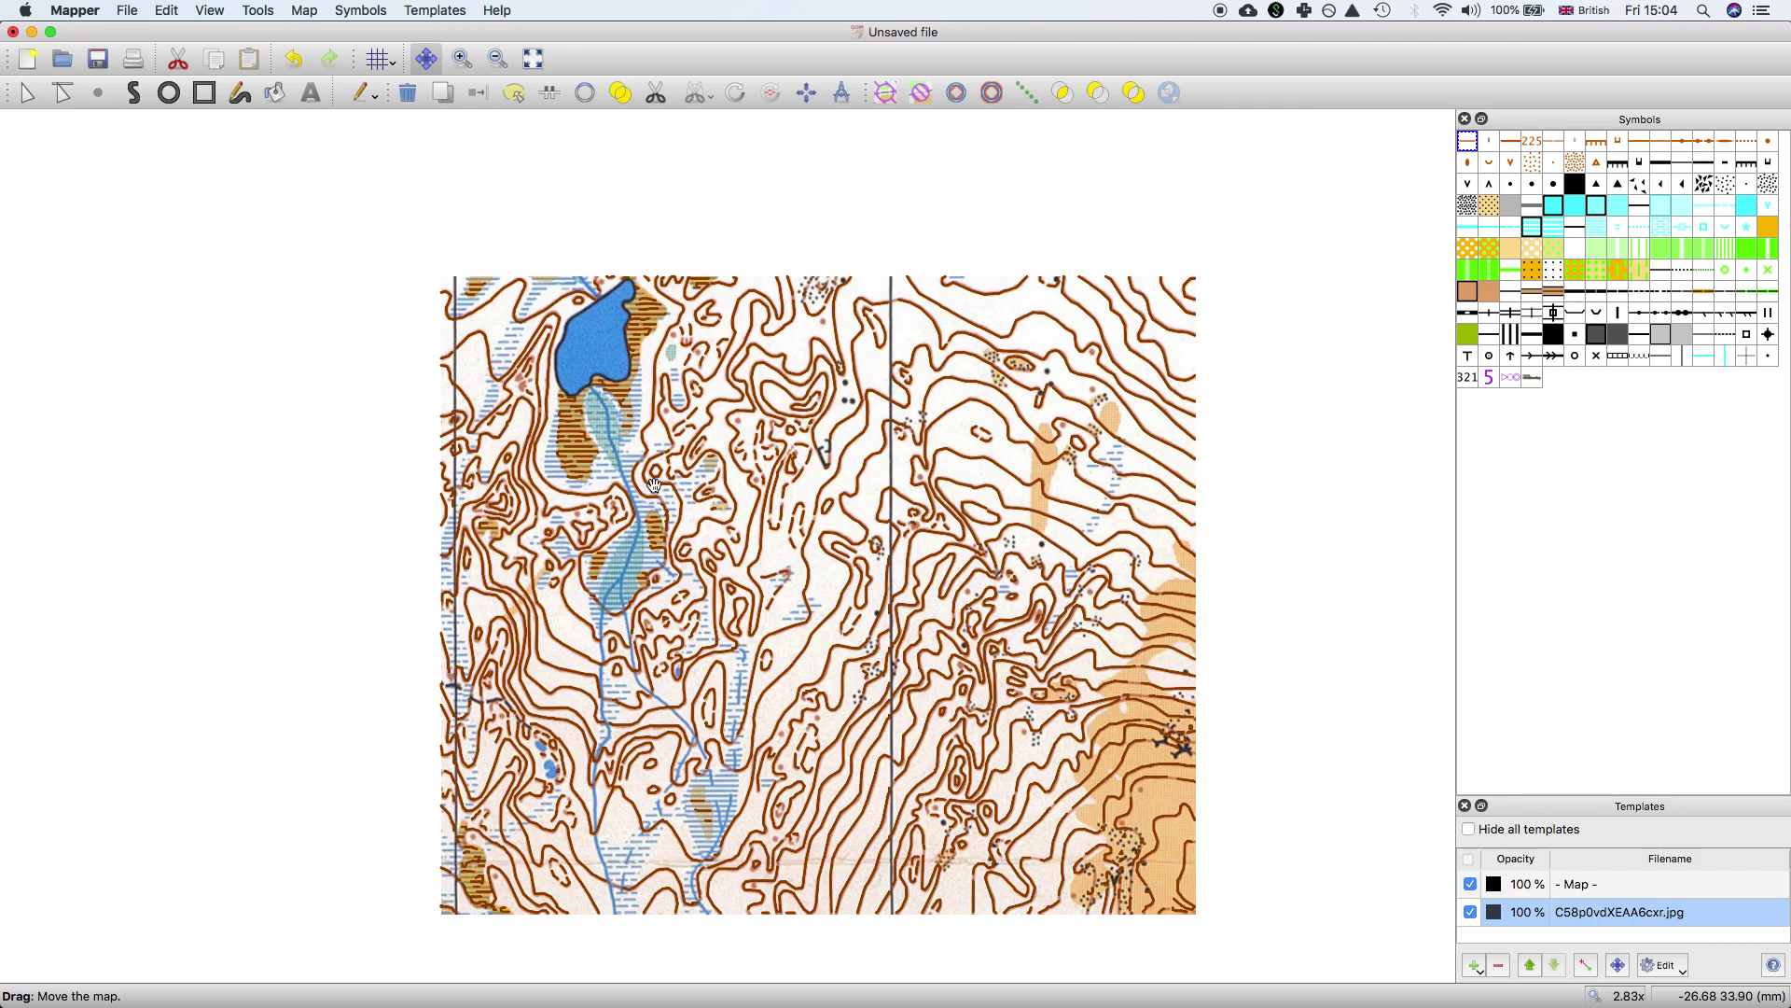
pyautogui.scroll(4, 651, 486)
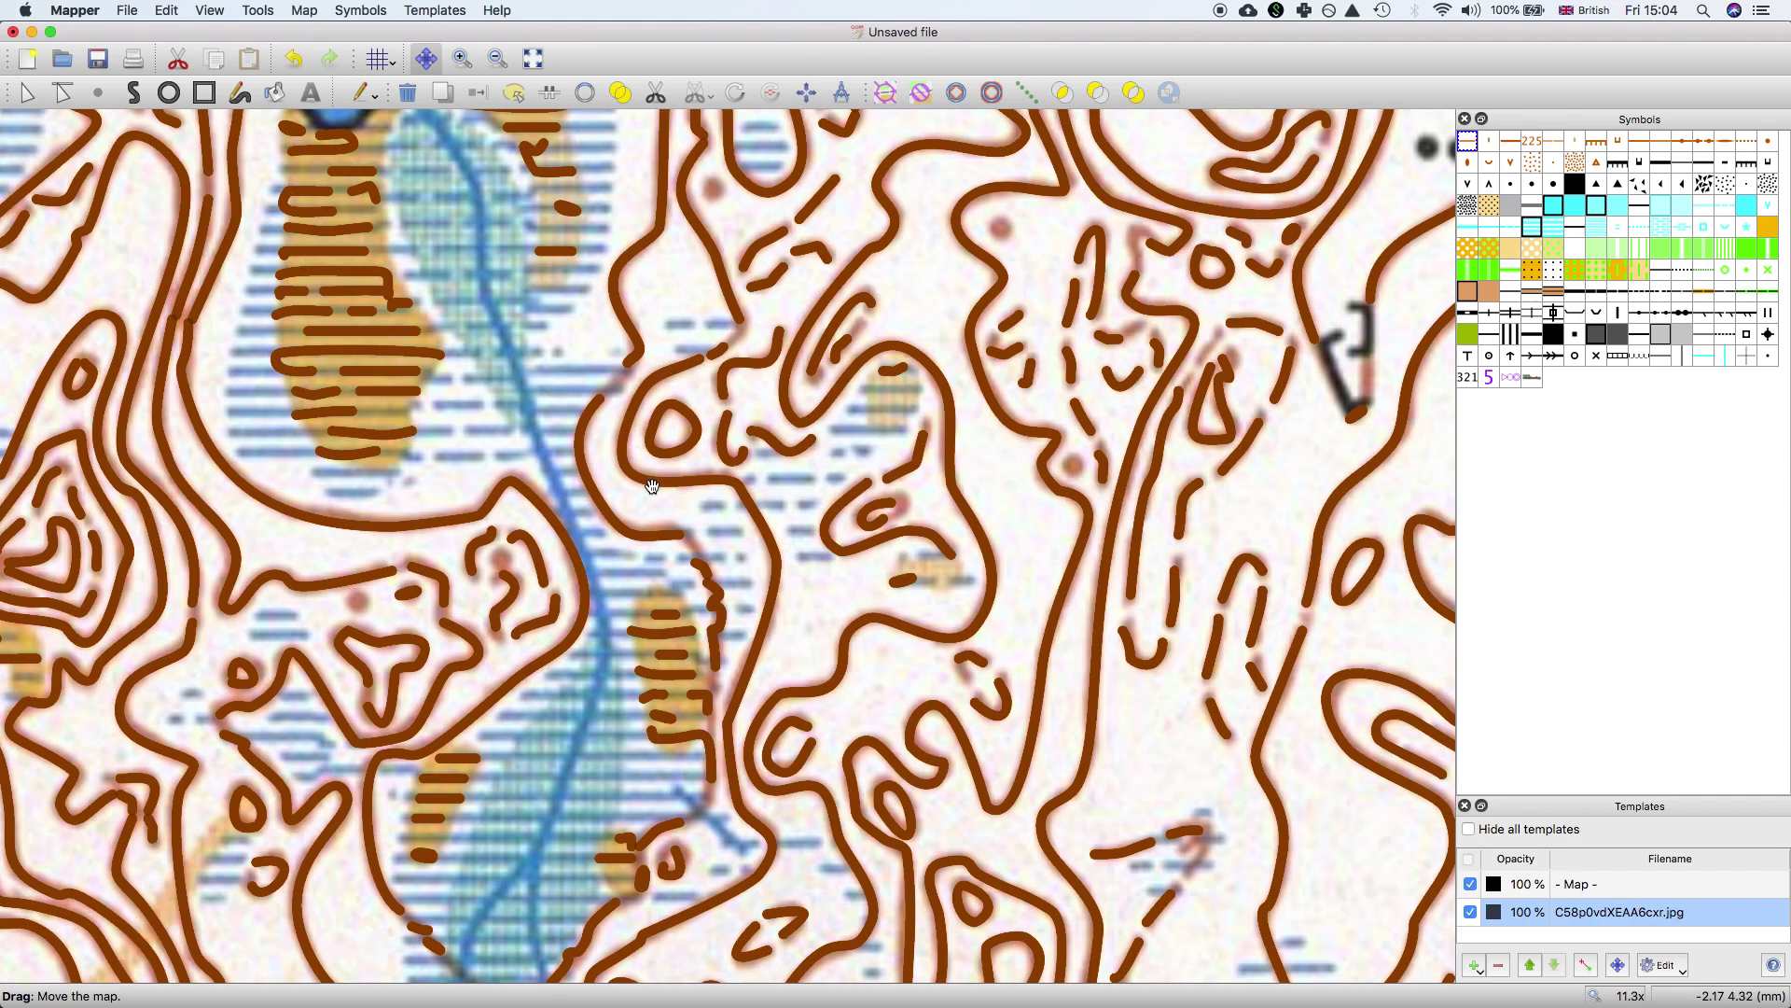
# Step: Reshape the contour curving around the hollow near the stream to follow its scanned line
pyautogui.click(26, 92)
pyautogui.click(222, 469)
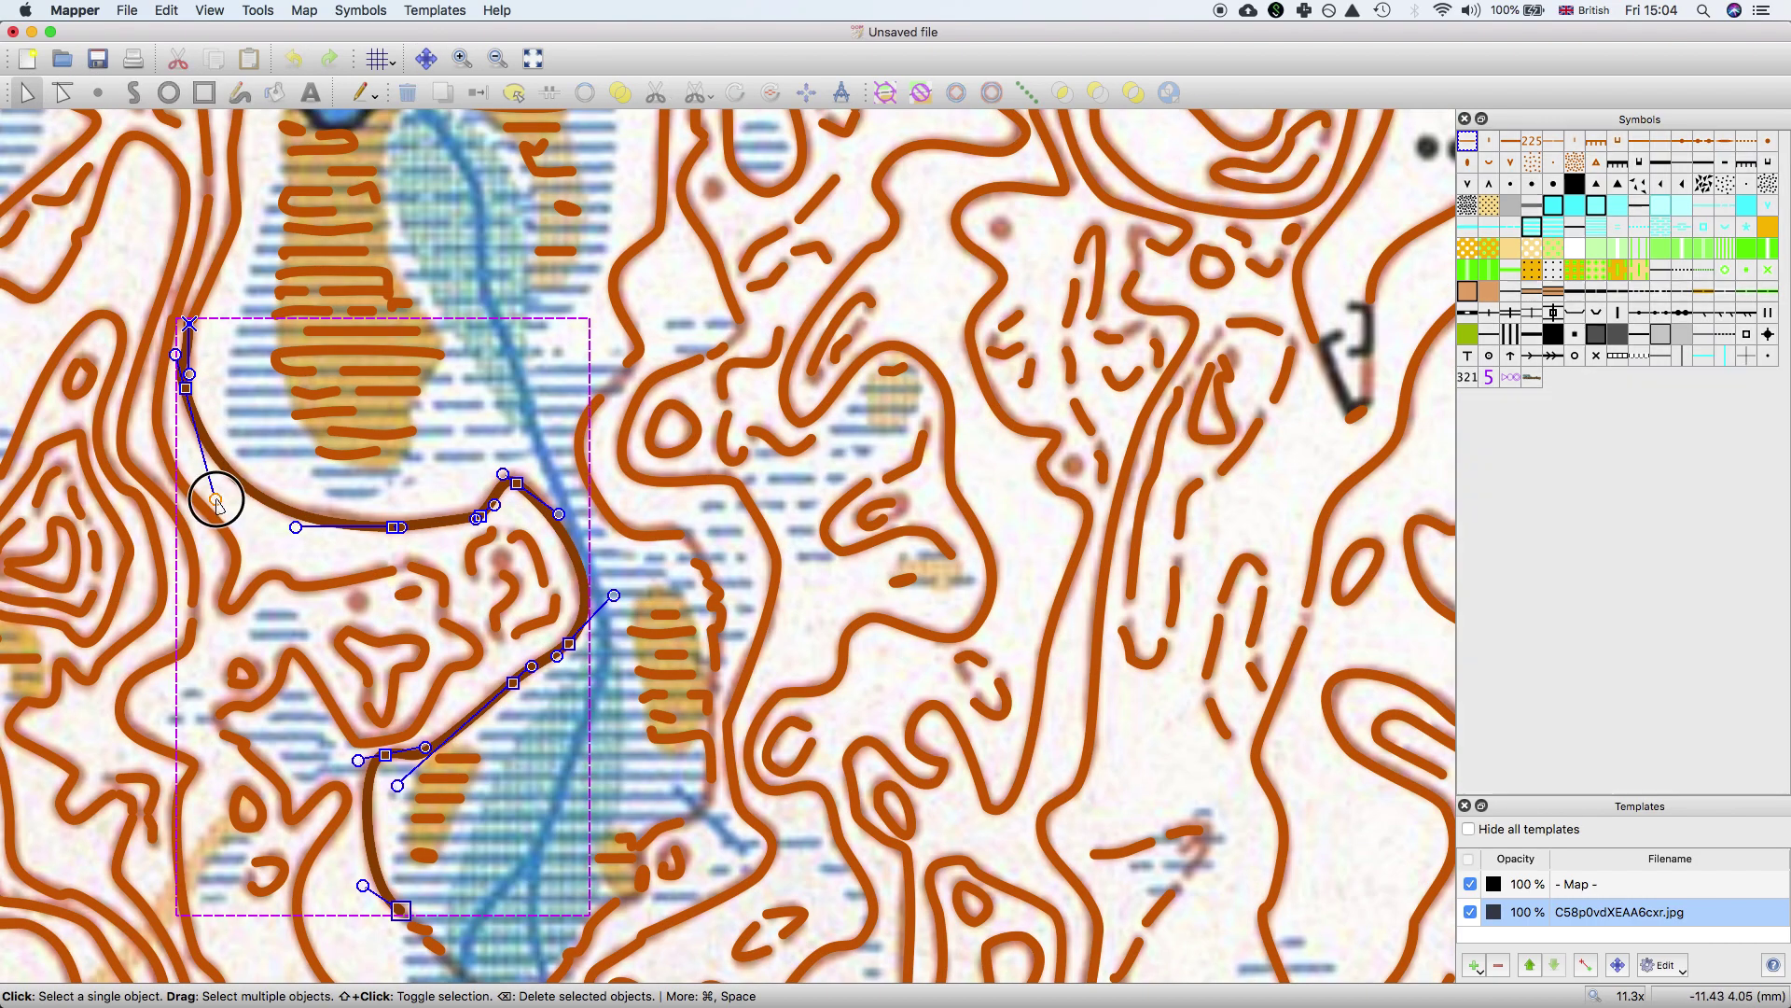
pyautogui.moveTo(215, 496); pyautogui.dragTo(201, 494)
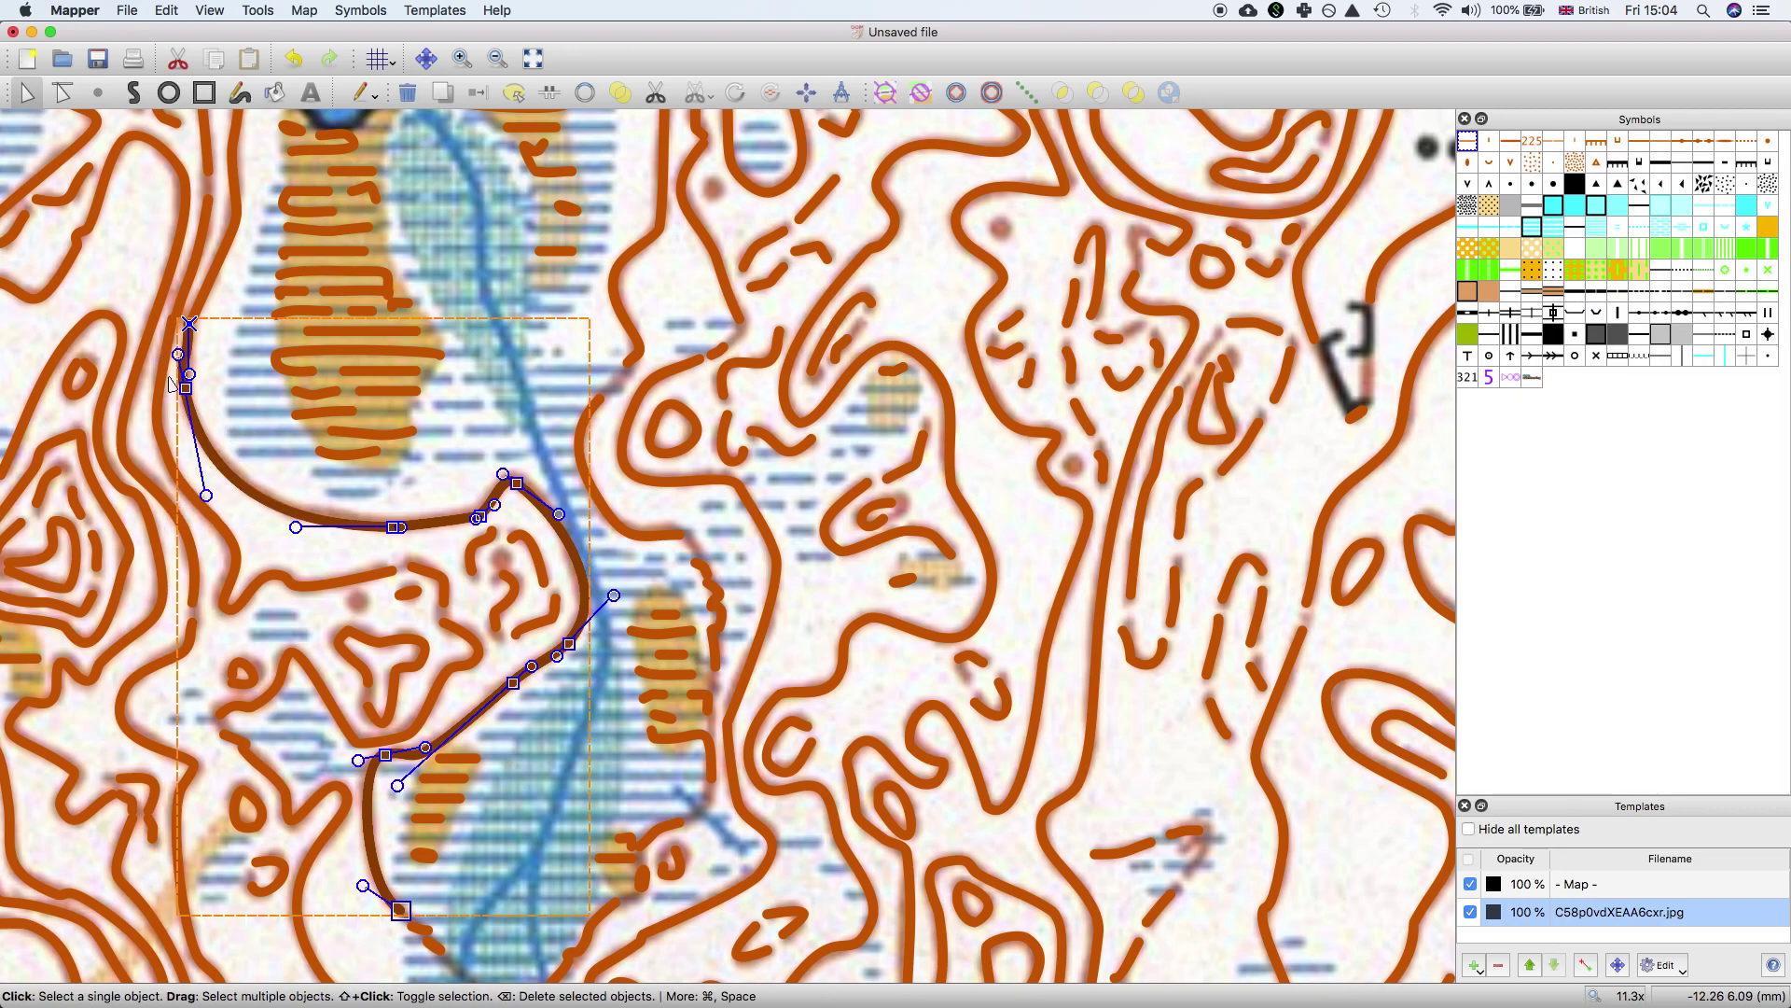
pyautogui.moveTo(179, 354); pyautogui.dragTo(177, 357)
pyautogui.scroll(-2, 594, 419)
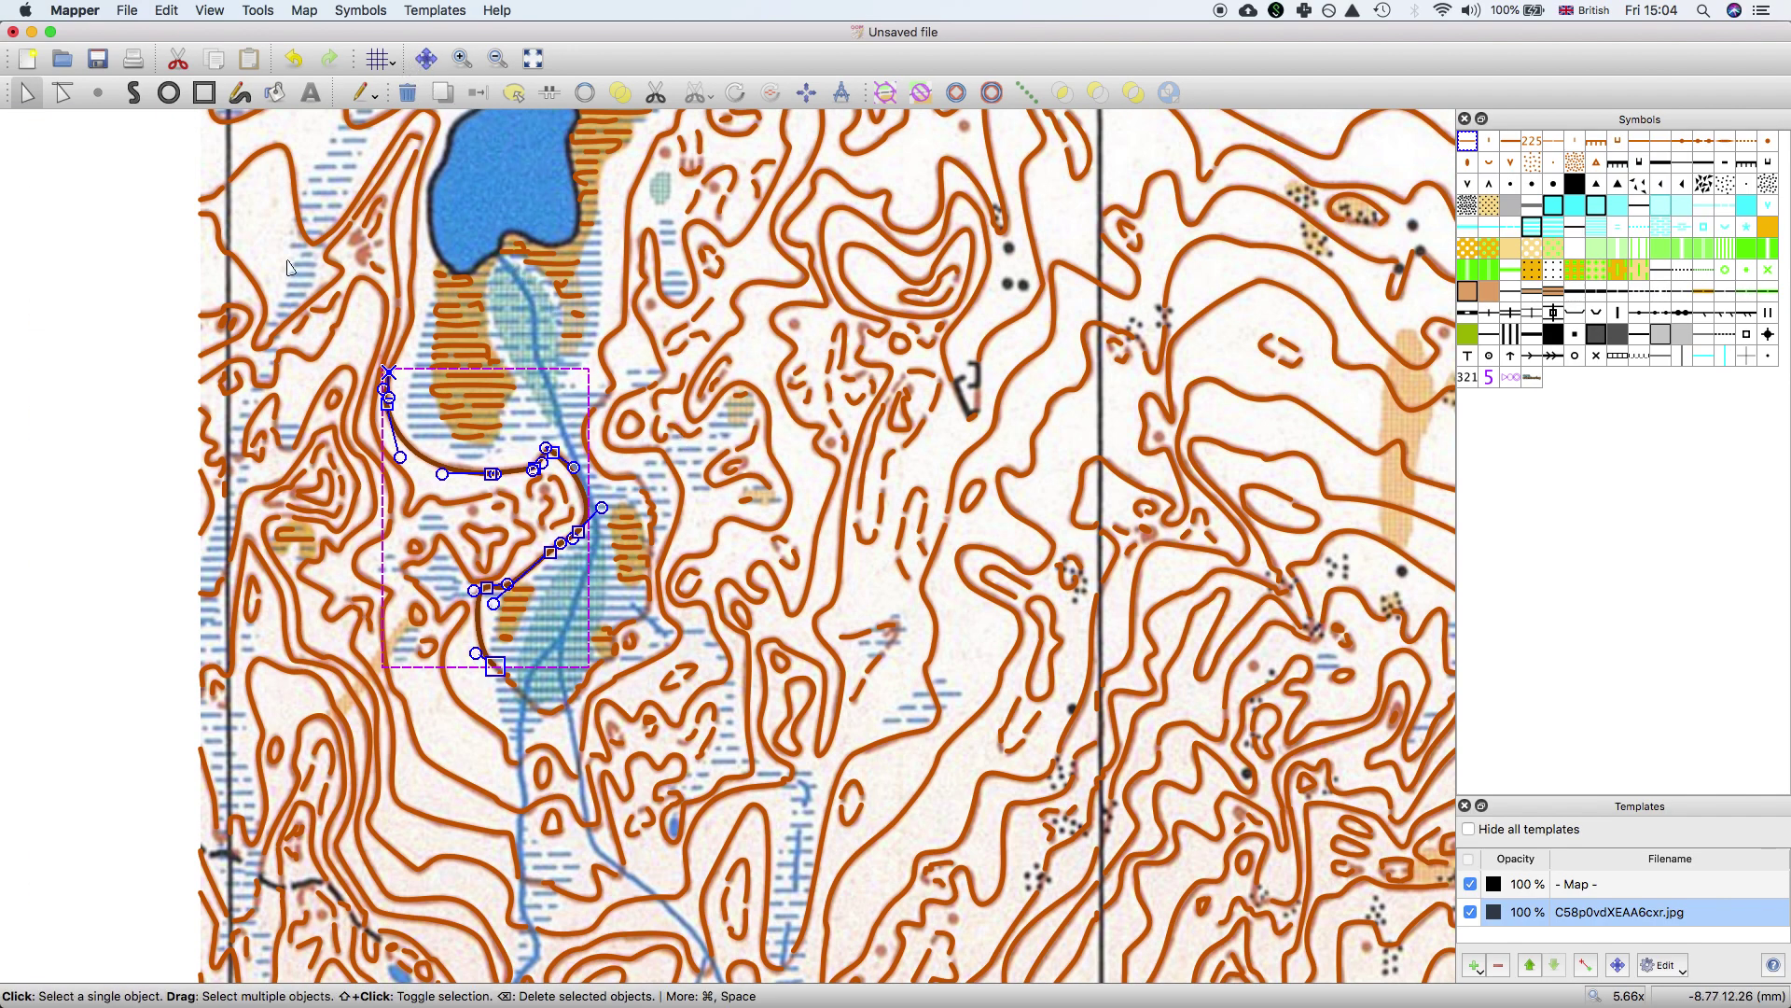
# Step: Delete the stray vectorized hatch marks below the lake
pyautogui.click(289, 267)
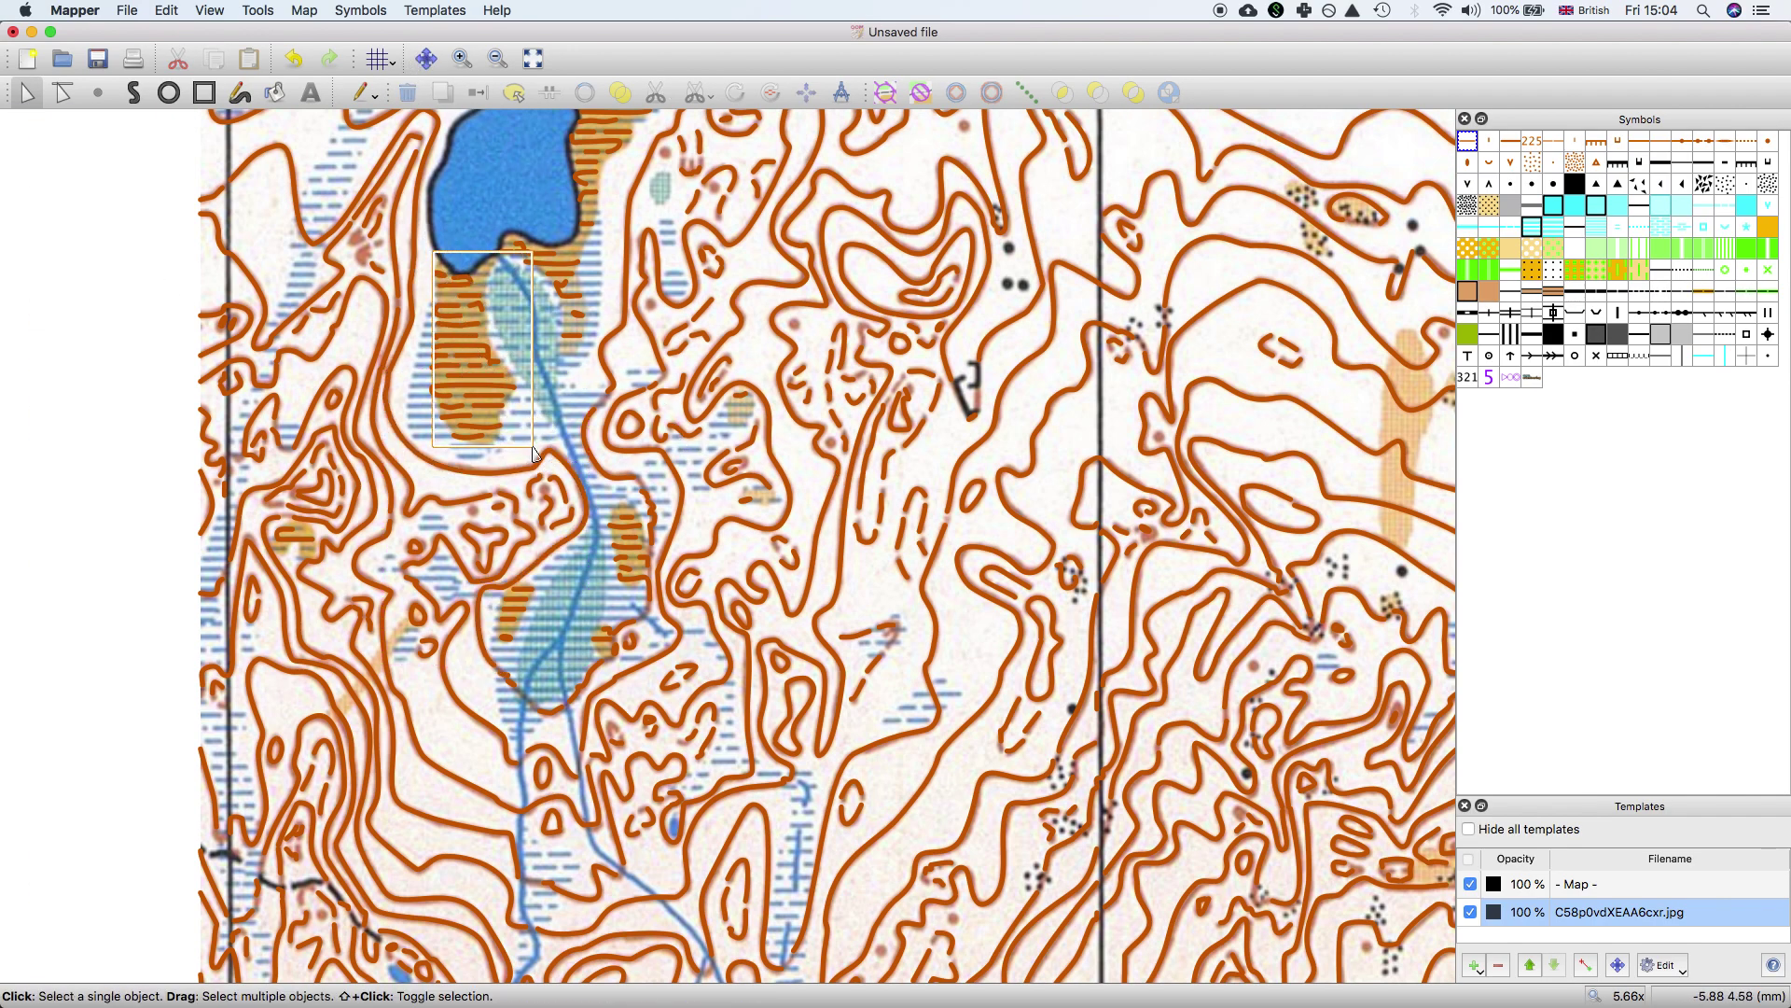
pyautogui.click(511, 382)
pyautogui.press('Delete')
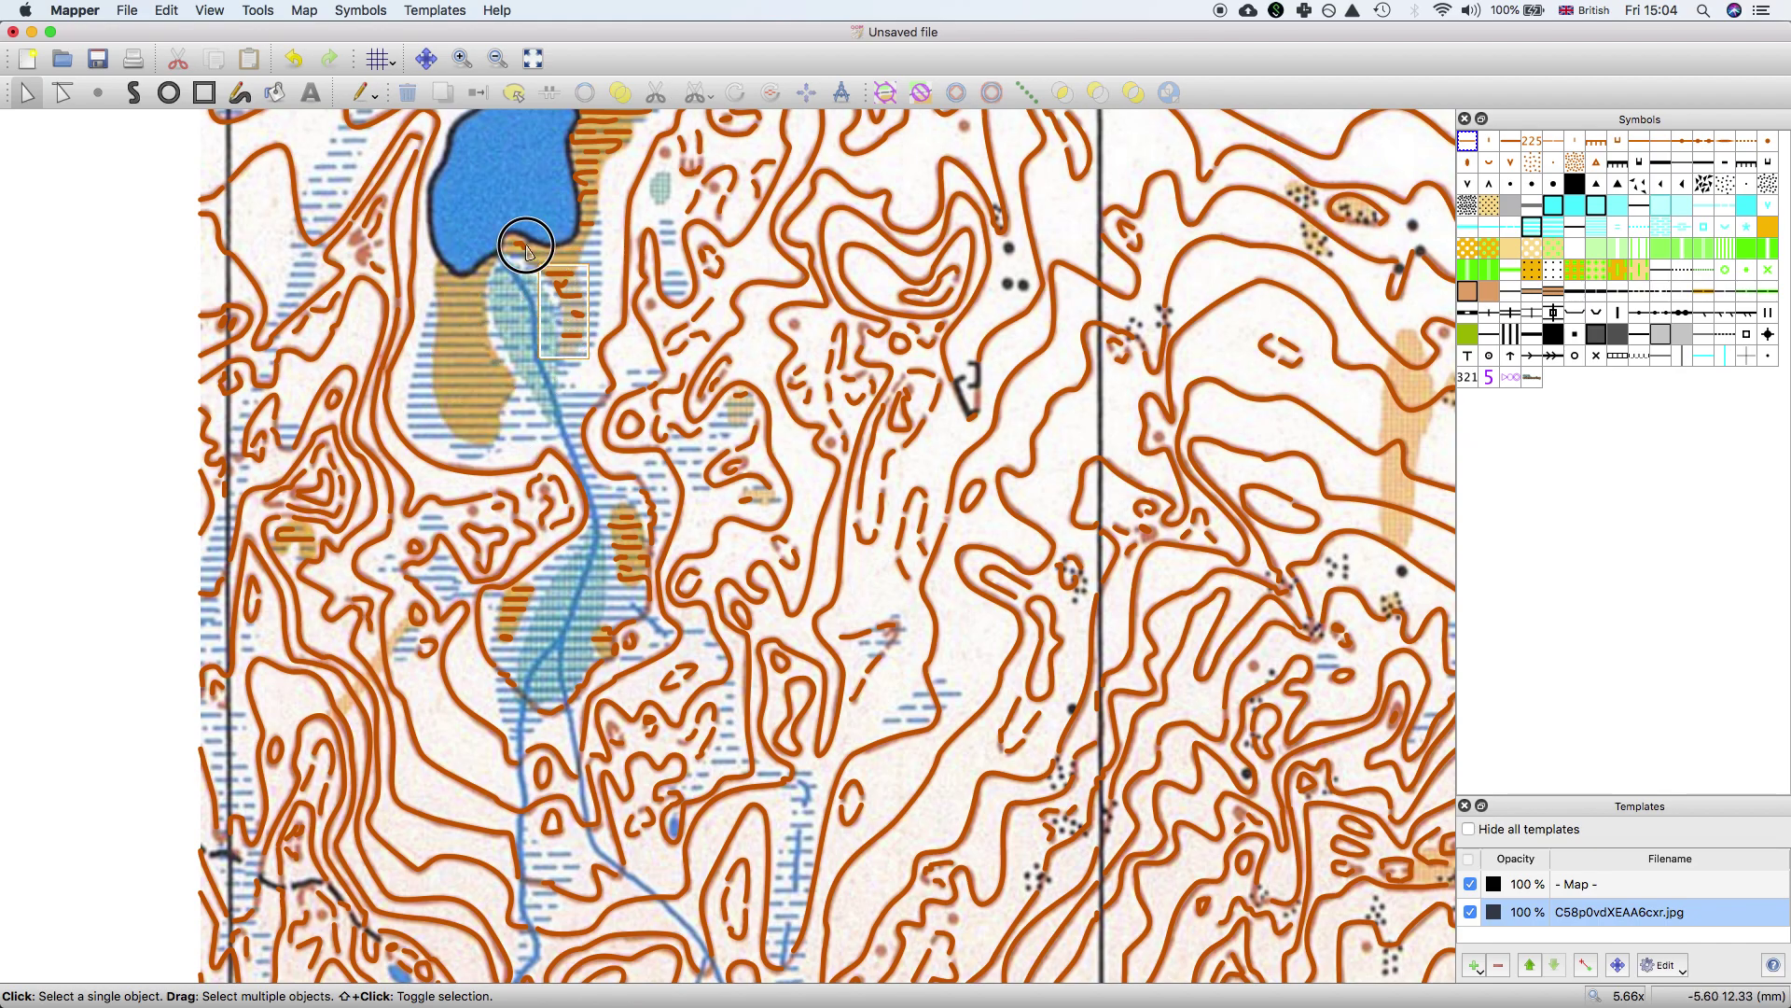
# Step: Inspect the objects beside the stream, next to the lake and in the hatched area right of it
pyautogui.click(571, 308)
pyautogui.click(631, 234)
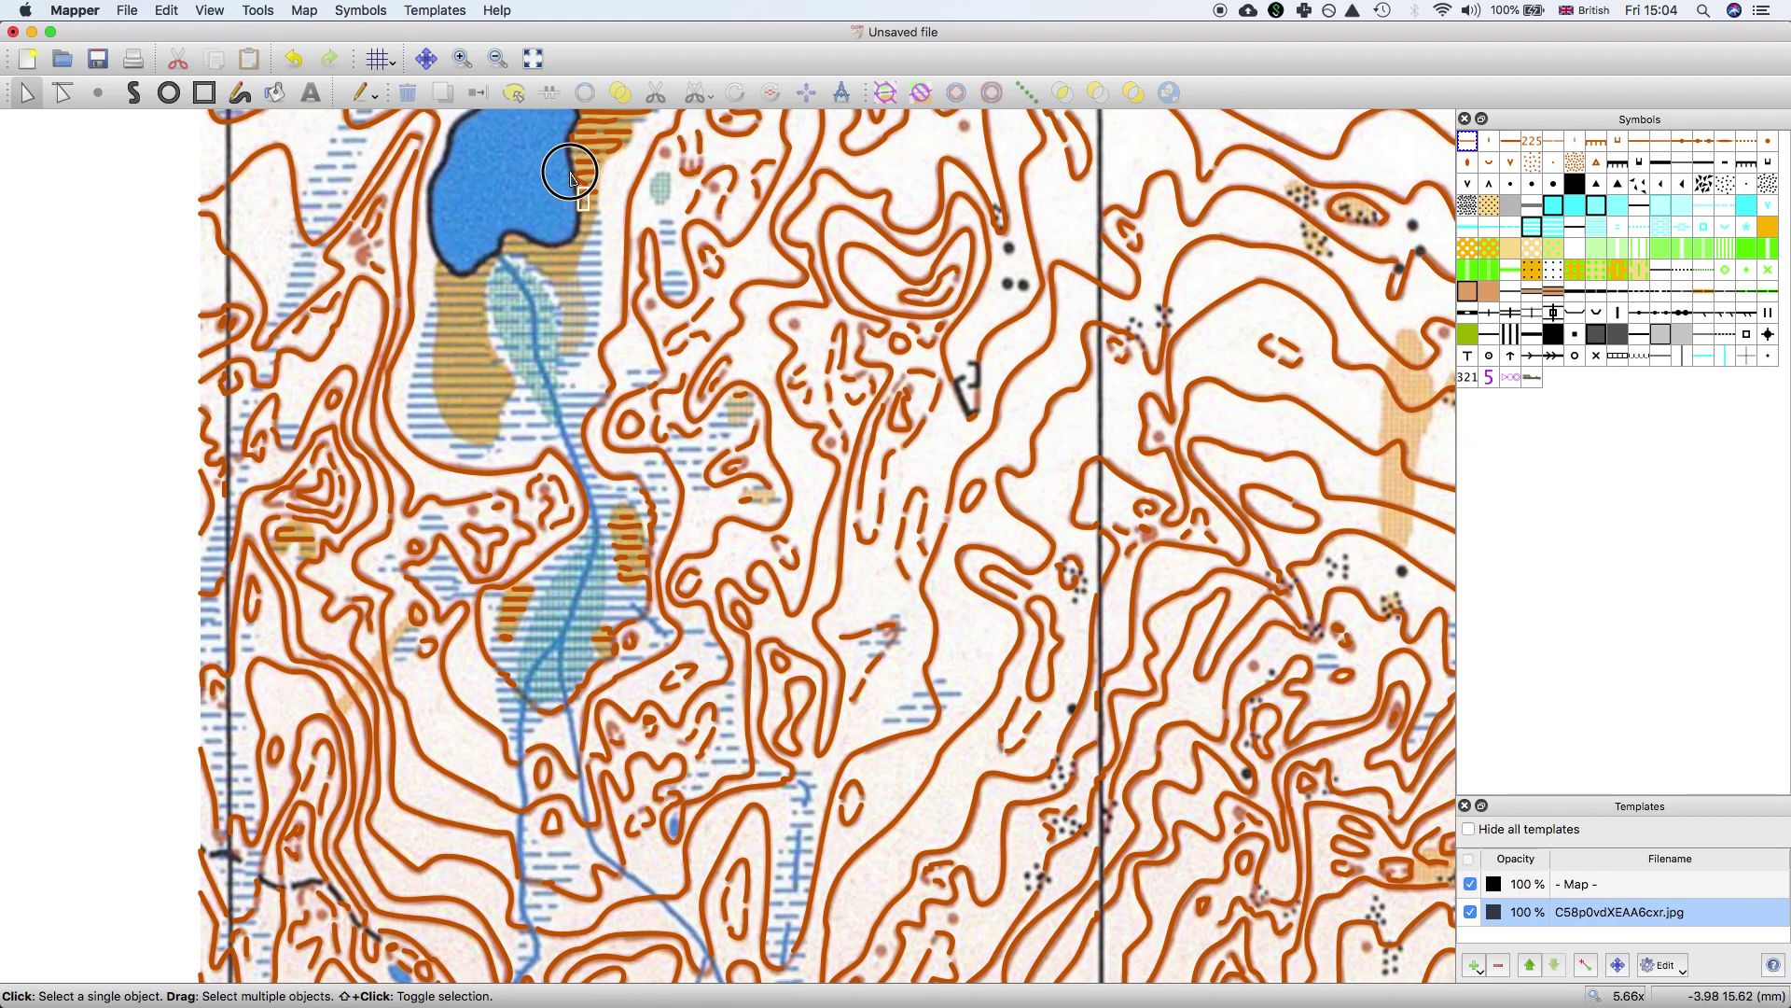
pyautogui.click(602, 235)
pyautogui.click(600, 235)
pyautogui.scroll(-2, 600, 236)
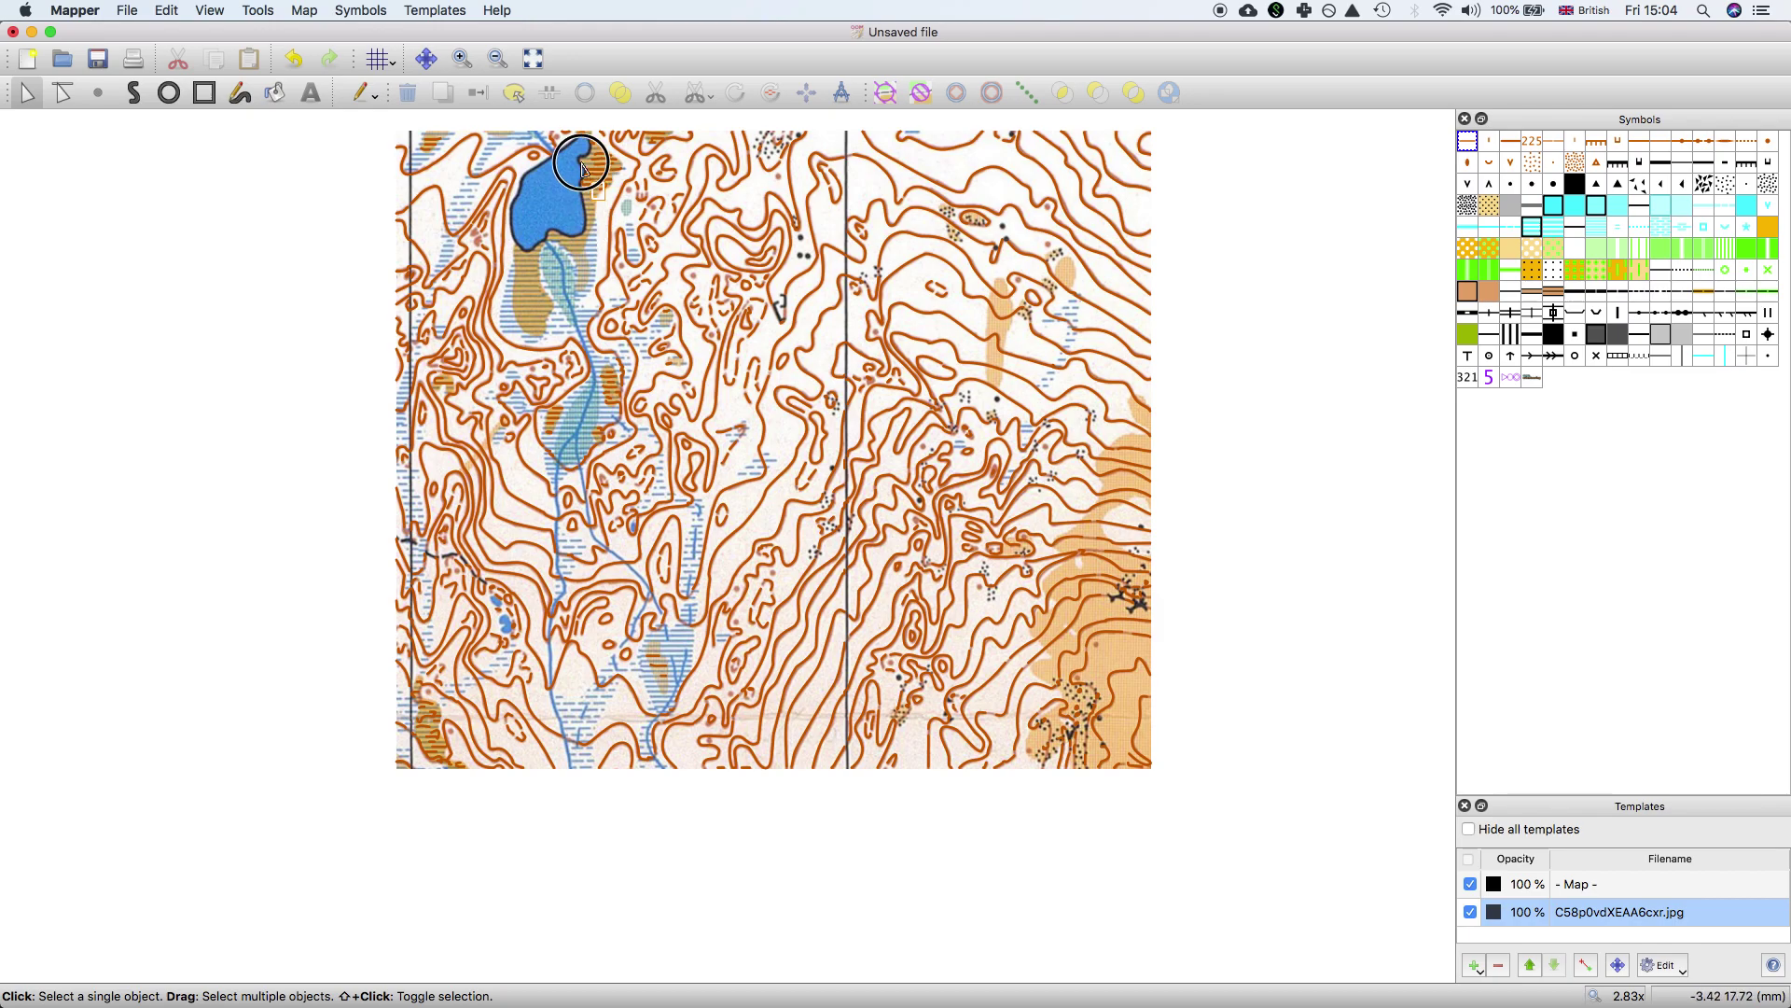
pyautogui.click(602, 189)
pyautogui.click(601, 189)
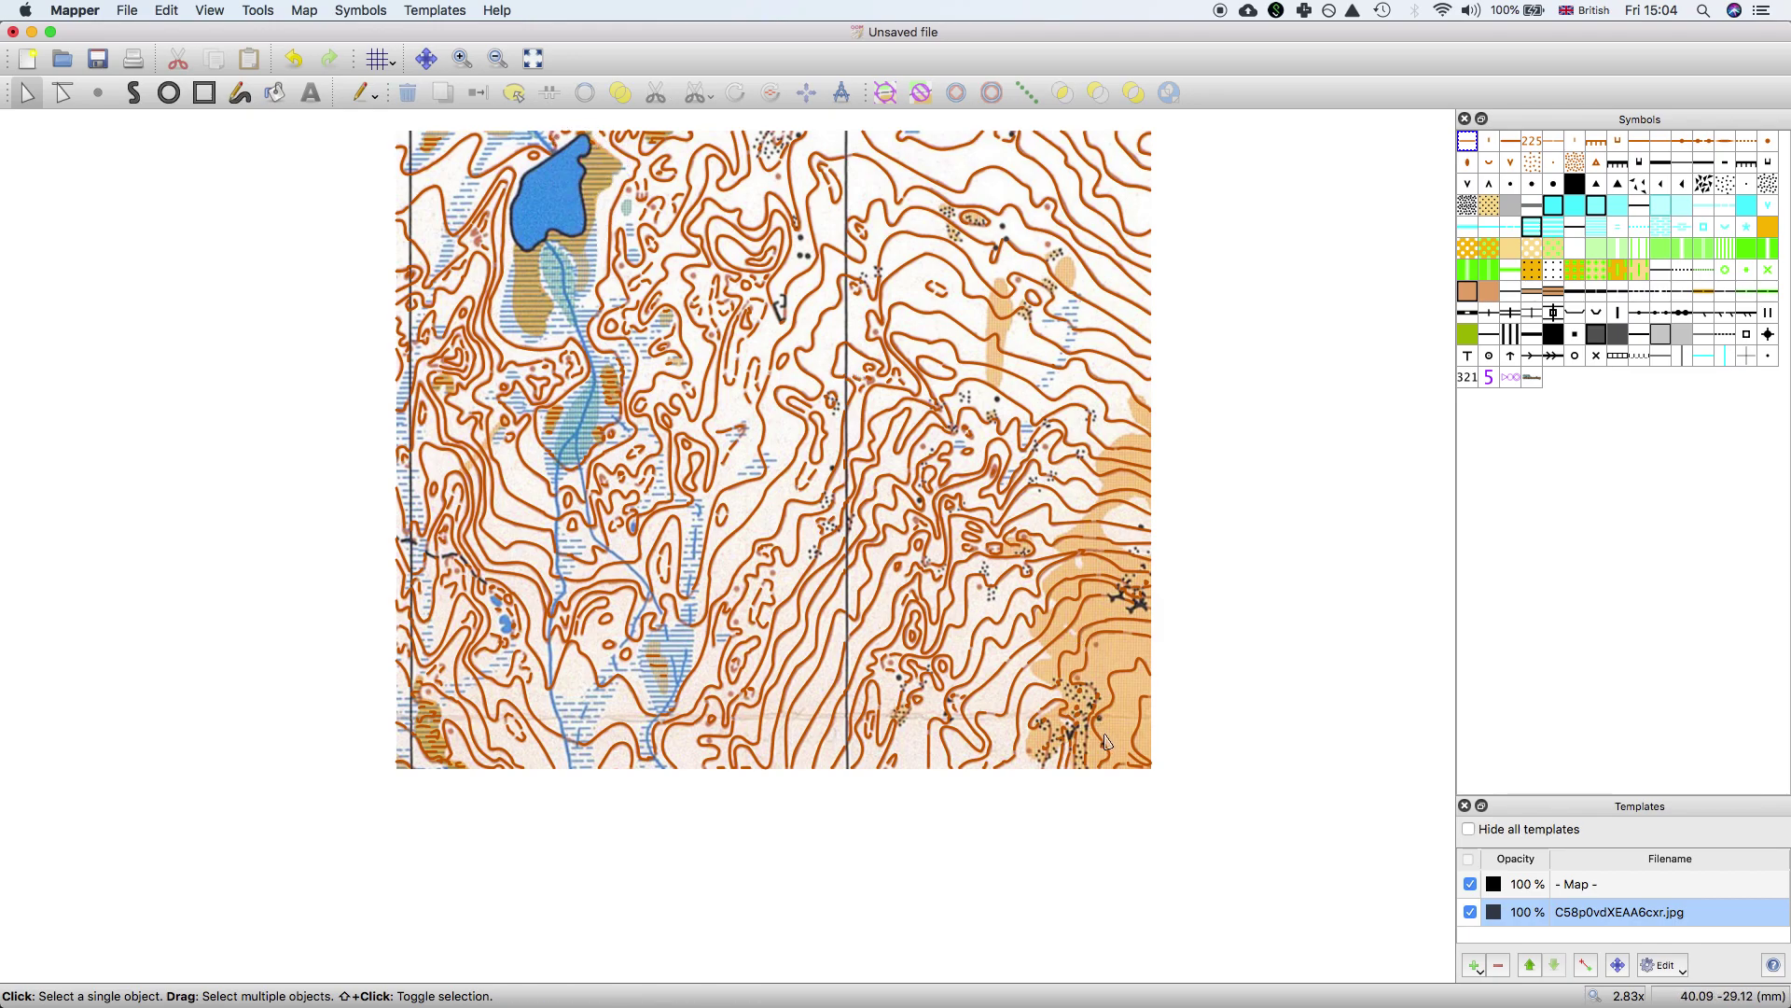
pyautogui.scroll(3, 1105, 741)
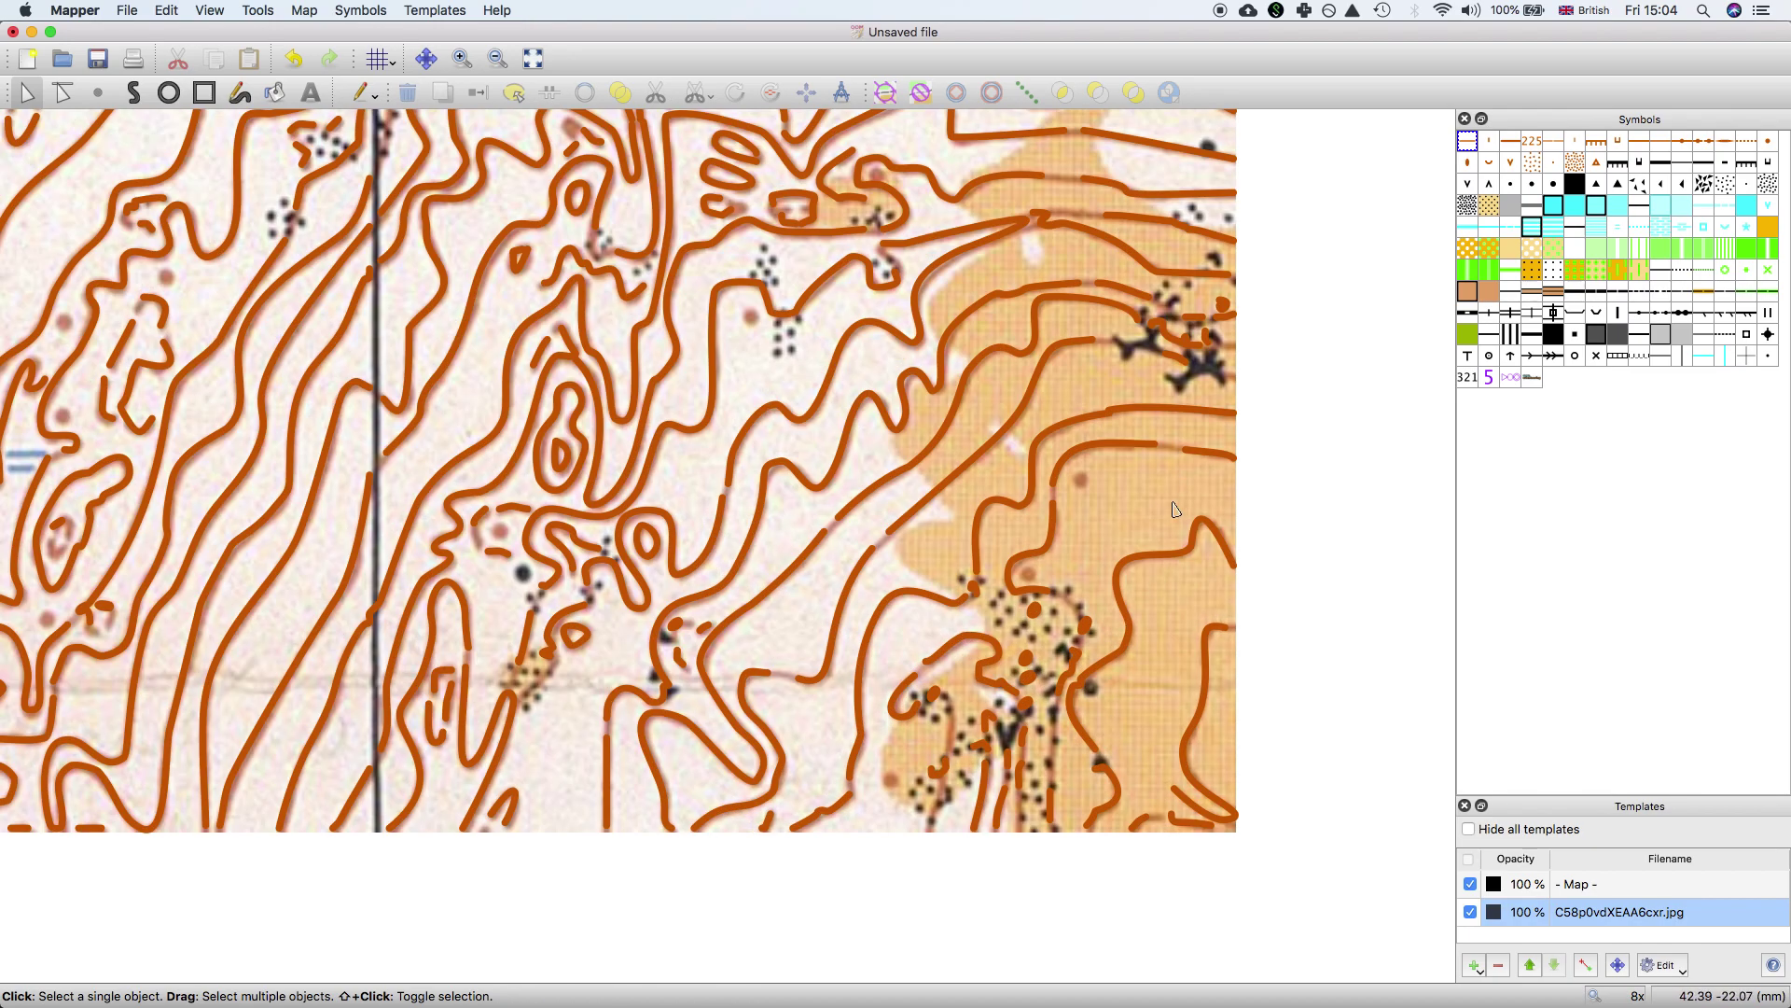
# Step: Extend the short contour in the orange area rightward and bend it to match the scan
pyautogui.click(1153, 442)
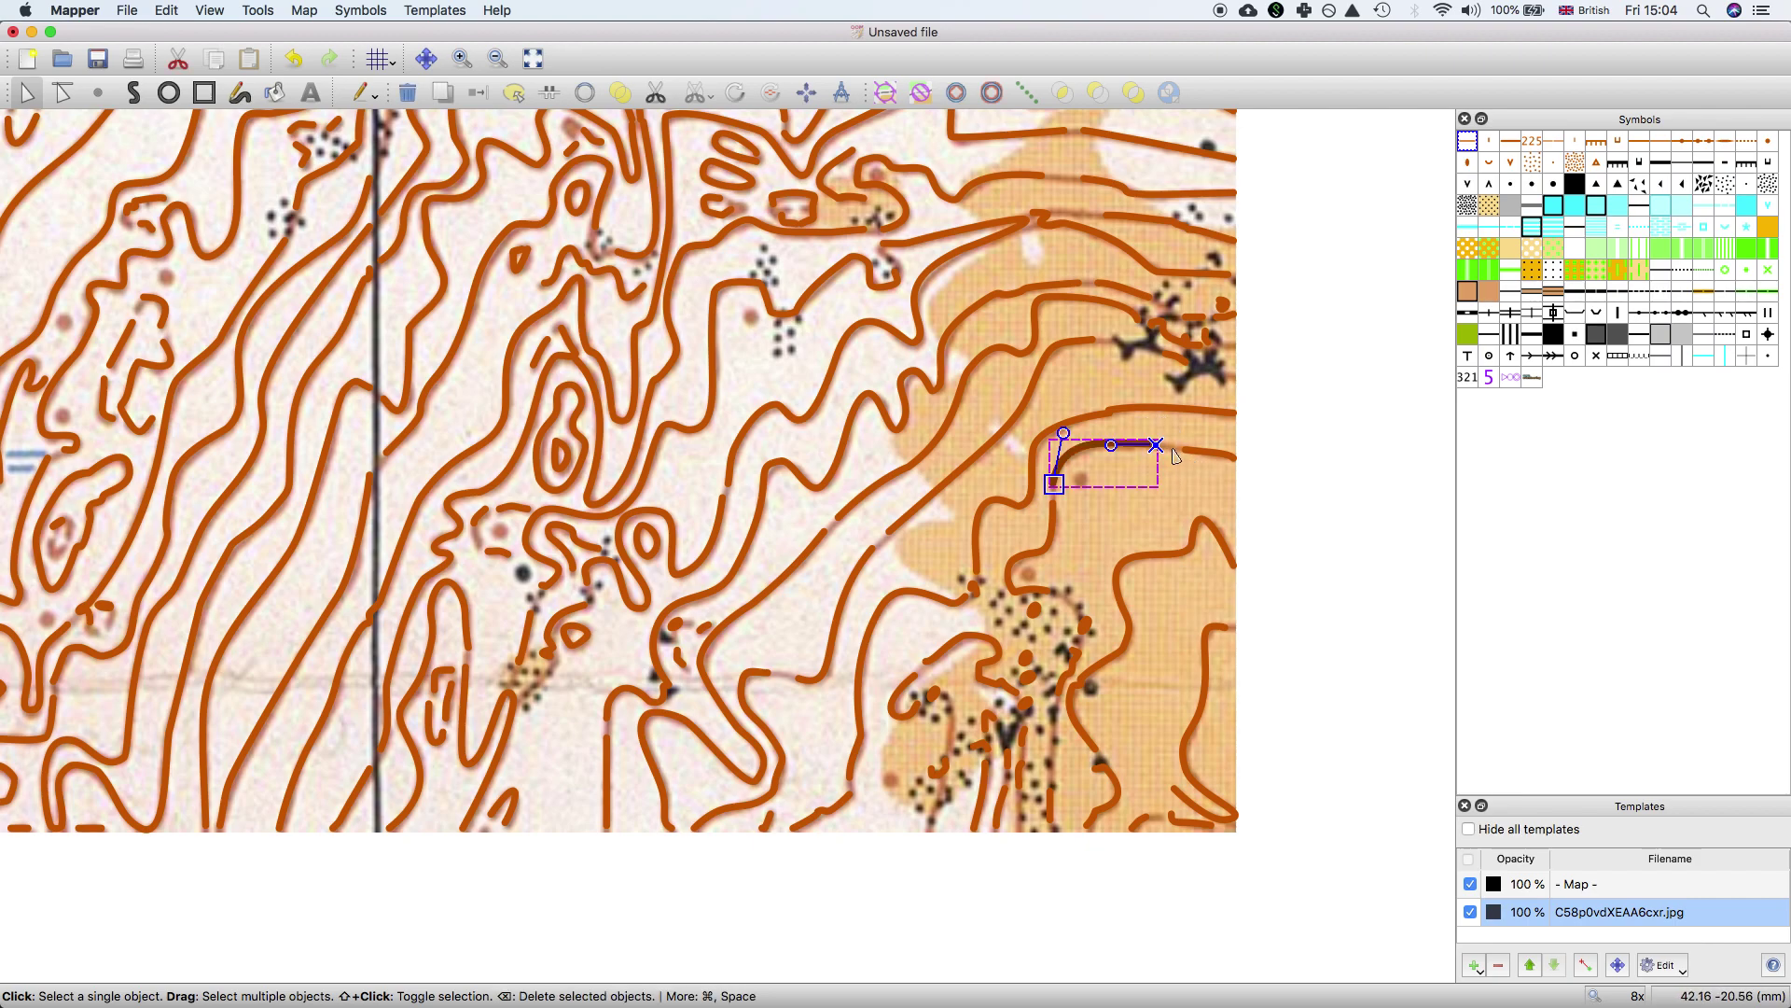
pyautogui.moveTo(1159, 452); pyautogui.dragTo(1233, 457)
pyautogui.click(1203, 484)
pyautogui.click(1174, 459)
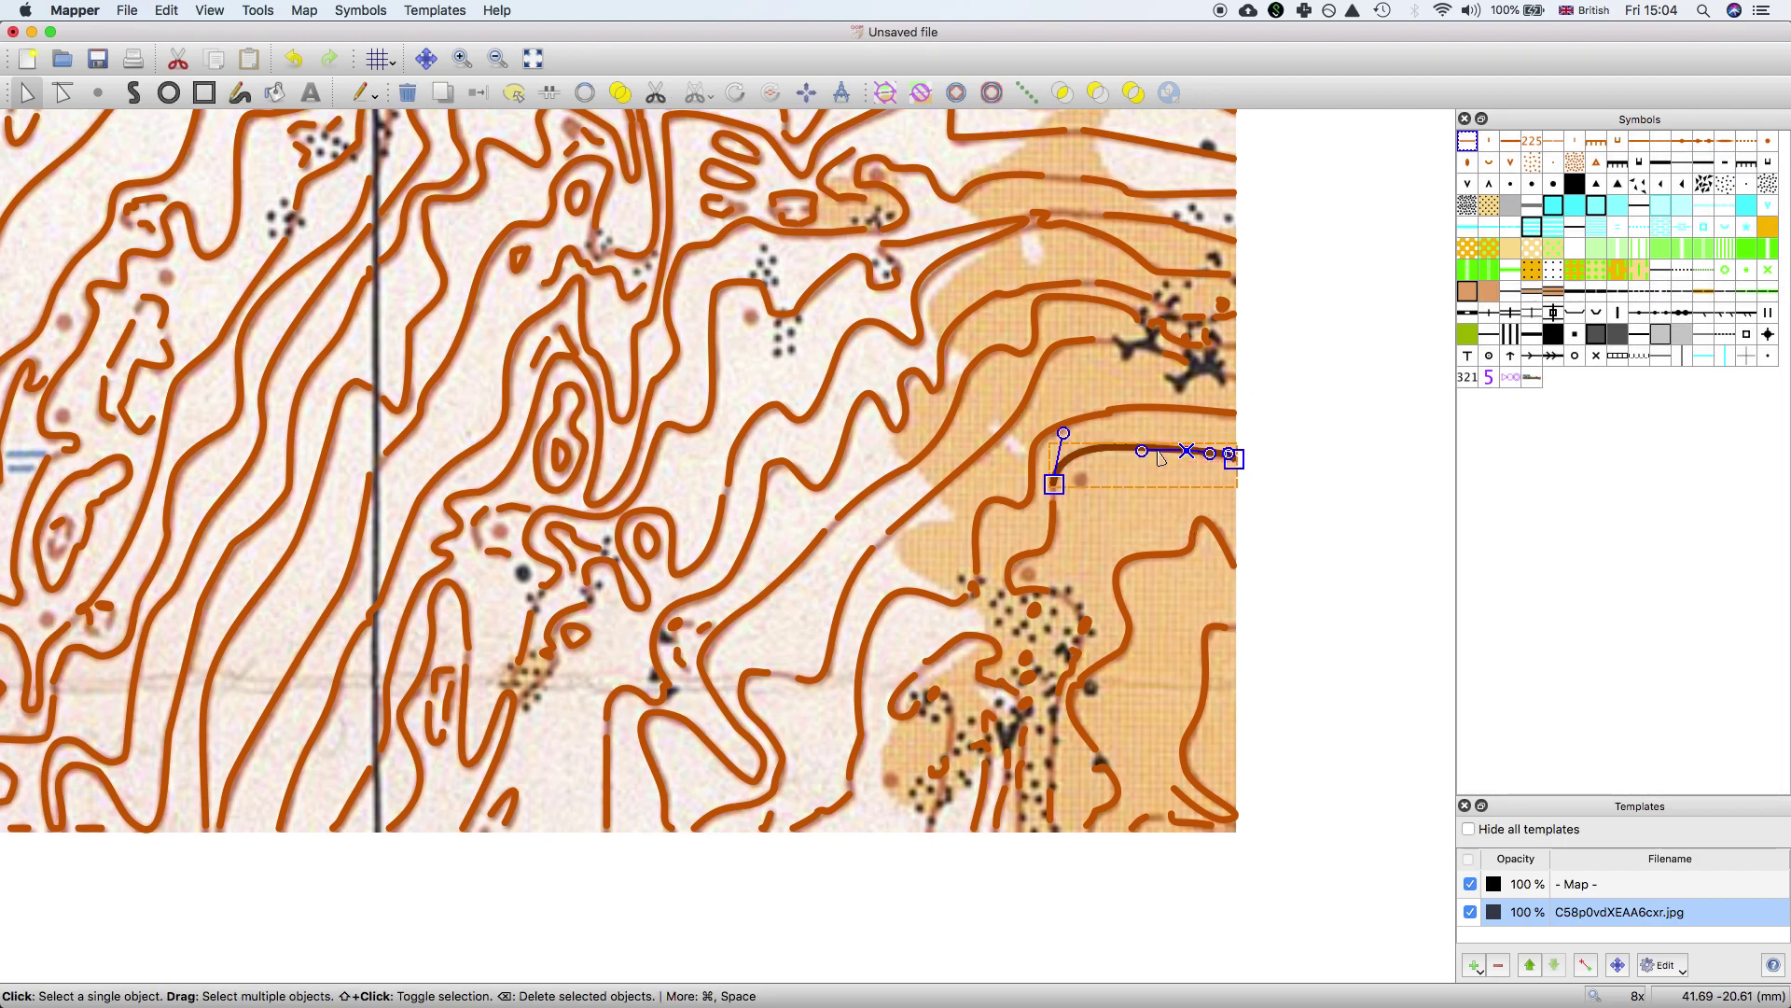
pyautogui.click(1162, 459)
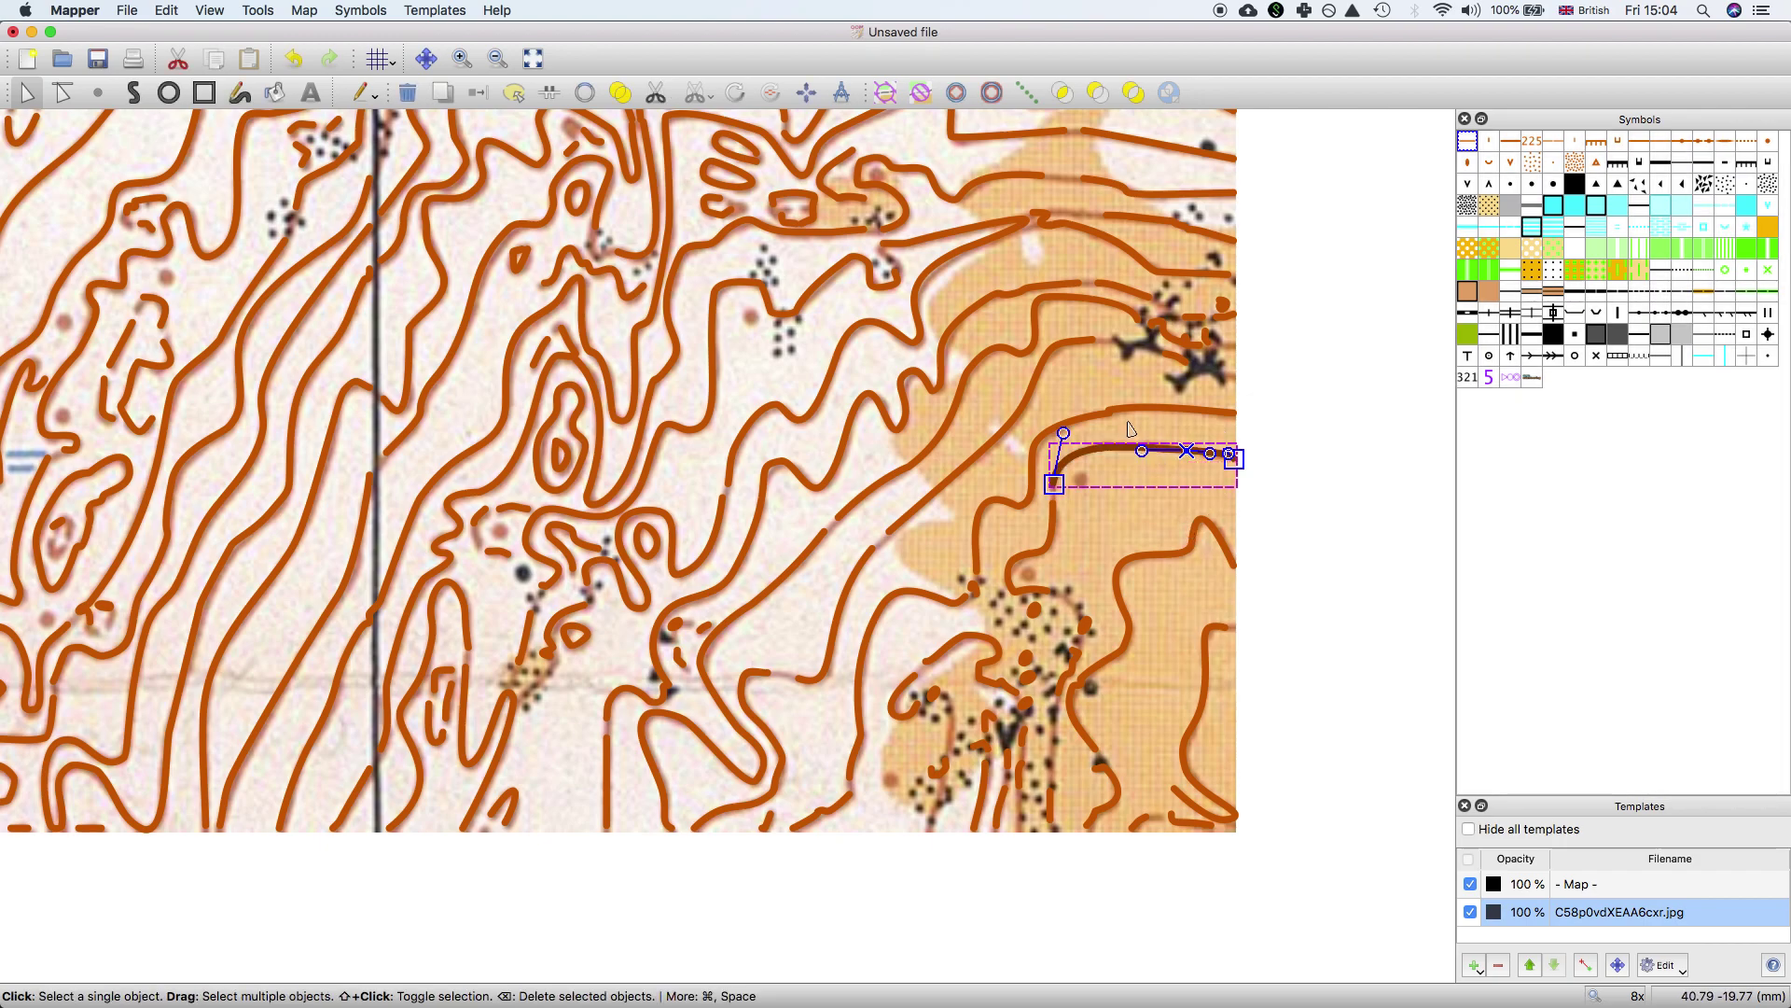
pyautogui.click(1183, 461)
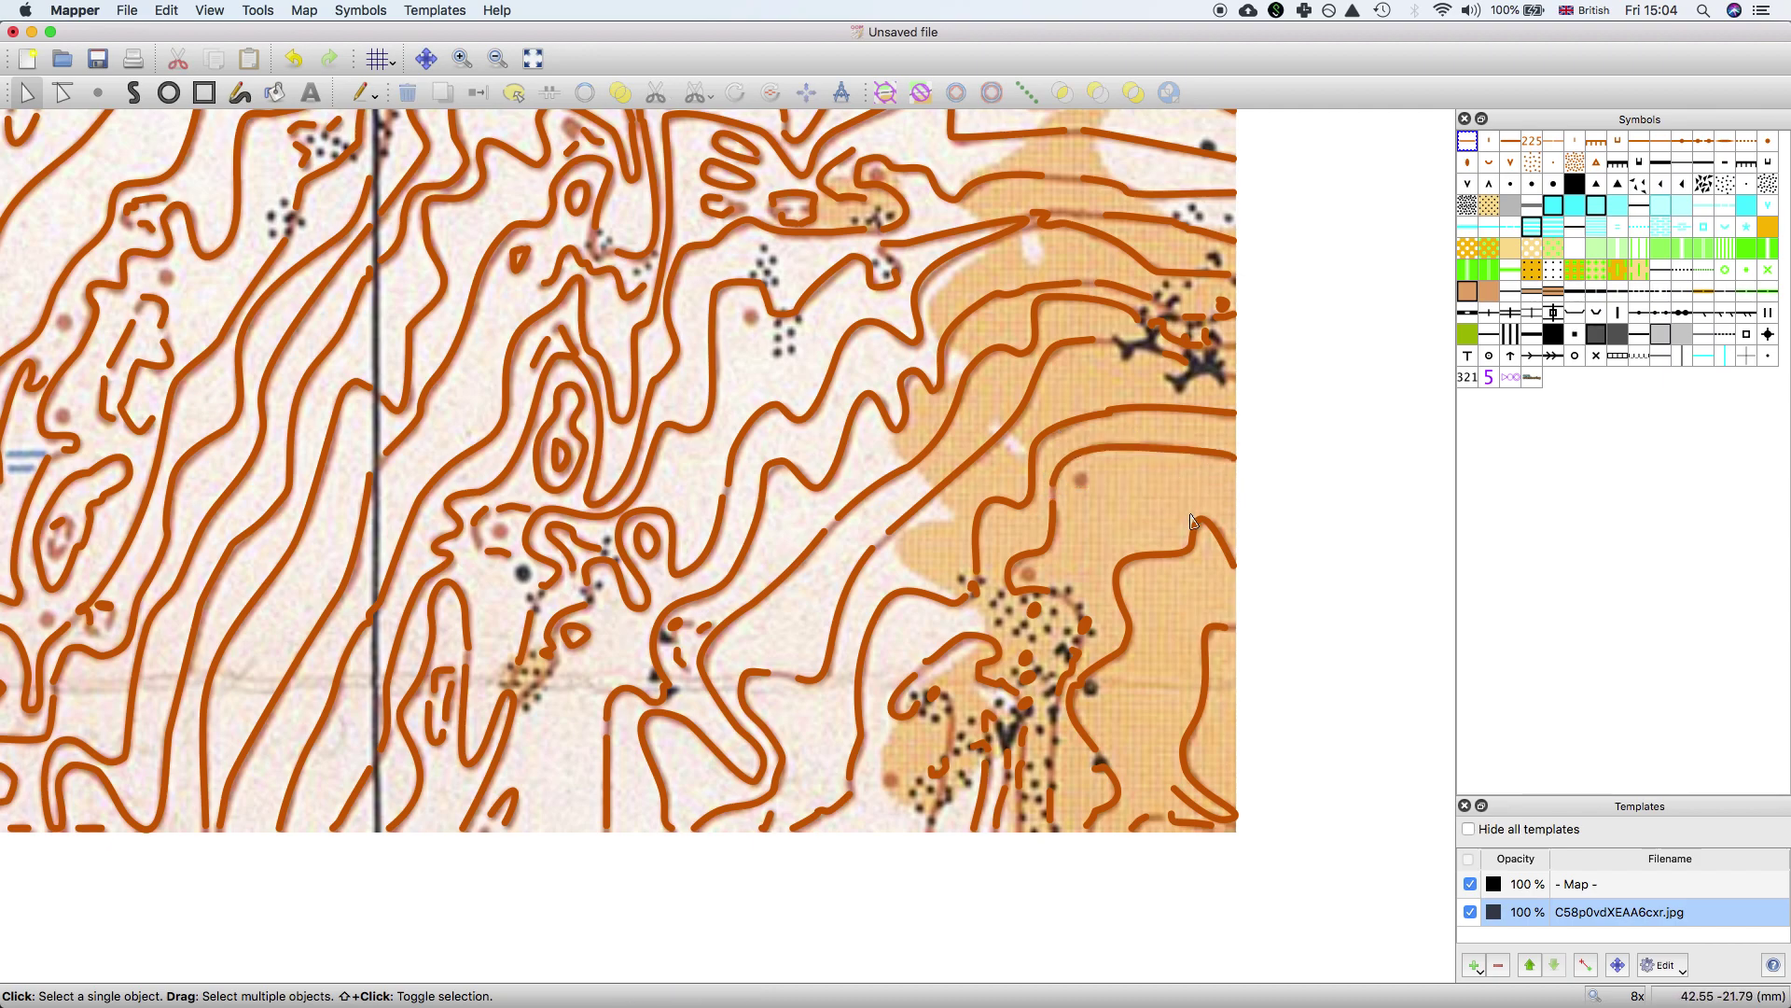
pyautogui.click(1189, 457)
pyautogui.moveTo(1189, 457); pyautogui.dragTo(1201, 454)
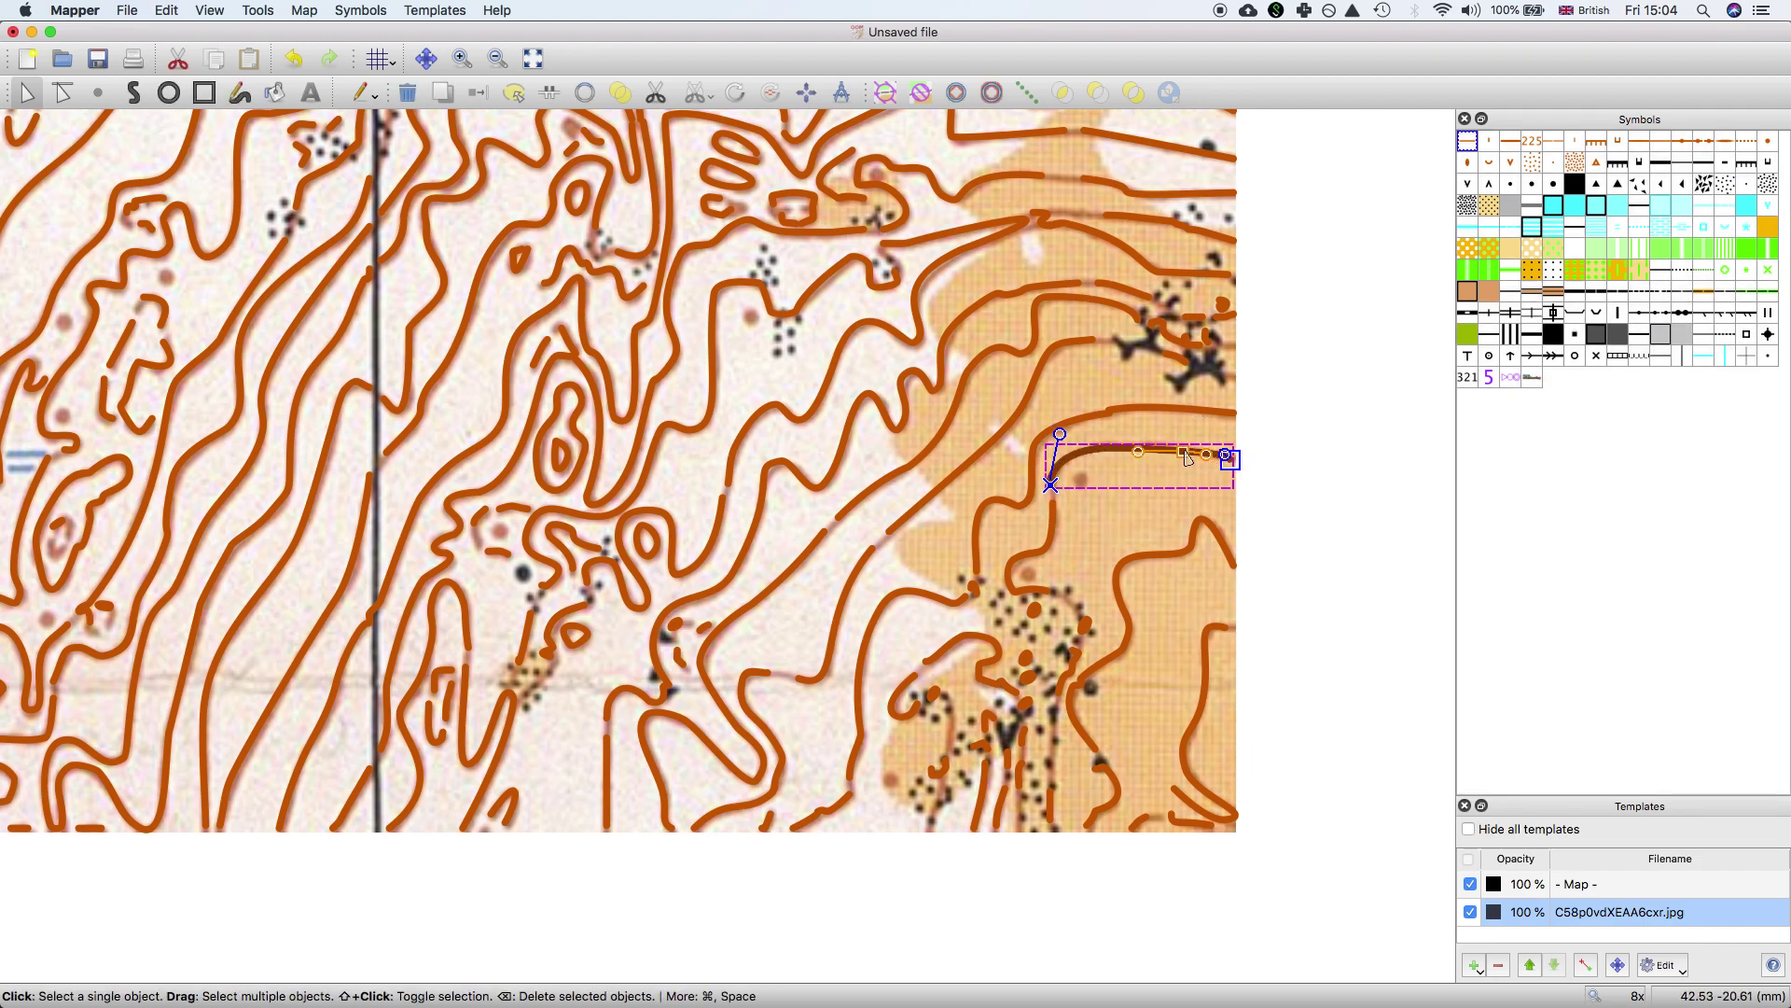
pyautogui.click(1157, 538)
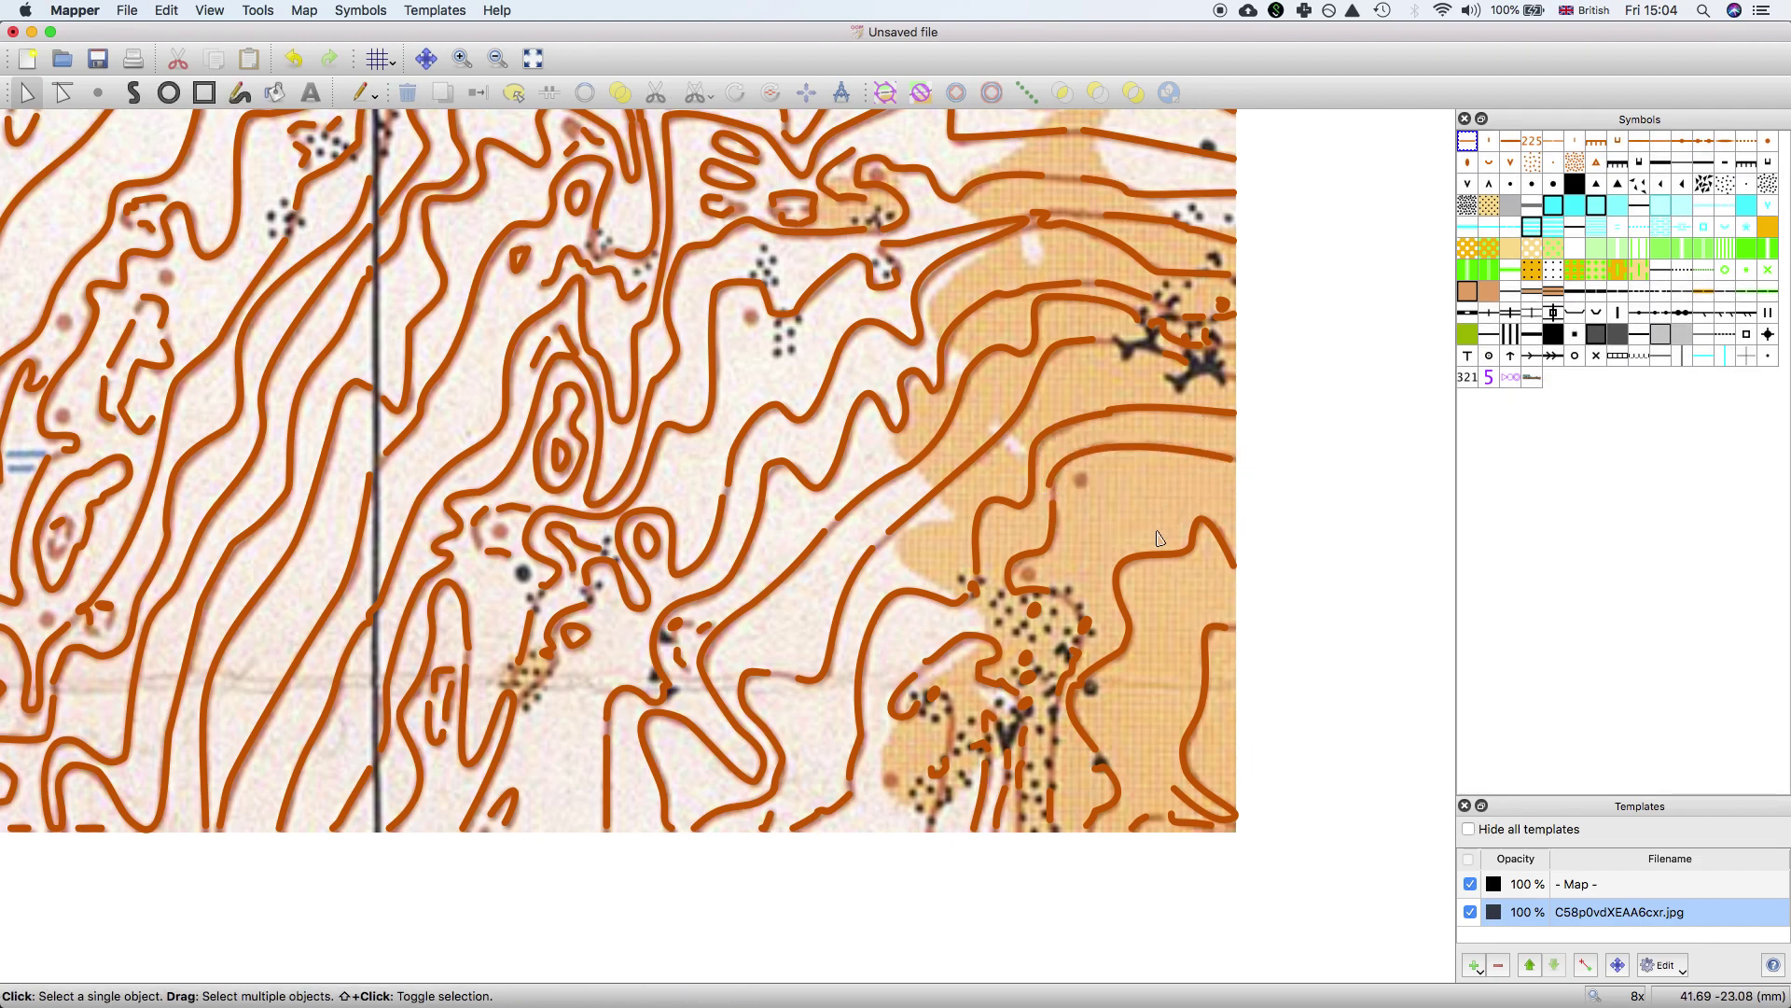
# Step: Move the short line below the curve up and snap its end onto the curved contour
pyautogui.click(1053, 486)
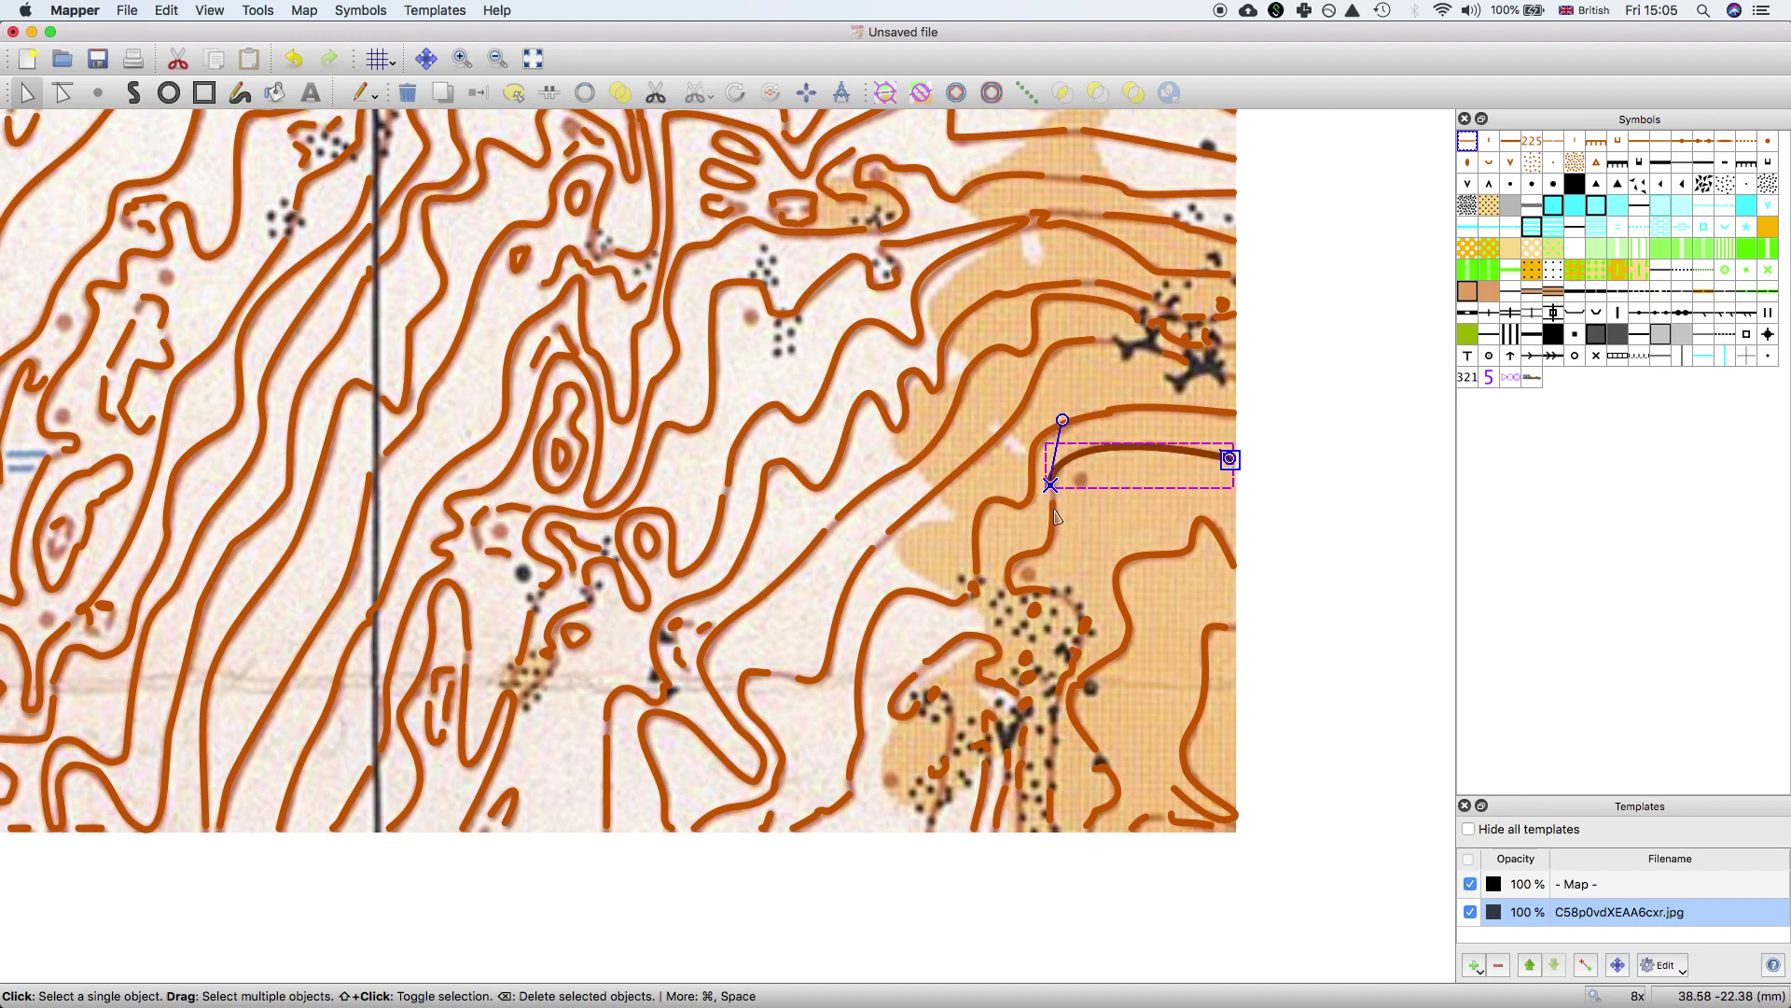
pyautogui.click(1049, 496)
pyautogui.moveTo(1049, 496); pyautogui.dragTo(1056, 493)
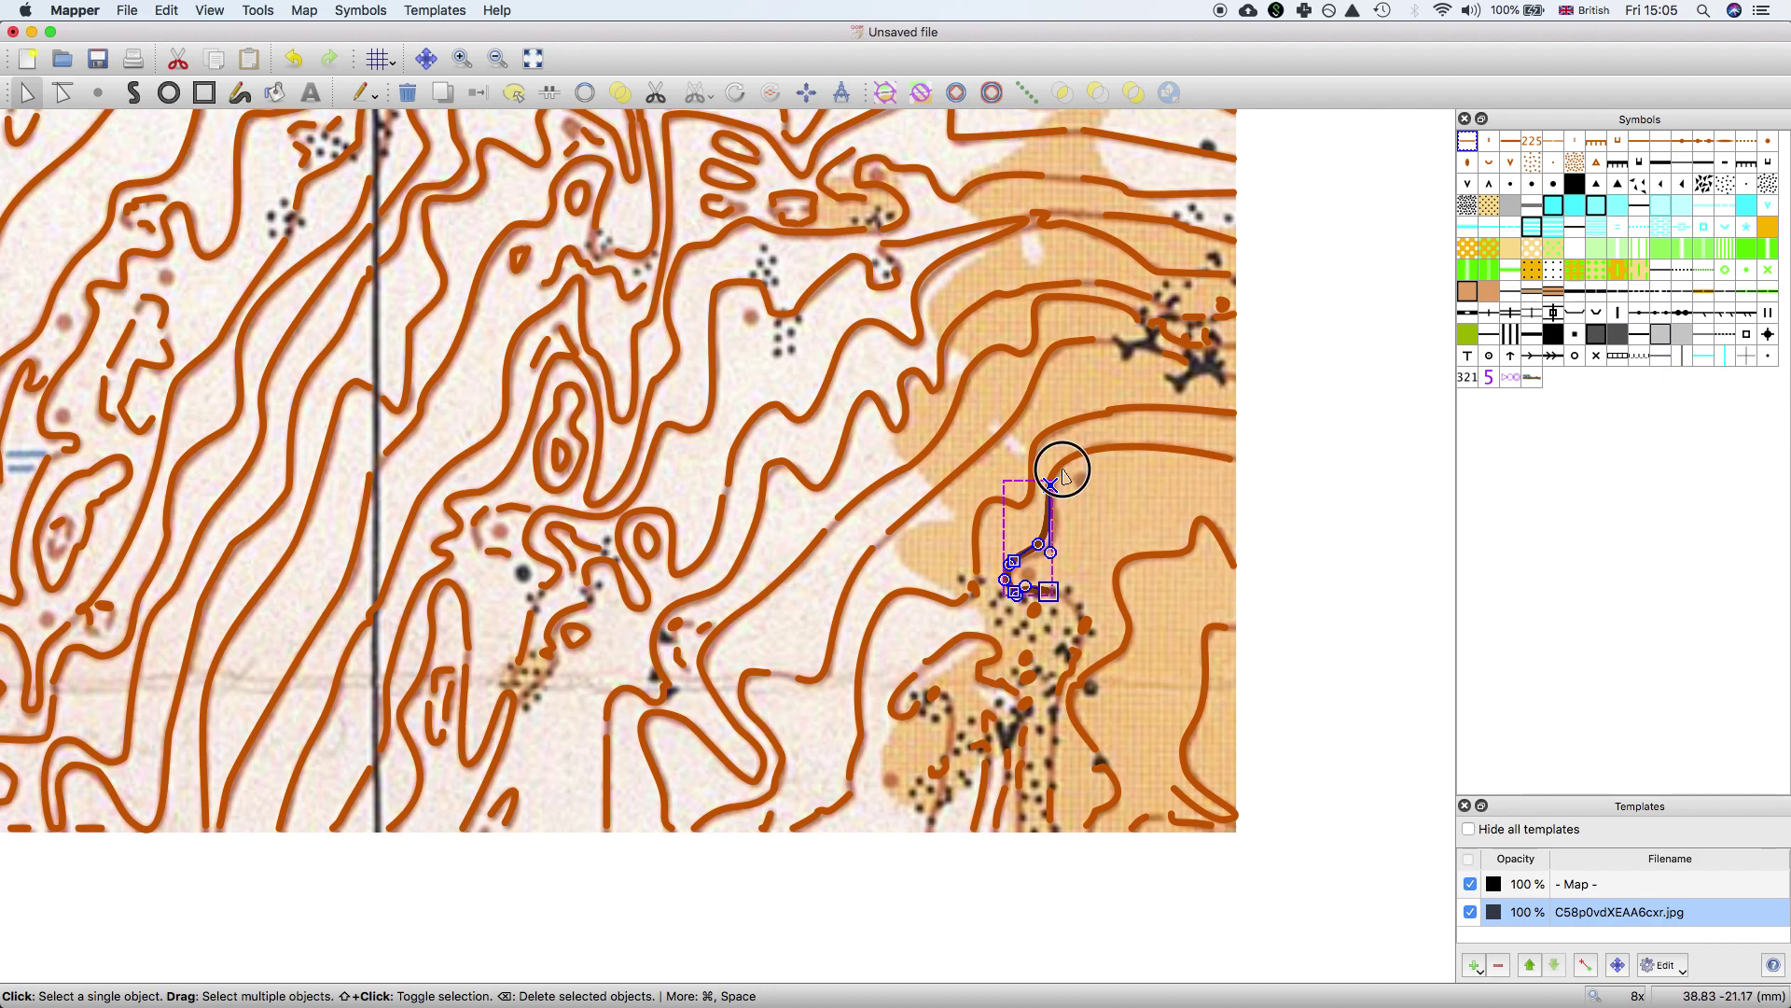
pyautogui.keyDown('shift'); pyautogui.click(1060, 478); pyautogui.keyUp('shift')
pyautogui.moveTo(1054, 494); pyautogui.dragTo(1052, 500)
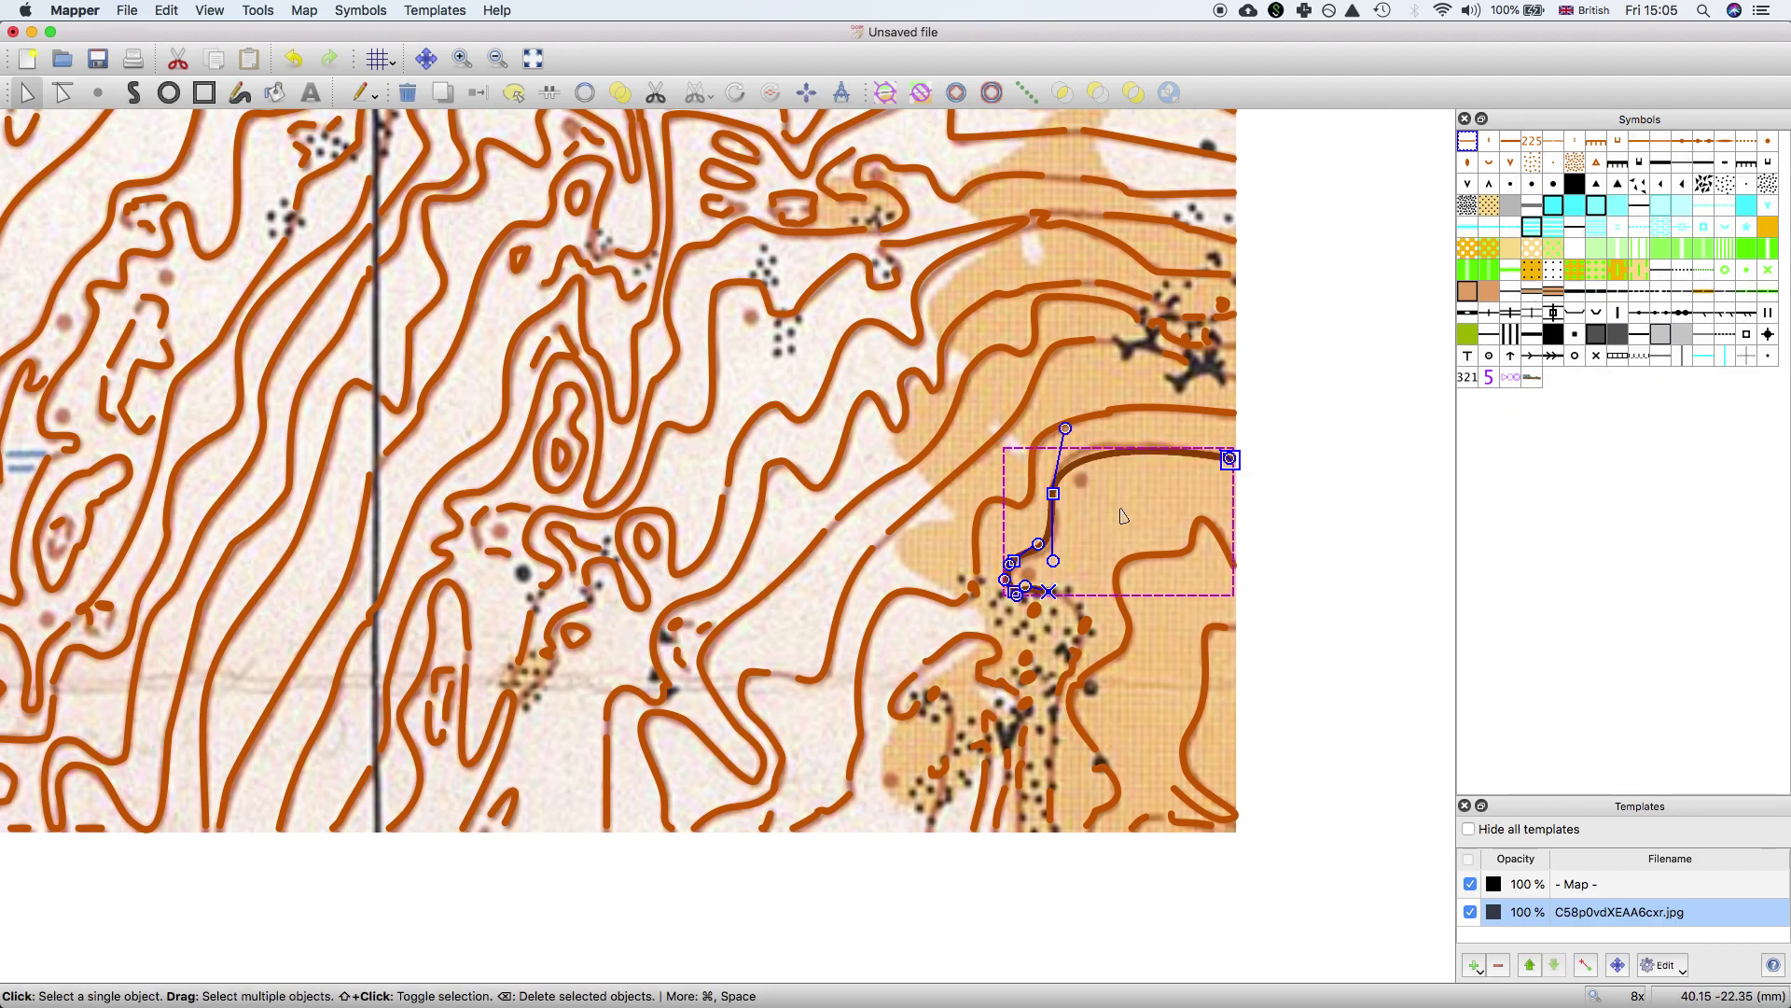
pyautogui.click(1119, 524)
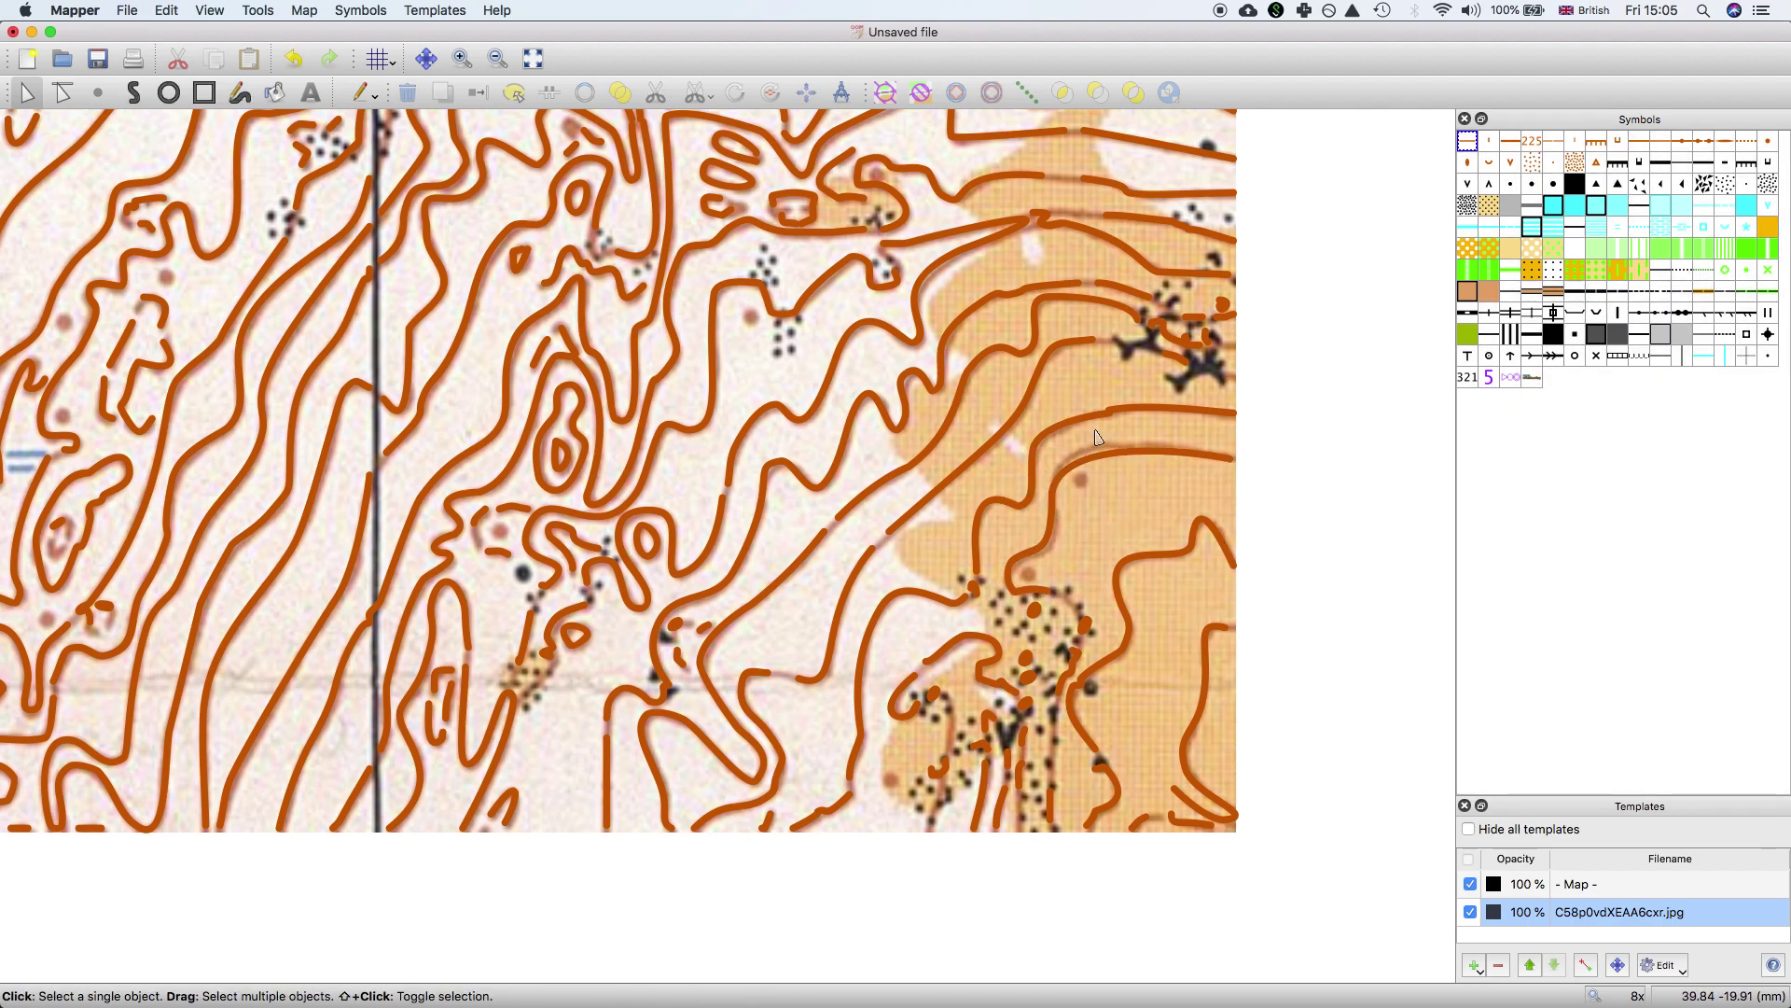
pyautogui.scroll(-1, 1100, 209)
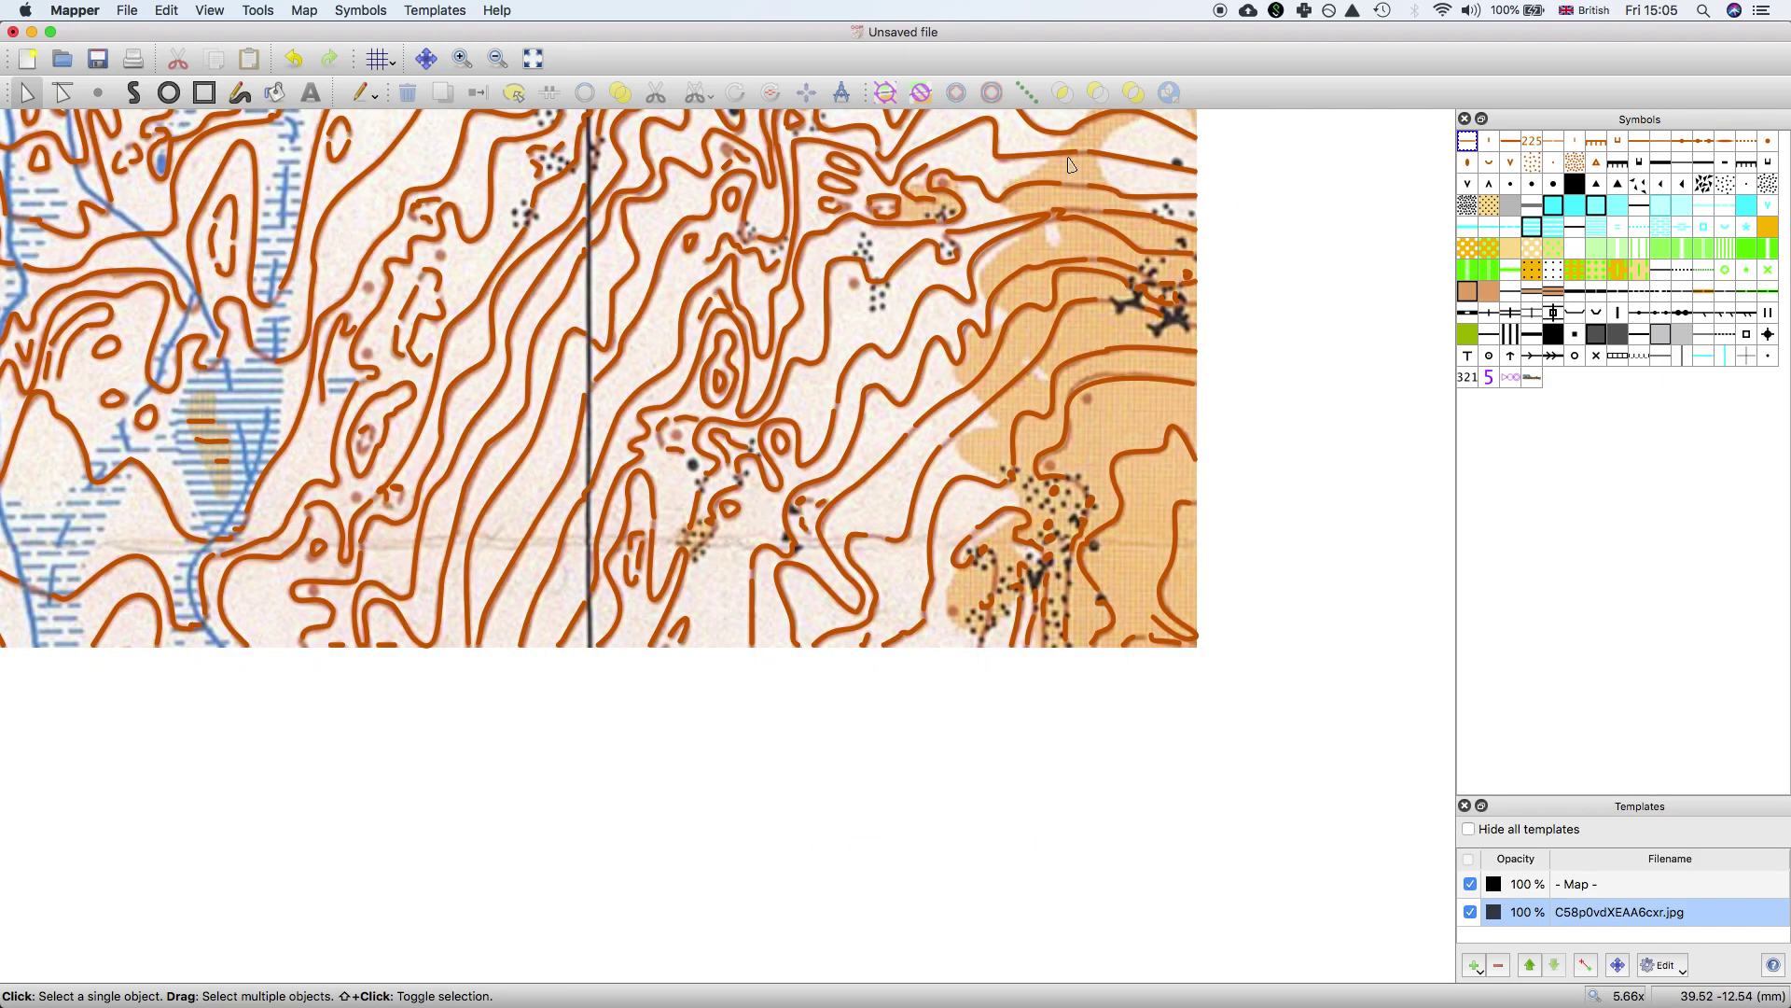
pyautogui.click(426, 58)
pyautogui.moveTo(954, 439); pyautogui.dragTo(887, 523)
pyautogui.moveTo(1050, 334); pyautogui.dragTo(965, 446)
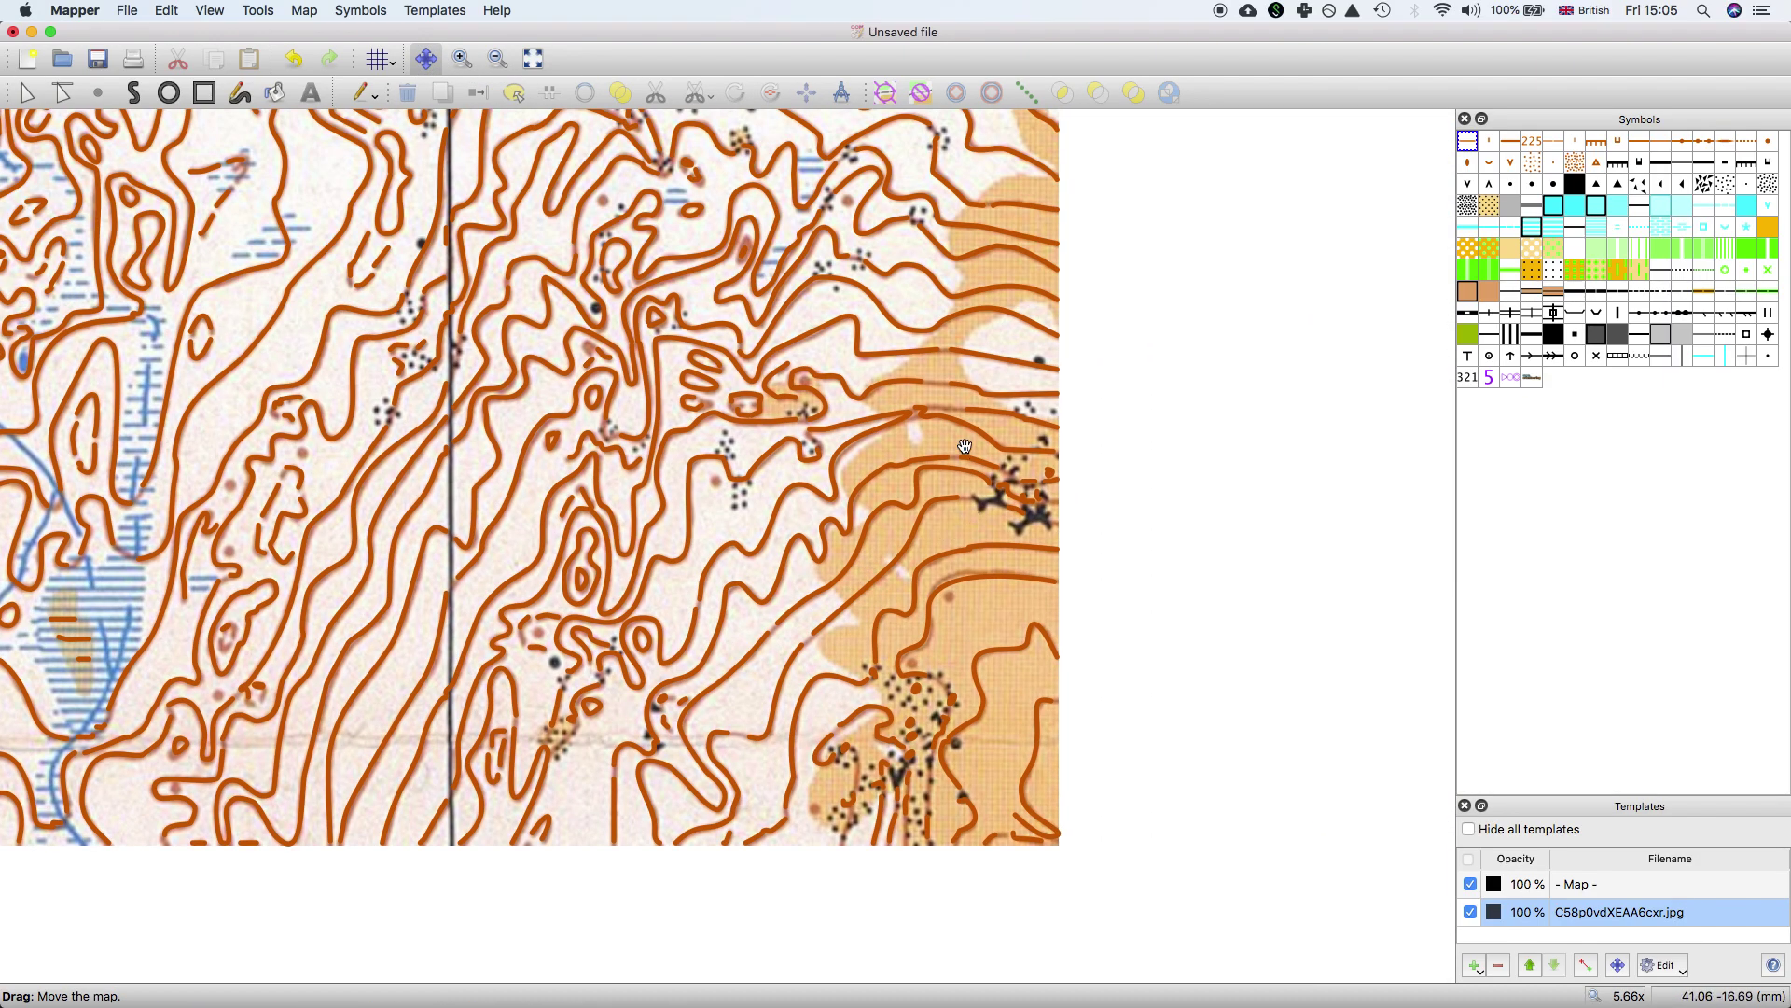
pyautogui.scroll(3, 965, 422)
pyautogui.scroll(1, 965, 421)
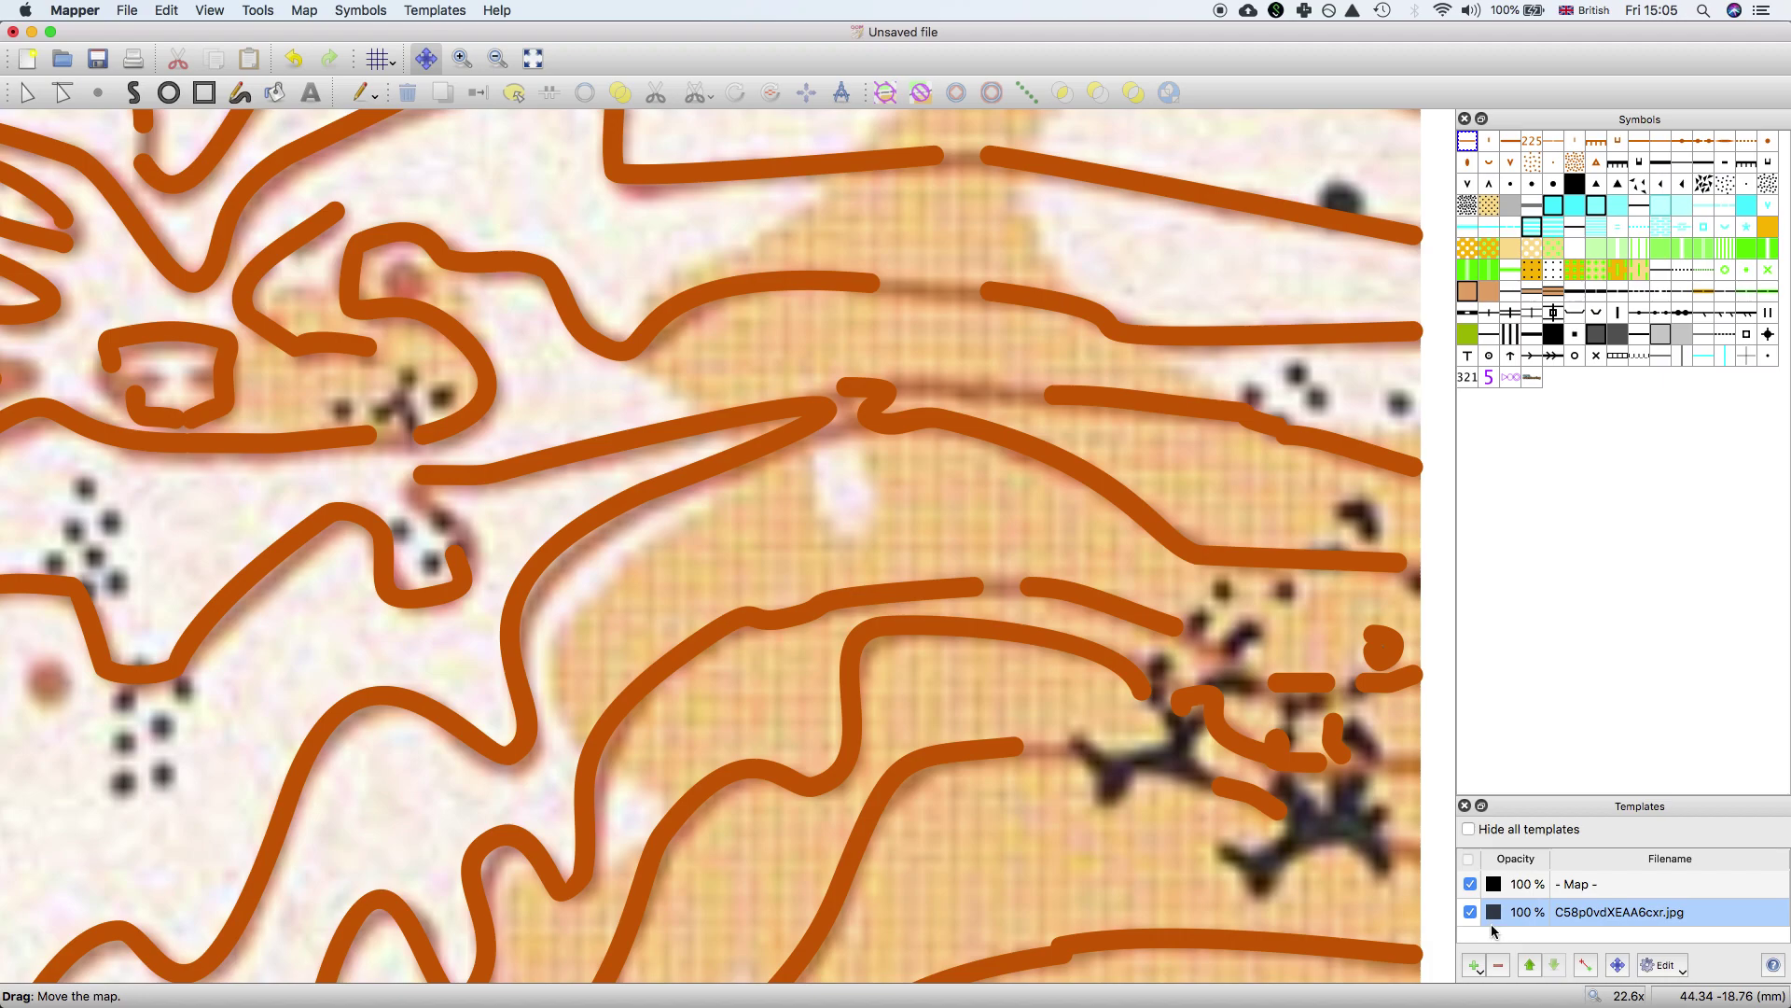
pyautogui.click(1470, 912)
pyautogui.click(1470, 912)
pyautogui.click(1471, 883)
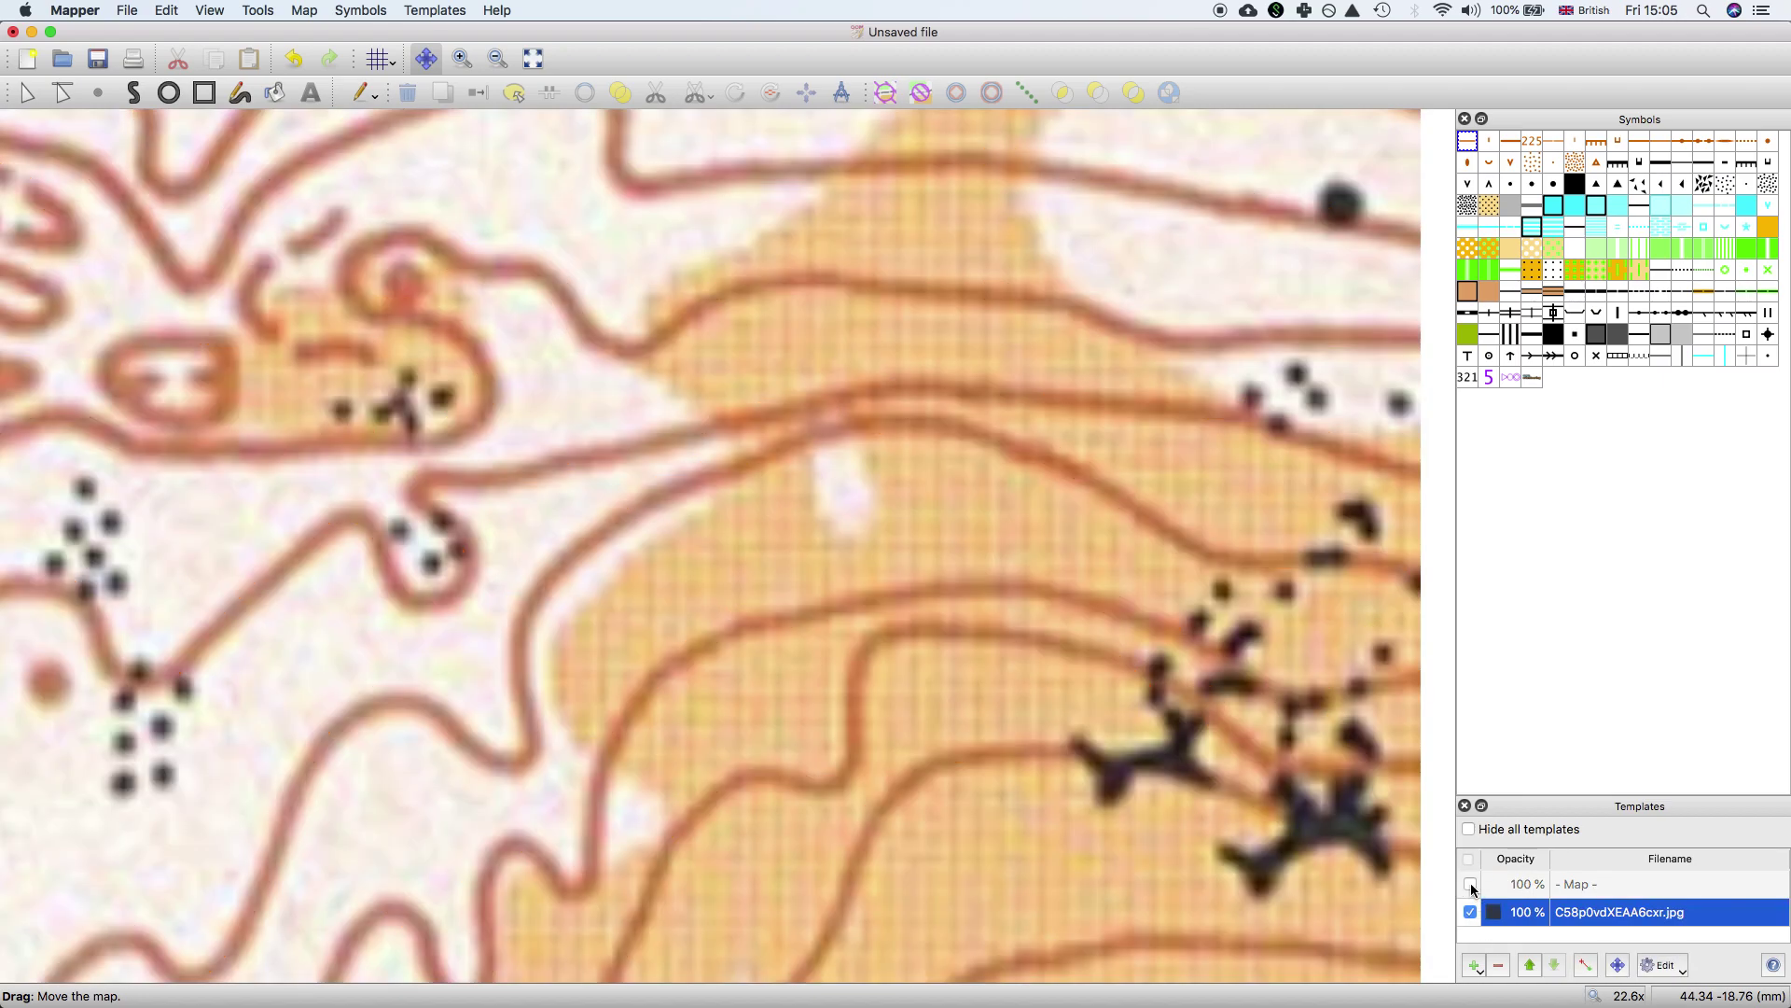
pyautogui.click(1470, 883)
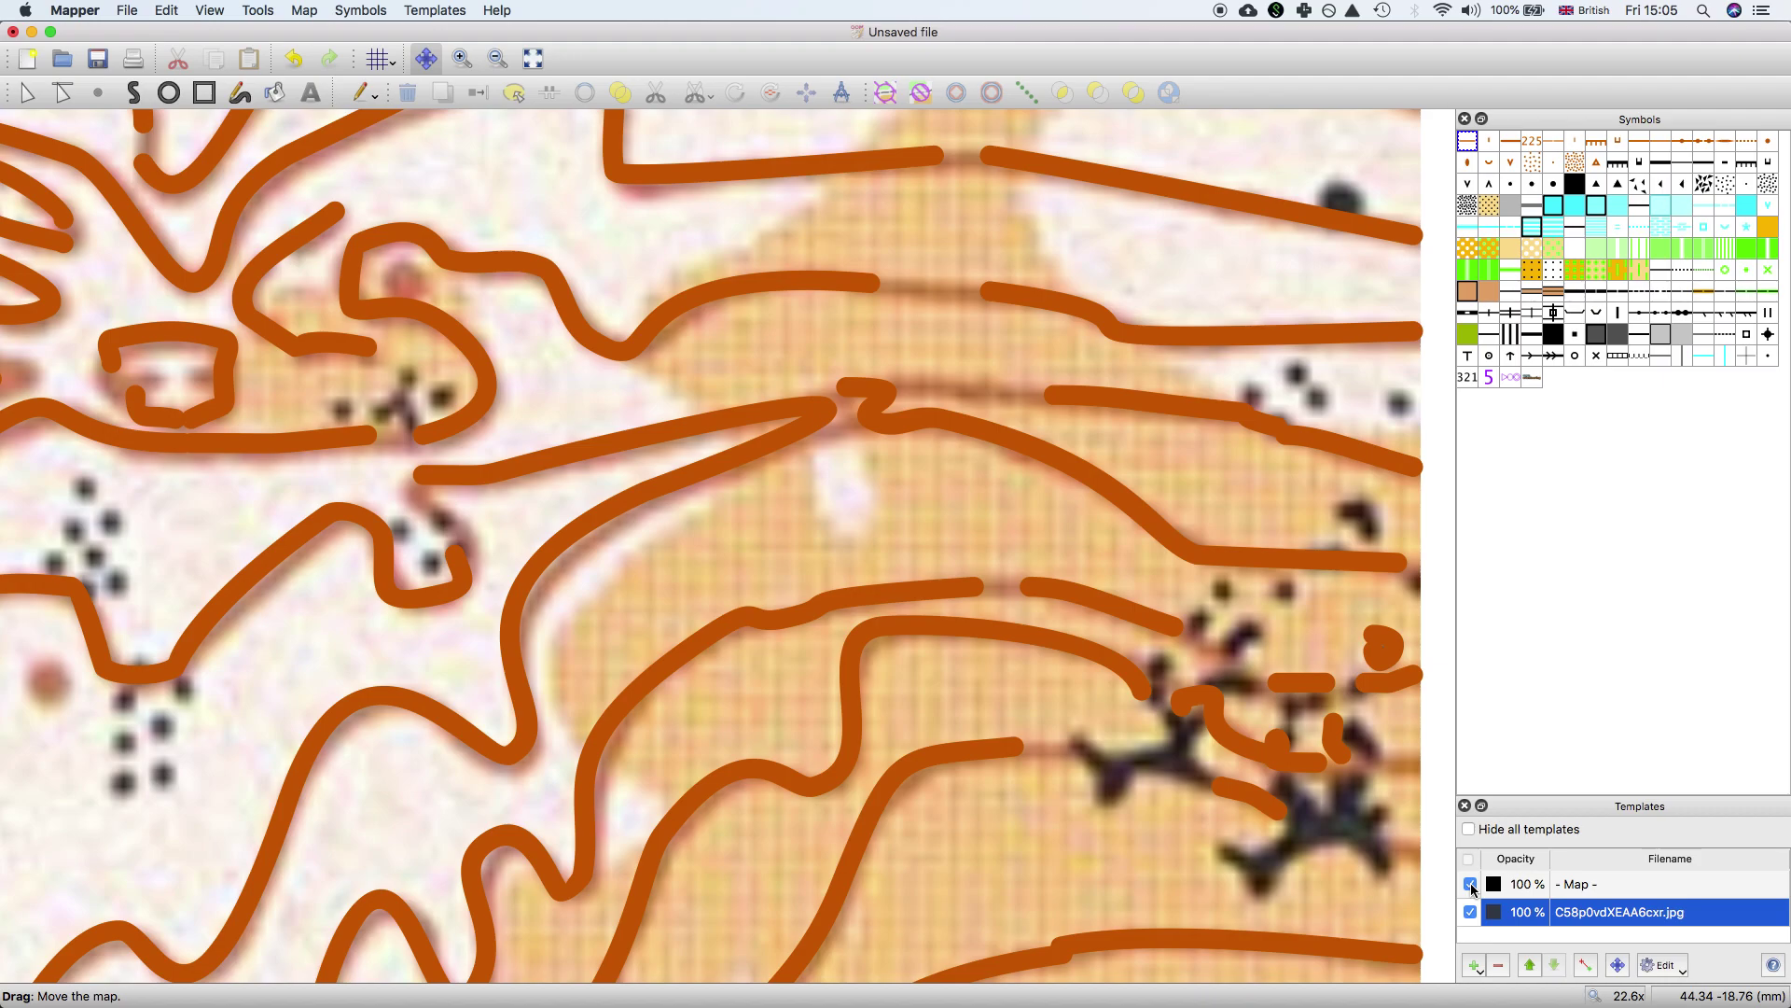
pyautogui.click(1470, 883)
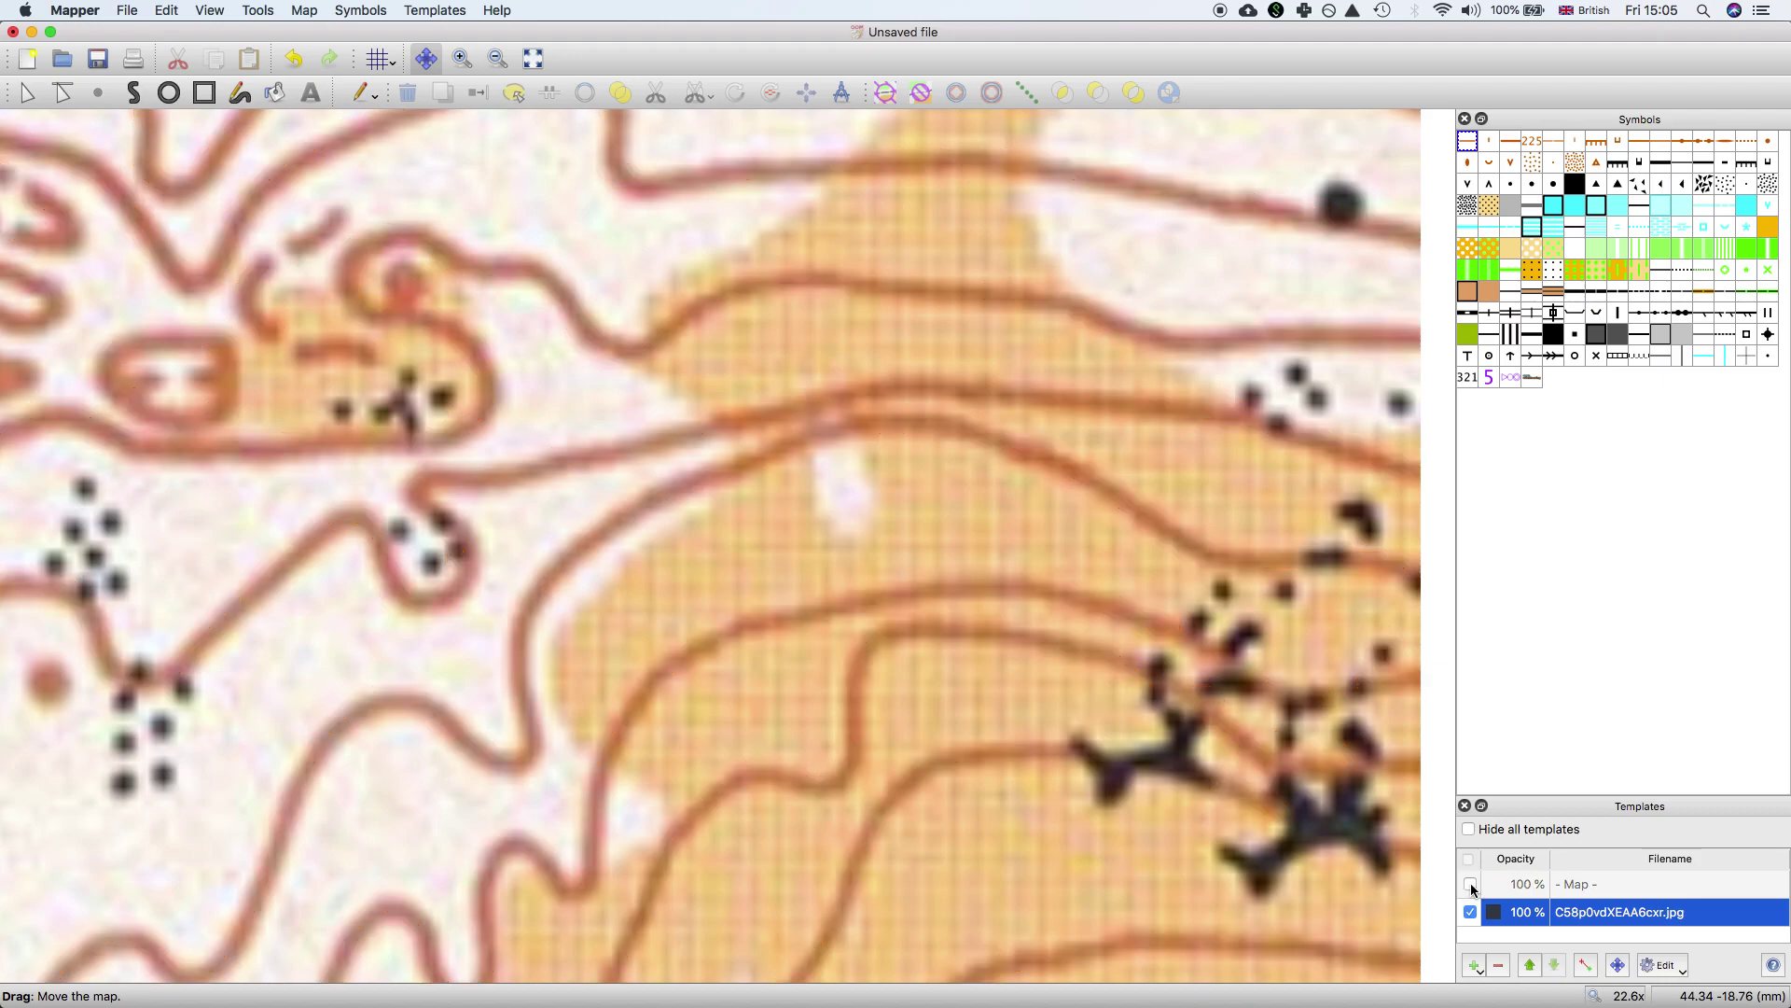
pyautogui.click(1471, 883)
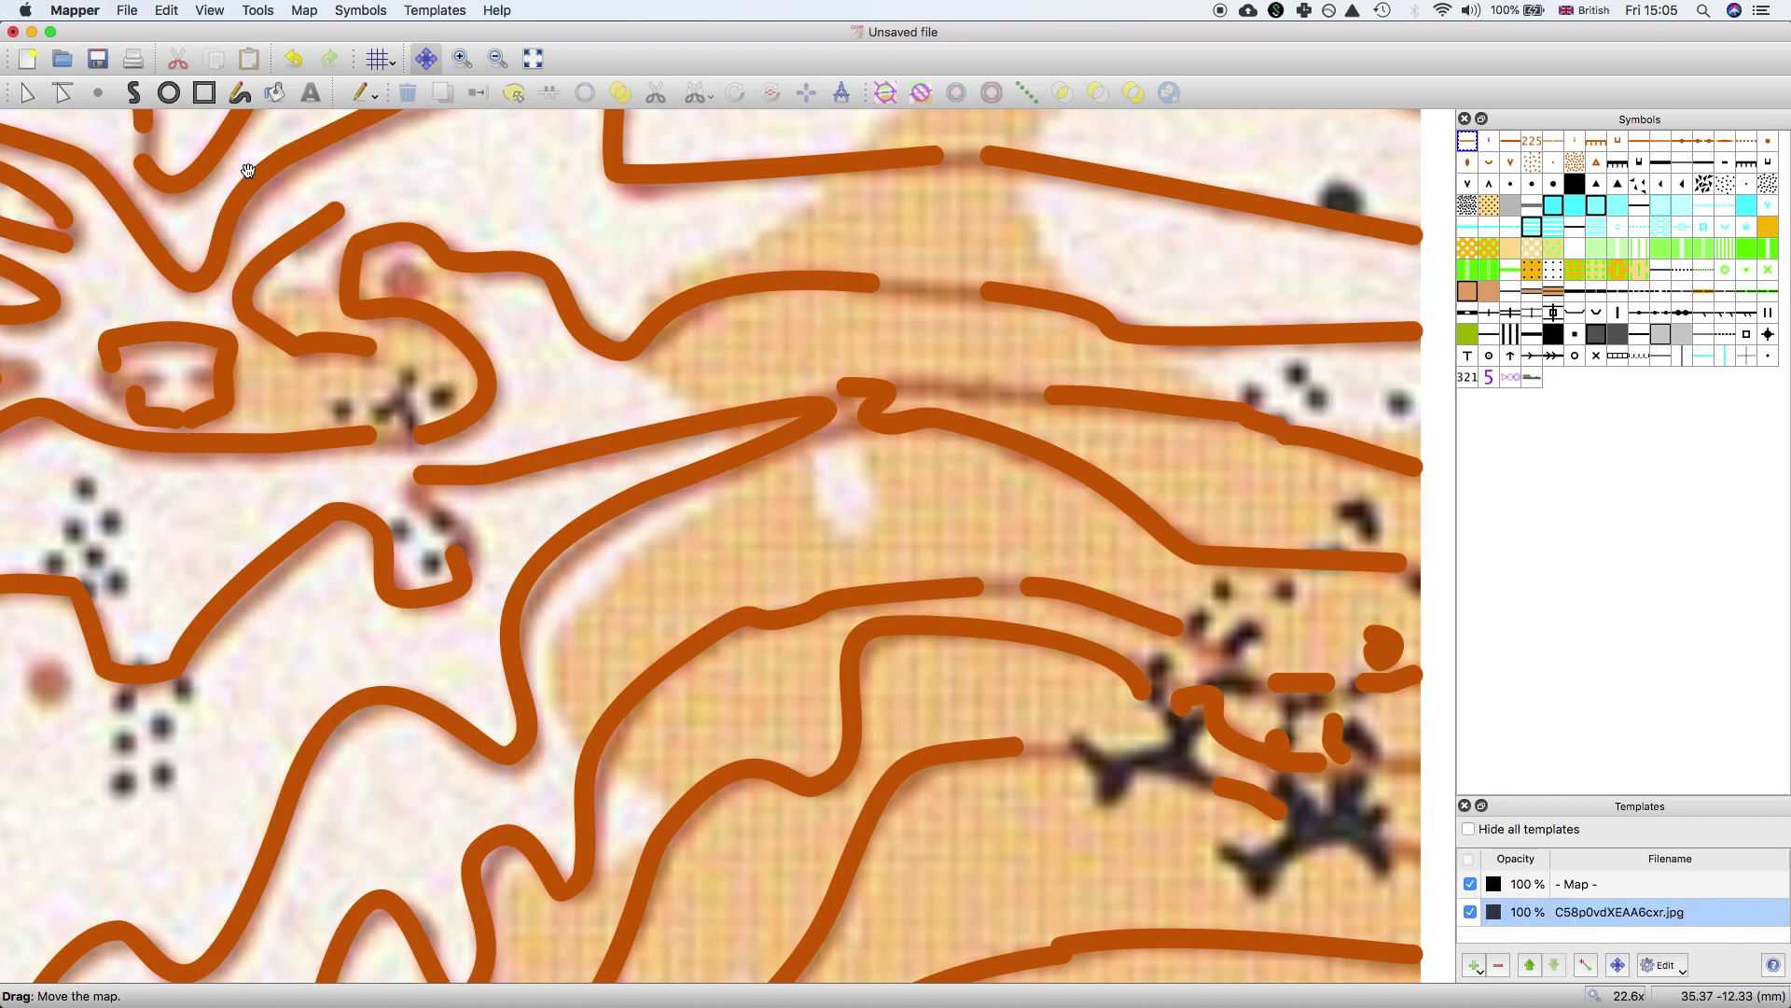
# Step: Cut the wrongly connected contour at its sharp kink and pull the split end away
pyautogui.click(26, 94)
pyautogui.click(828, 420)
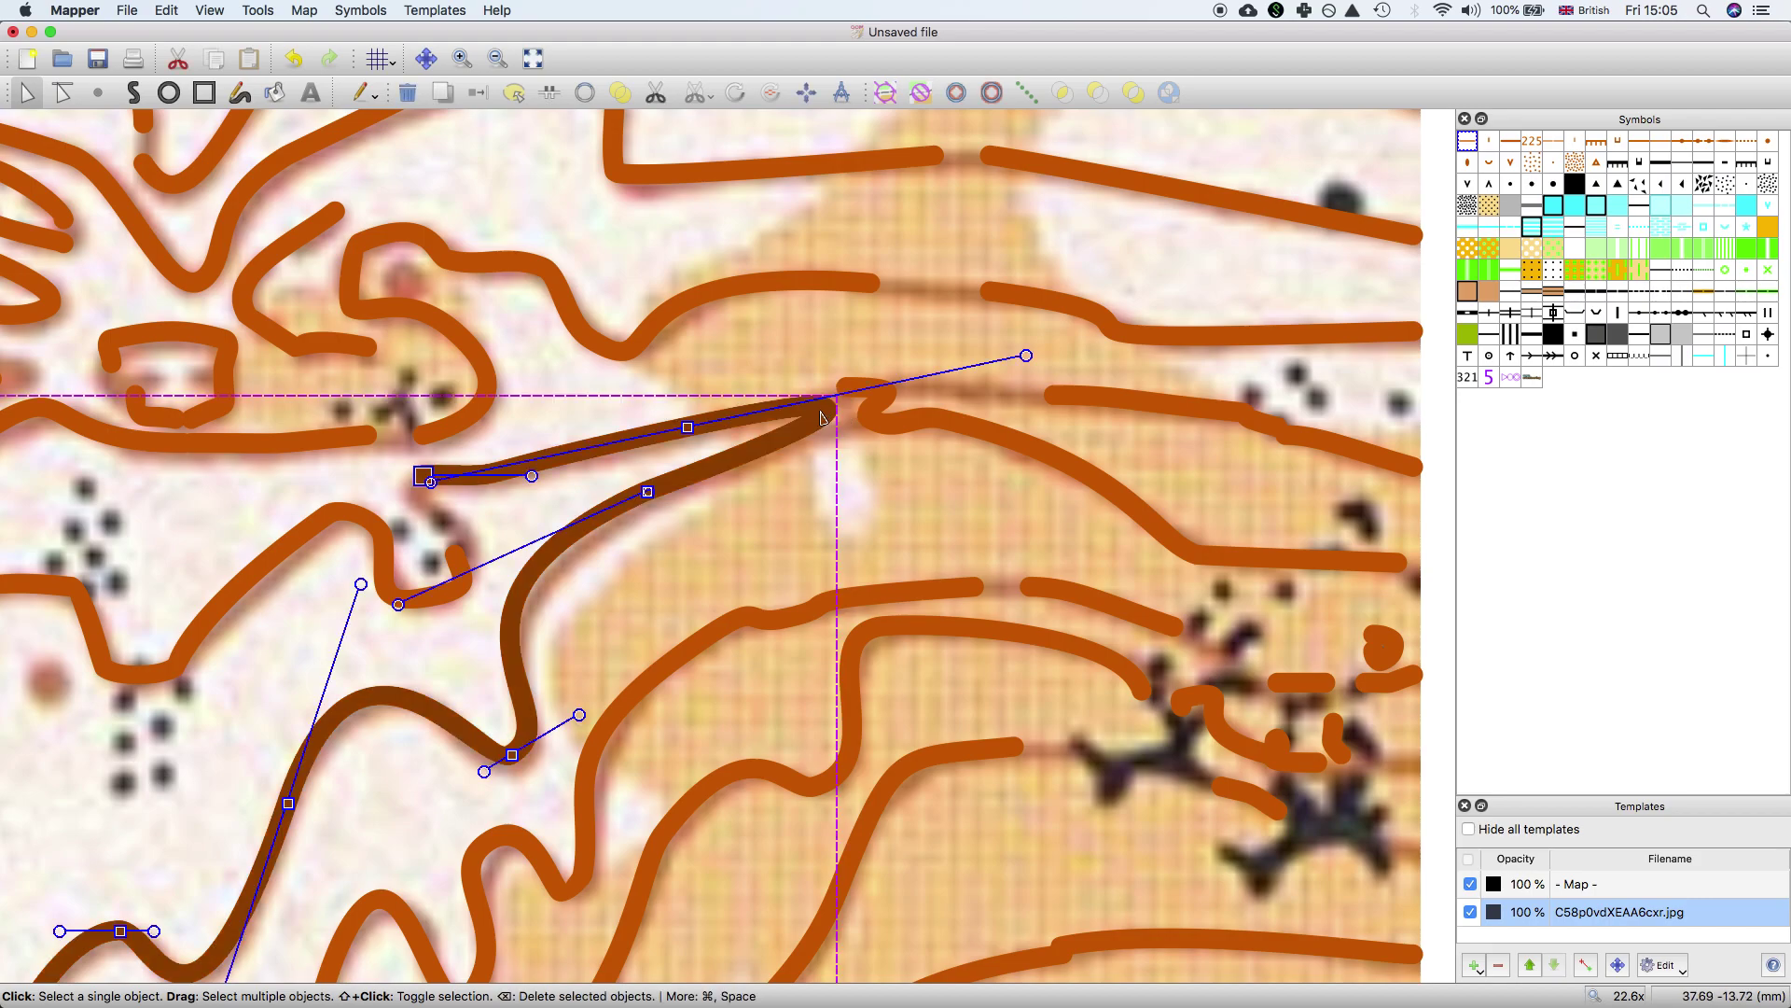
pyautogui.press('c')
pyautogui.click(825, 415)
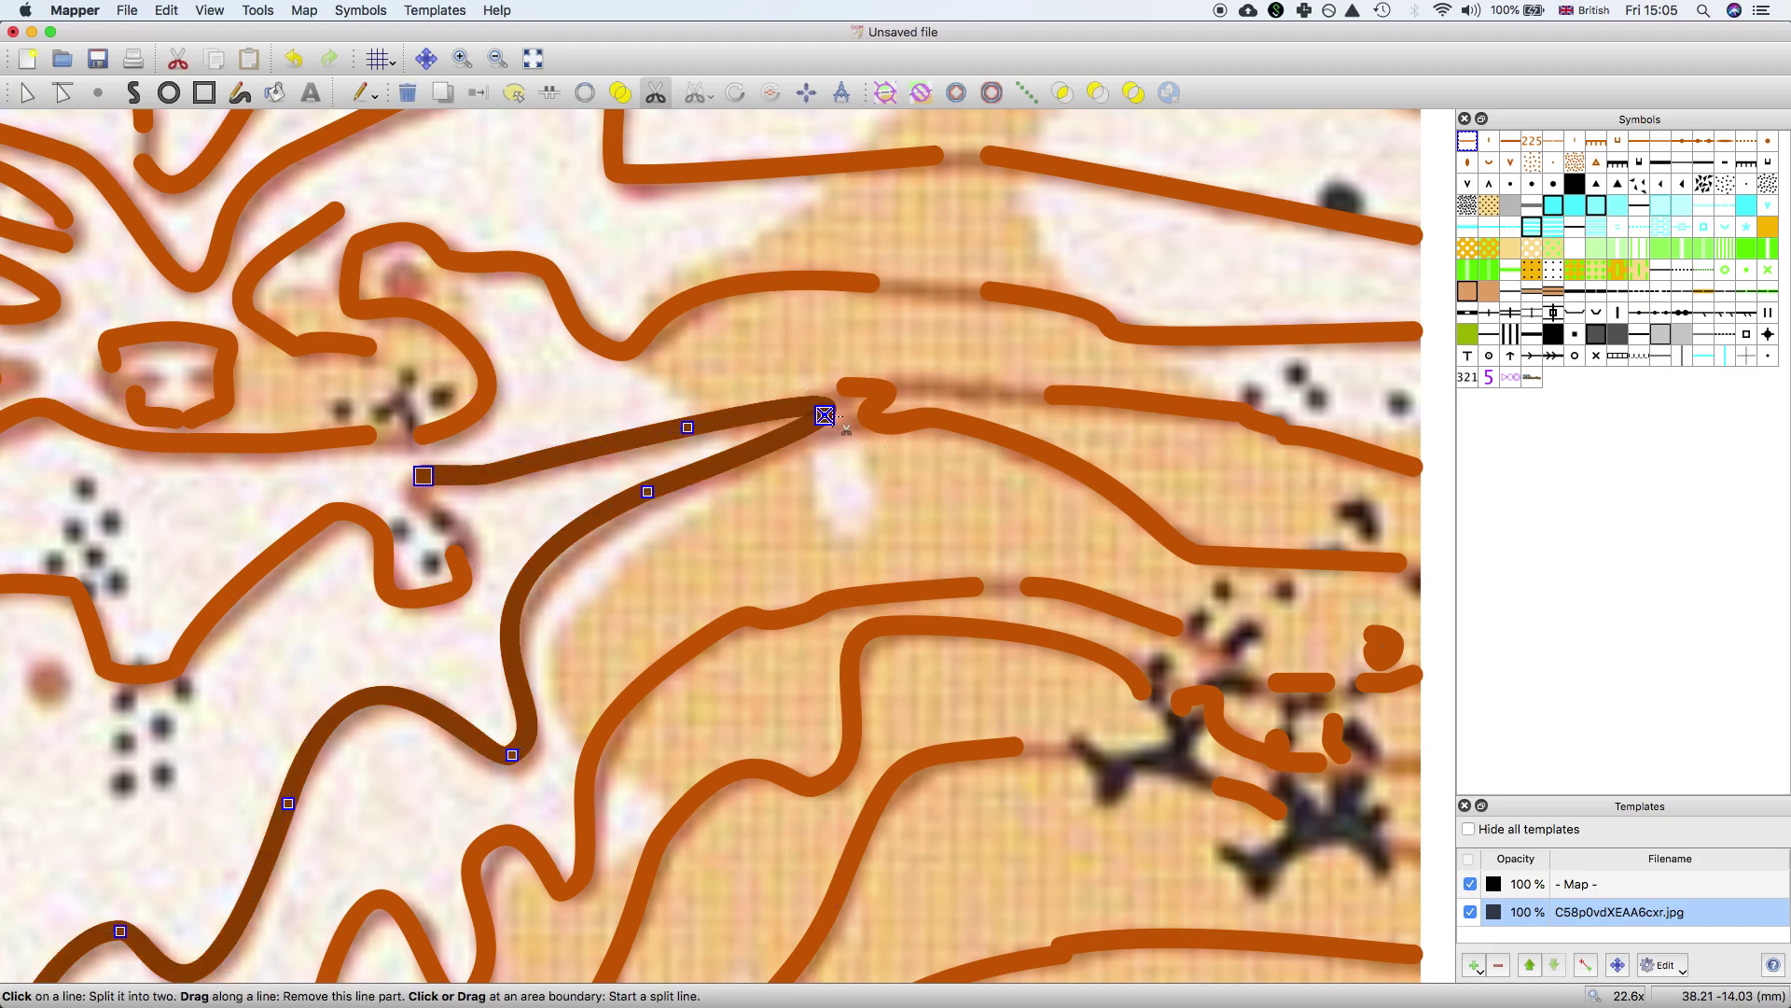
pyautogui.click(26, 94)
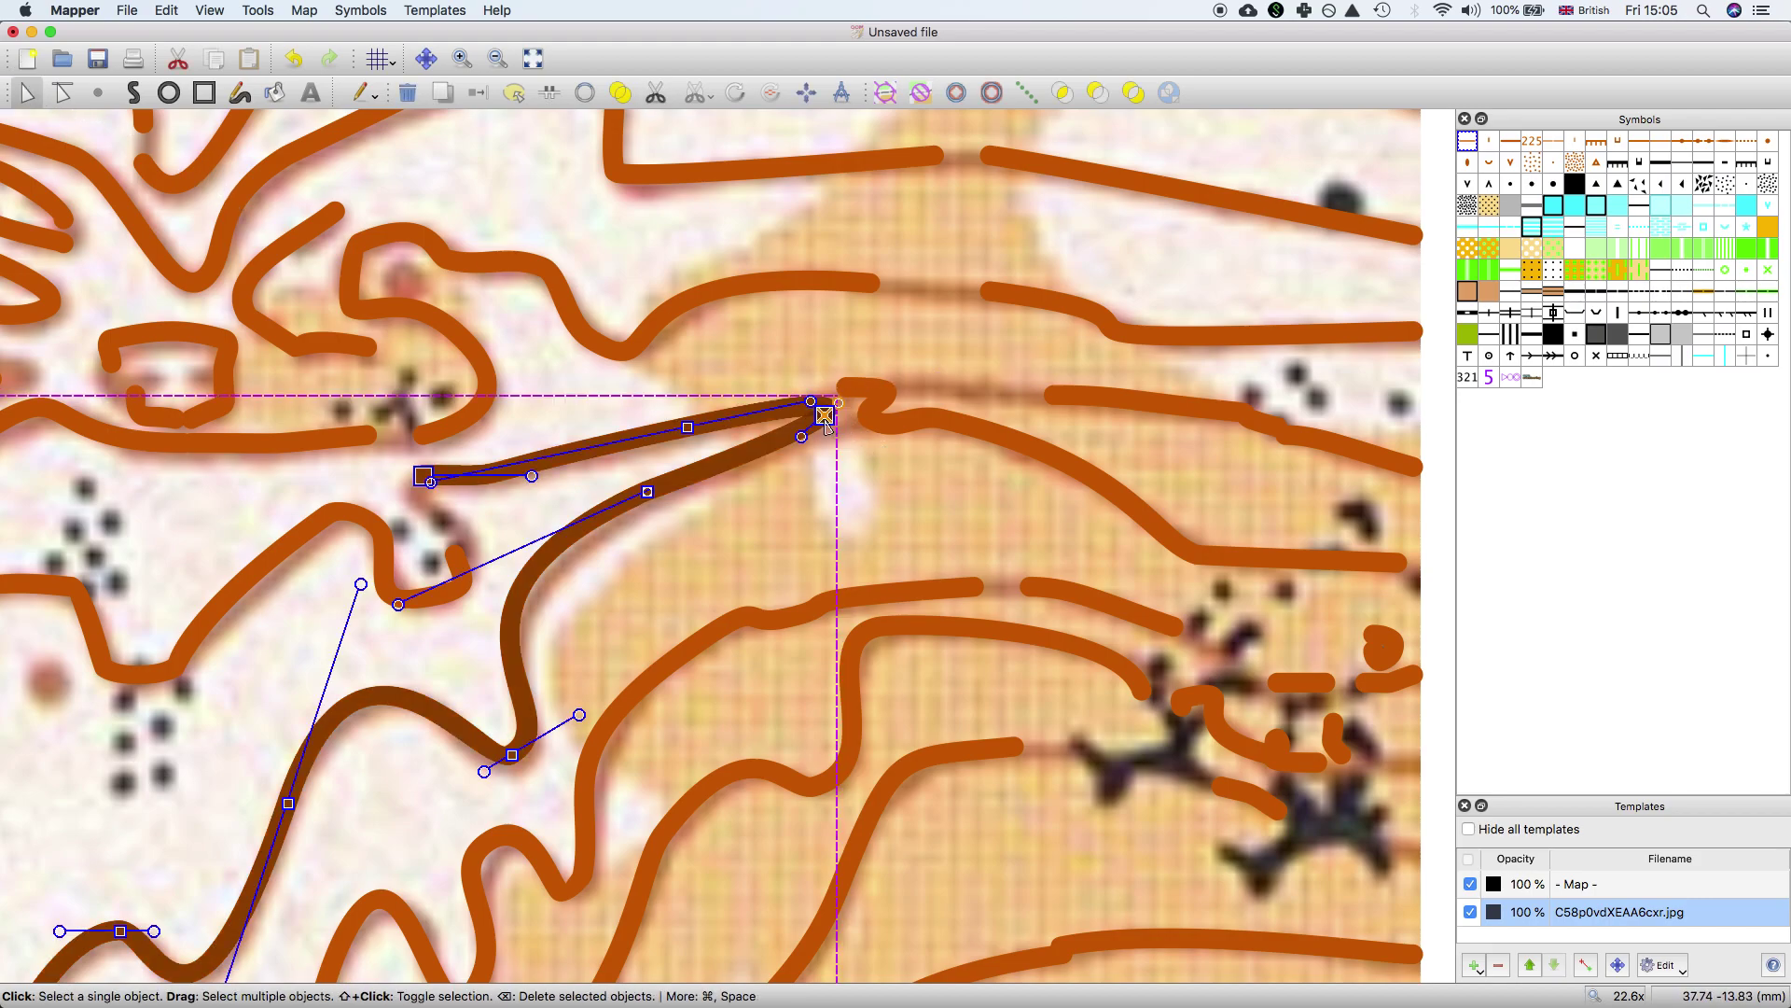
pyautogui.moveTo(822, 408)
pyautogui.mouseDown()
pyautogui.moveTo(828, 454)
pyautogui.moveTo(828, 381)
pyautogui.moveTo(833, 425)
pyautogui.mouseUp()
# Step: Remove two unneeded points from the right-hand piece and shift its start point right
pyautogui.click(849, 390)
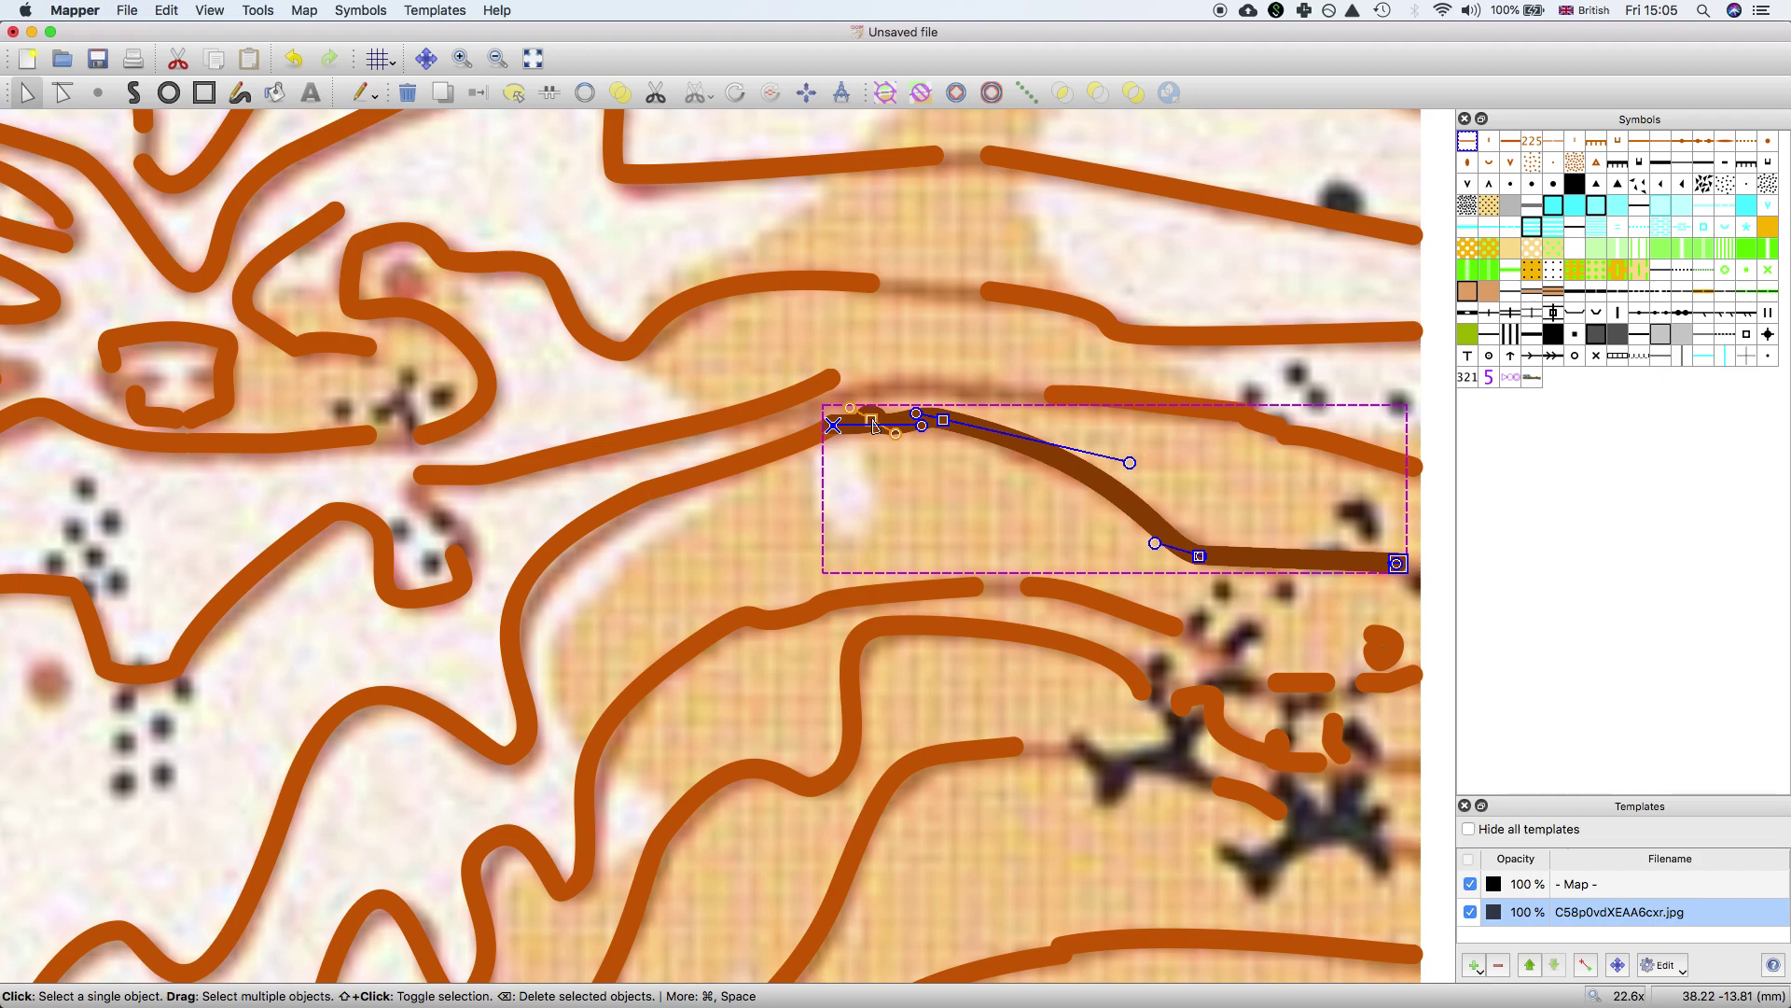
pyautogui.keyDown('super'); pyautogui.click(873, 422); pyautogui.keyUp('super')
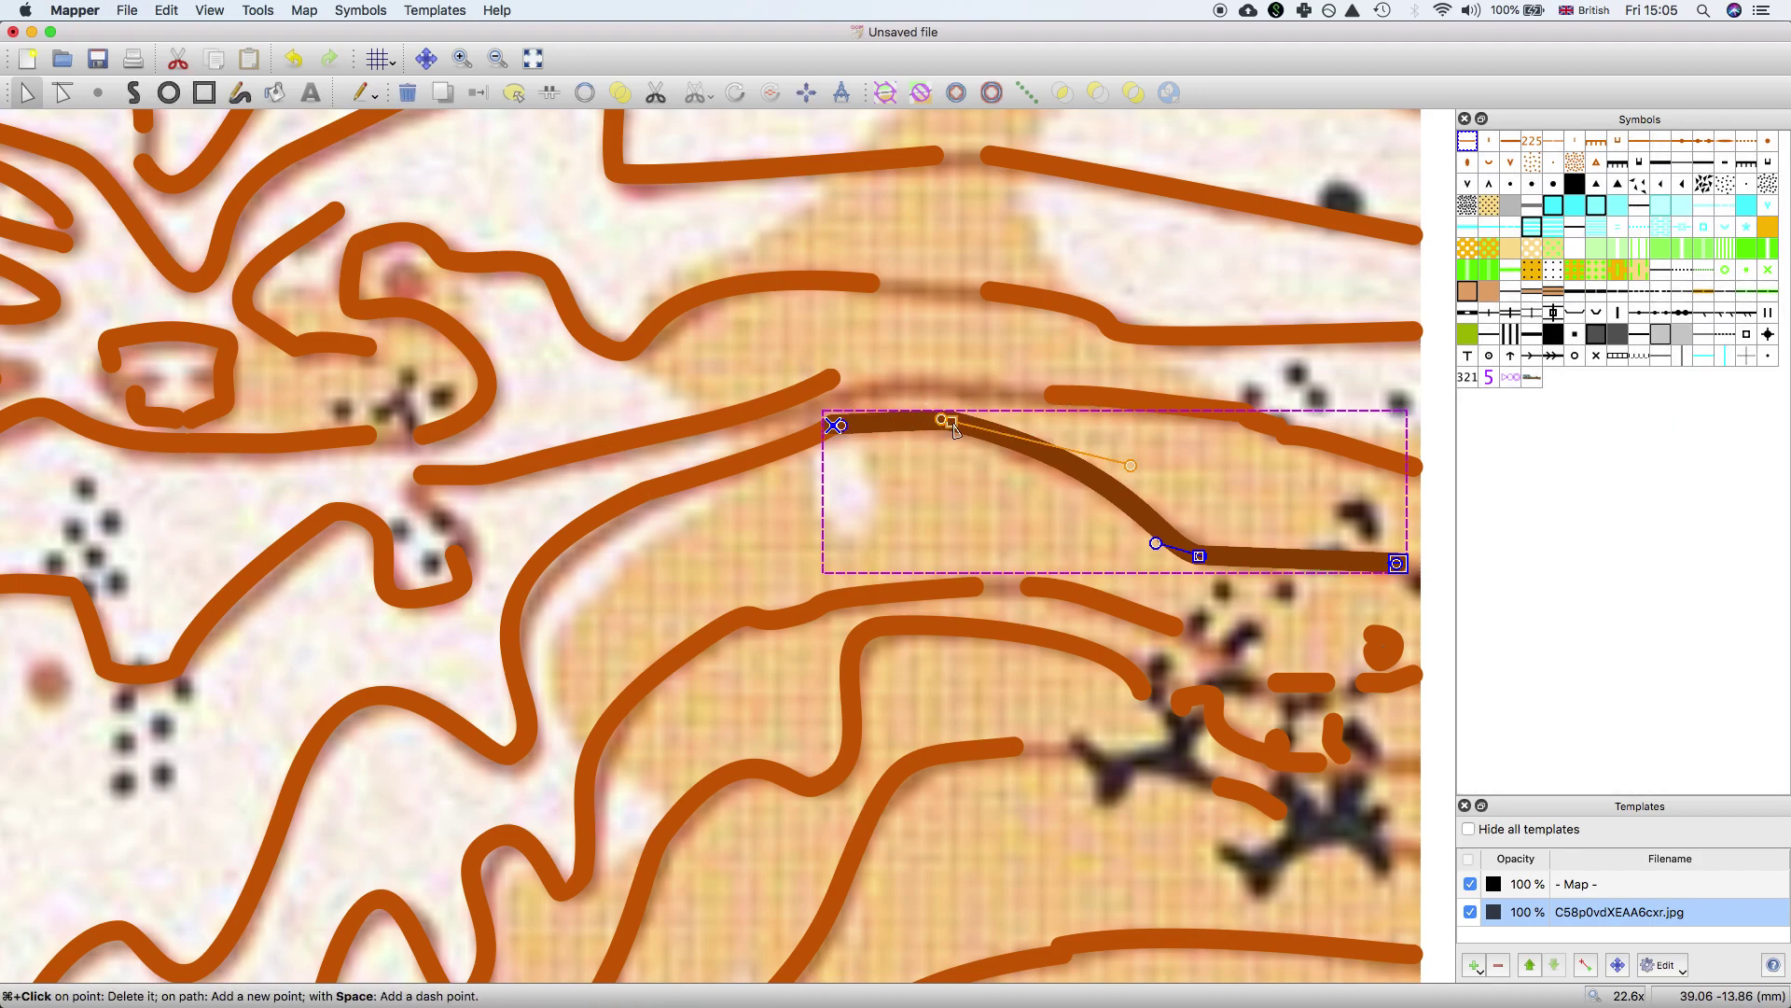
pyautogui.keyDown('super'); pyautogui.click(954, 429); pyautogui.keyUp('super')
pyautogui.moveTo(836, 427)
pyautogui.mouseDown()
pyautogui.moveTo(876, 424)
pyautogui.moveTo(845, 437)
pyautogui.mouseUp()
# Step: Snap the short contour piece at right onto the upper-left line
pyautogui.click(833, 381)
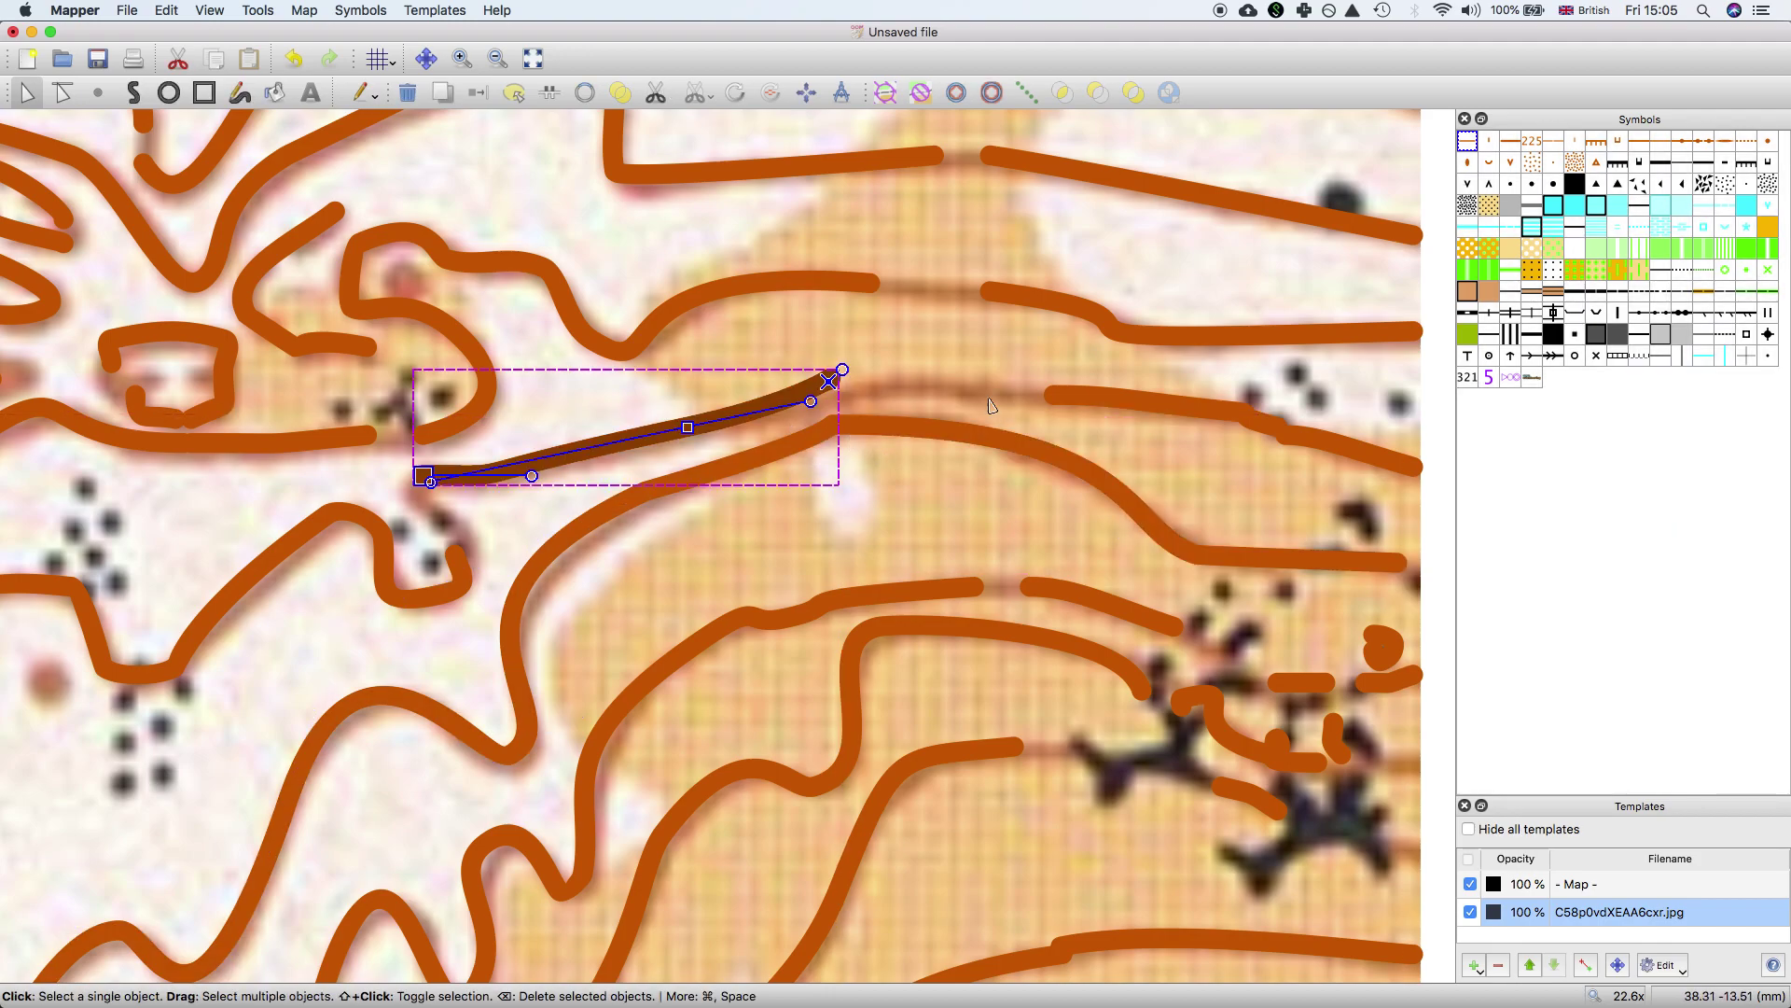
pyautogui.click(1054, 401)
pyautogui.moveTo(1054, 396); pyautogui.dragTo(793, 392)
# Step: Merge the upper-left and right-hand pieces into one smooth curve and attach the short segment at right
pyautogui.click(839, 386)
pyautogui.keyDown('shift'); pyautogui.click(886, 386); pyautogui.keyUp('shift')
pyautogui.keyDown('super'); pyautogui.click(833, 385); pyautogui.keyUp('super')
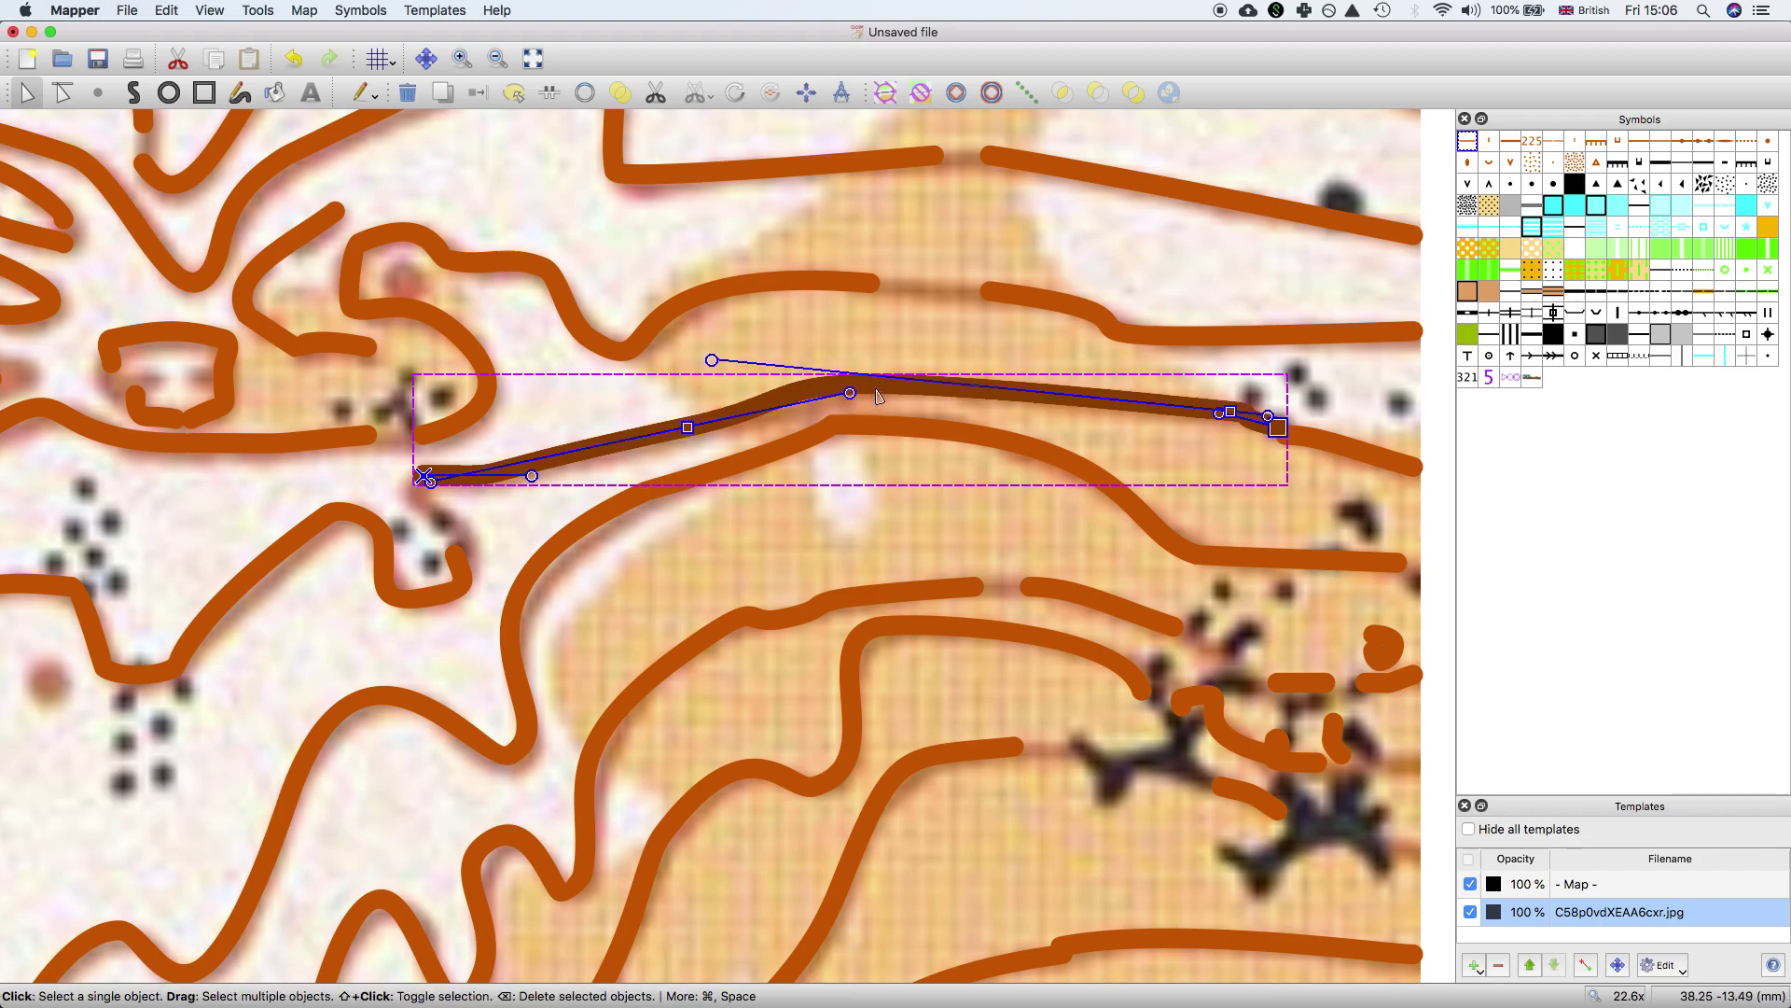
pyautogui.moveTo(879, 388)
pyautogui.mouseDown()
pyautogui.moveTo(863, 382)
pyautogui.moveTo(898, 382)
pyautogui.moveTo(878, 381)
pyautogui.mouseUp()
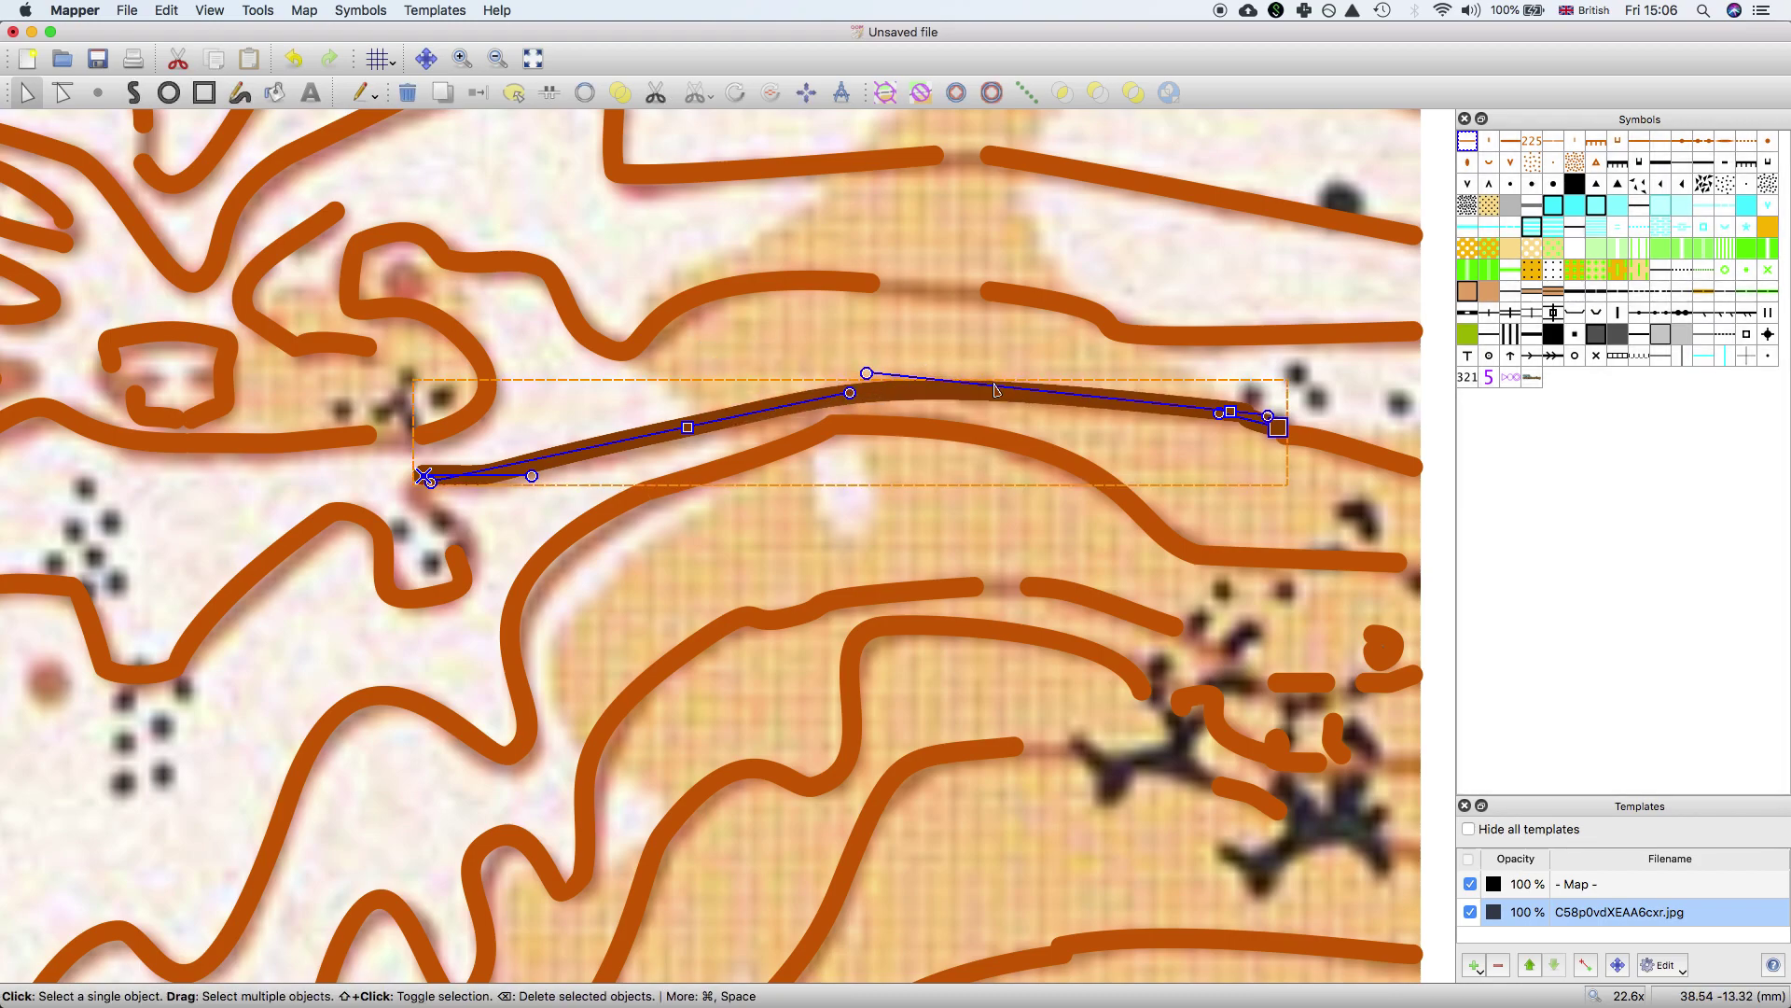
pyautogui.click(1285, 437)
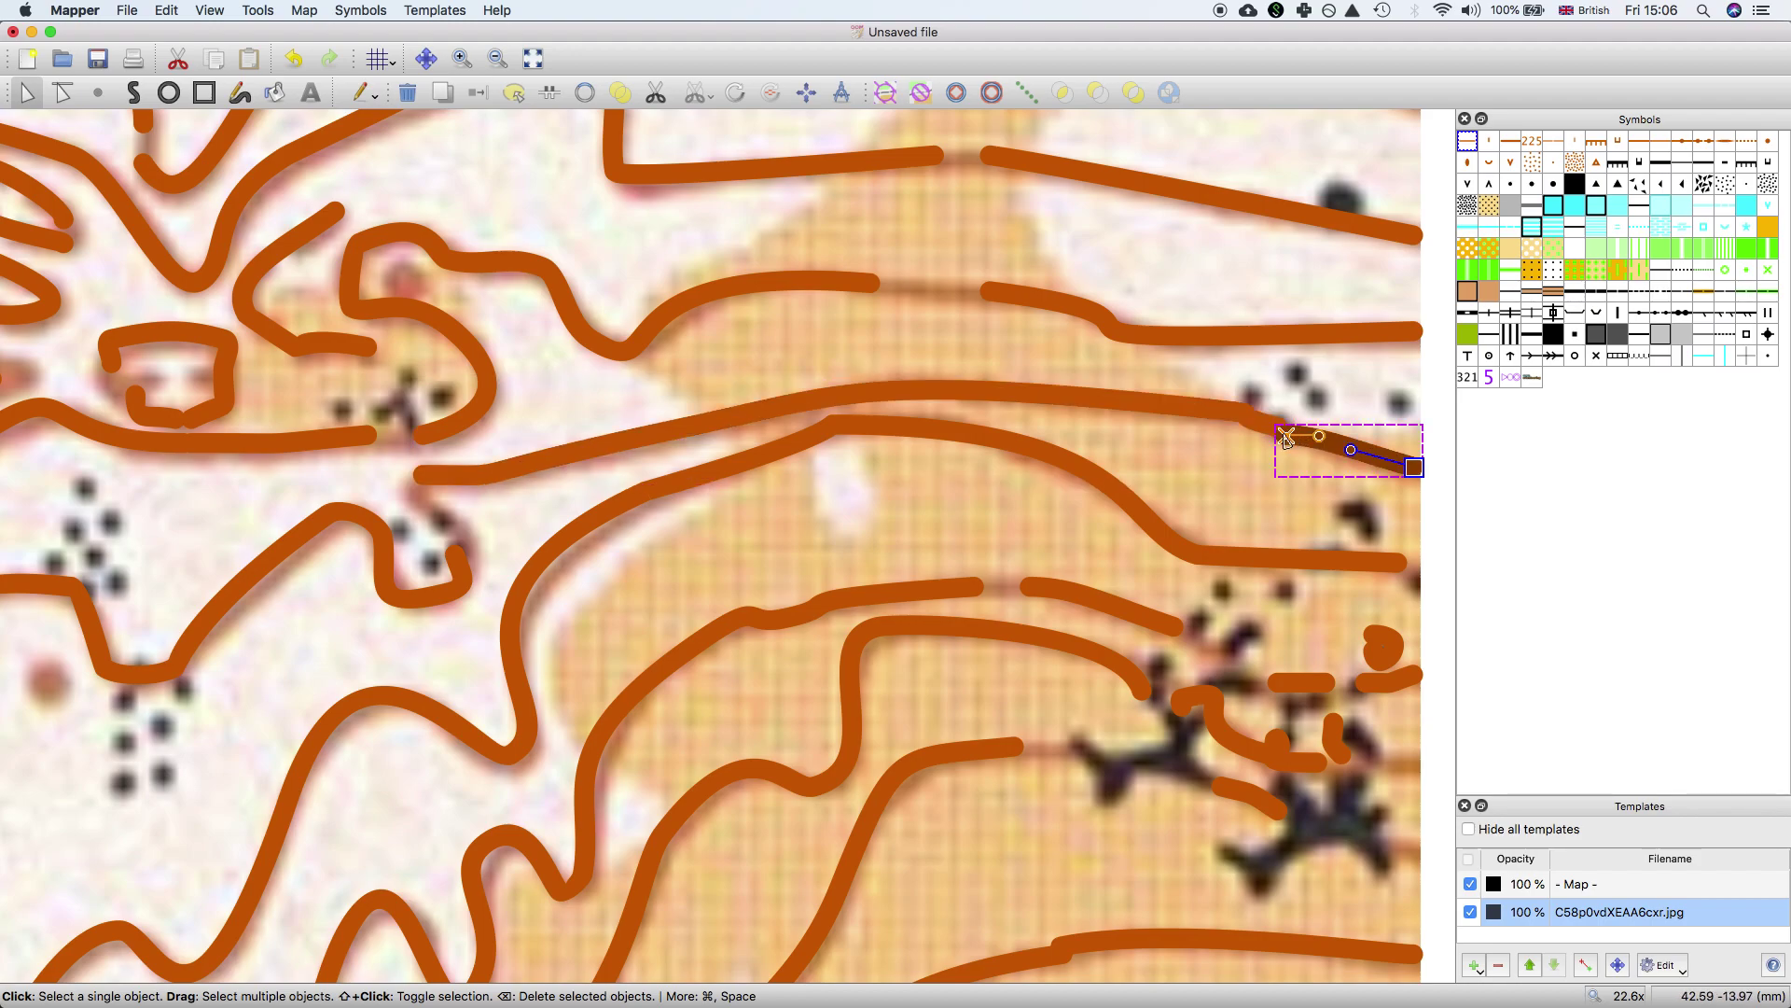
pyautogui.moveTo(1286, 437); pyautogui.dragTo(1278, 431)
pyautogui.scroll(-2, 1057, 451)
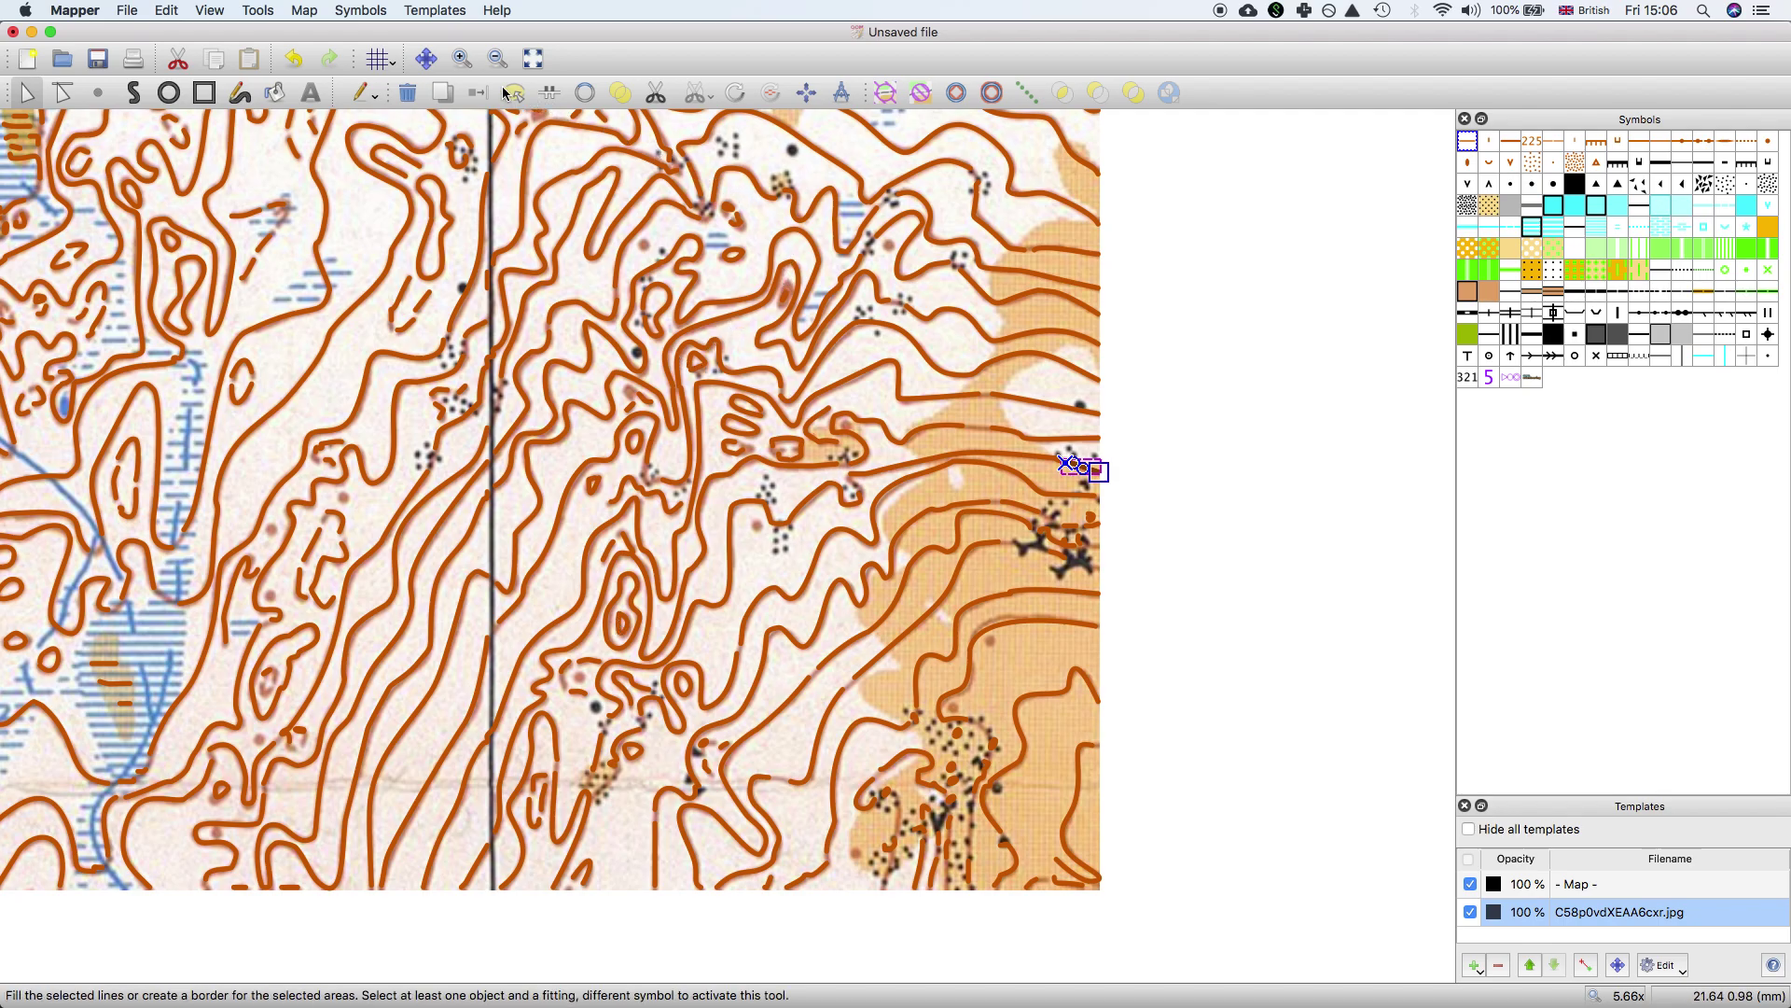
pyautogui.click(427, 60)
pyautogui.scroll(2, 787, 296)
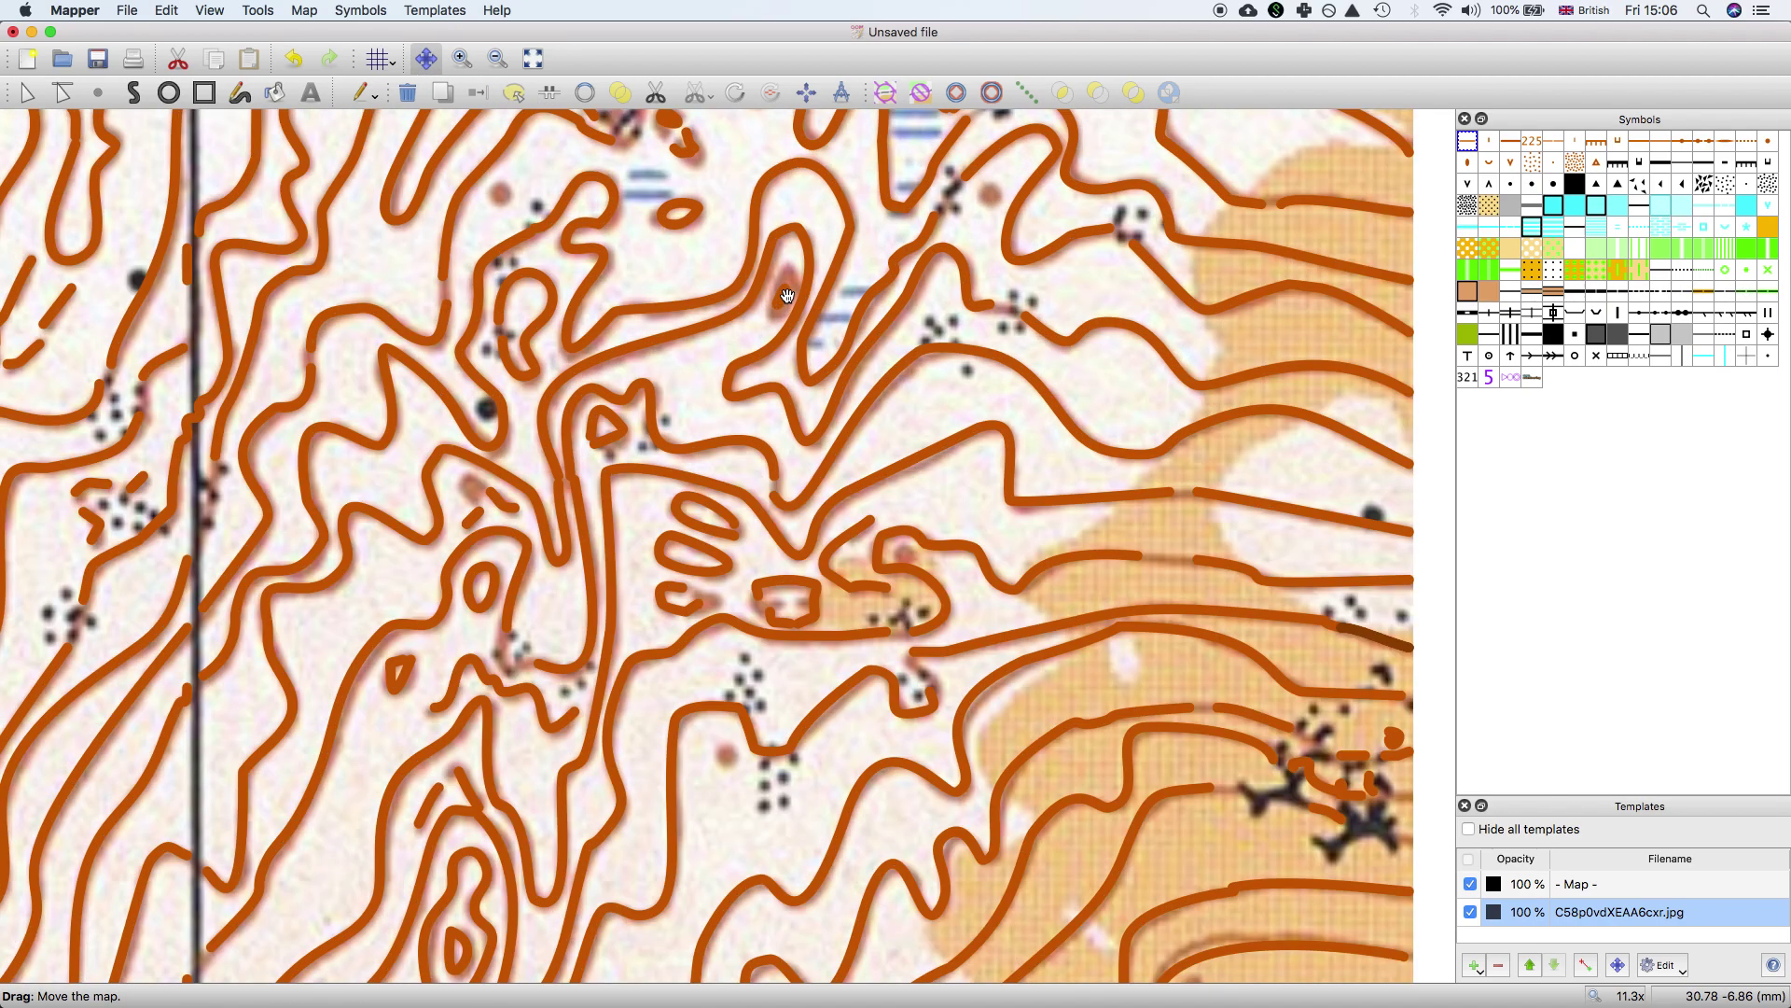
pyautogui.scroll(-1, 770, 299)
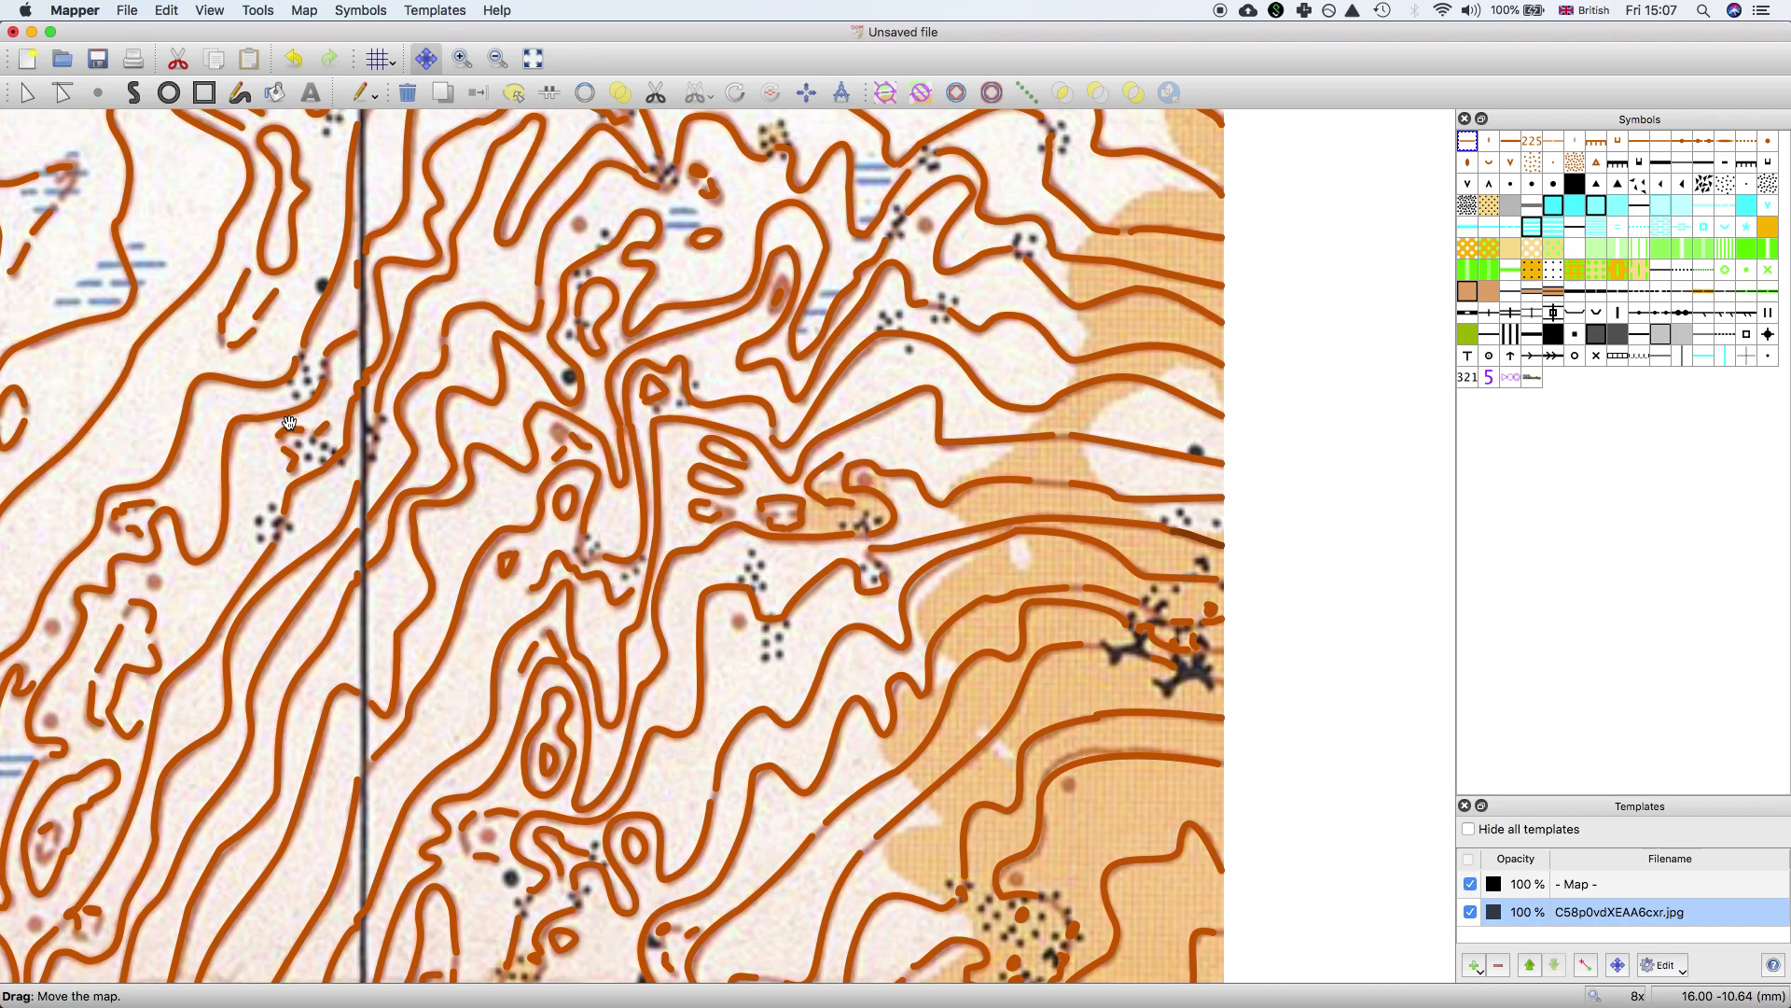
pyautogui.scroll(-1, 811, 597)
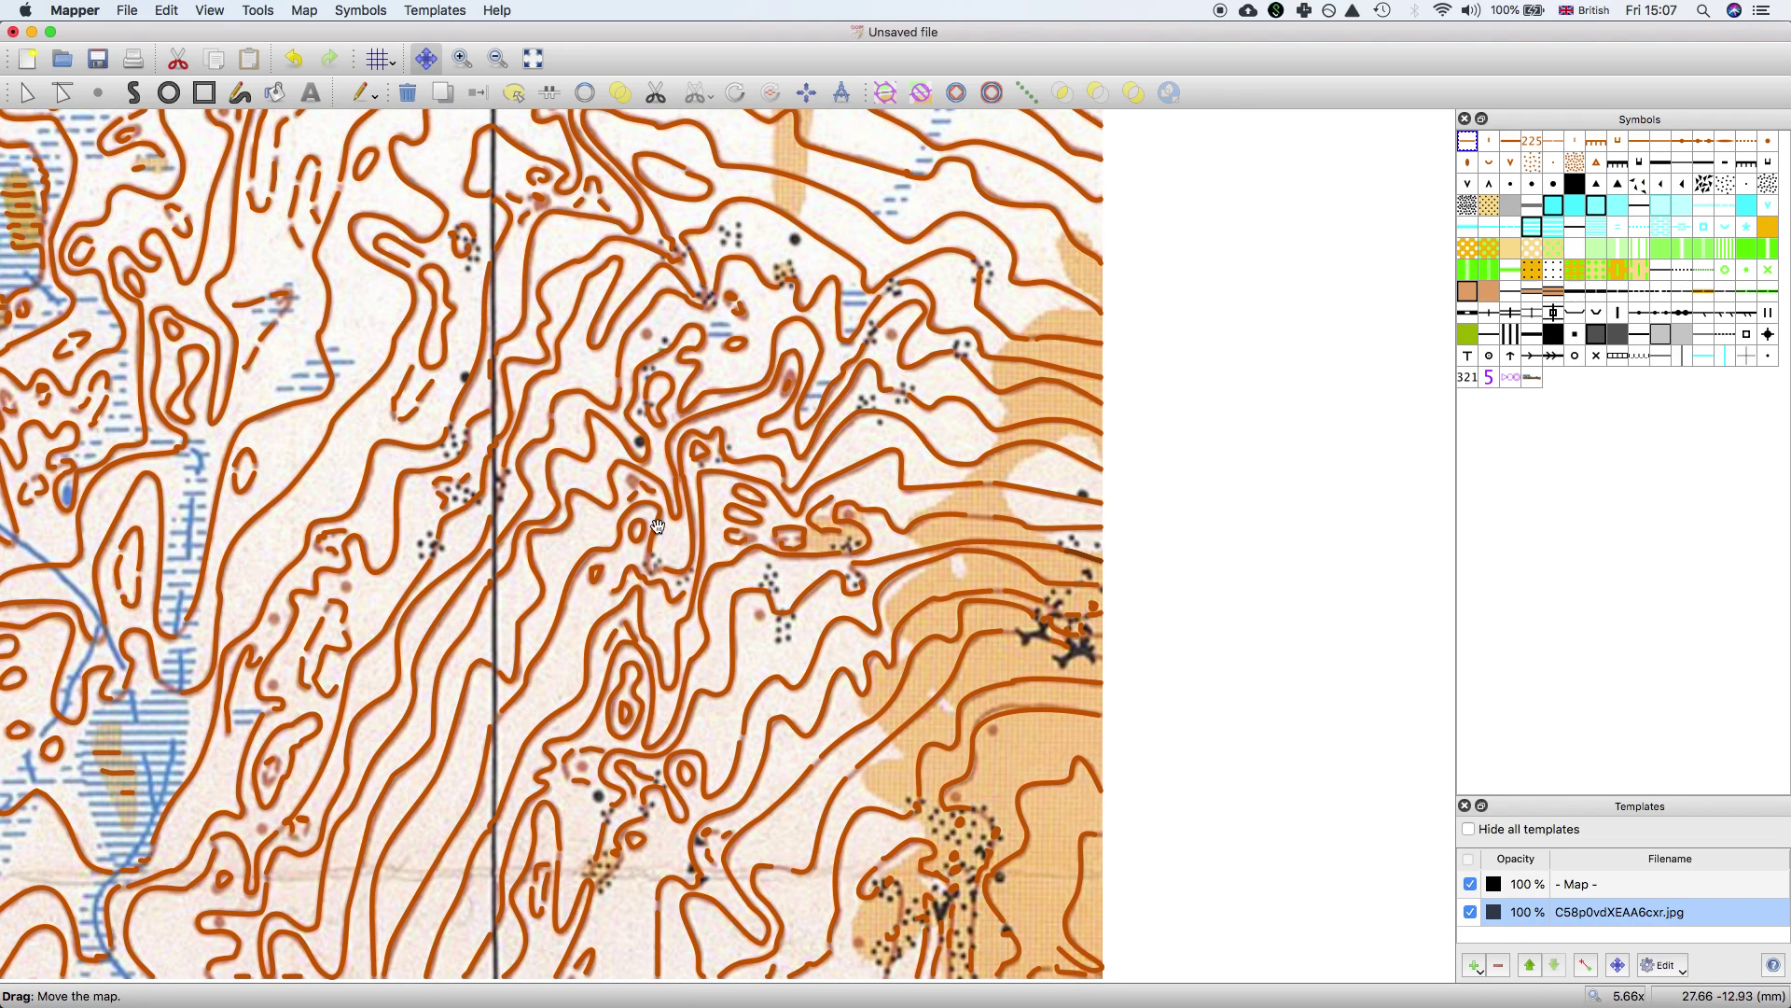
pyautogui.scroll(-2, 653, 528)
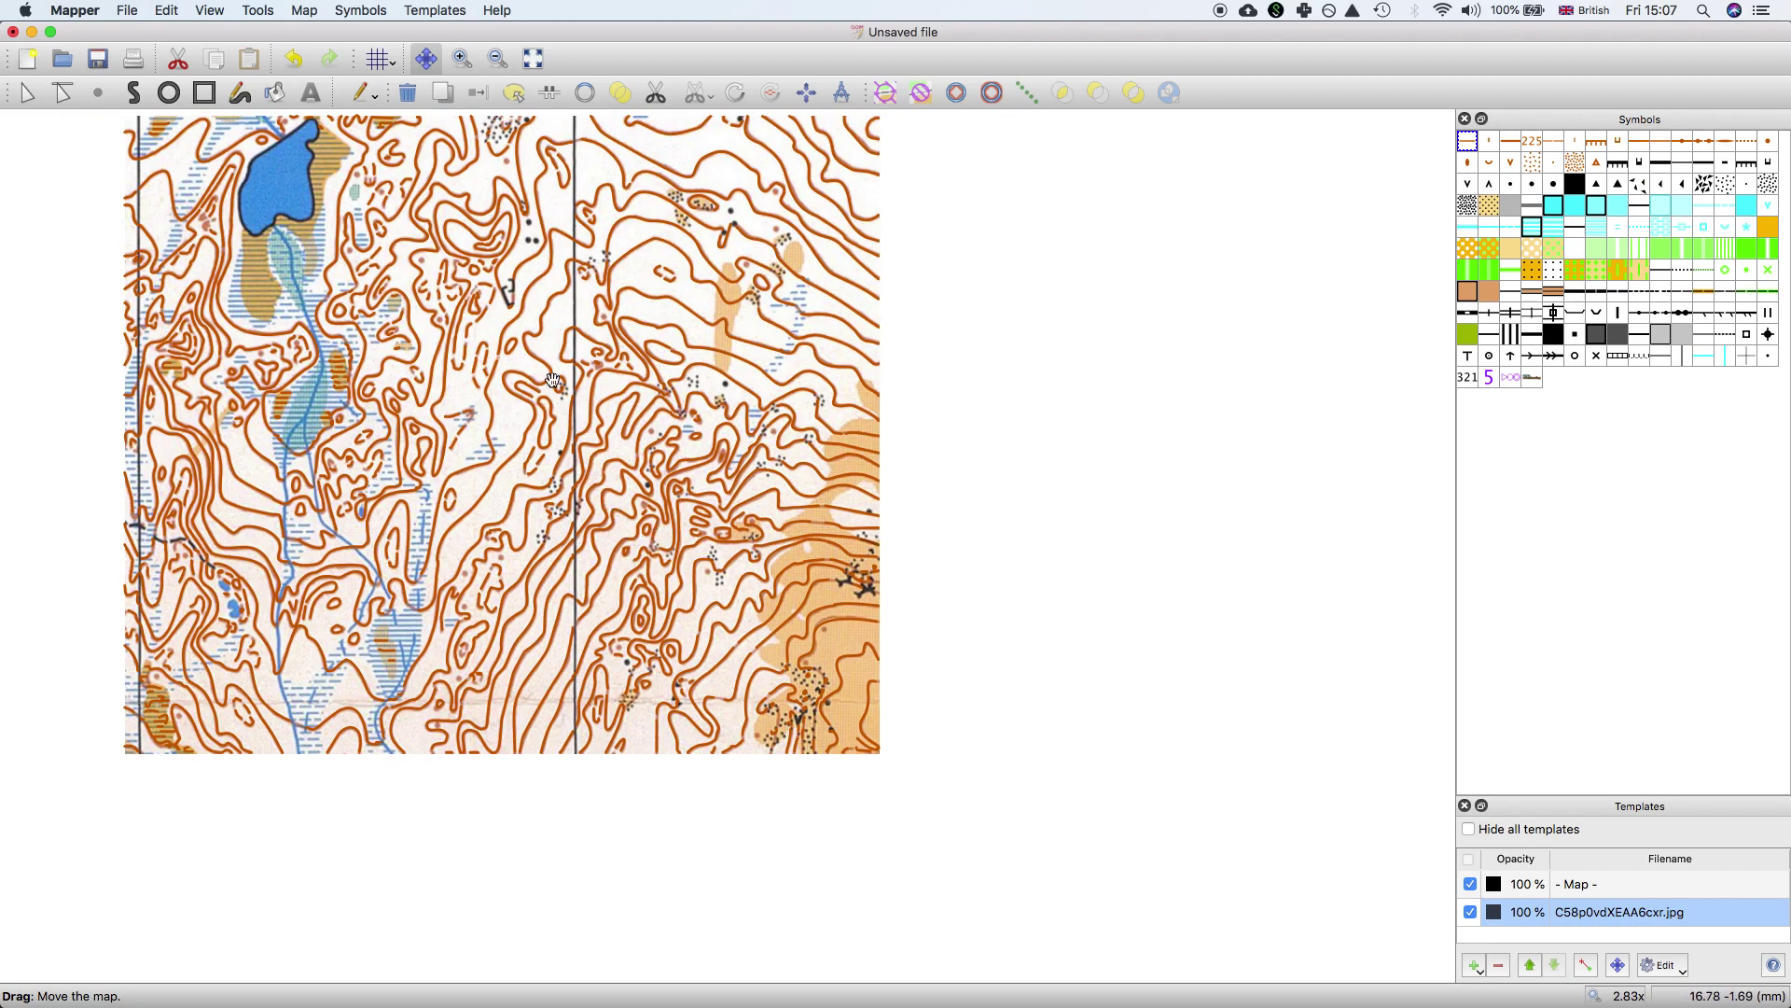
pyautogui.click(426, 59)
pyautogui.scroll(2, 596, 291)
pyautogui.moveTo(590, 287); pyautogui.dragTo(575, 463)
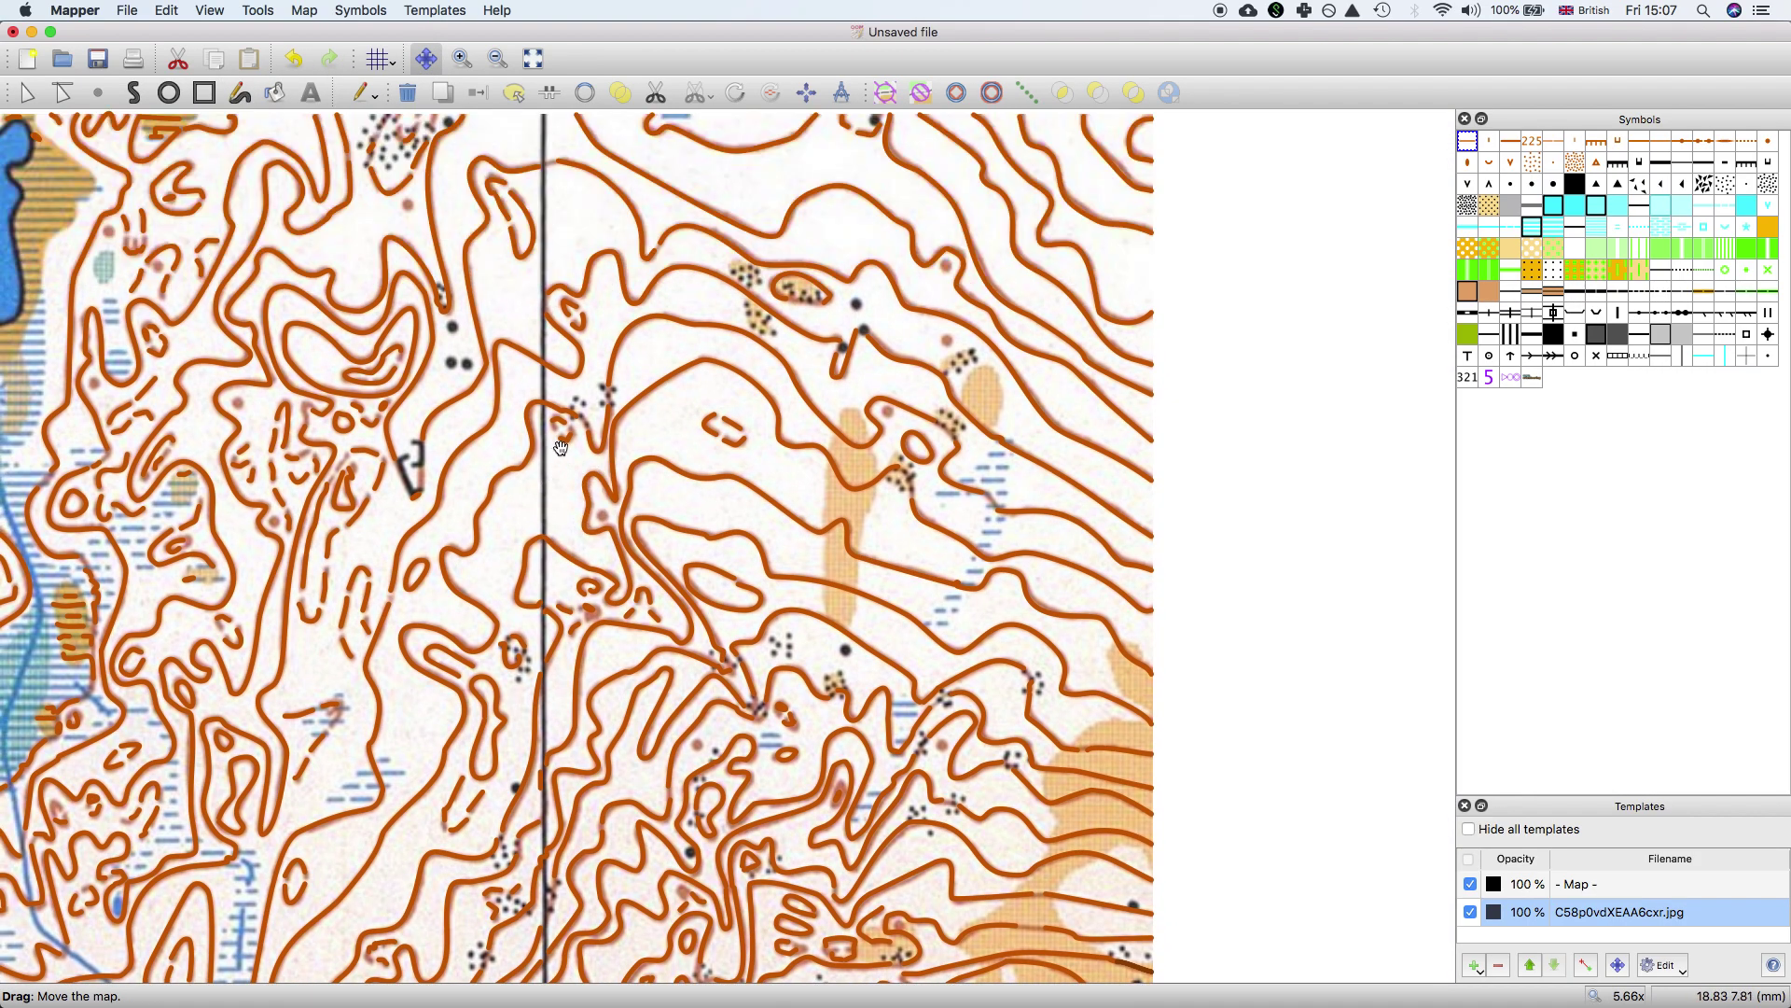
pyautogui.moveTo(549, 271); pyautogui.dragTo(605, 365)
pyautogui.scroll(-2, 573, 514)
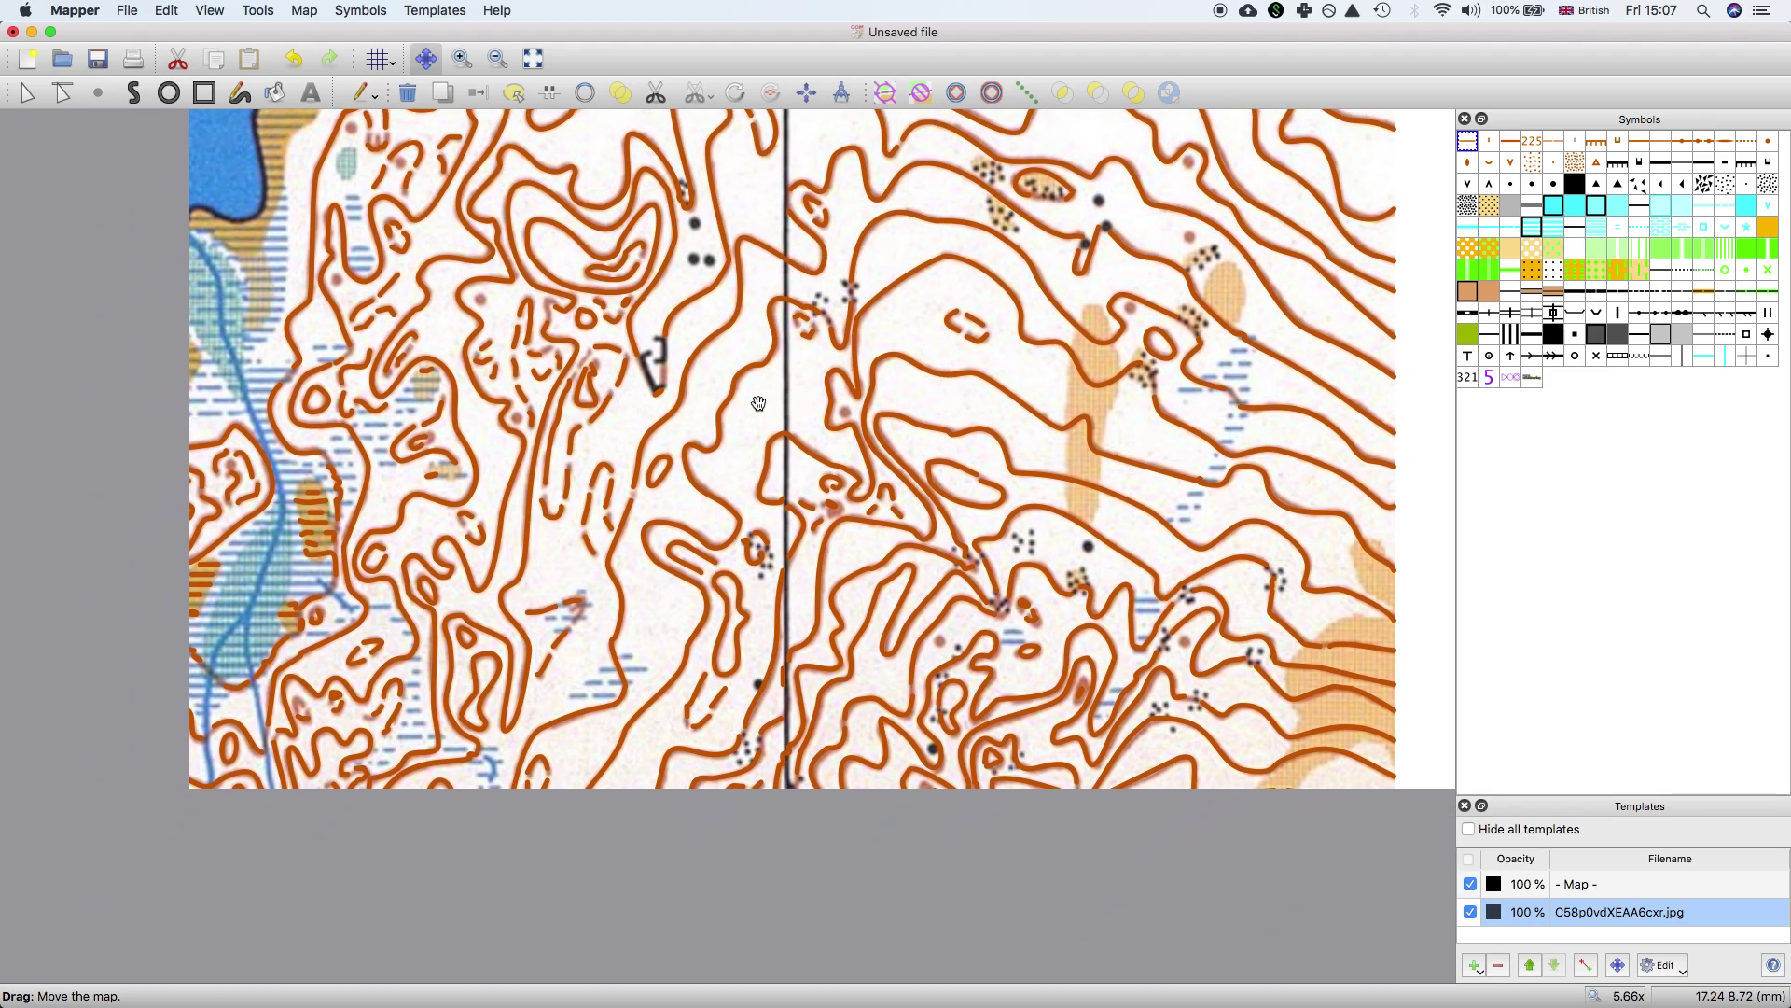
pyautogui.click(1471, 911)
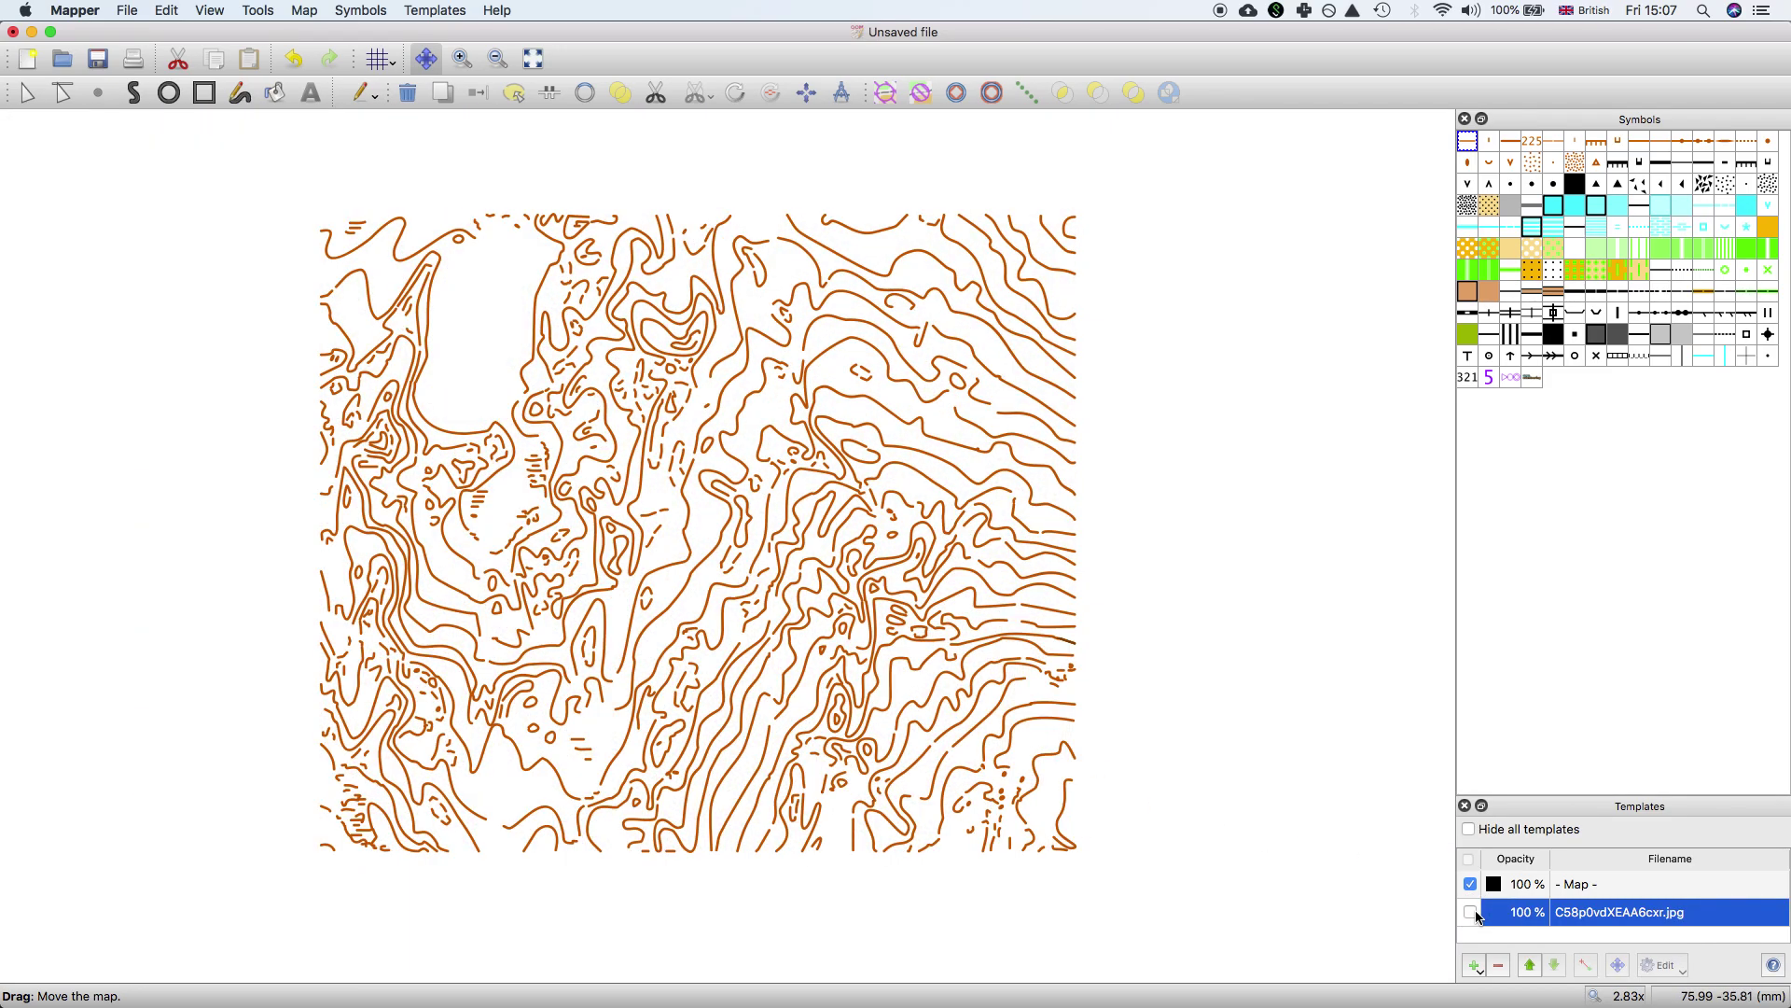
pyautogui.click(1471, 911)
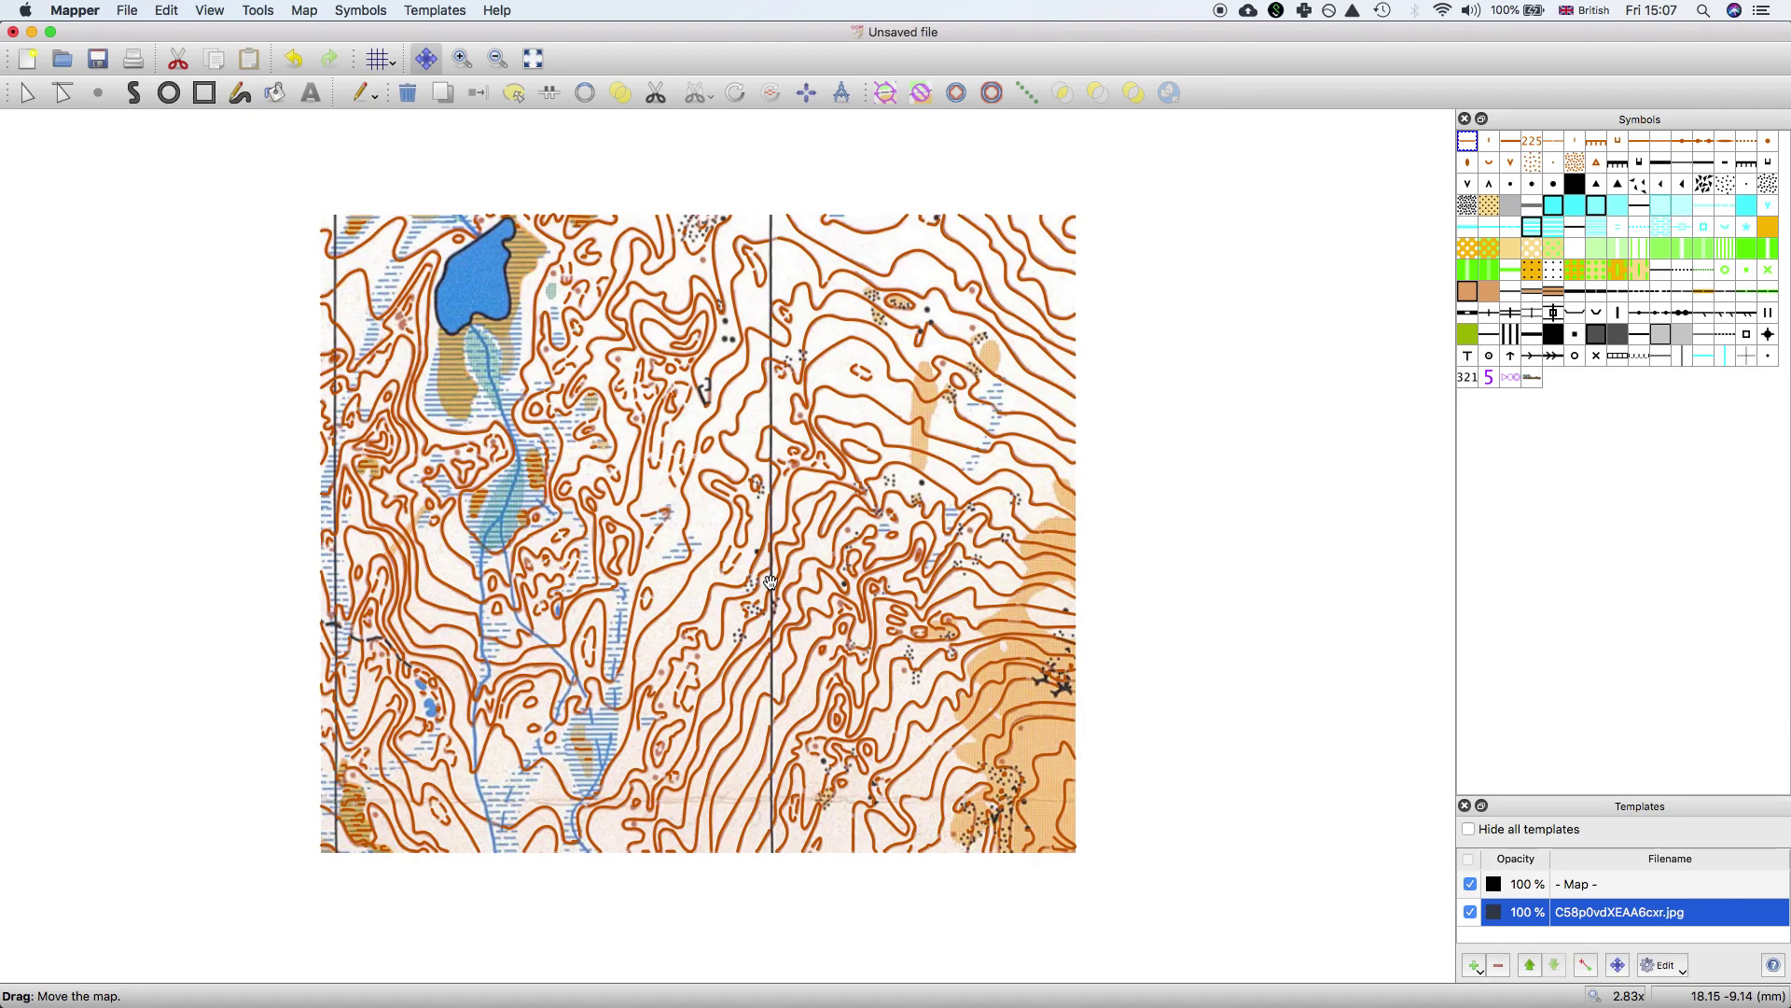
pyautogui.moveTo(757, 554); pyautogui.dragTo(708, 527)
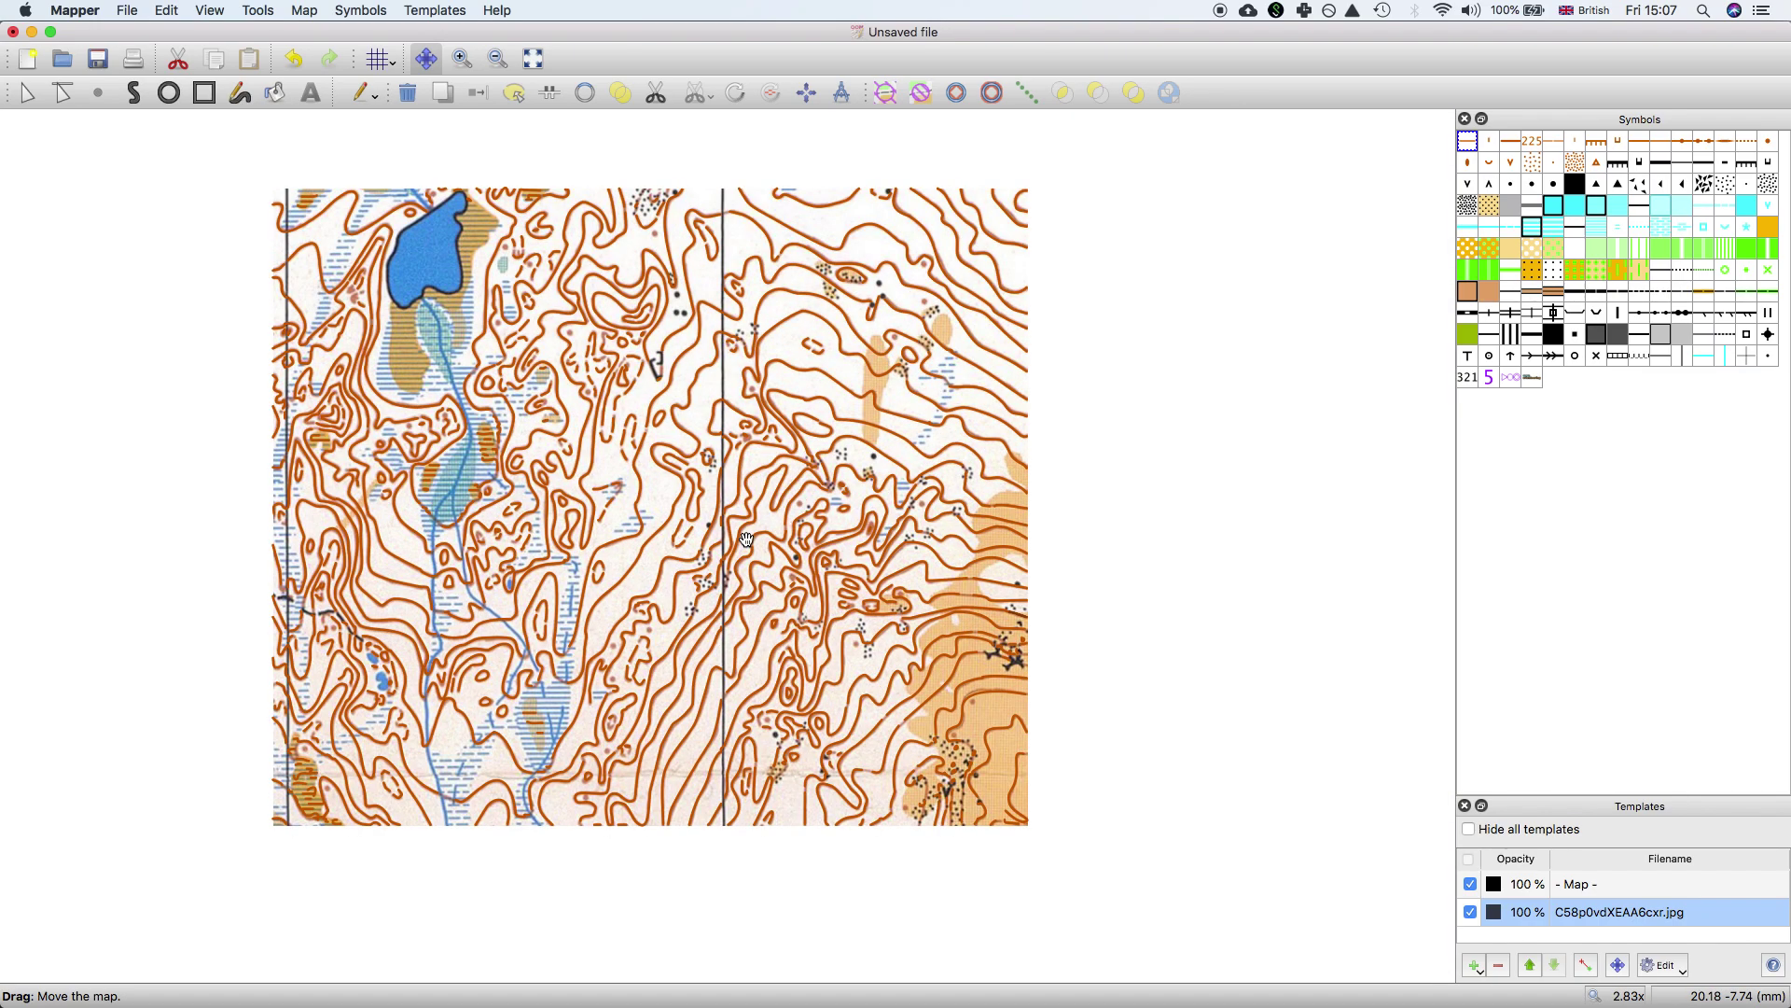
pyautogui.scroll(1, 747, 539)
pyautogui.moveTo(671, 527); pyautogui.dragTo(723, 532)
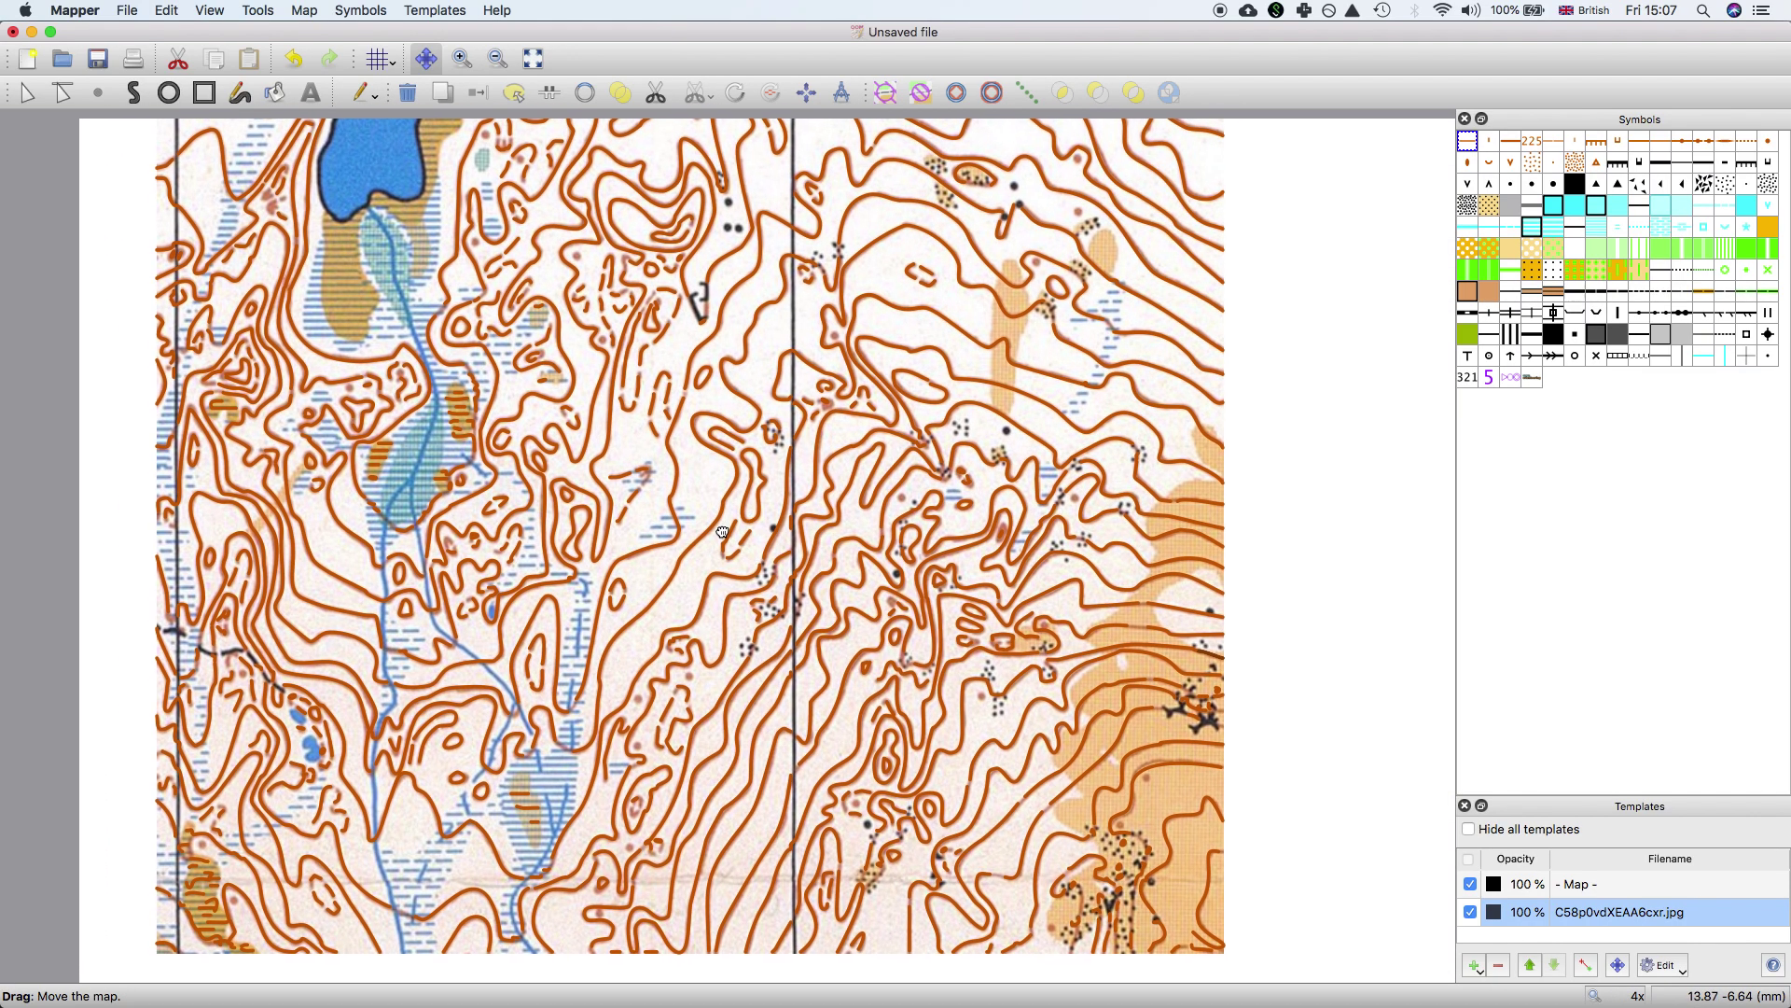